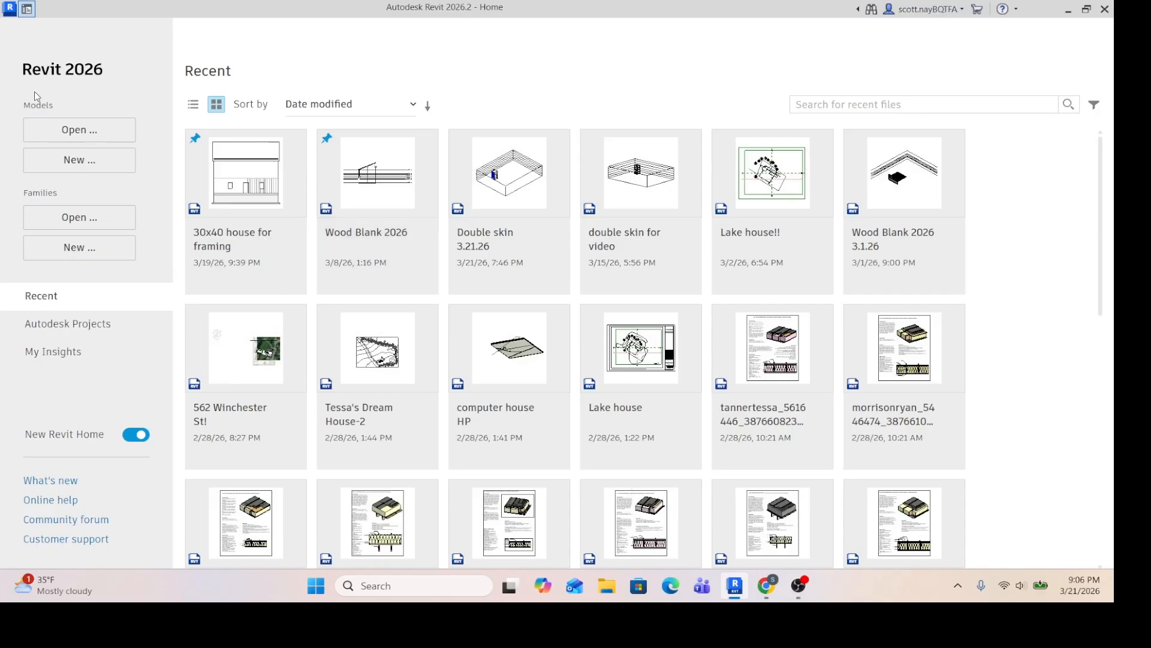
Create a new family from the Curtain Panel Pattern Based template in the English-Imperial folder
left_click(86, 248)
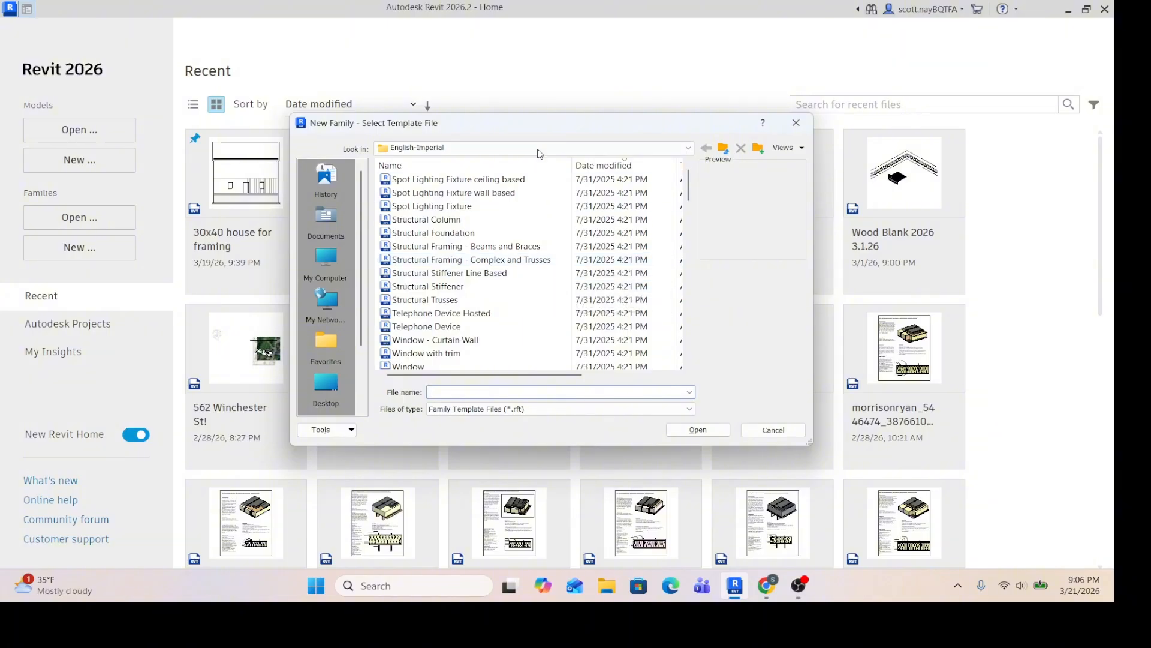
scroll(579, 278, "down", 3)
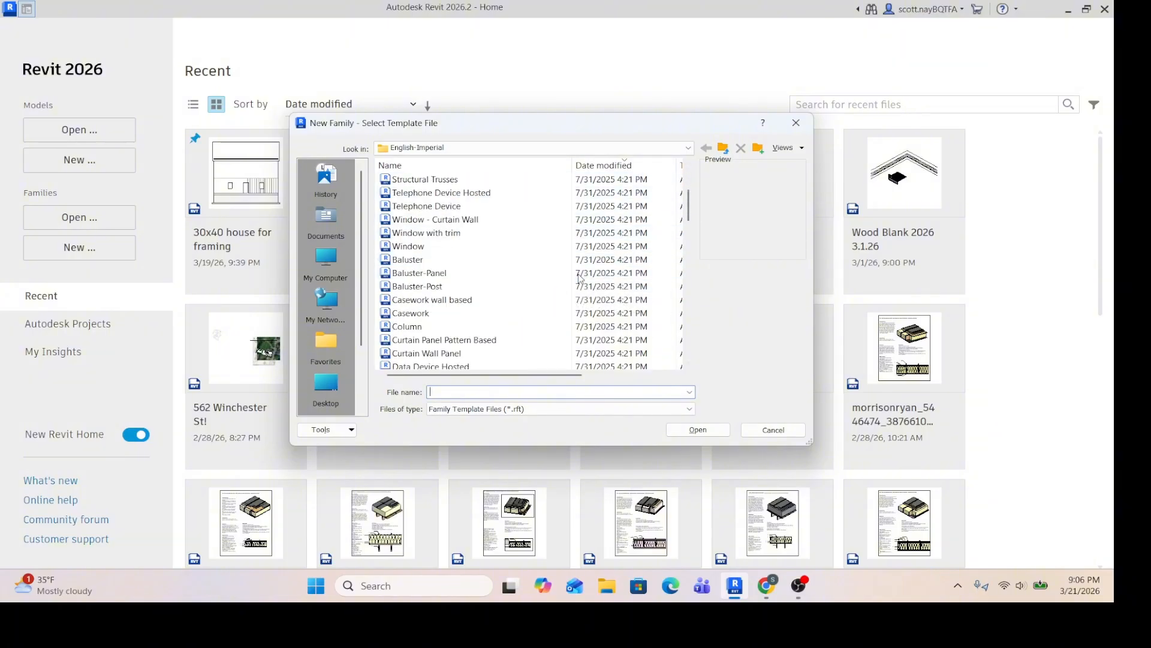
scroll(579, 278, "down", 1)
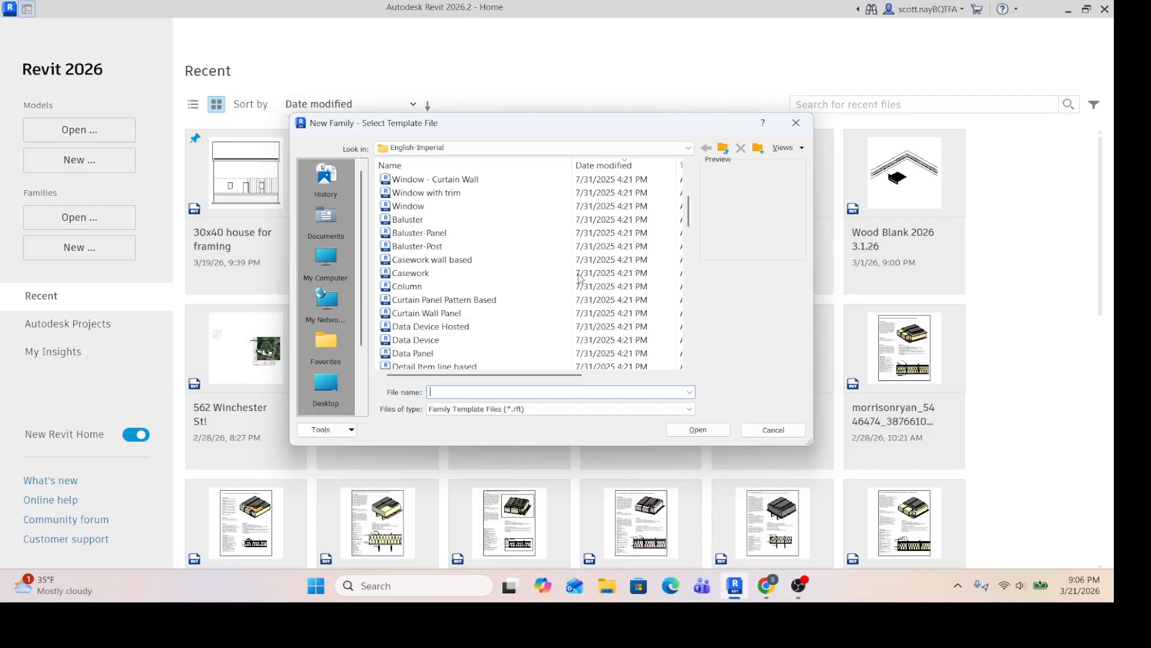
left_click(453, 301)
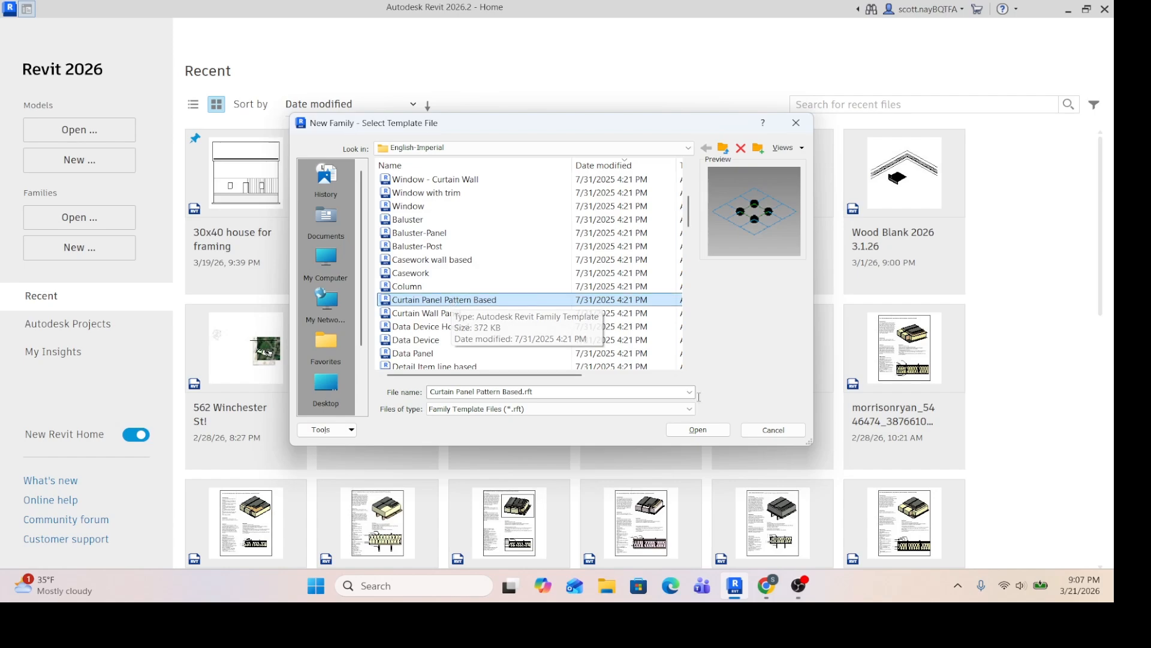
left_click(699, 430)
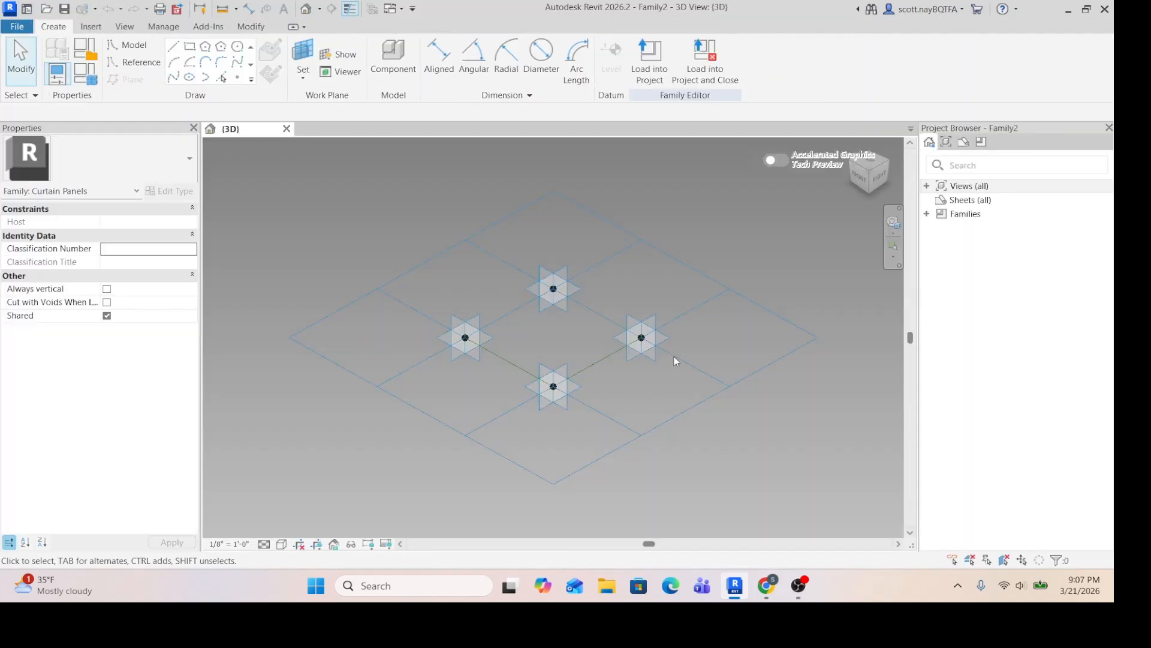
Examine the four adaptive placement points and the closed chain of reference lines connecting them
scroll(657, 337, "up", 3)
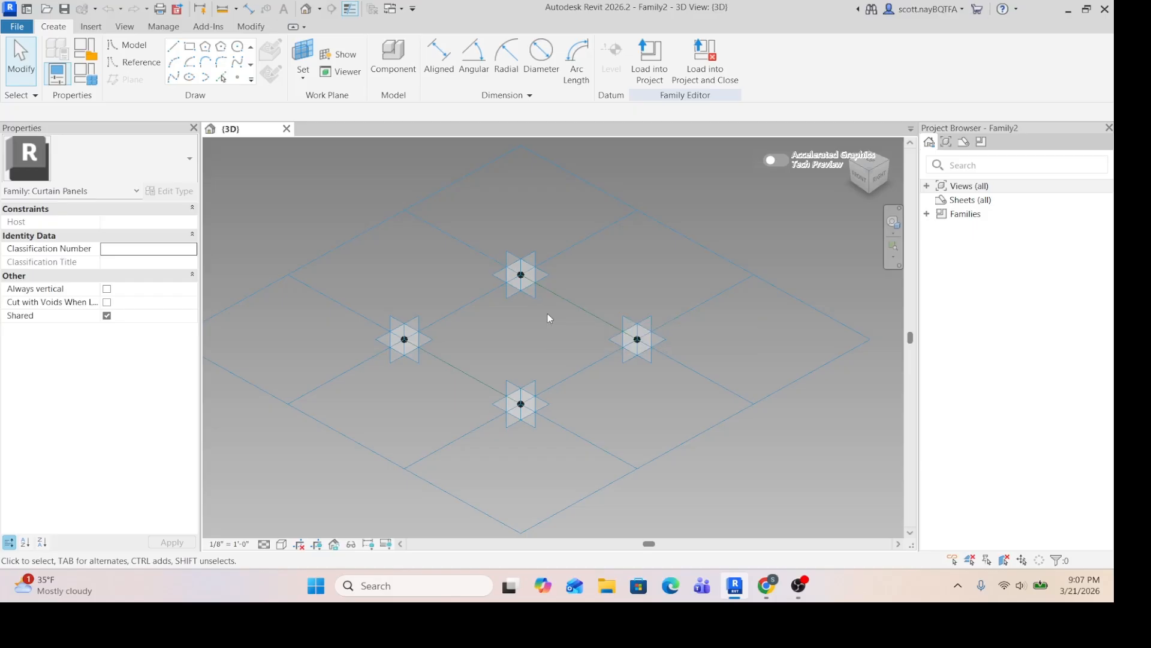
scroll(523, 416, "up", 5)
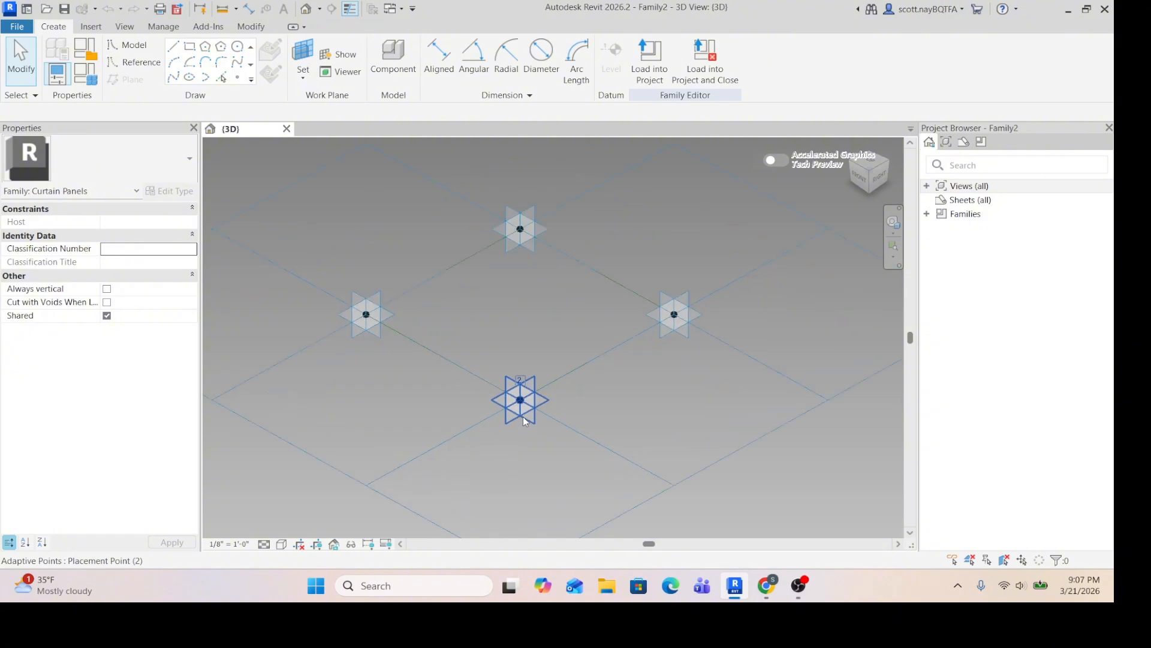
scroll(406, 377, "down", 3)
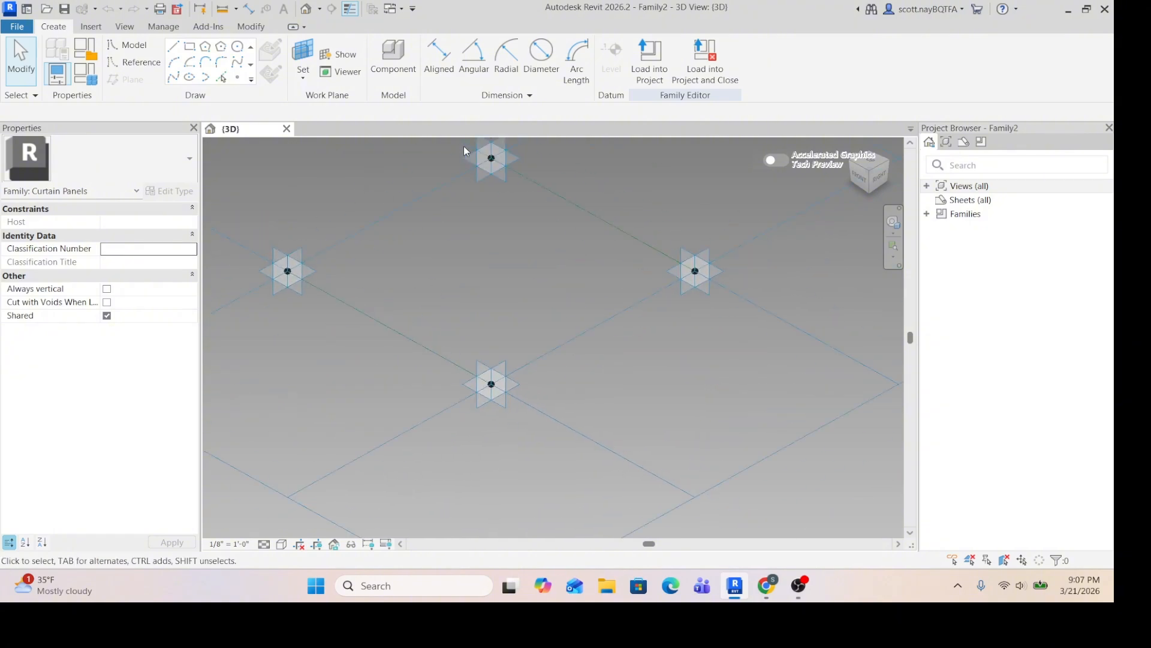
scroll(498, 387, "up", 4)
key("Tab")
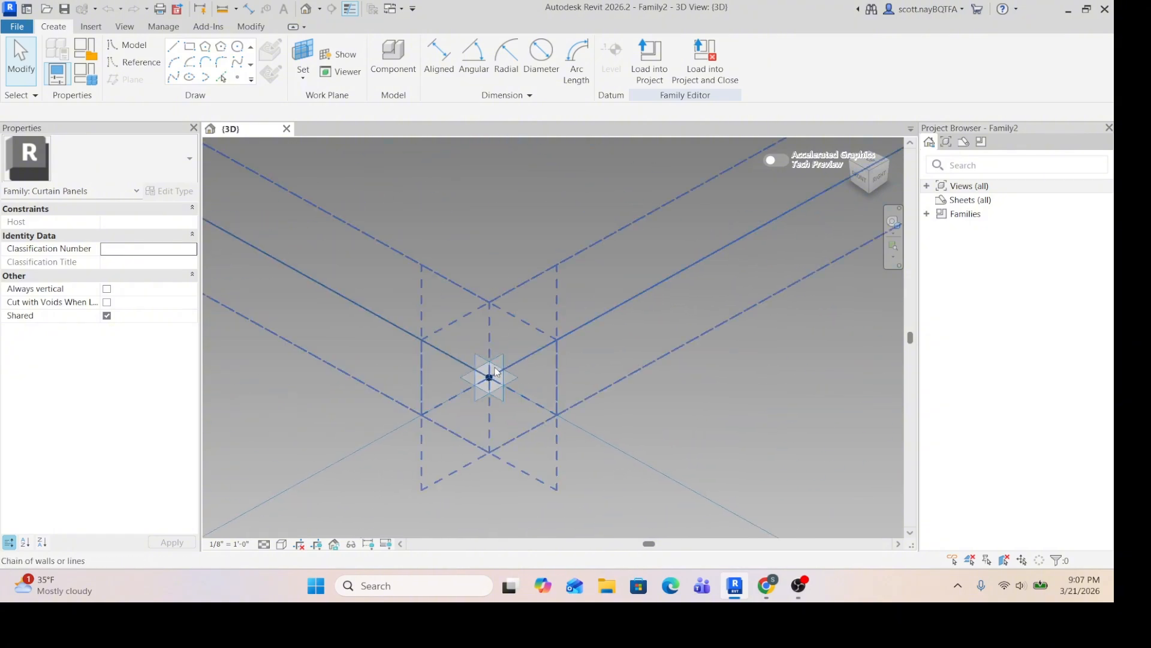
scroll(497, 384, "down", 3)
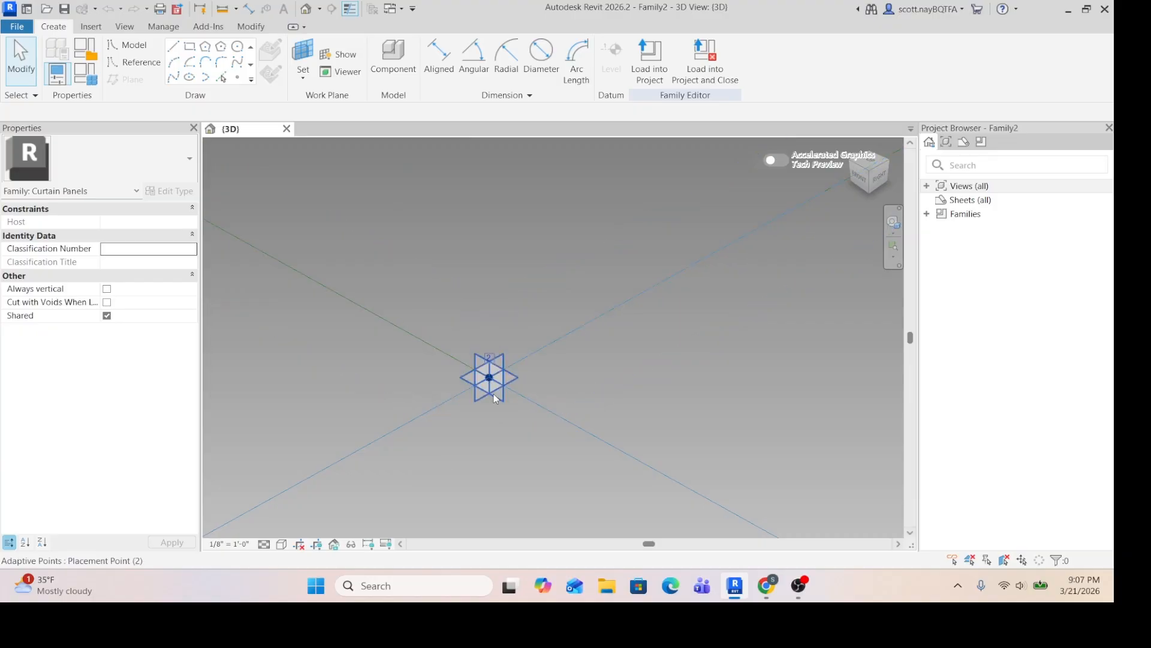
scroll(496, 399, "up", 3)
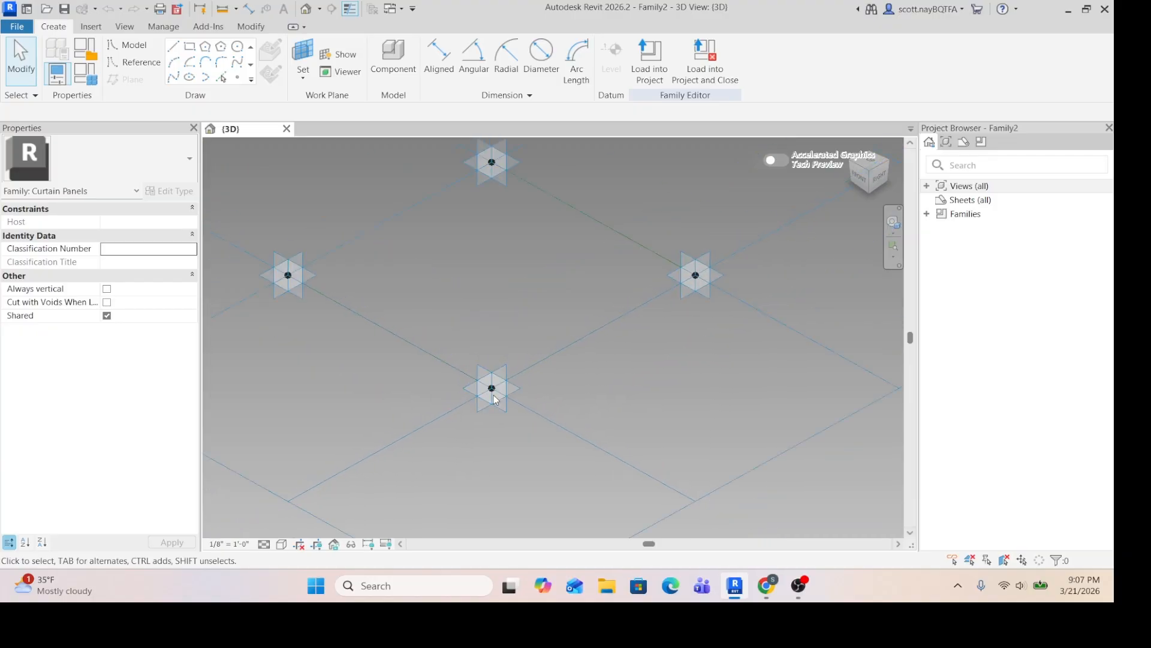
key("Tab")
left_click(411, 343)
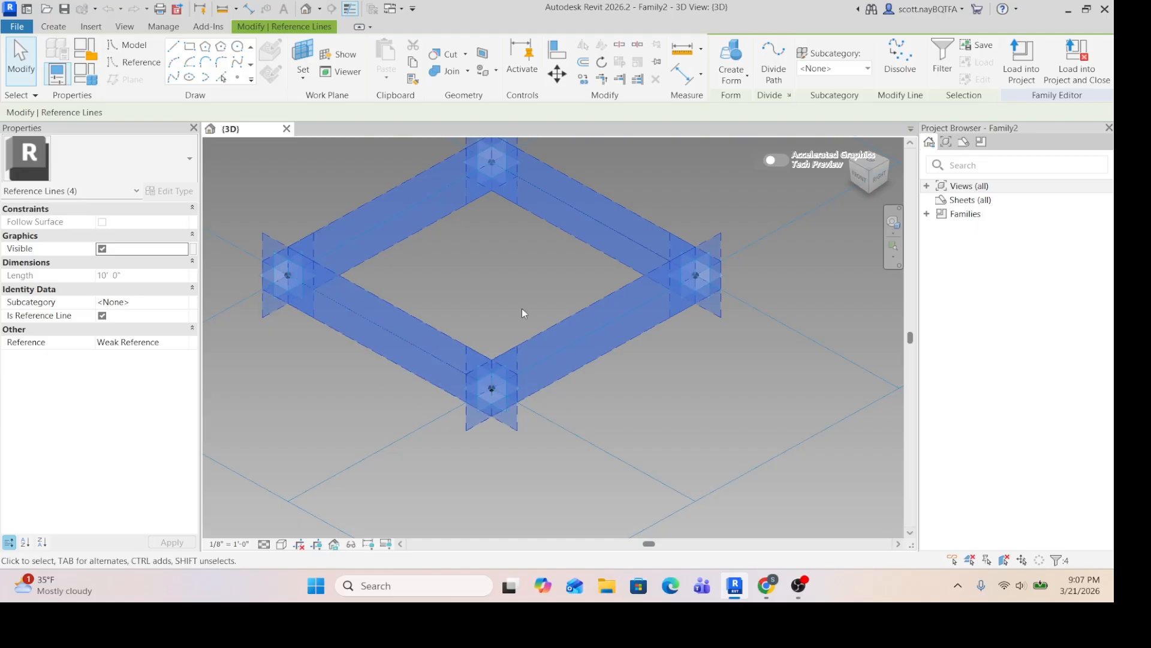
left_click(495, 284)
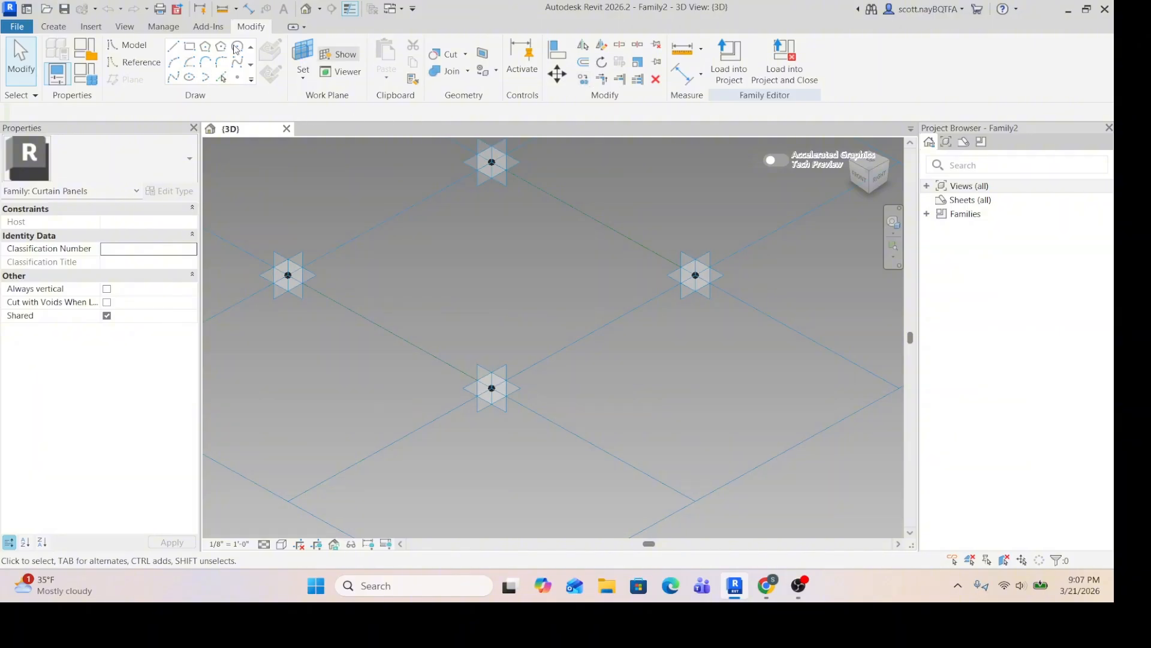
Set the work plane to a vertical reference plane of adaptive Placement Point (2)
left_click(301, 54)
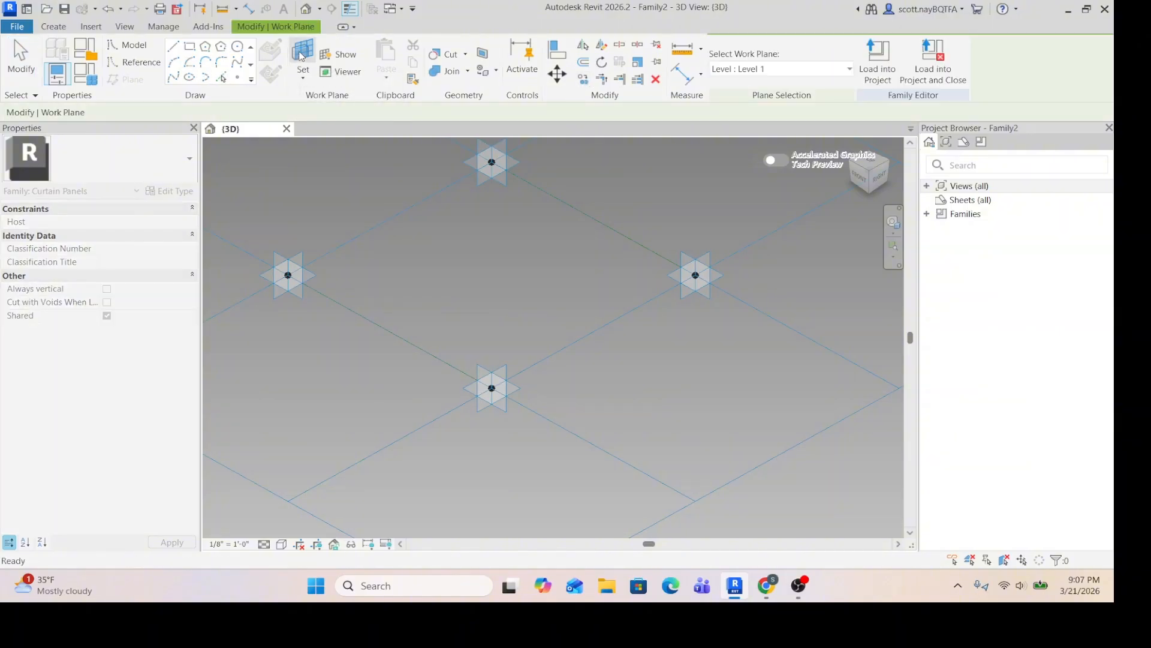
scroll(491, 424, "up", 1)
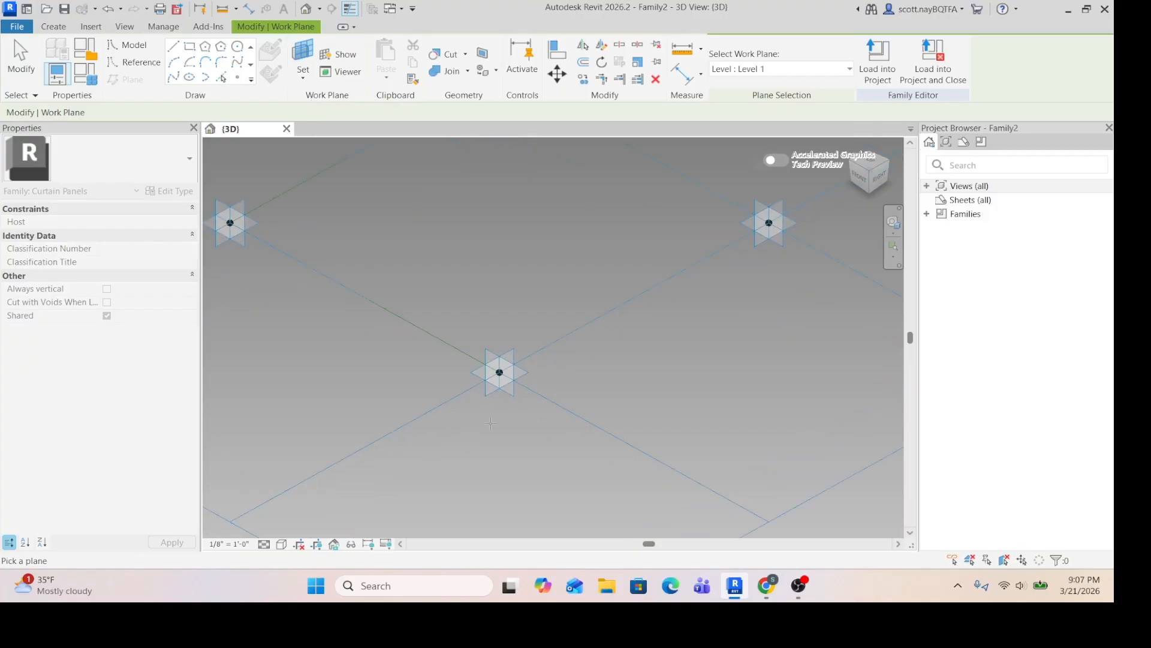
scroll(491, 423, "up", 1)
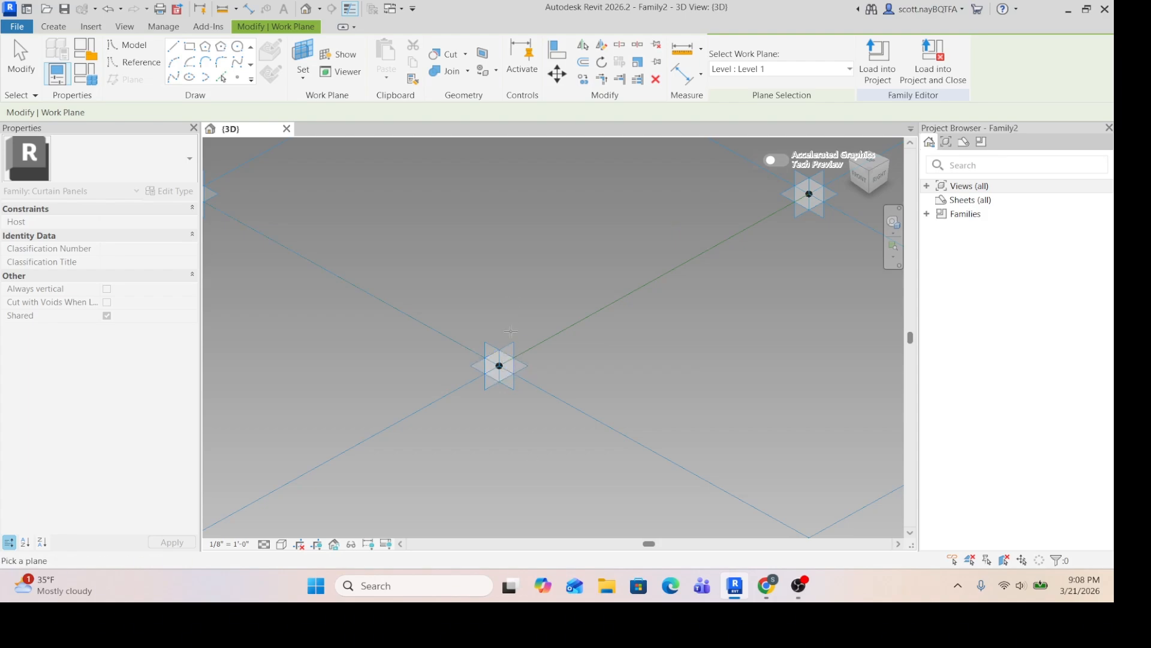
key("ctrl+z")
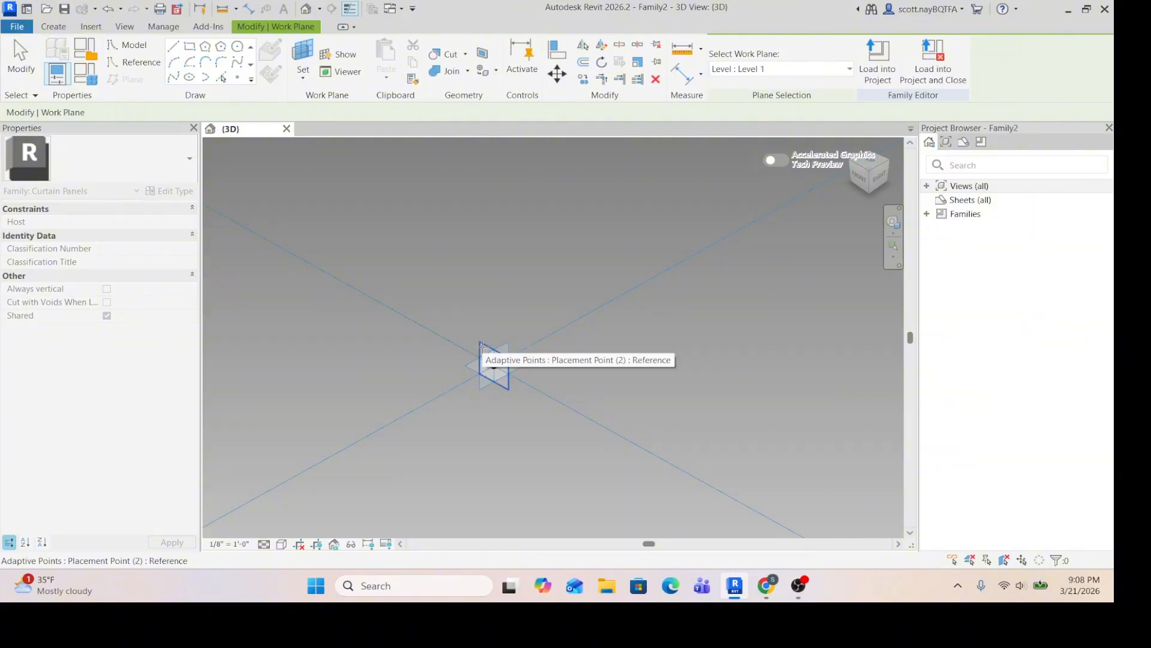
left_click(482, 345)
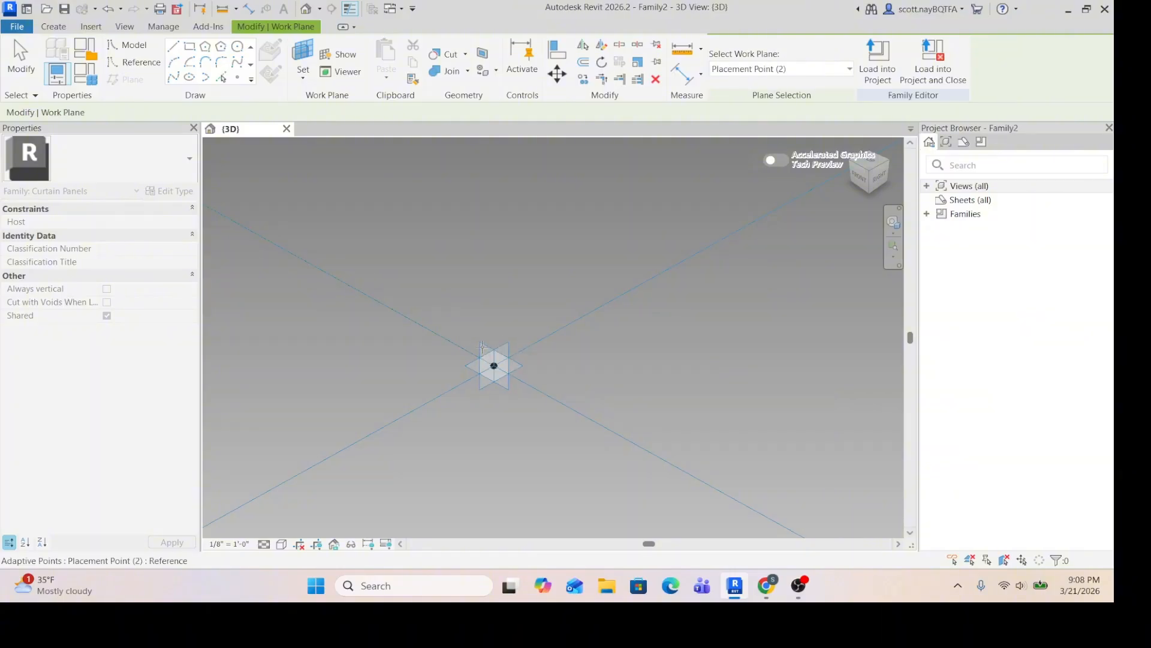
Draw a closed rectangular model-line profile about 4" high and 2" wide, hanging down from Placement Point (2)
left_click(174, 46)
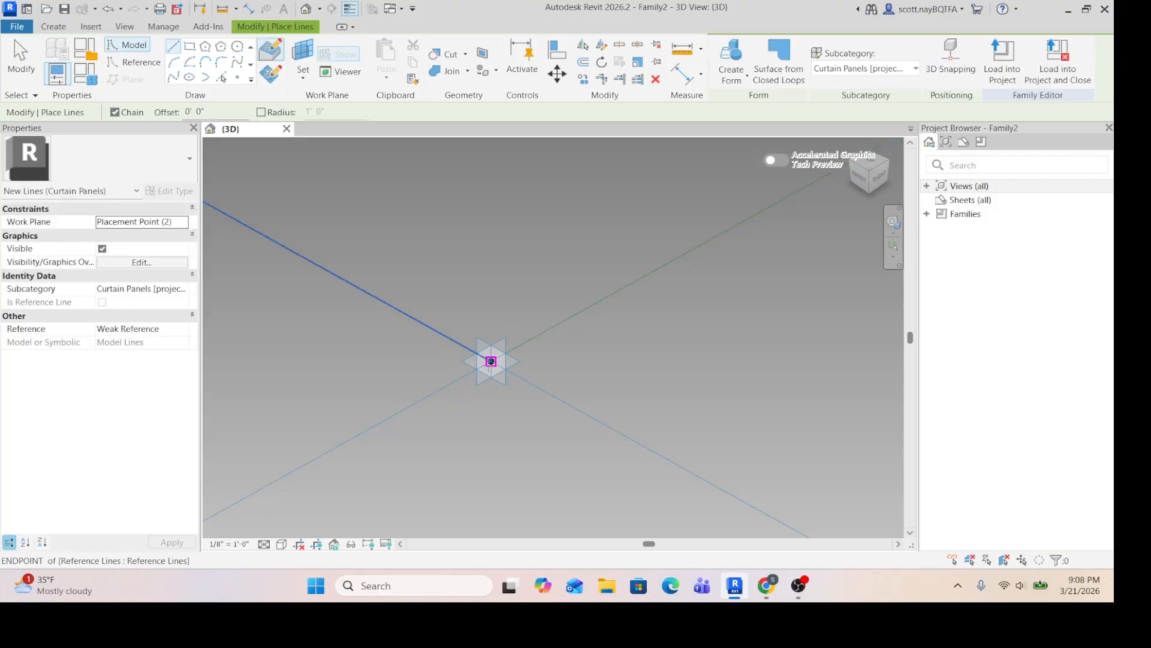
left_click(491, 361)
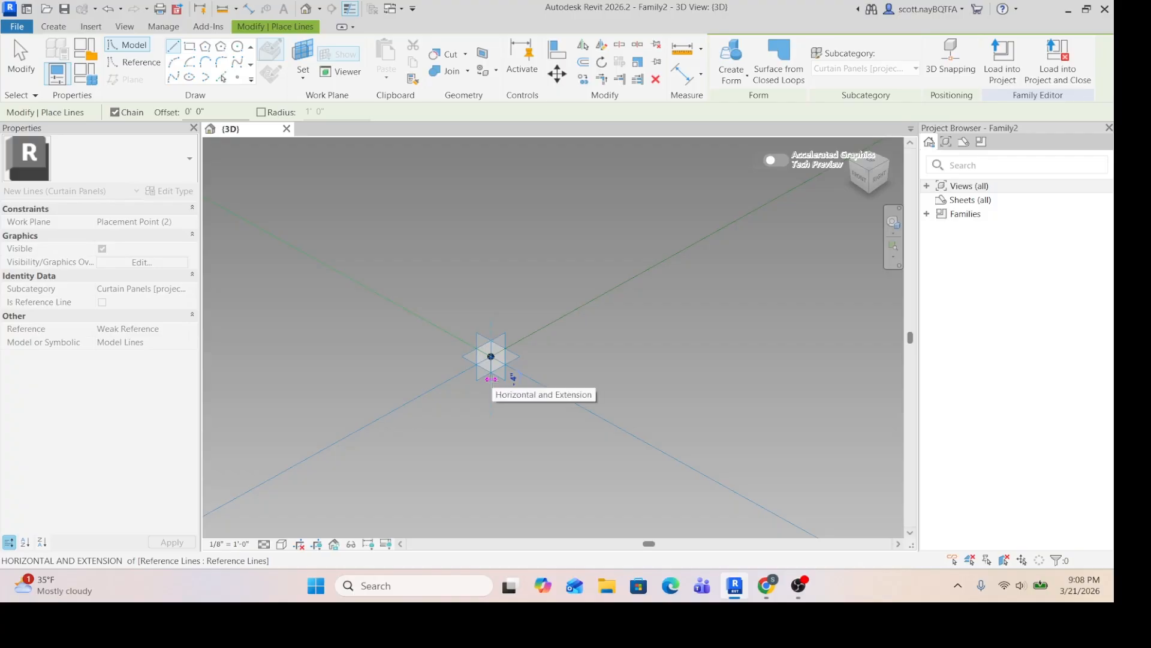
left_click(492, 379)
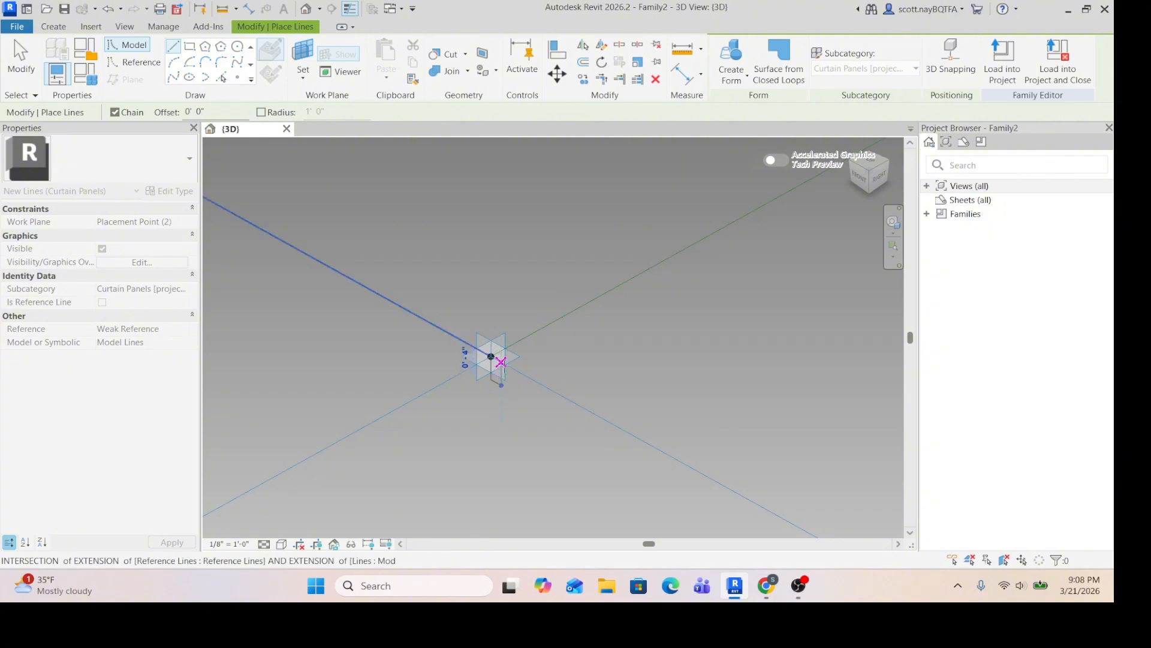
left_click(501, 362)
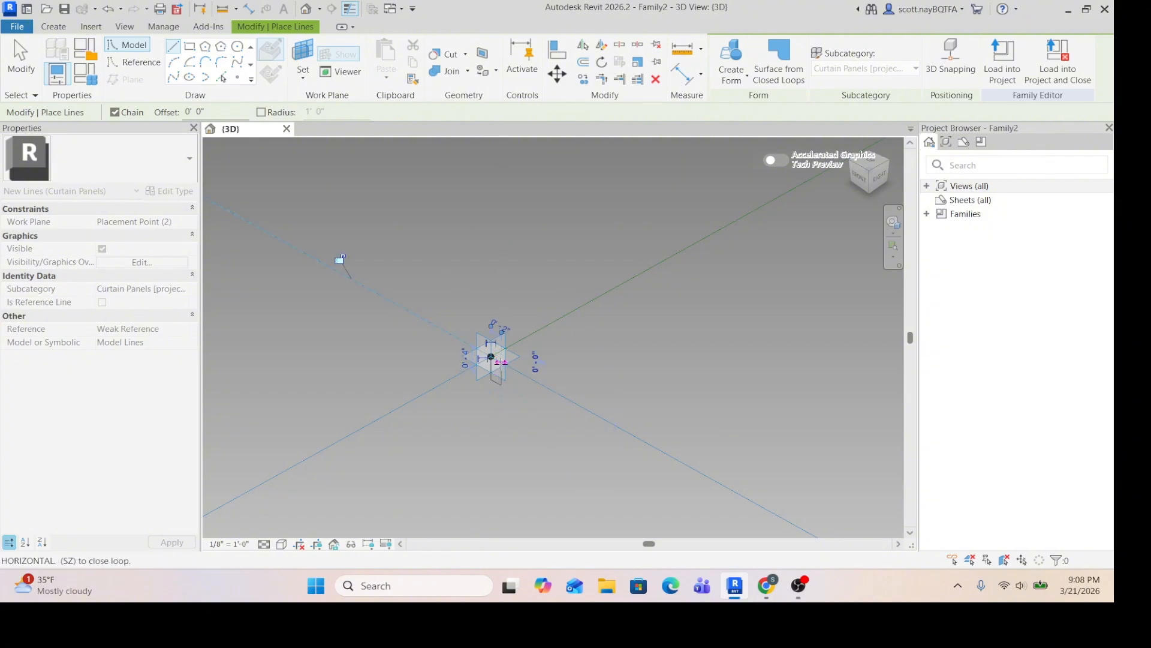
scroll(505, 360, "up", 4)
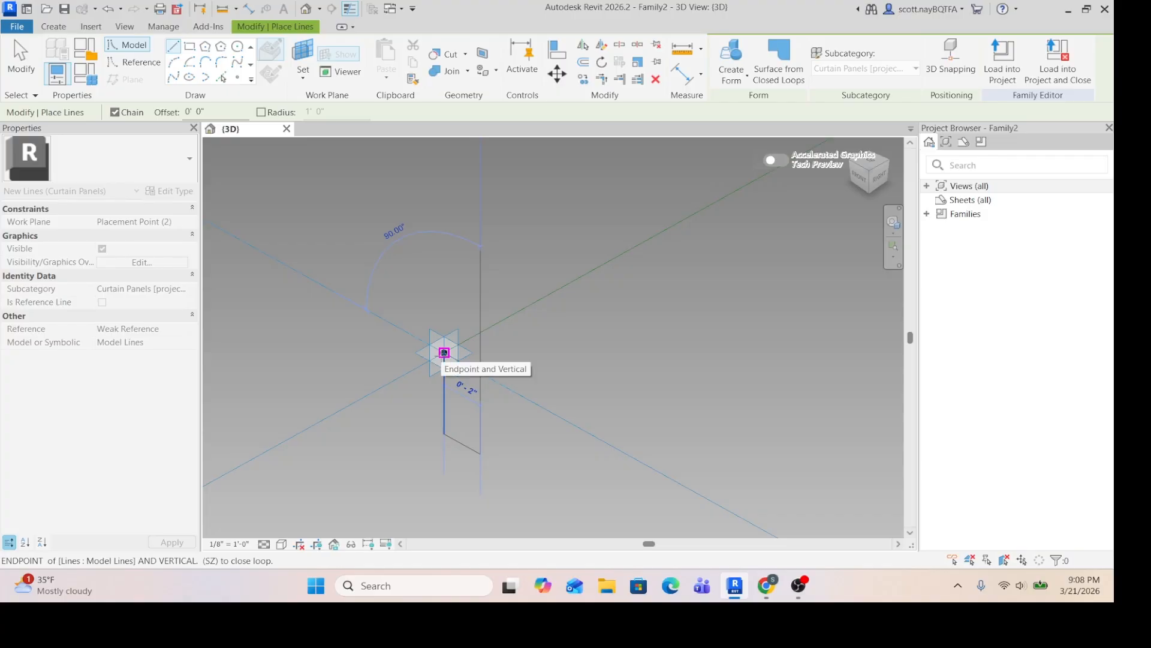
left_click(443, 352)
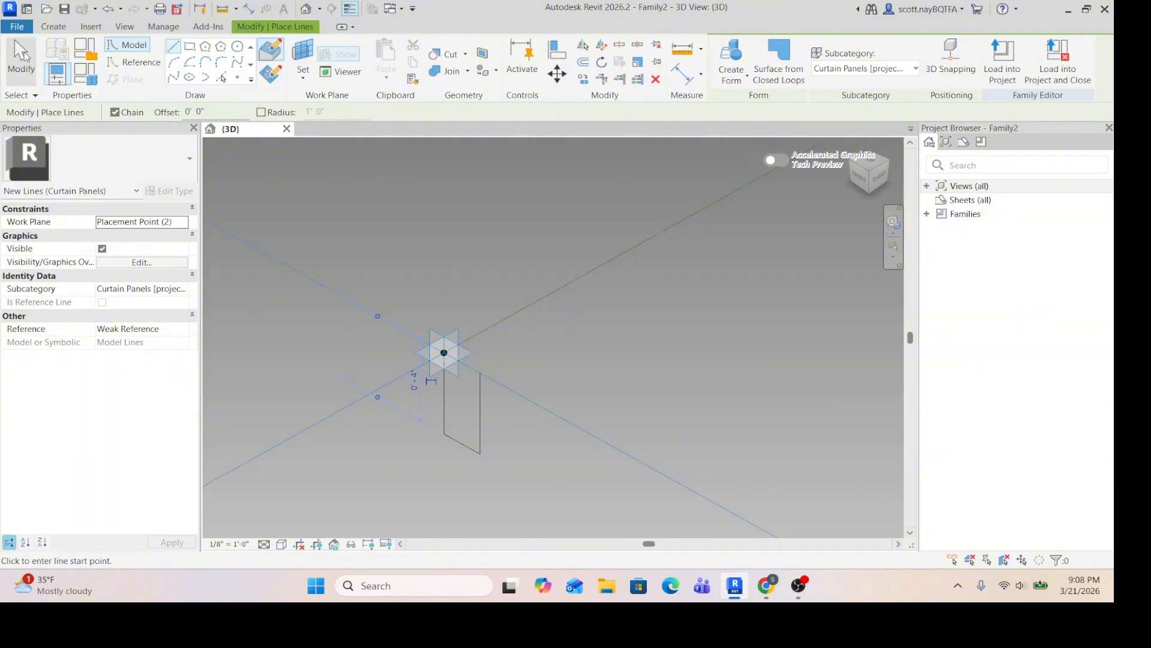
left_click(18, 51)
Create a solid form by sweeping the rectangular profile along the closed chain of four reference lines
scroll(467, 384, "down", 2)
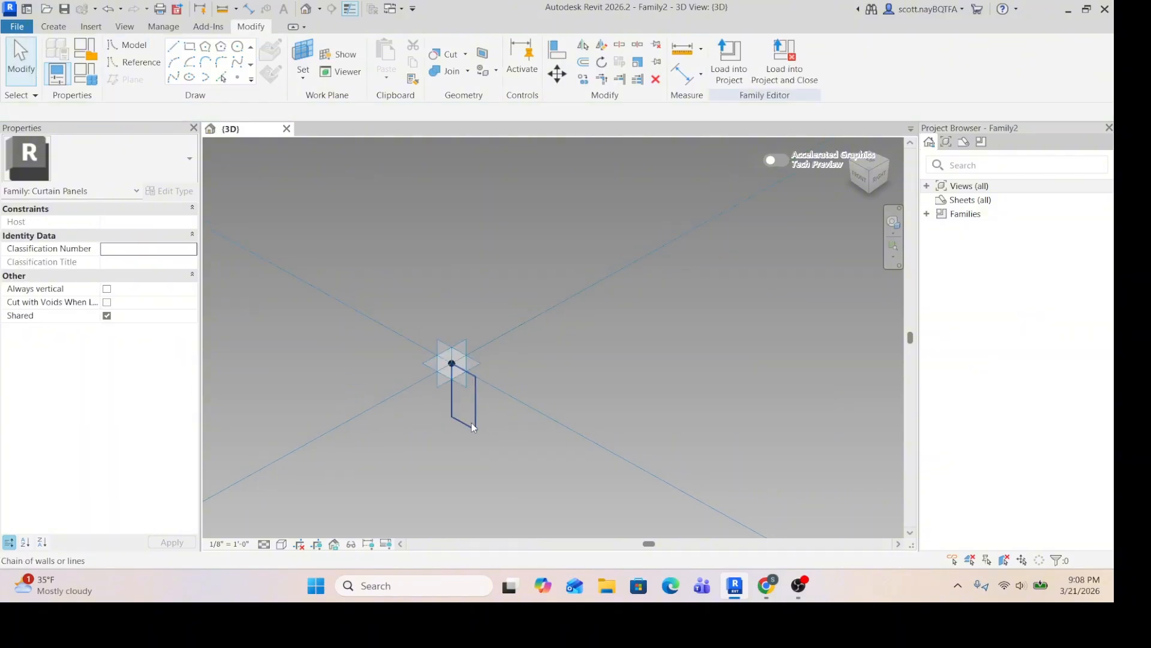
left_click(472, 424)
scroll(495, 455, "down", 2)
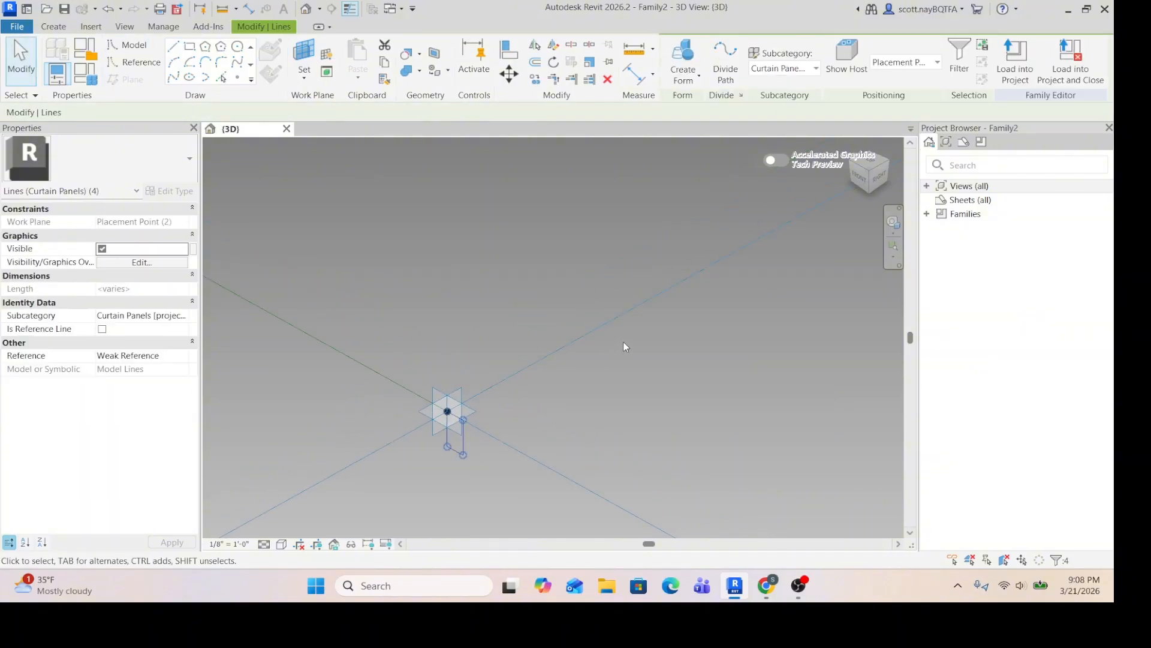
scroll(614, 347, "up", 2)
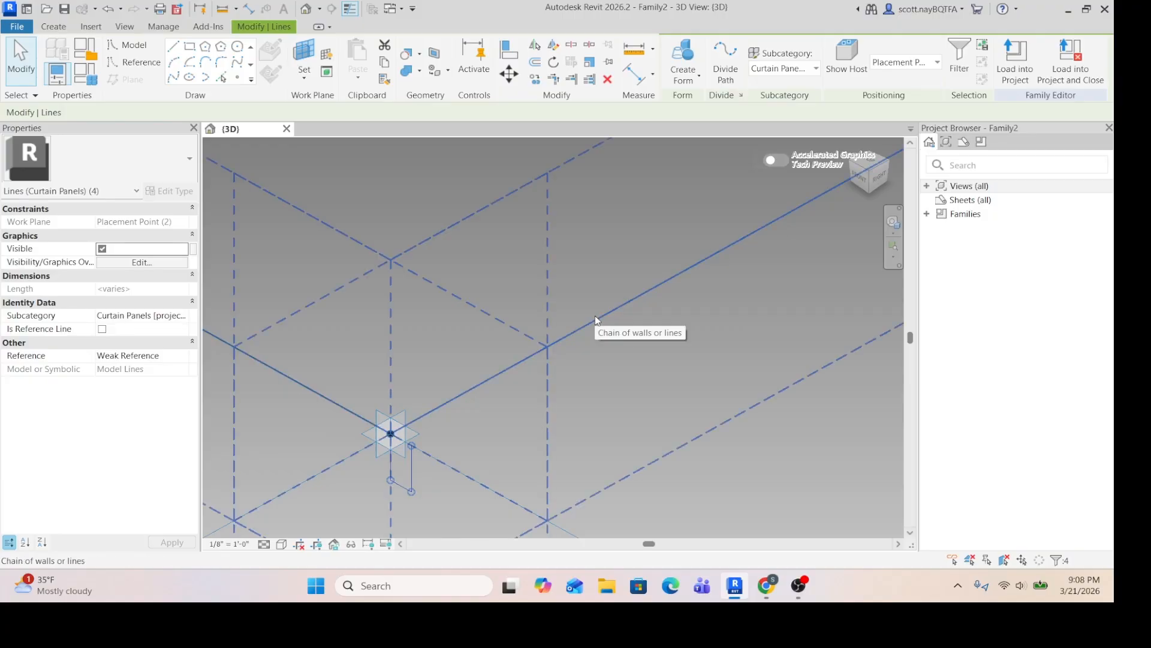
left_click(595, 316, "ctrl")
scroll(496, 330, "down", 3)
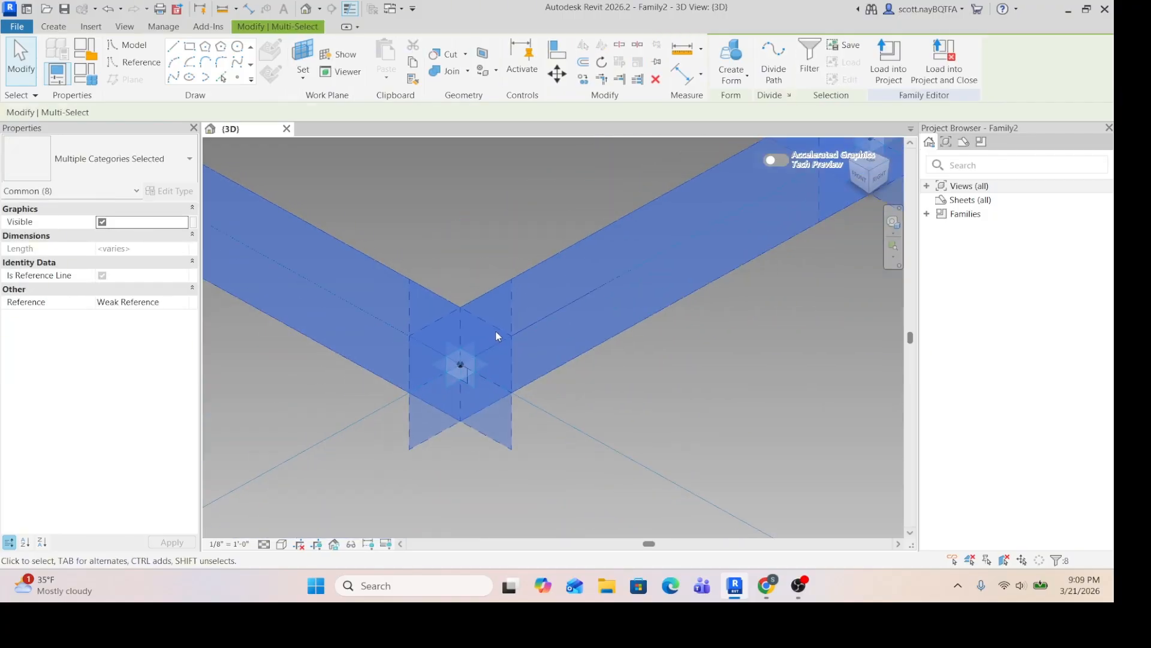
scroll(496, 331, "down", 3)
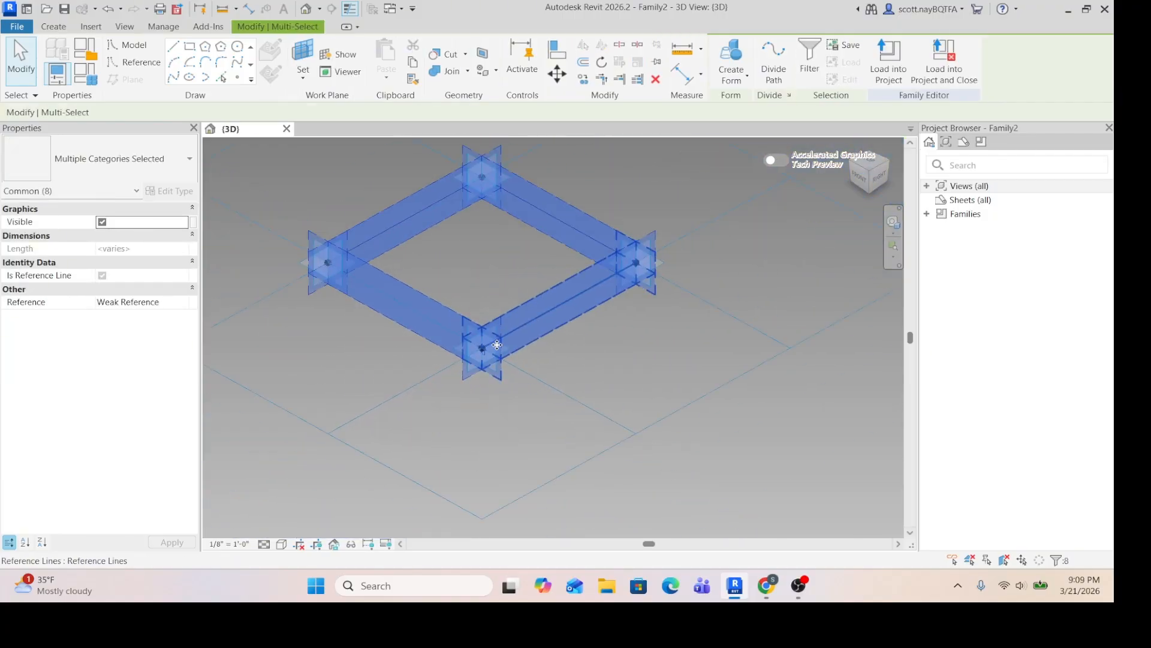
left_click(750, 78)
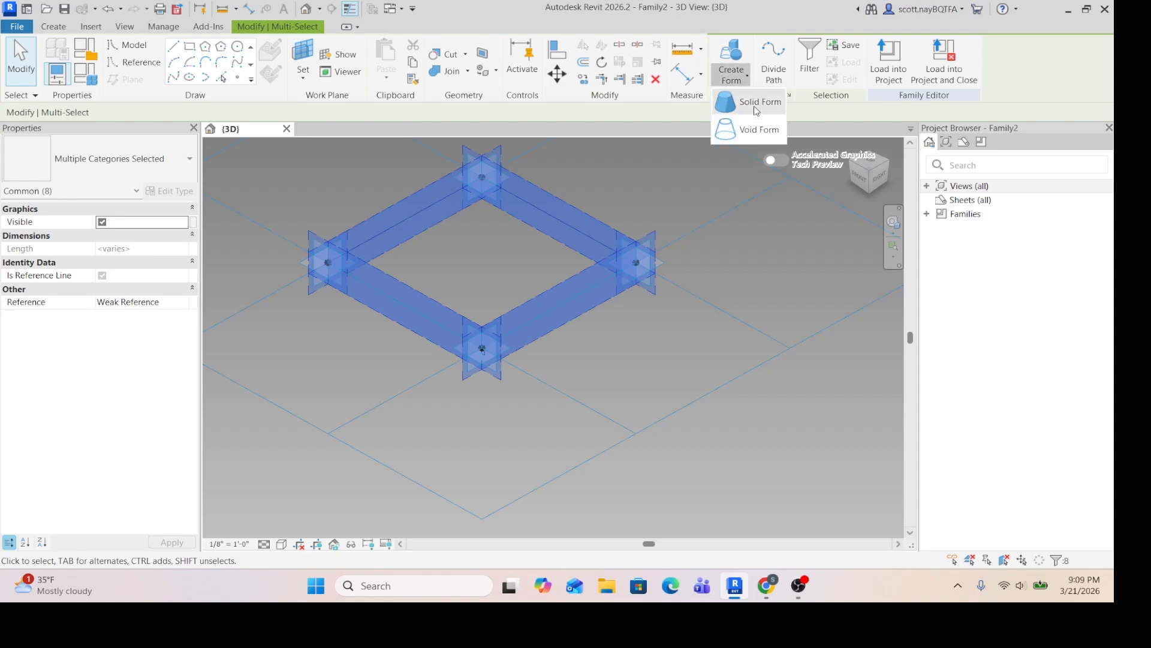
left_click(756, 103)
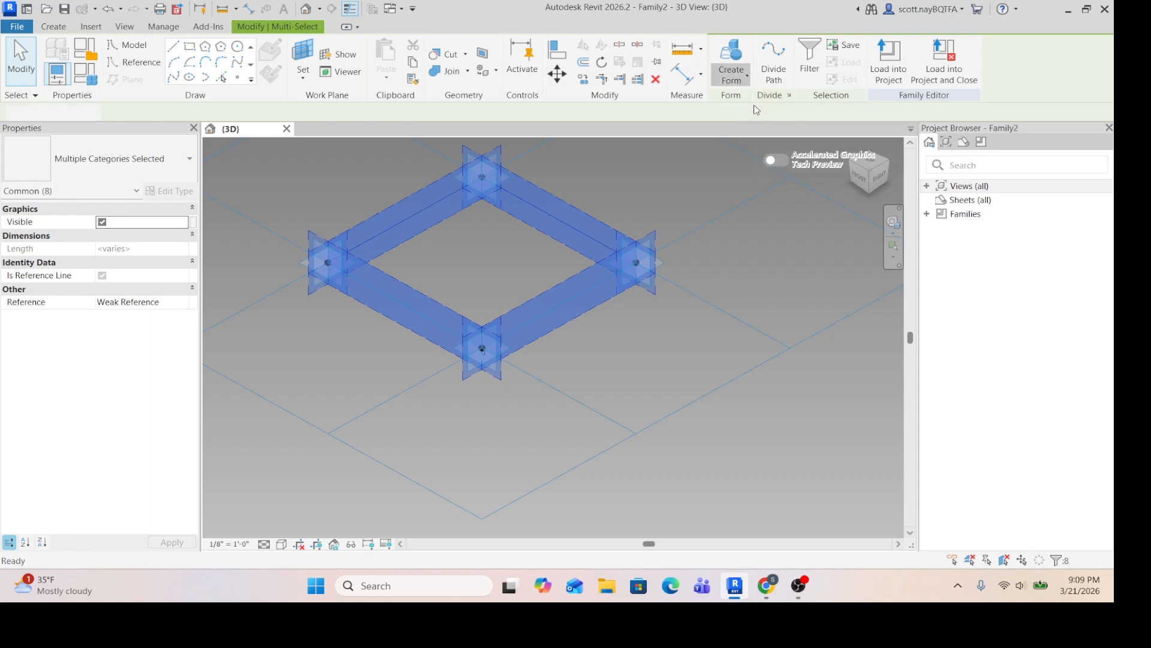
scroll(344, 236, "up", 3)
scroll(345, 238, "up", 4)
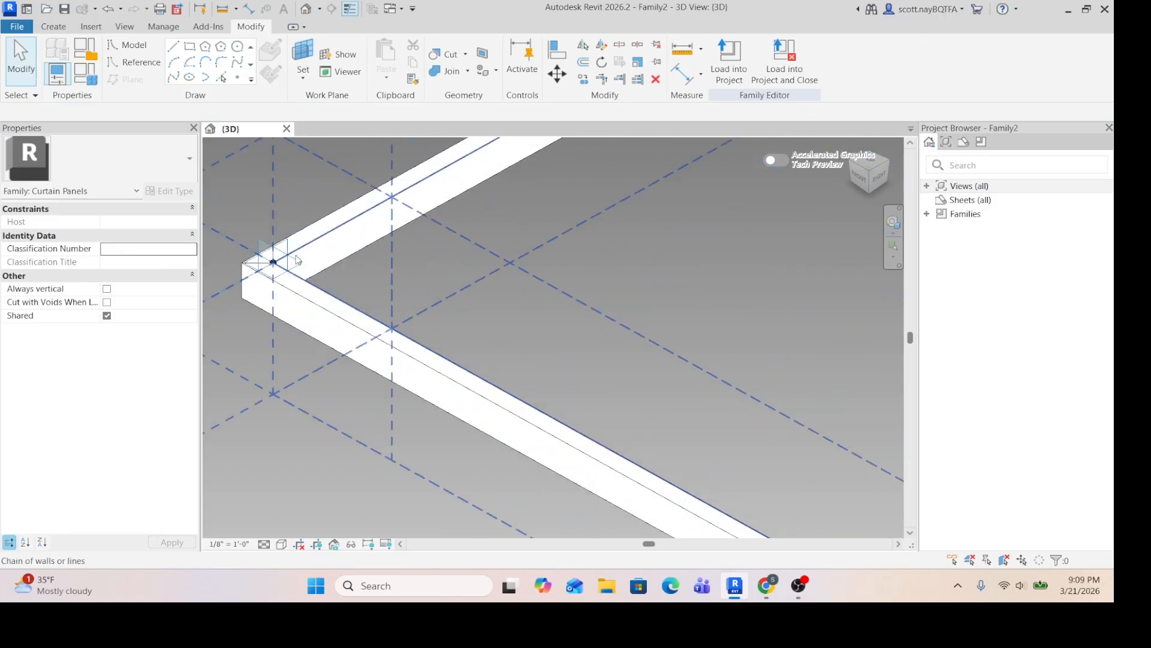
scroll(346, 282, "down", 6)
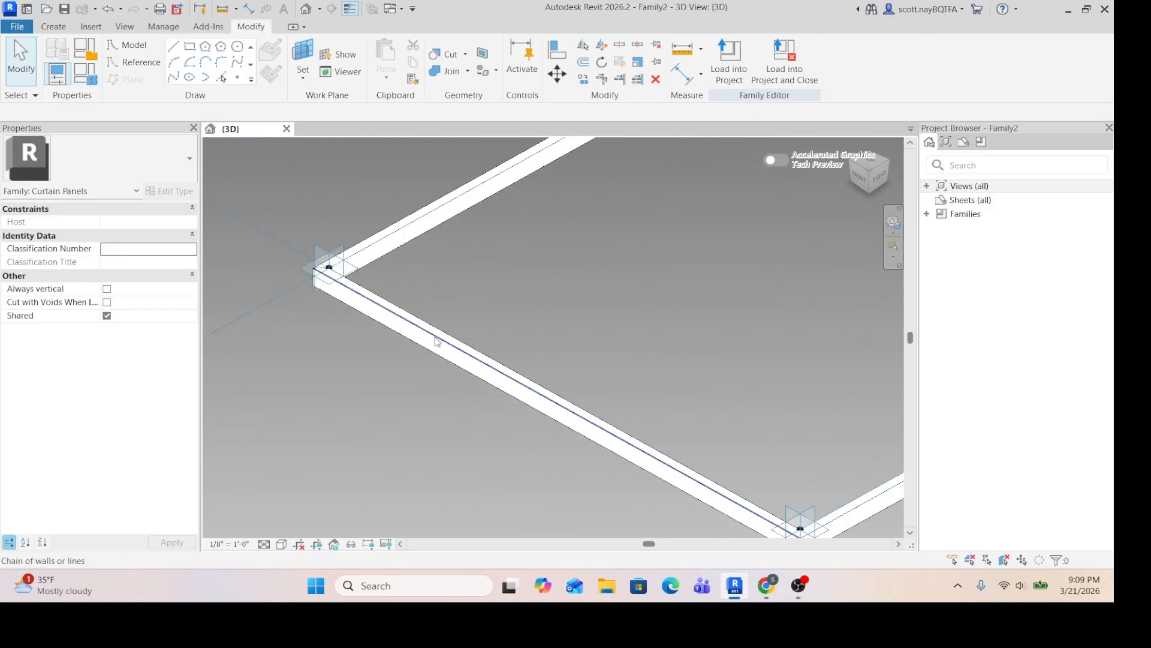
scroll(743, 504, "up", 5)
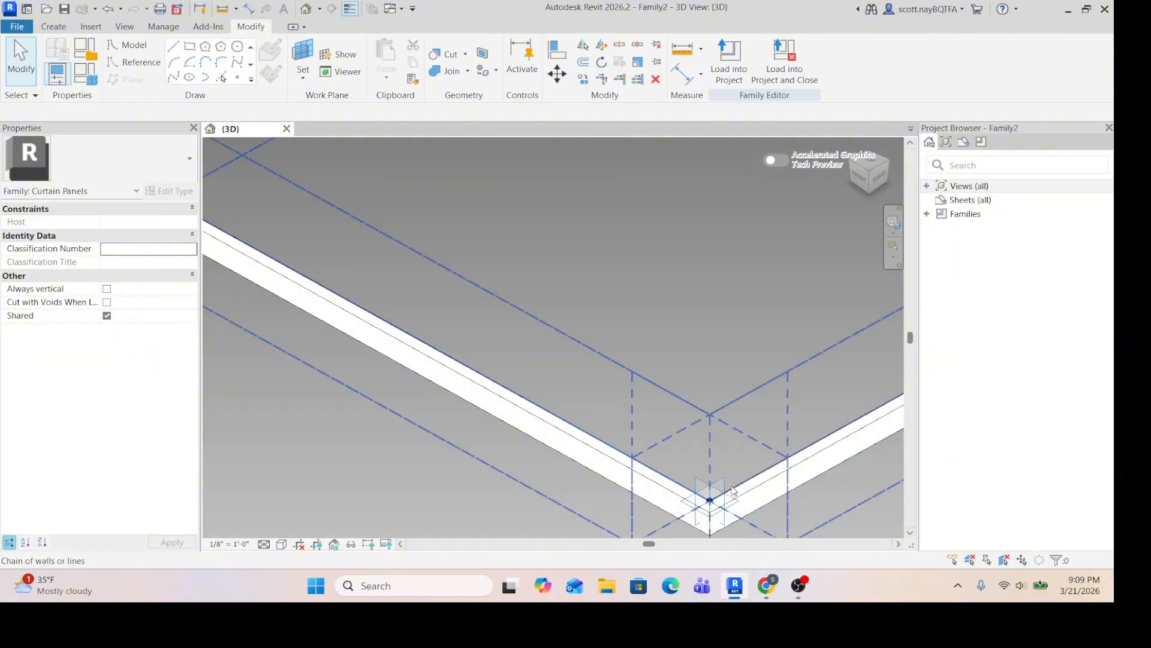
scroll(751, 519, "down", 3)
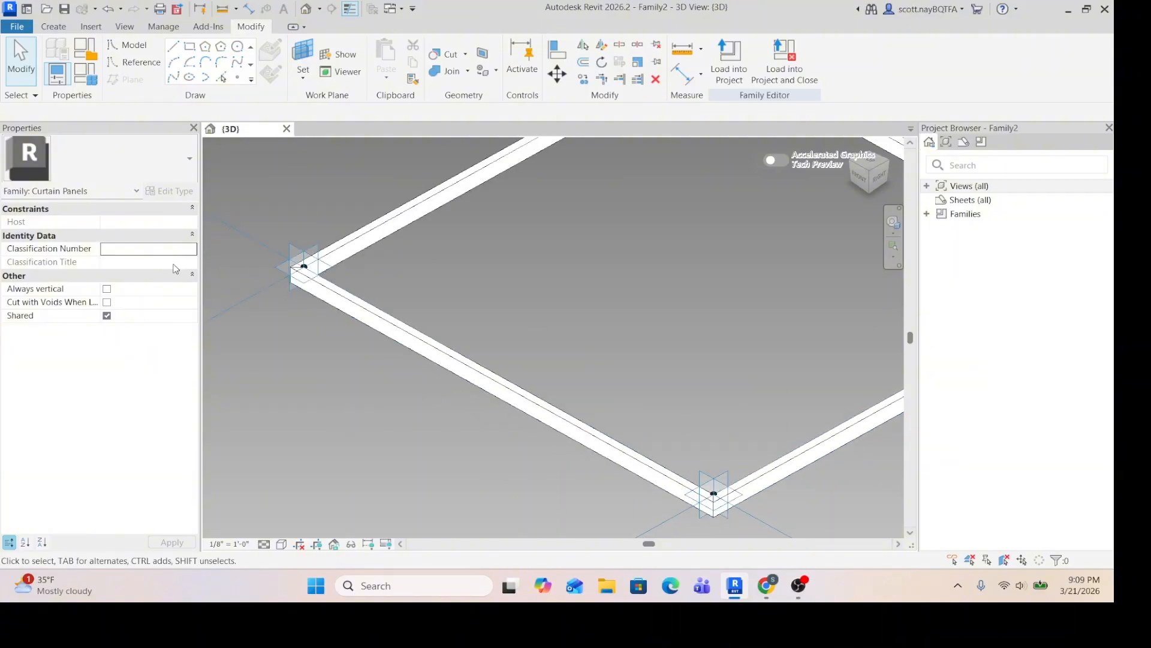
left_click(384, 334)
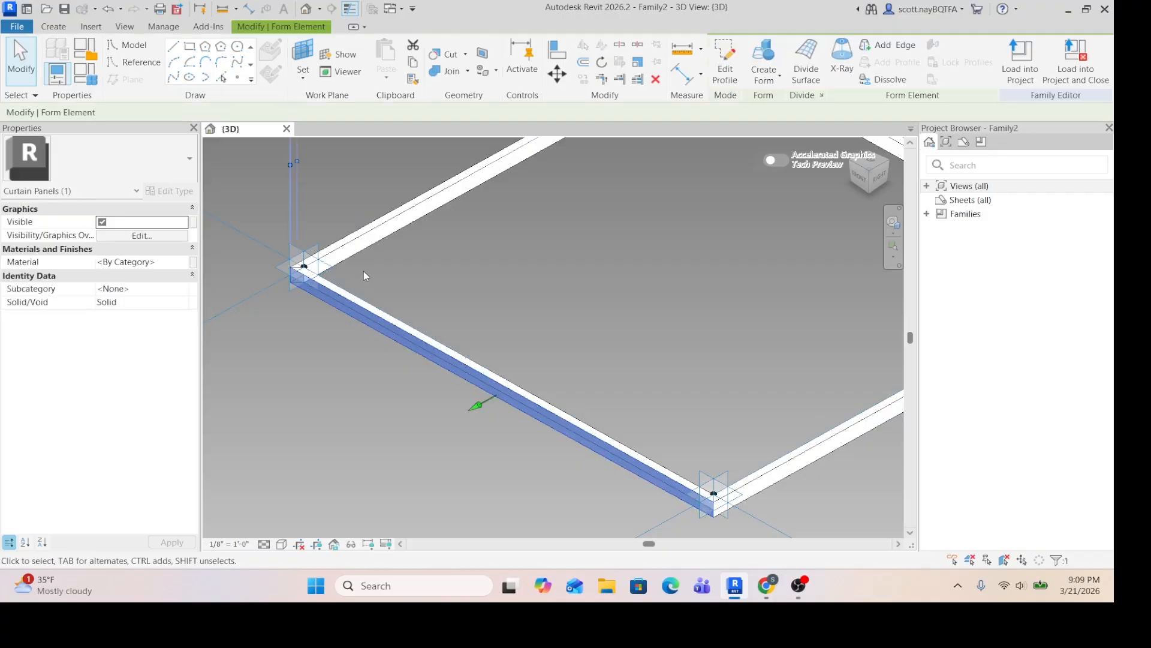
left_click(410, 220)
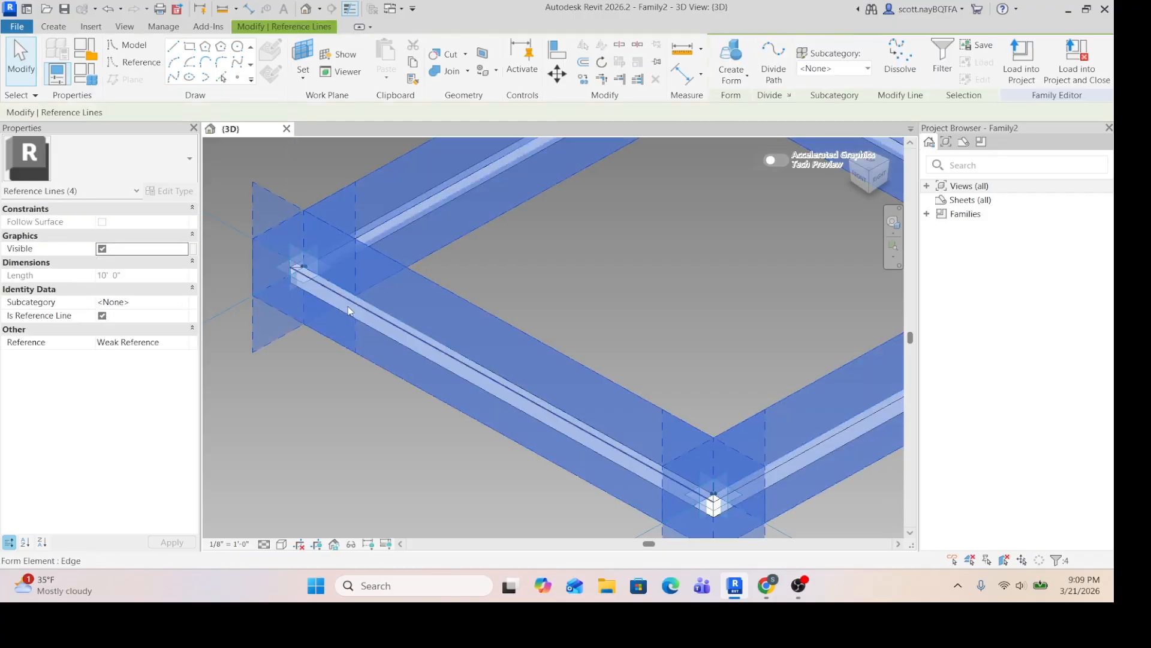
scroll(340, 430, "down", 1)
left_click(325, 412)
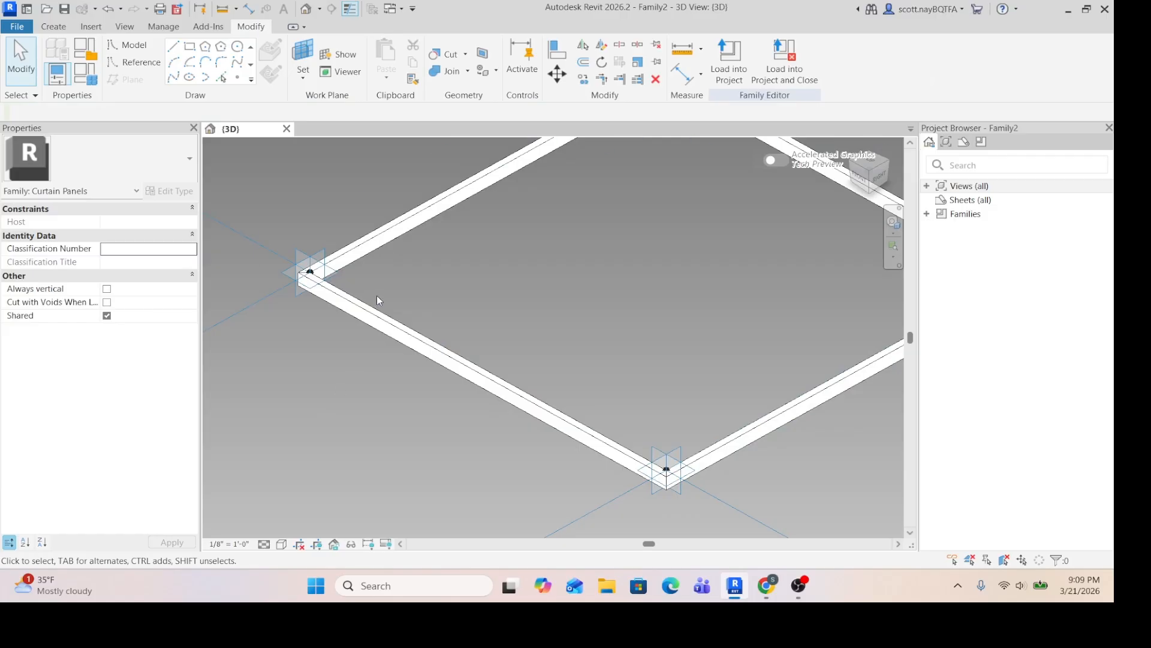
scroll(377, 295, "up", 2)
left_click(380, 345)
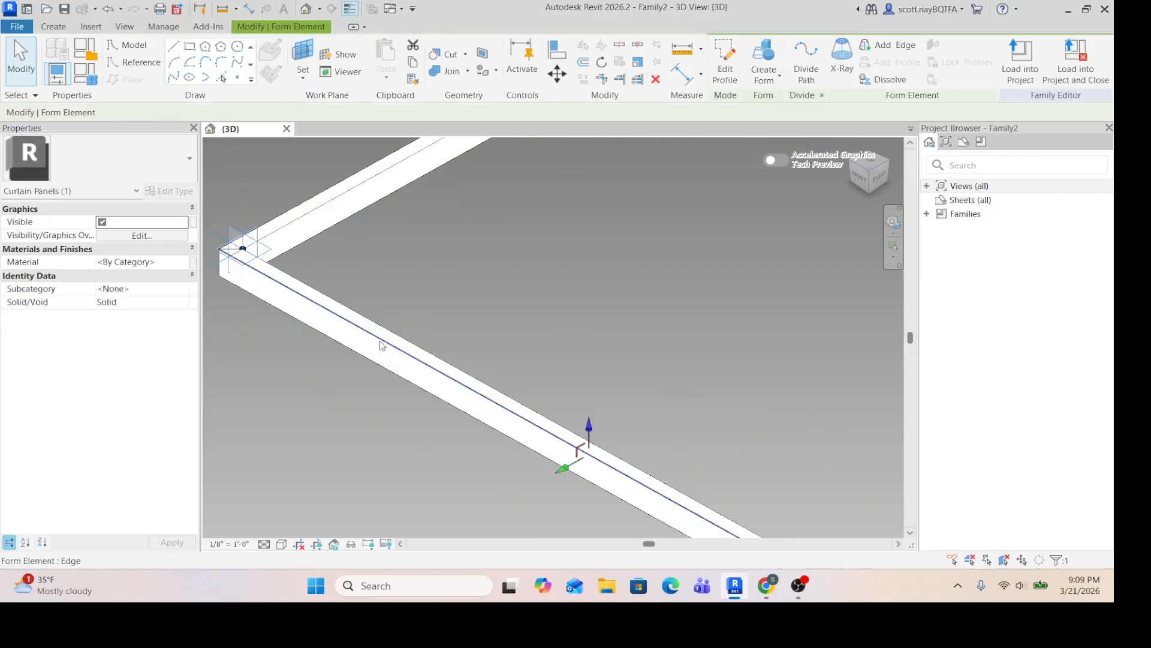
left_click(376, 364)
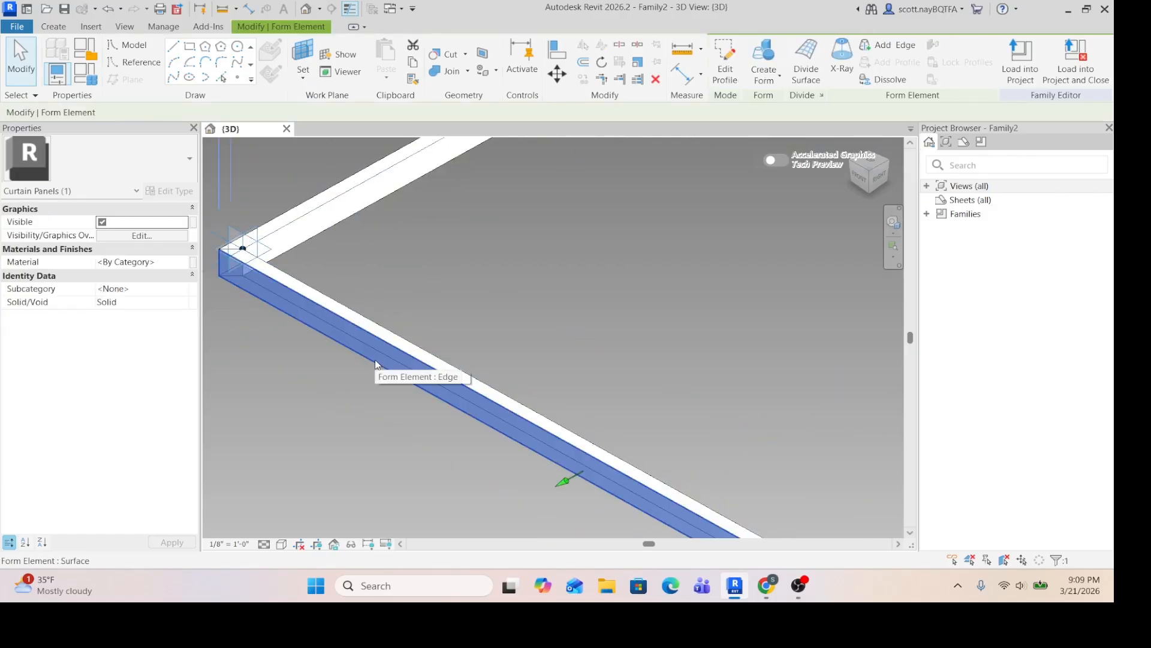
scroll(332, 362, "down", 3)
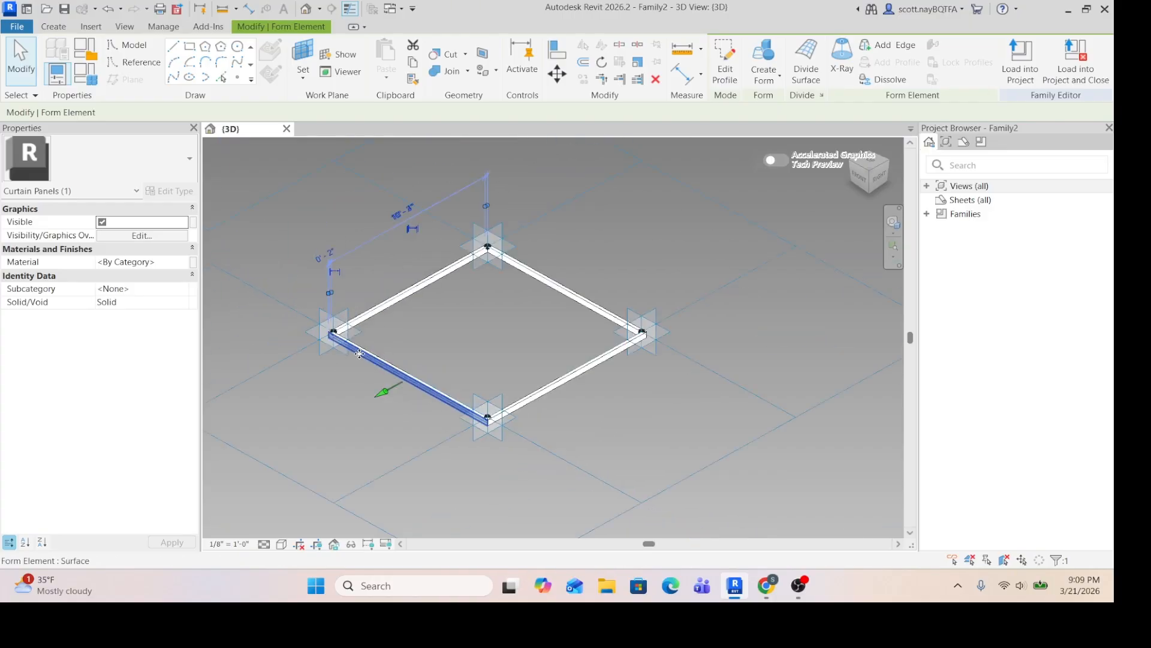
left_click(376, 429)
Select the entire swept frame by filtering the selection down to Curtain Panels and excluding Reference Lines
scroll(379, 413, "up", 5)
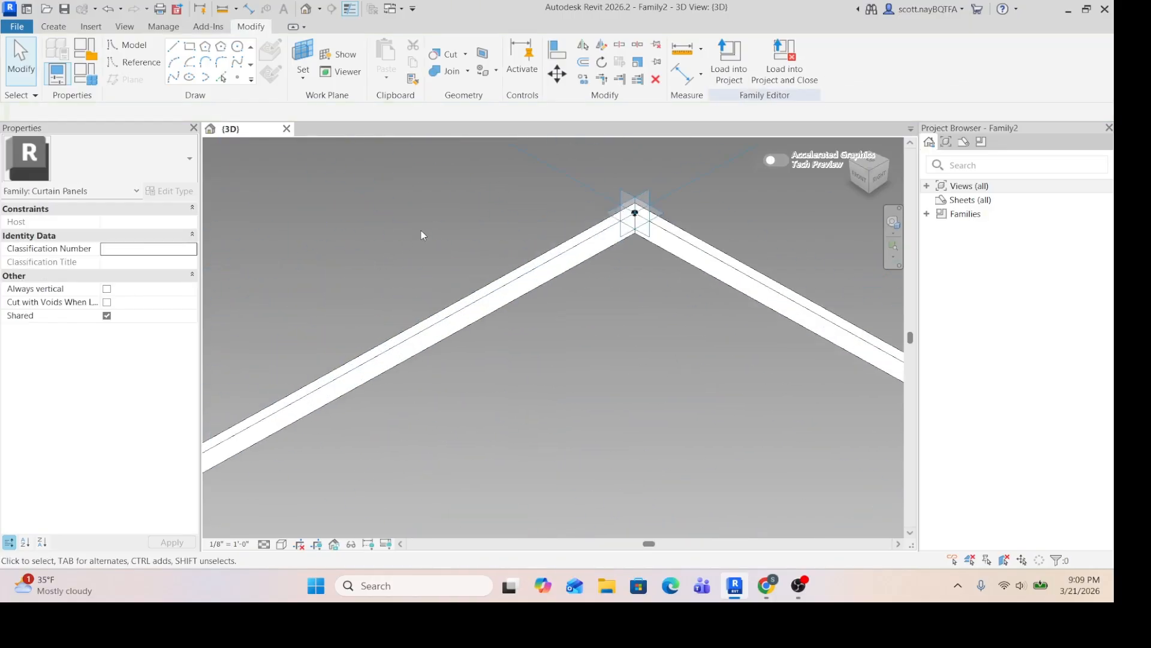
left_click_drag(421, 235, 390, 424)
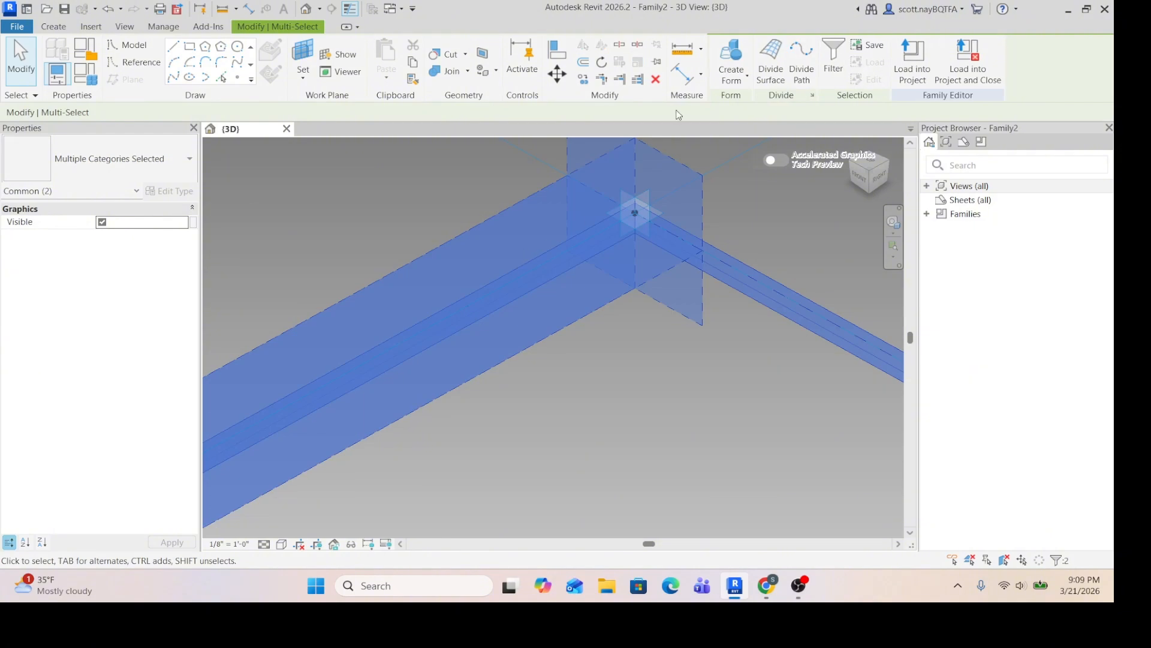
left_click(835, 56)
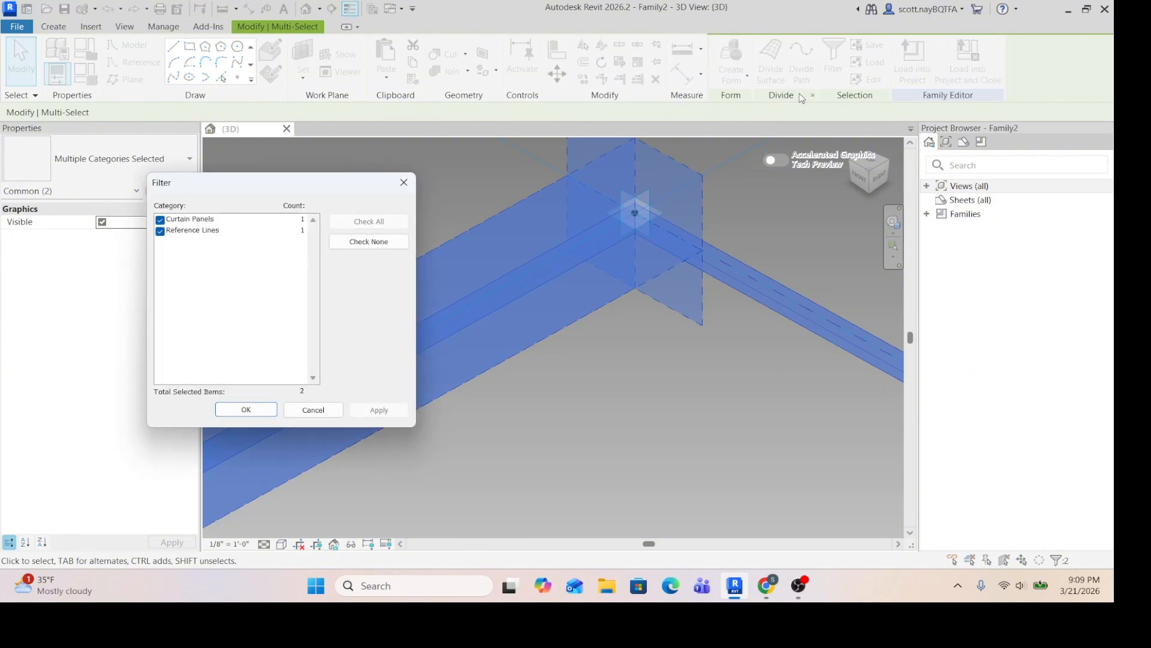
left_click(160, 232)
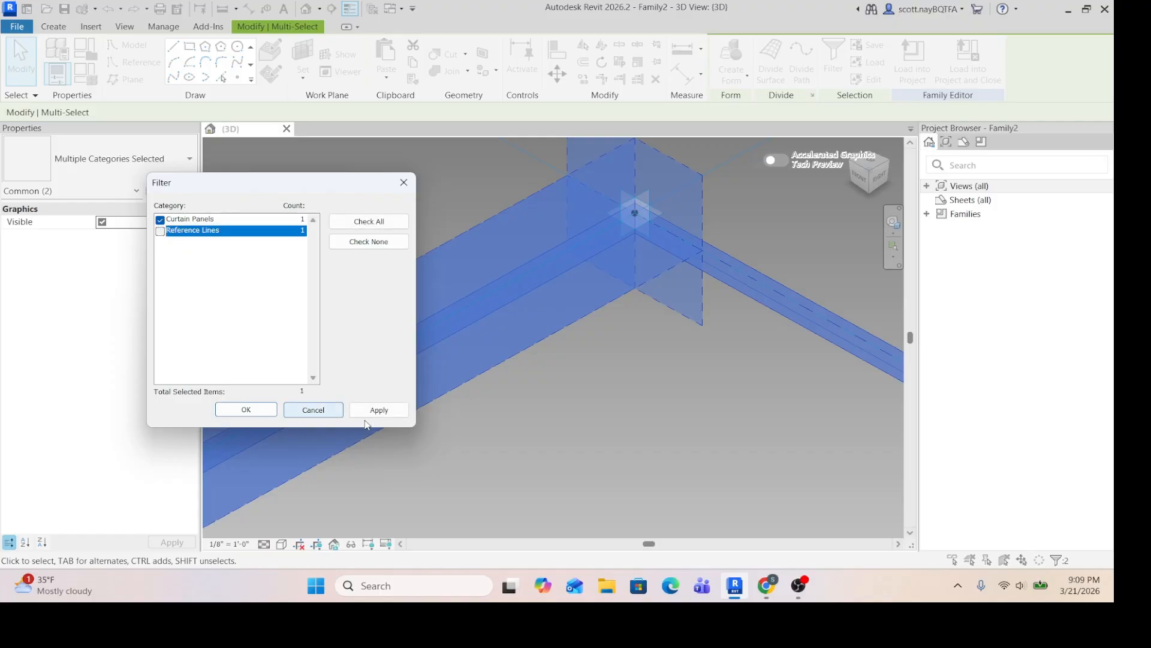
left_click(246, 410)
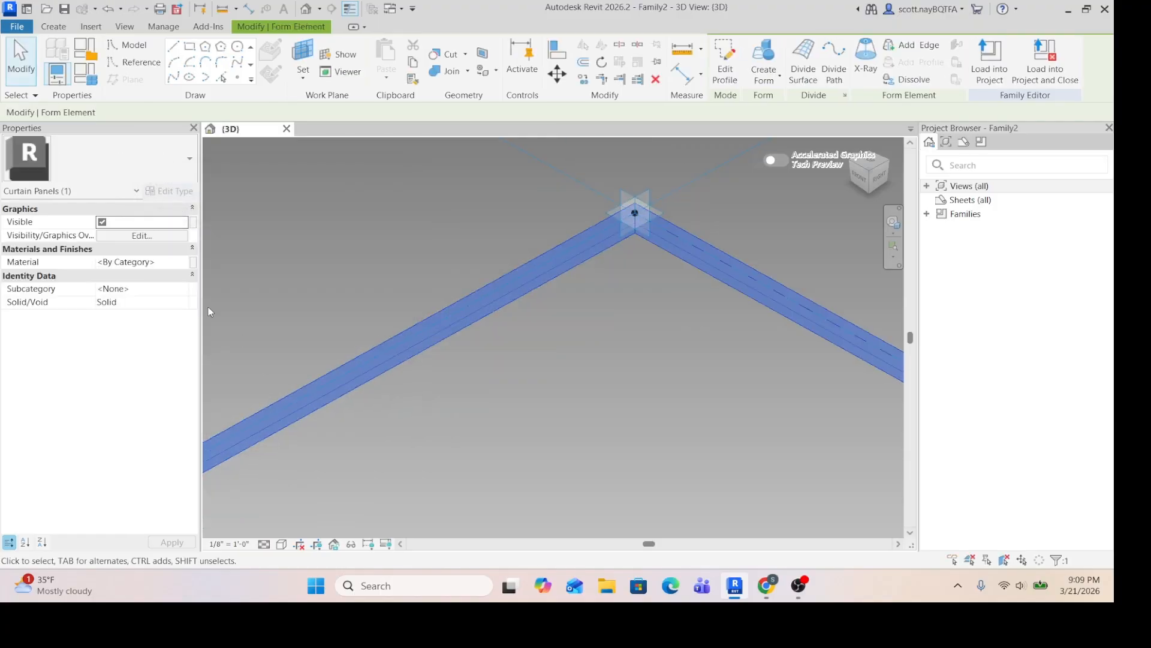
Create a new material named Aluminum from the frame's Material property
left_click(185, 264)
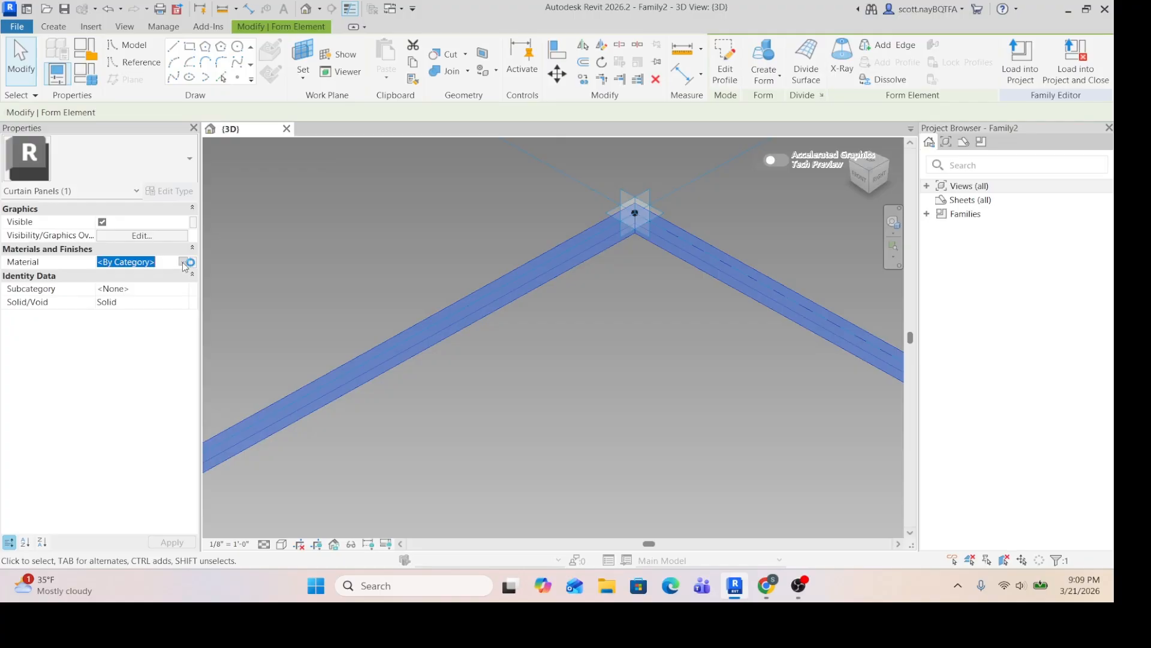
left_click(183, 263)
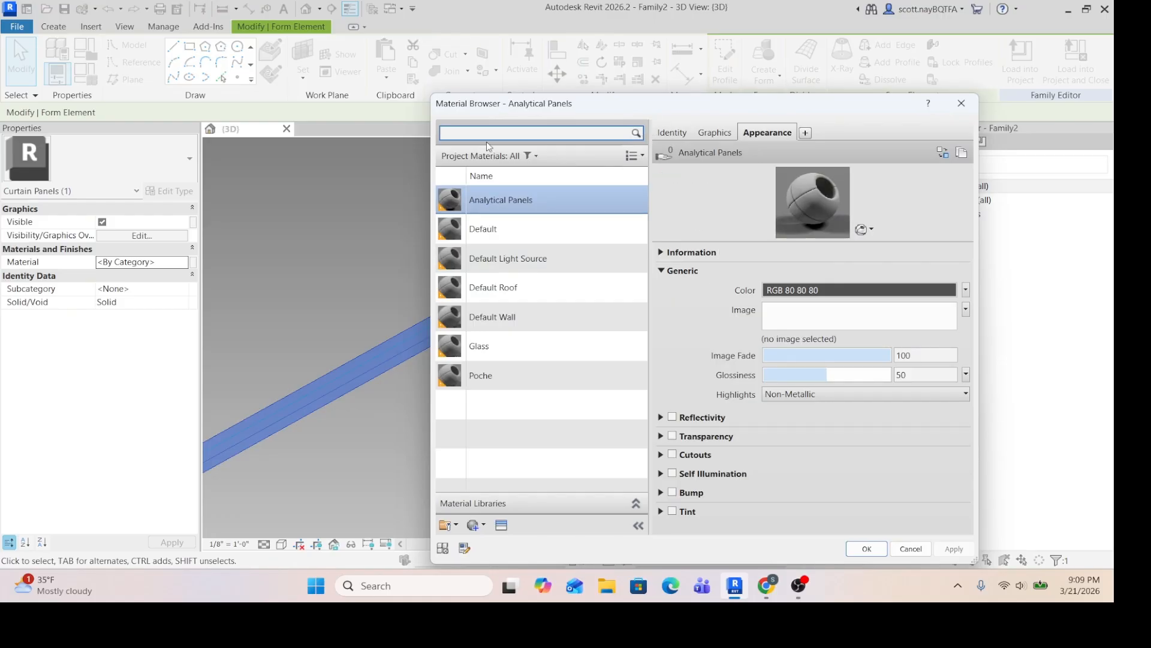
left_click(474, 528)
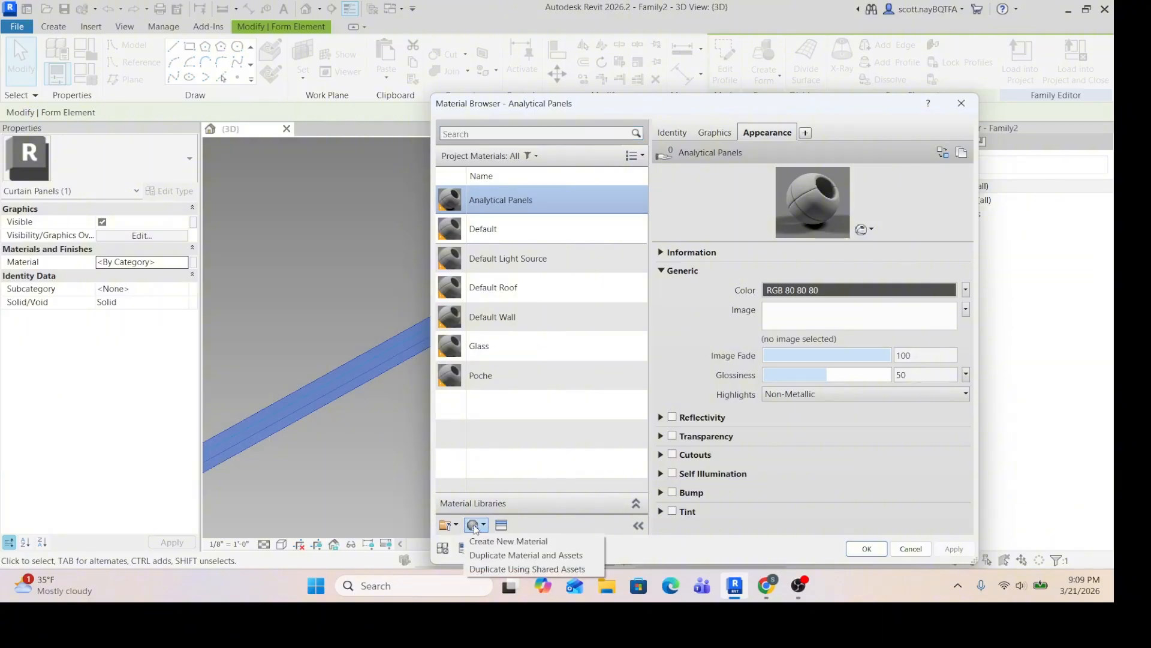
left_click(504, 542)
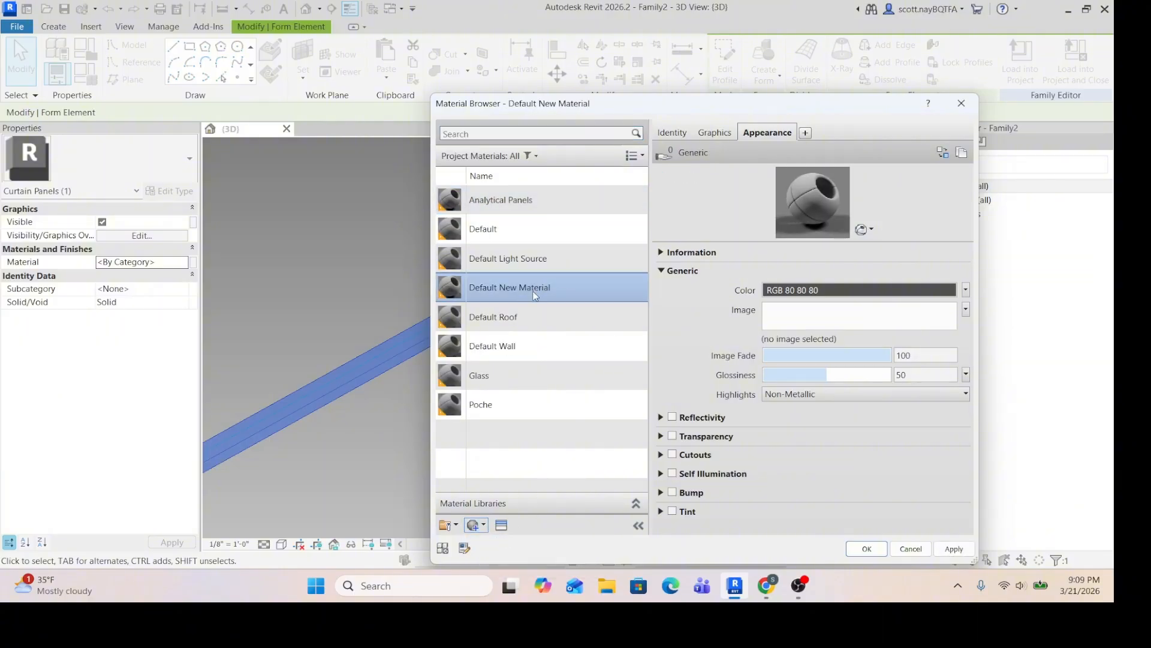
left_click(674, 133)
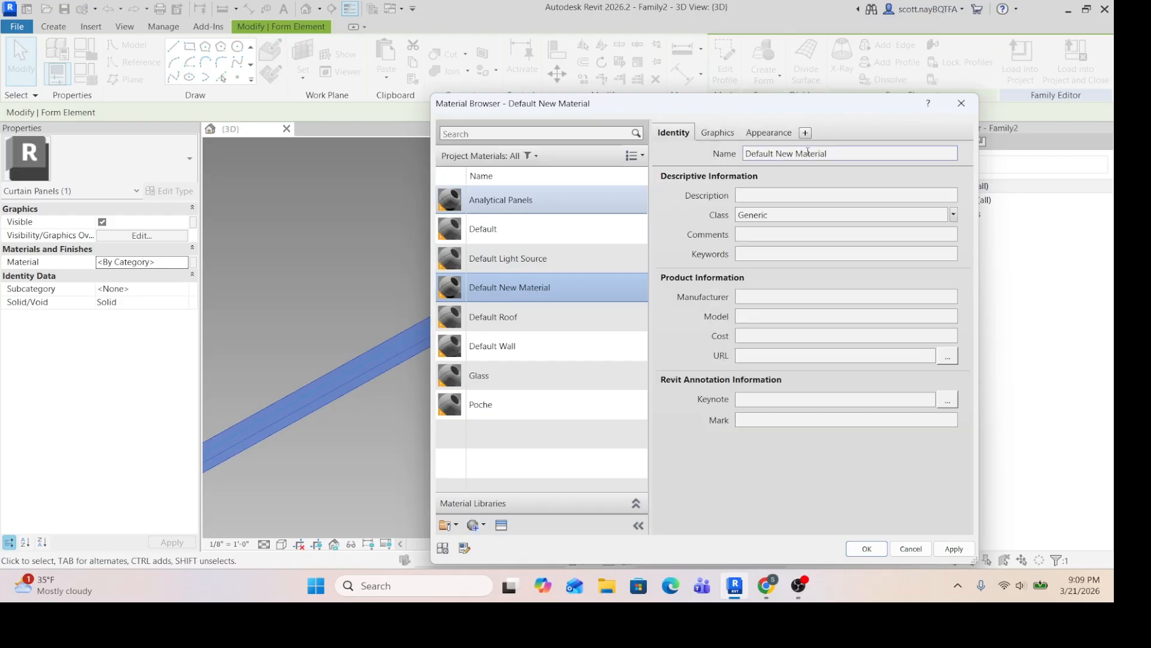
left_click(851, 153)
type("Al")
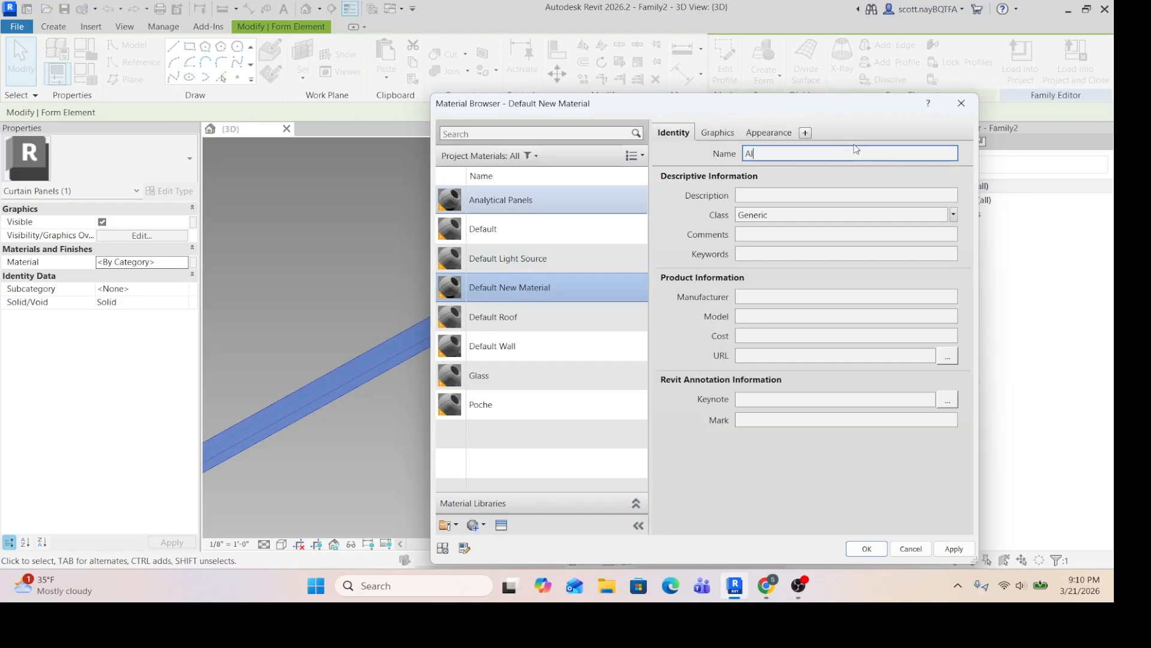
type("uminum")
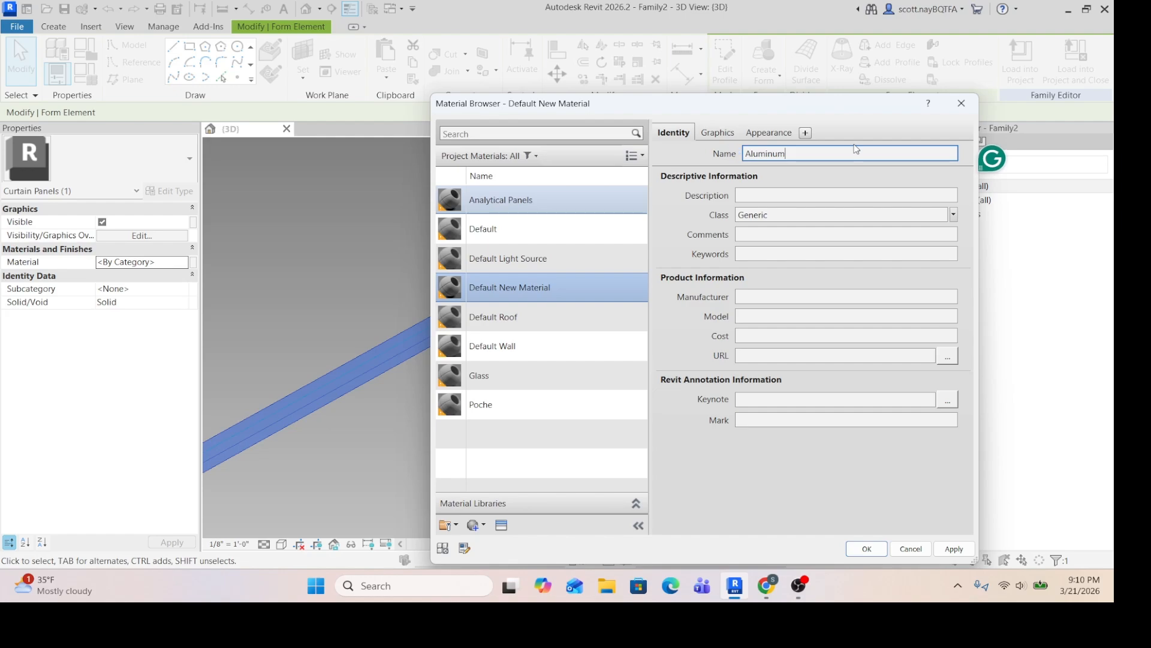
key("Return")
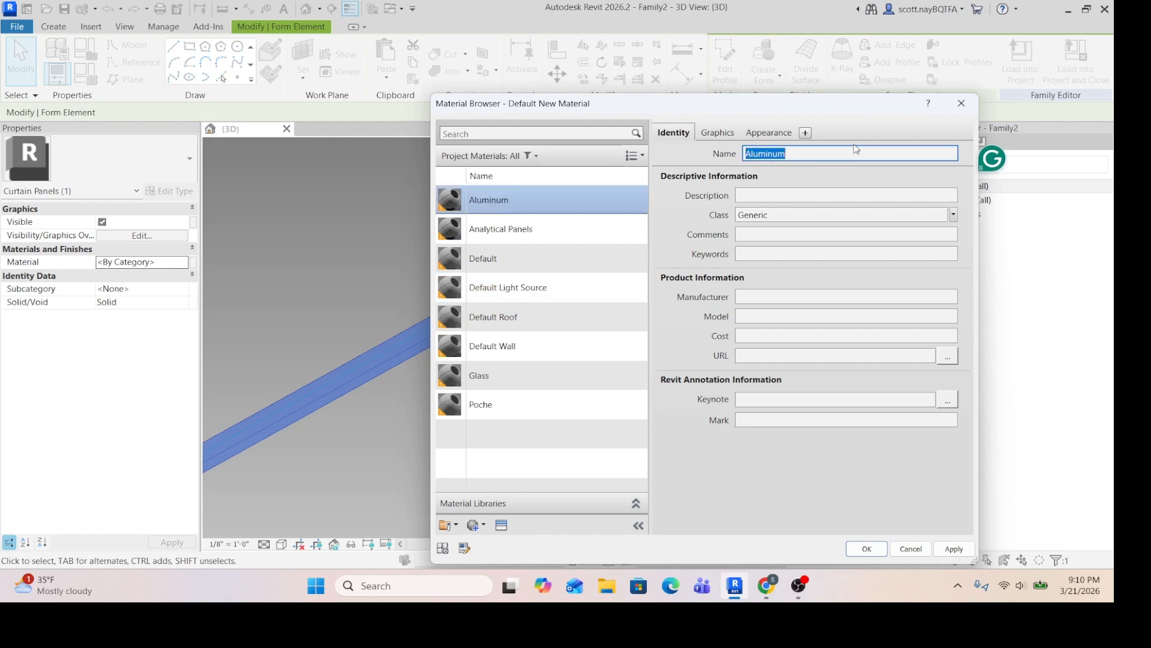
Find the Aluminum - Satin appearance asset, apply it to the Aluminum material, and assign that material to the frame
left_click(502, 525)
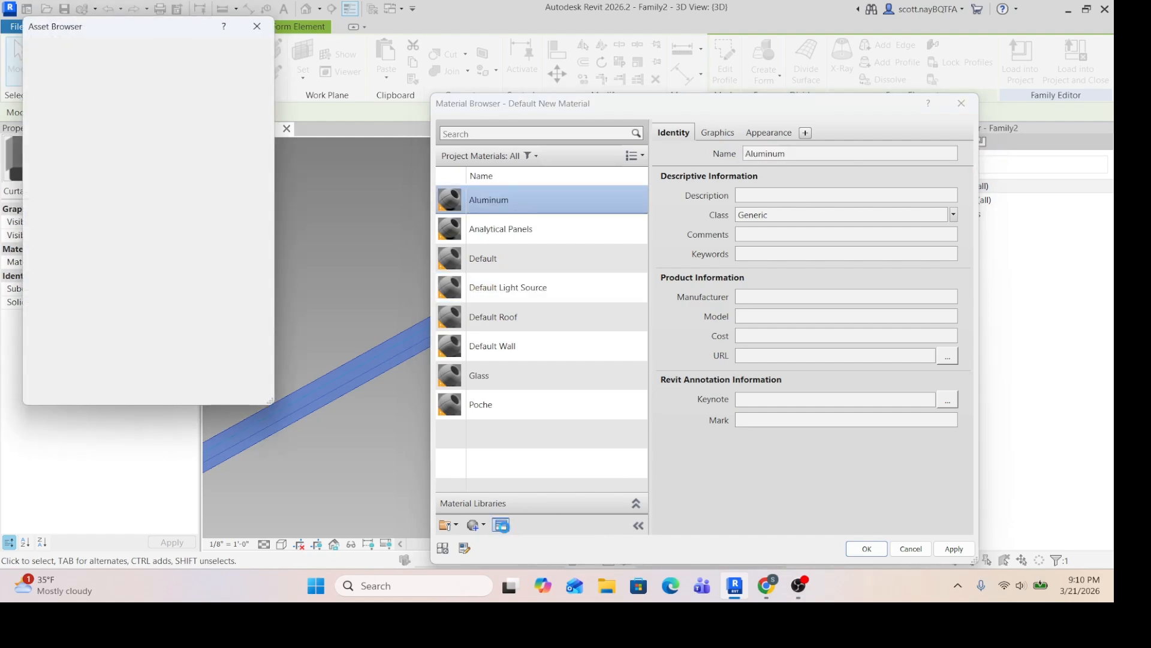
left_click(173, 49)
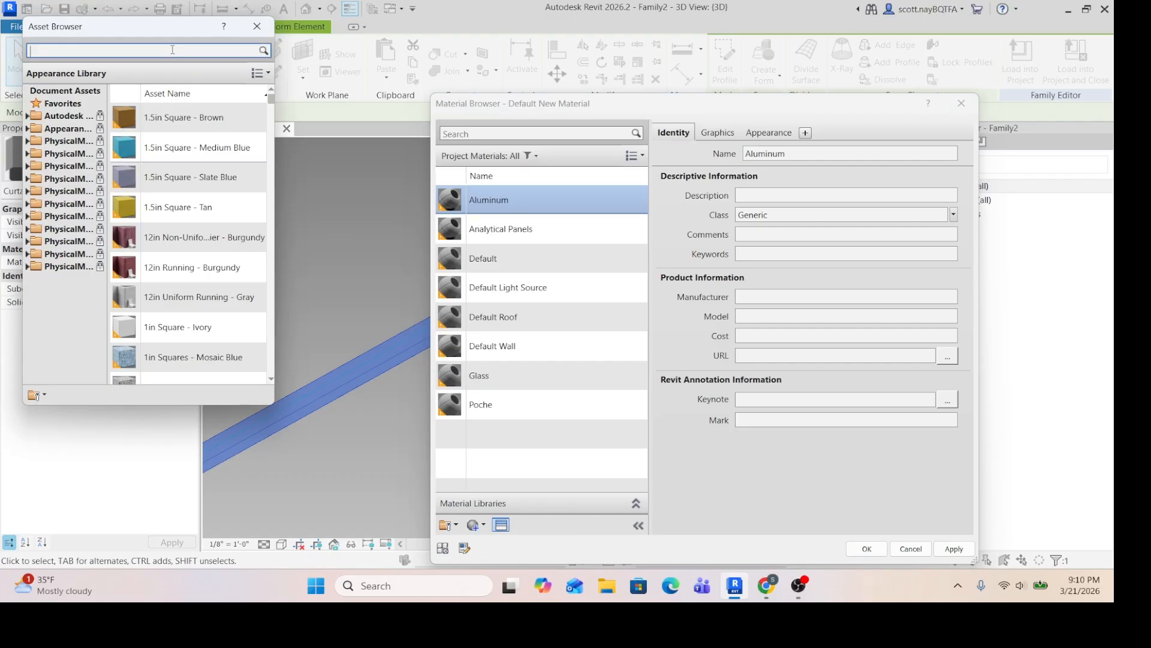
type("aluminum")
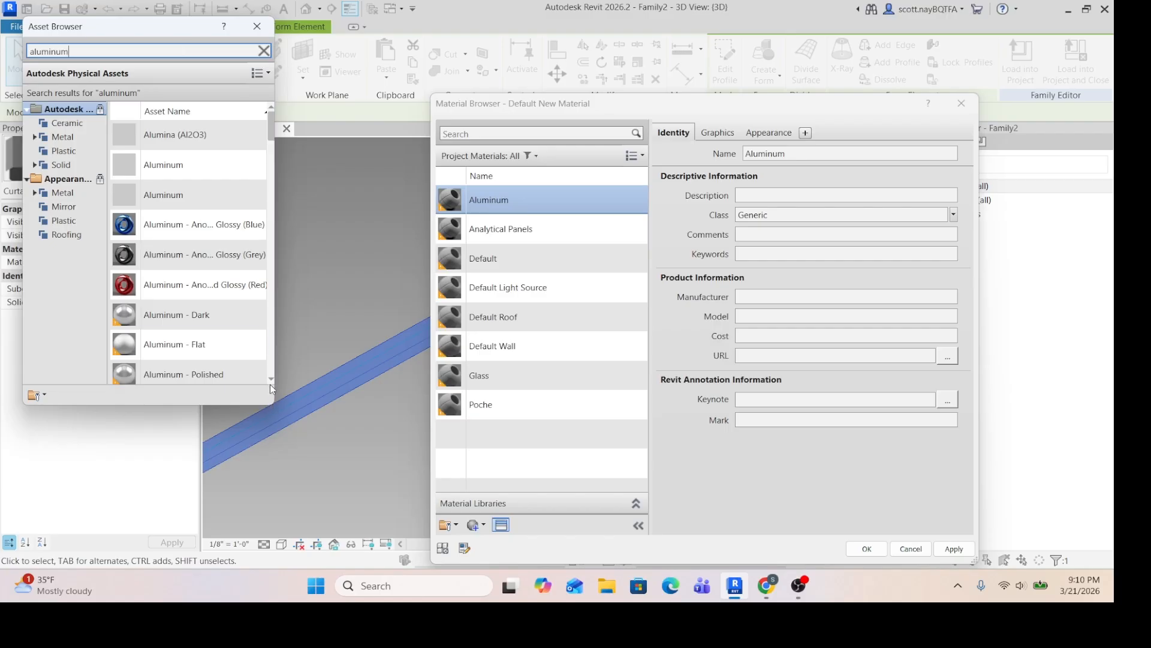
left_click_drag(274, 391, 945, 561)
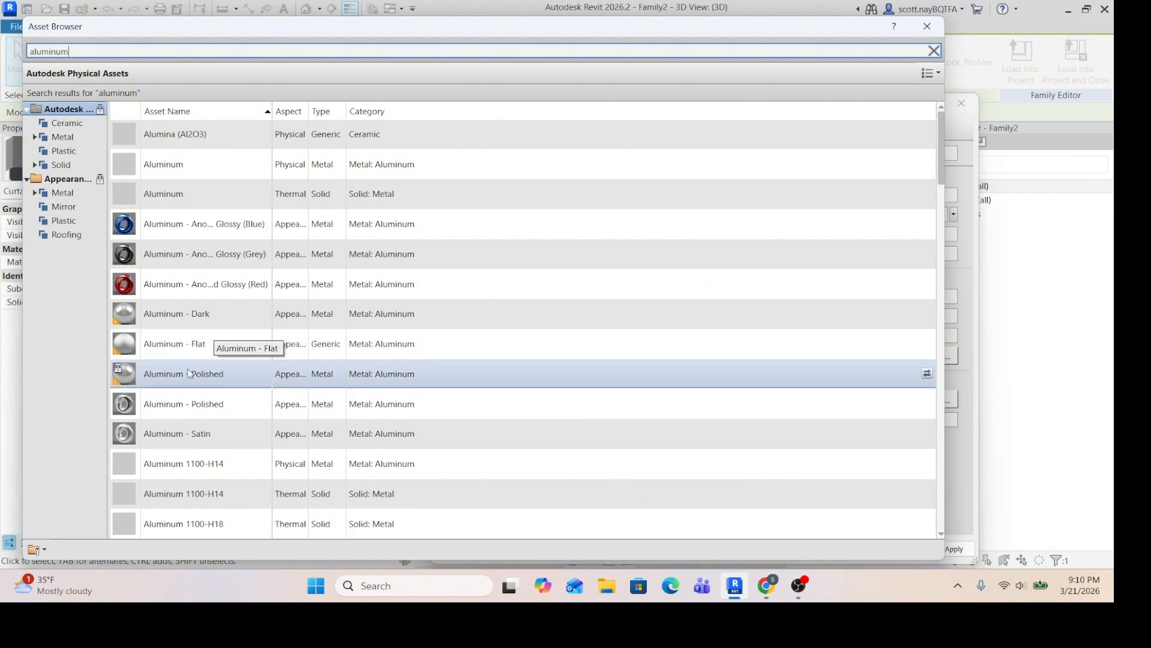
left_click(153, 437)
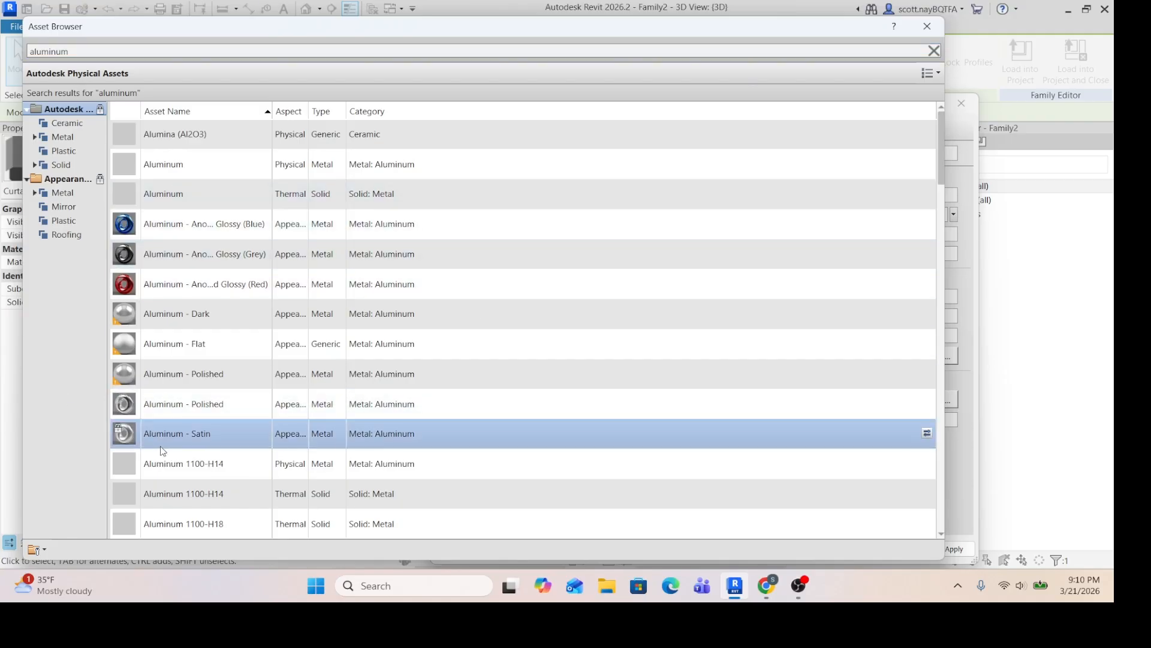
double_click(171, 435)
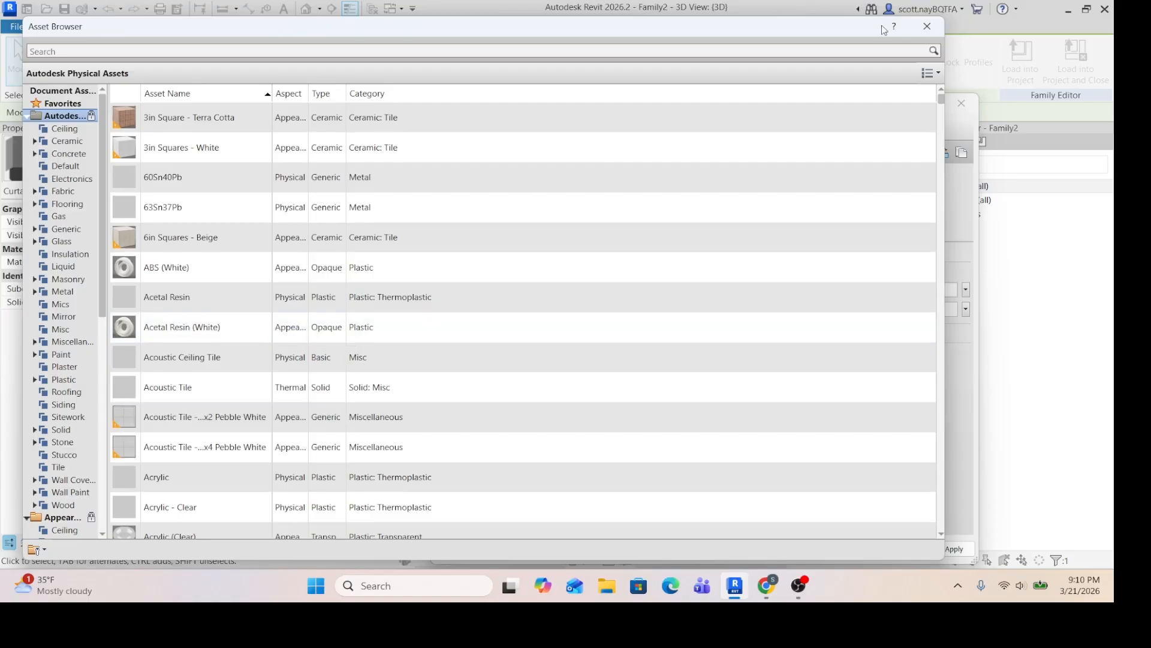
left_click(927, 29)
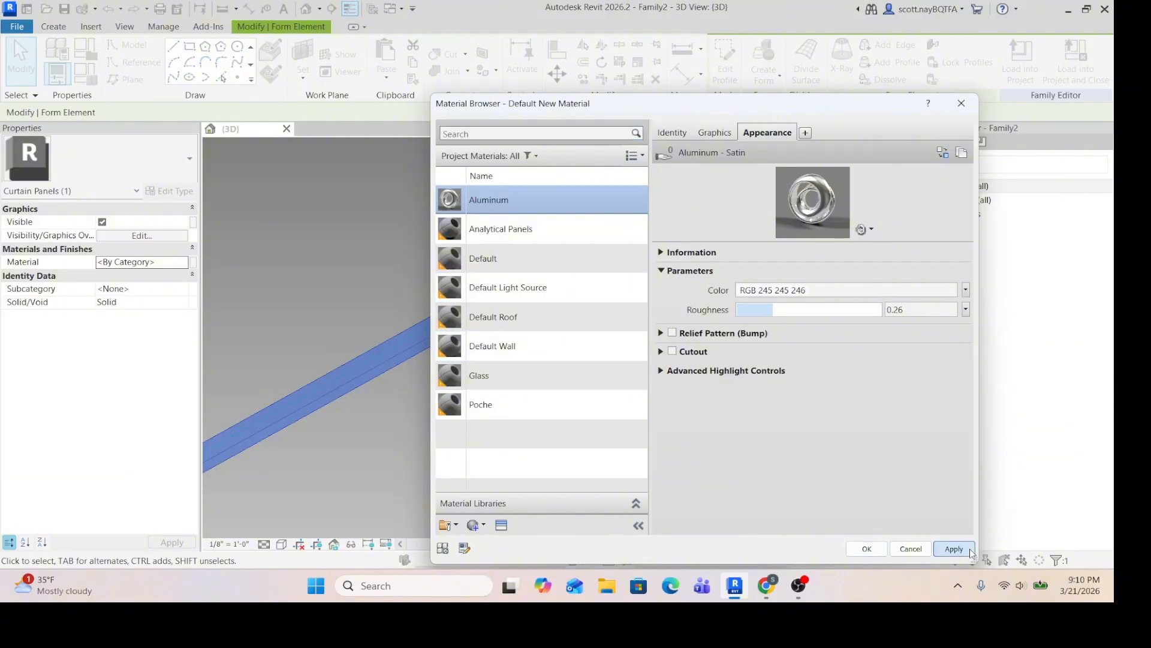
left_click(867, 548)
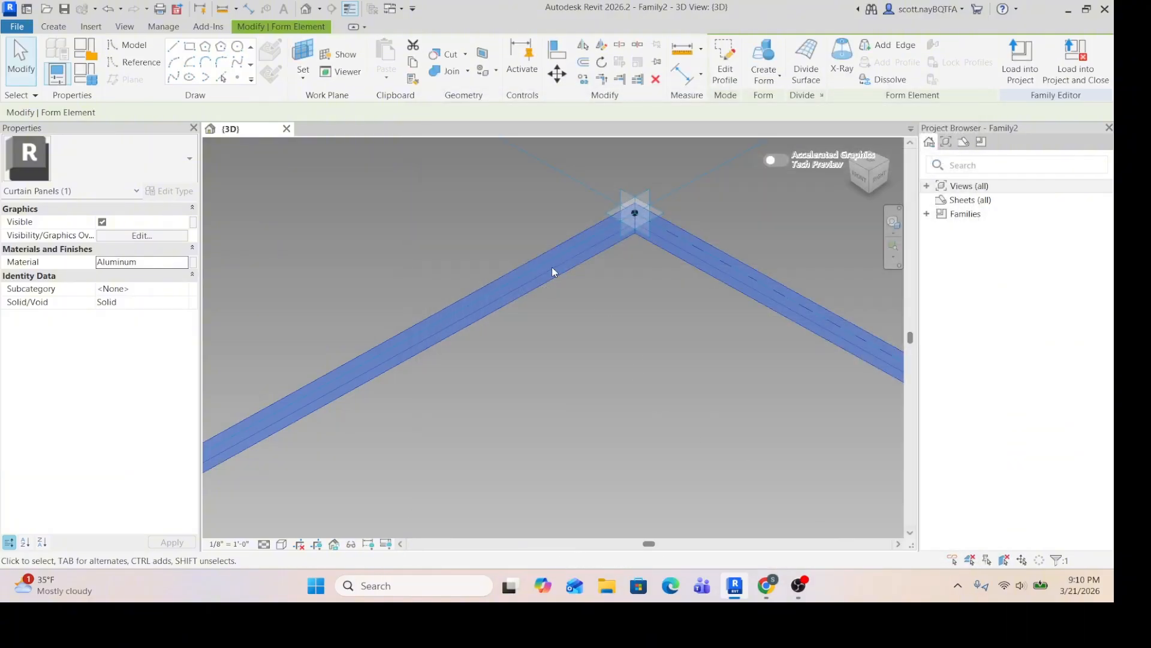
scroll(553, 270, "down", 3)
left_click(540, 325)
Select the closed chain of four reference lines along the frame
scroll(460, 351, "up", 5)
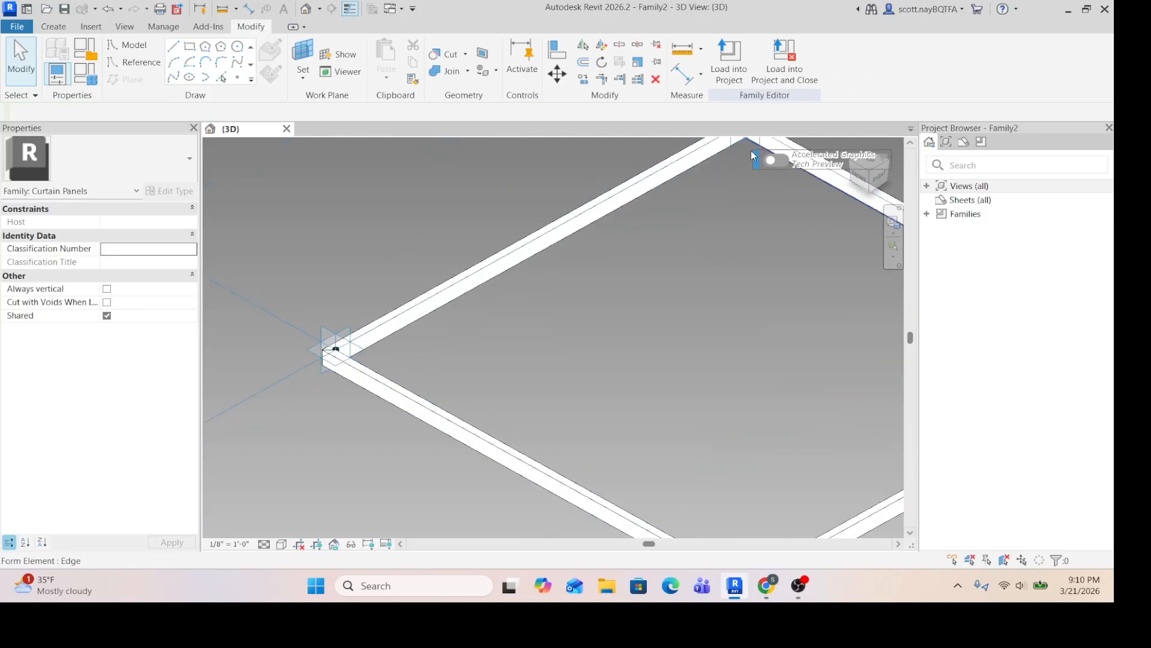
scroll(454, 322, "down", 4)
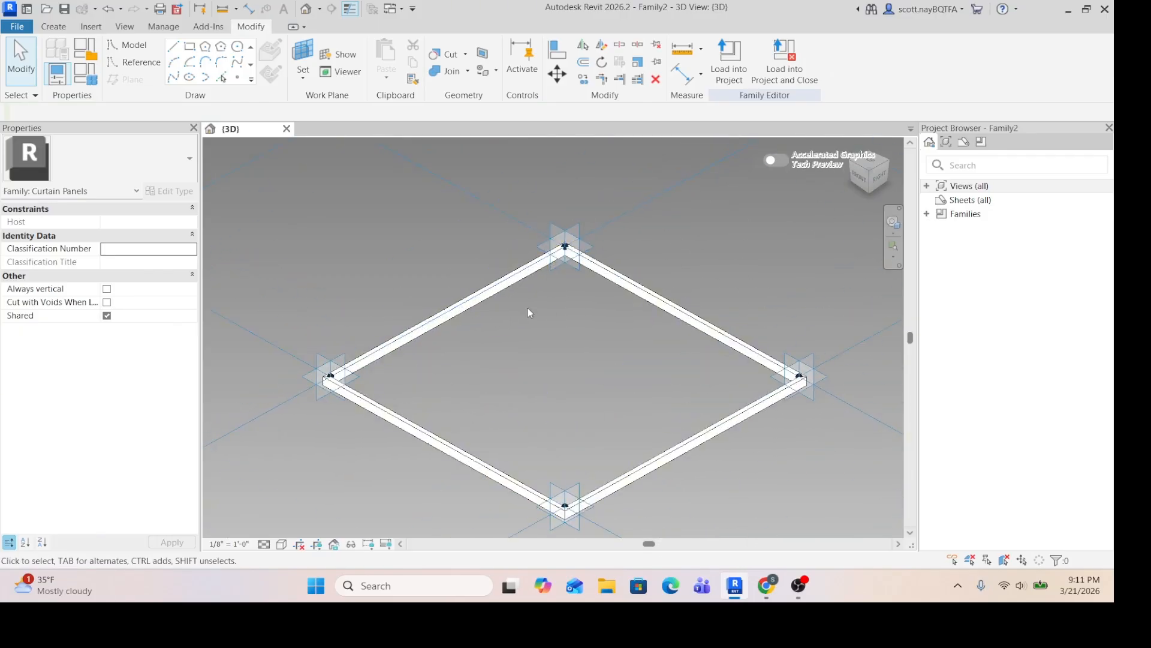
key("Tab")
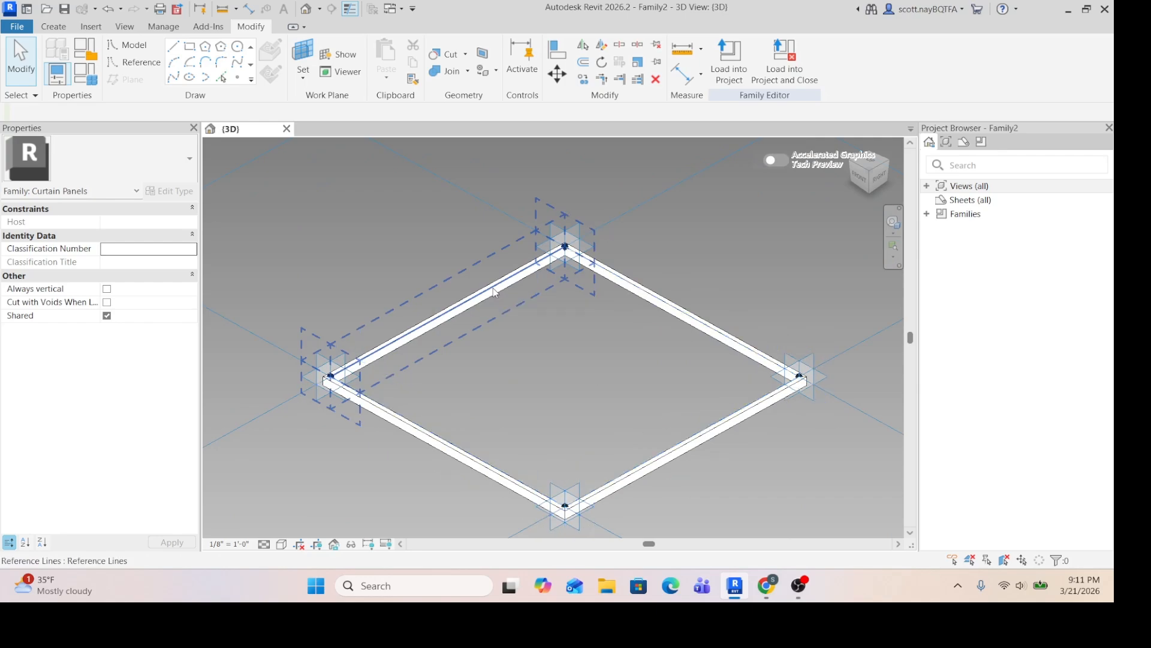
key("Tab")
key("Tab")
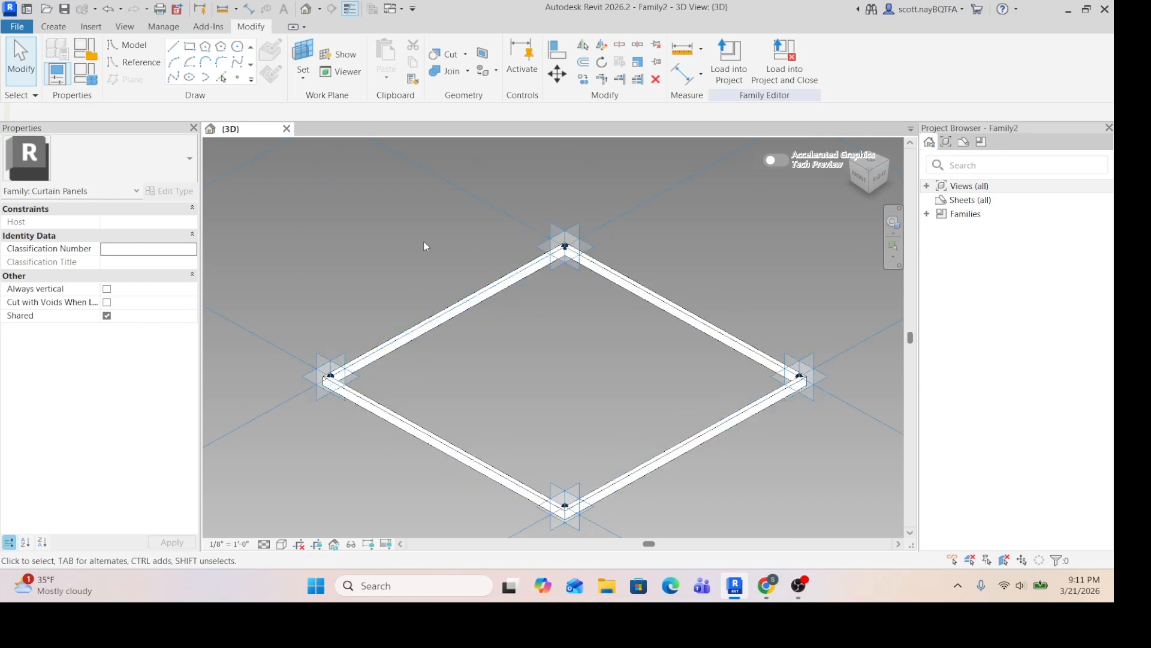
scroll(325, 379, "up", 3)
left_click(304, 390)
scroll(373, 280, "down", 4)
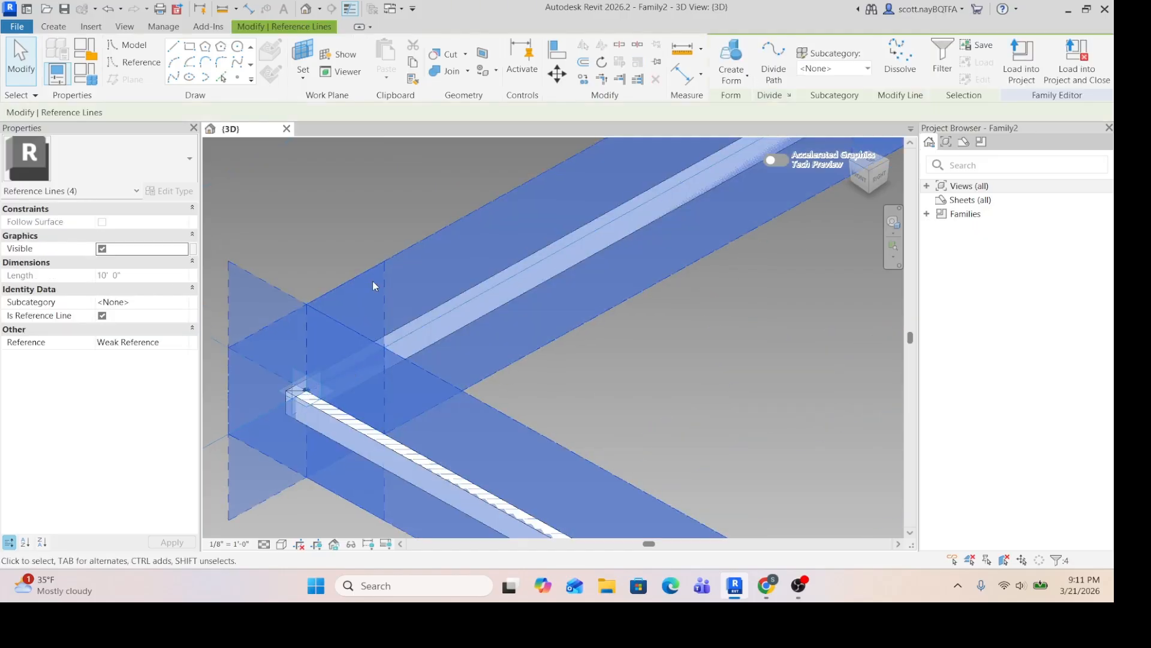
scroll(372, 273, "down", 2)
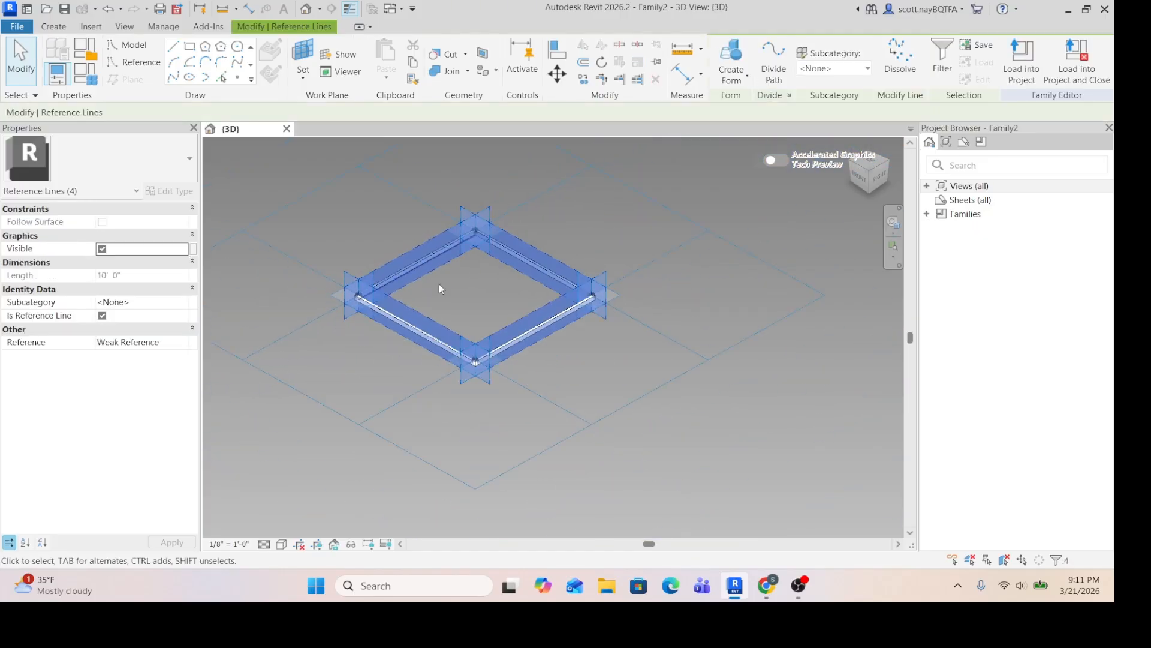
Create a flat surface form from the four reference lines, choosing the planar option over the extrusion
left_click(749, 76)
left_click(754, 100)
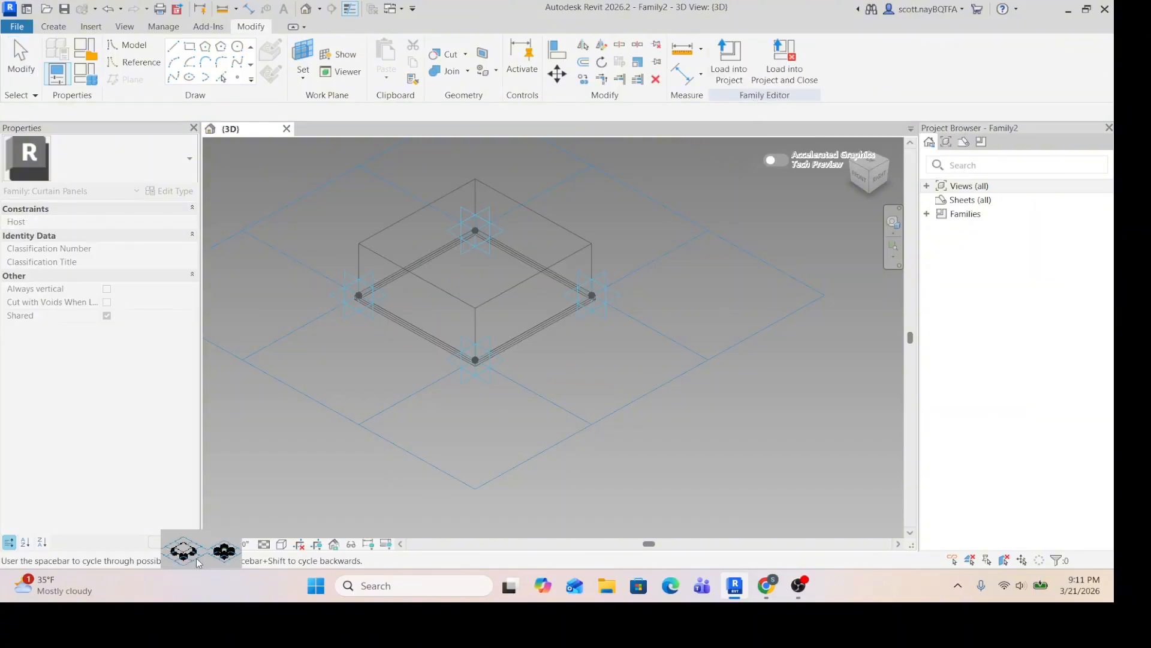
key("ctrl+z")
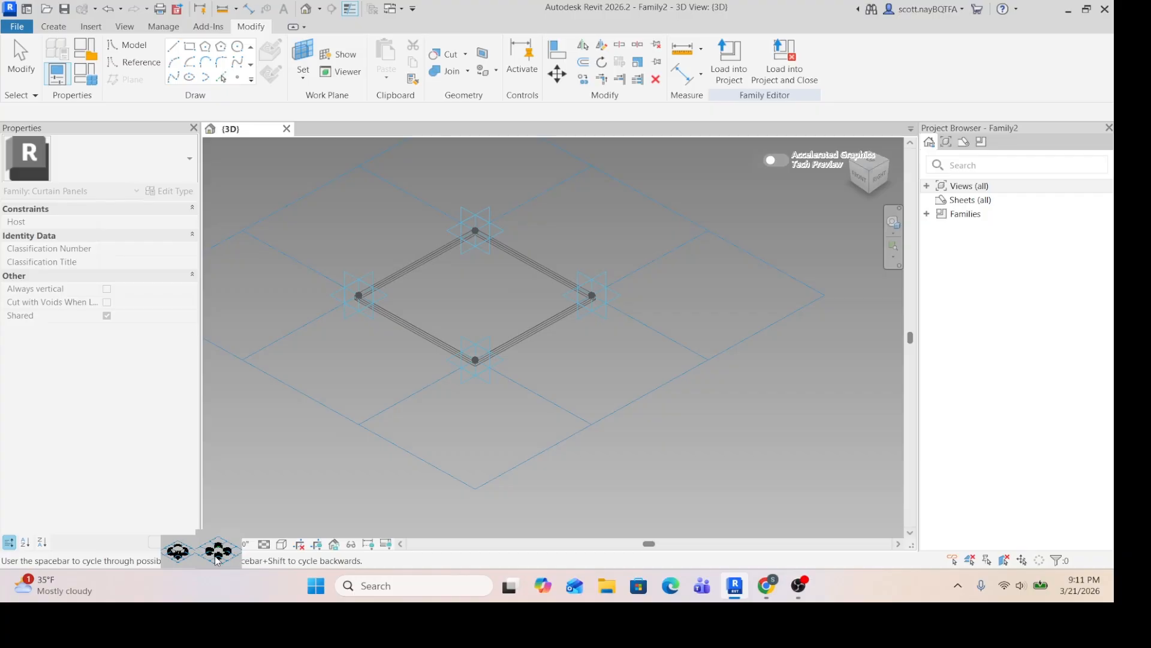
left_click(217, 560)
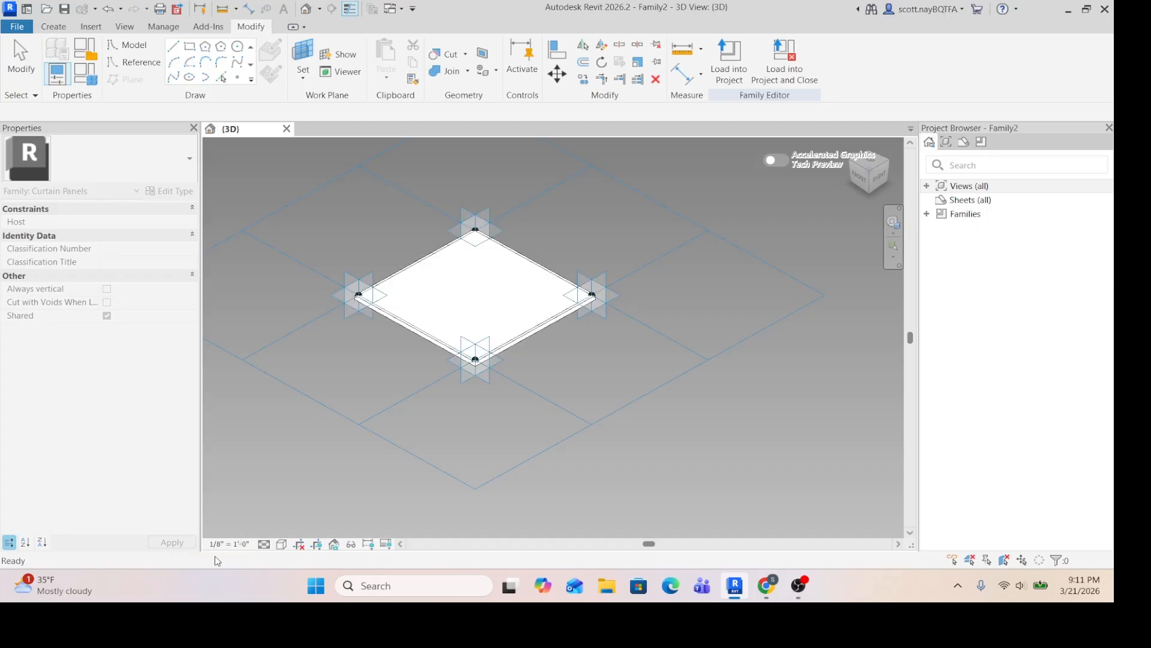
scroll(447, 291, "up", 3)
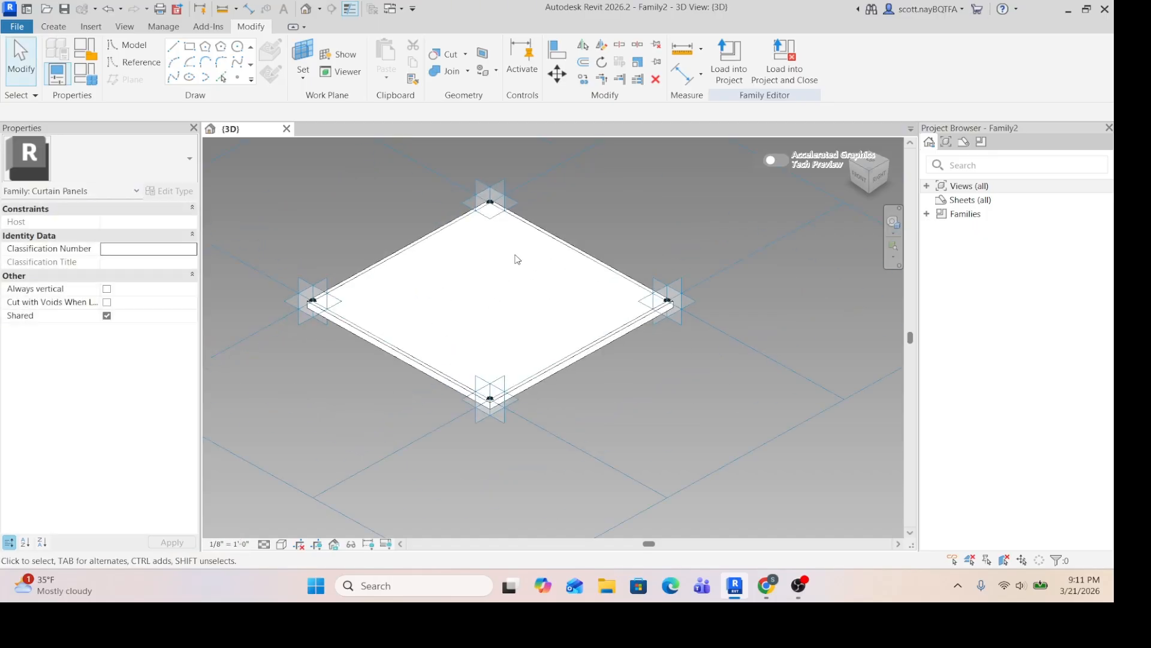
Assign the Glass material to the flat infill panel inside the frame
left_click(530, 233)
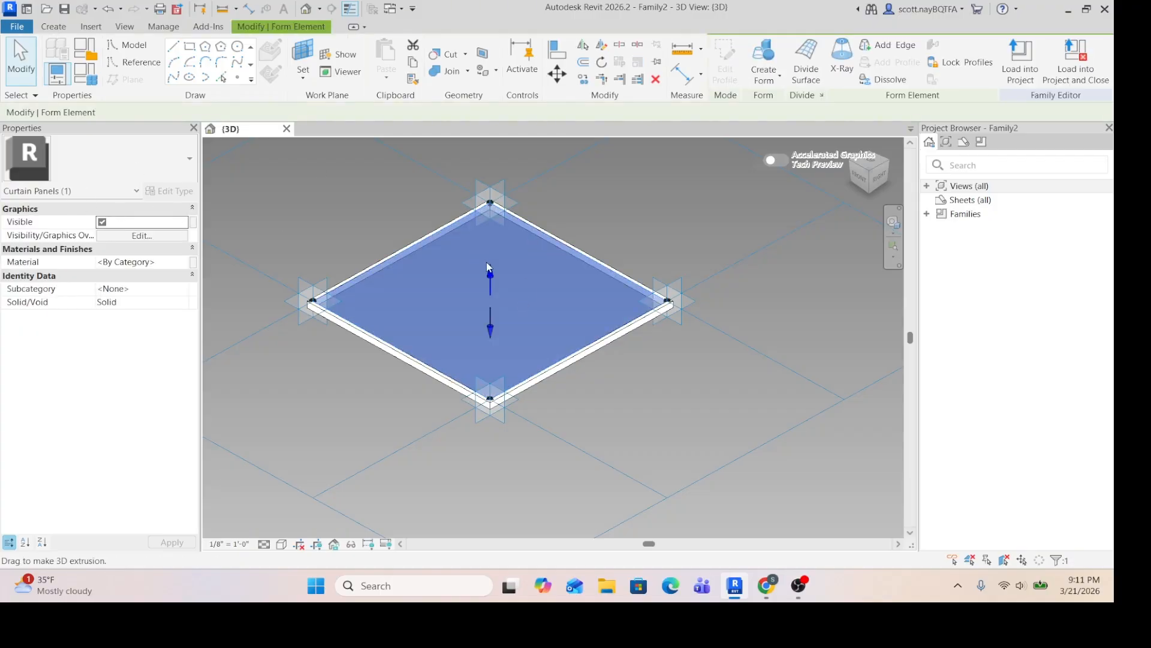
scroll(358, 282, "up", 4)
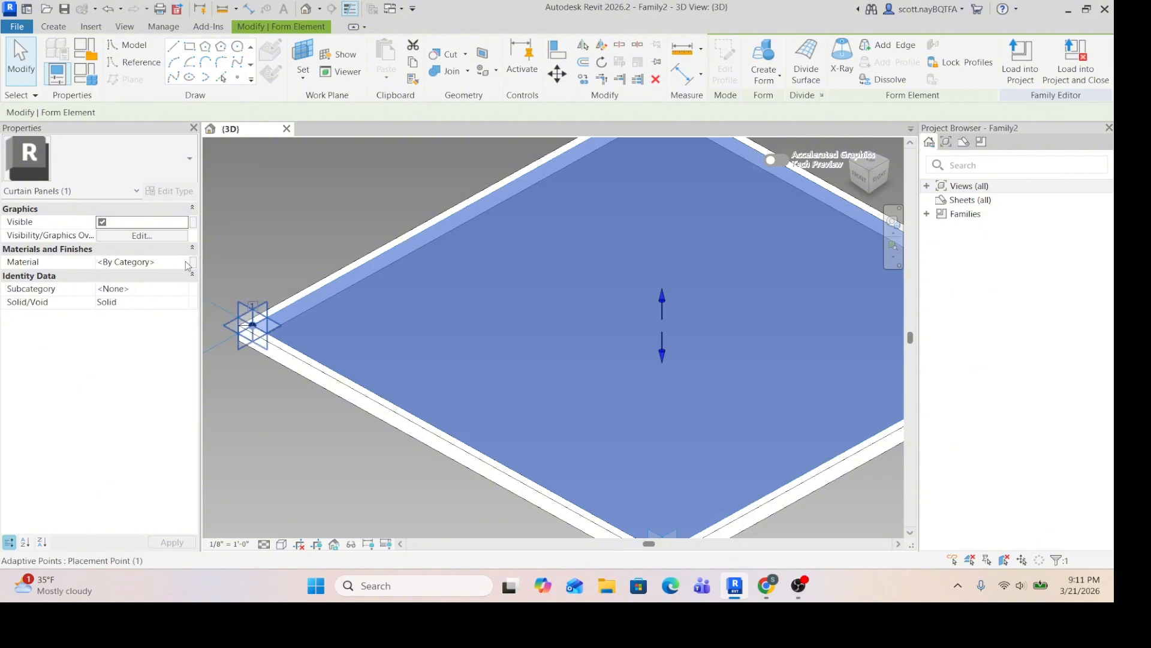
left_click(188, 266)
left_click(192, 263)
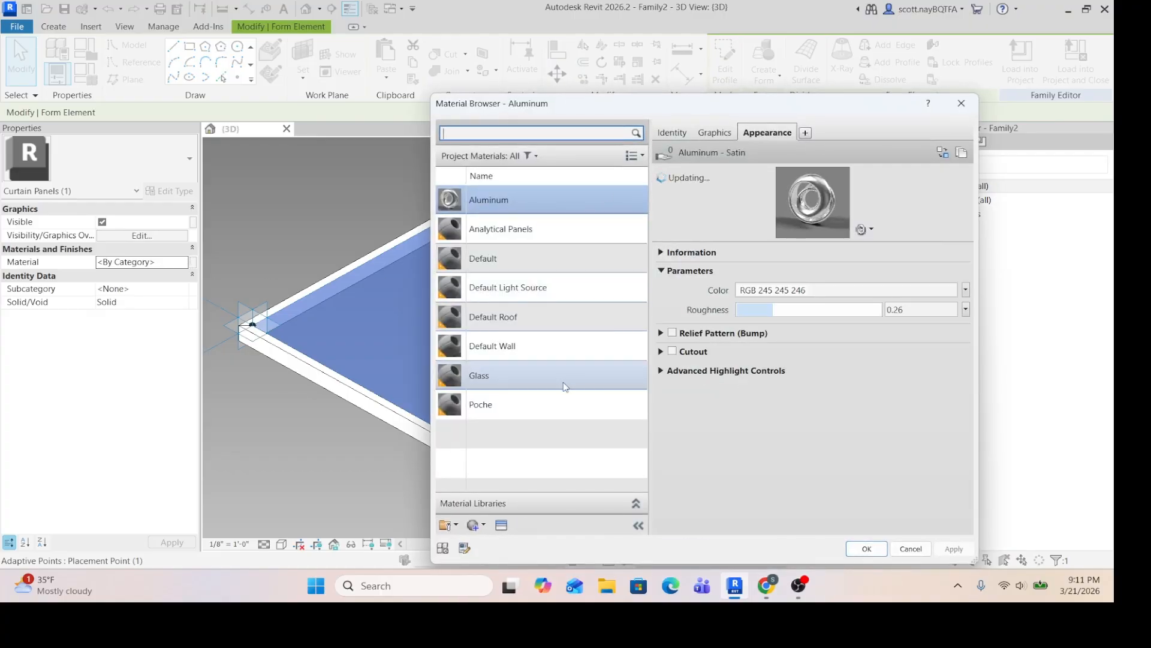
left_click(483, 377)
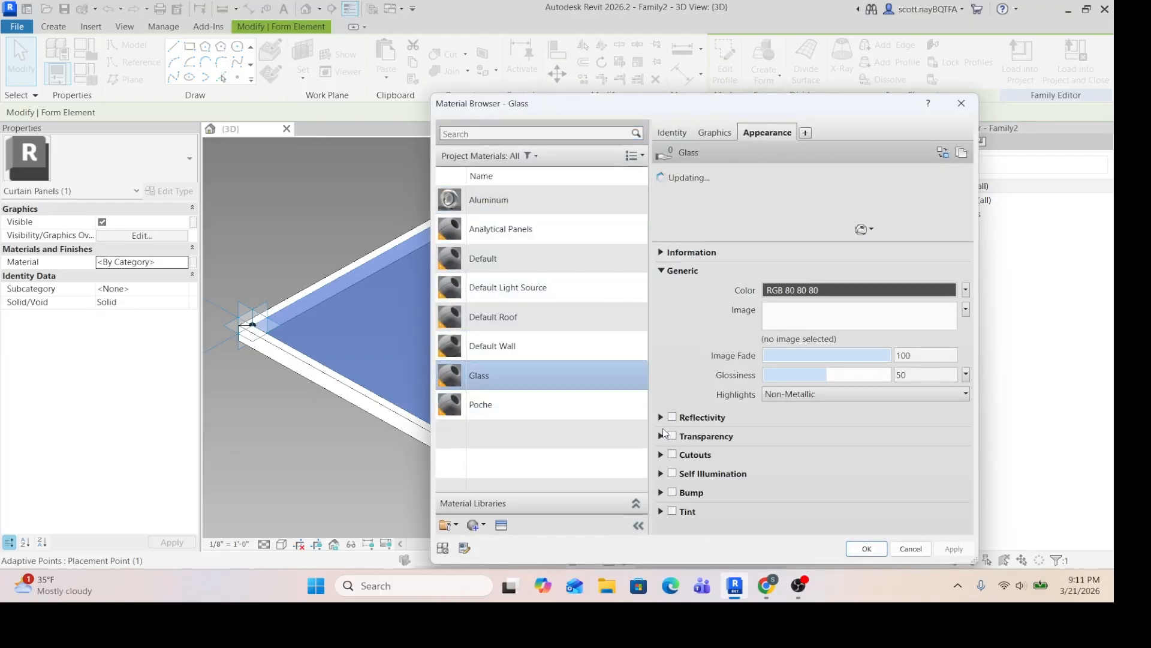
left_click(867, 548)
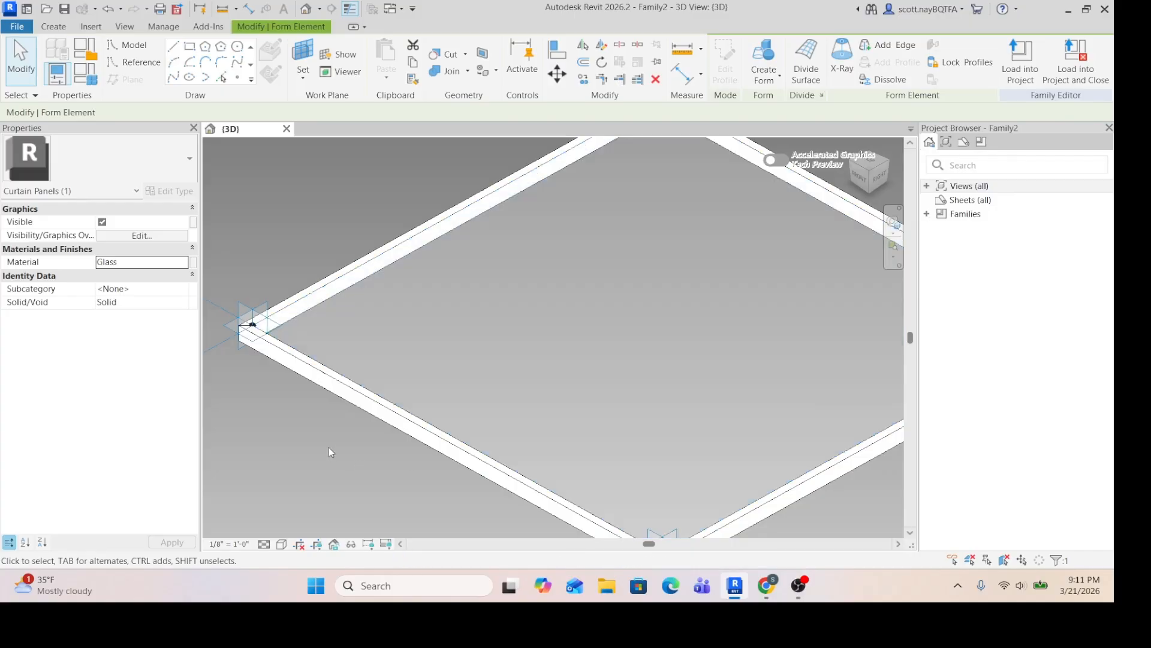
left_click(329, 448)
scroll(408, 248, "down", 7)
scroll(505, 256, "up", 4)
scroll(680, 311, "down", 1)
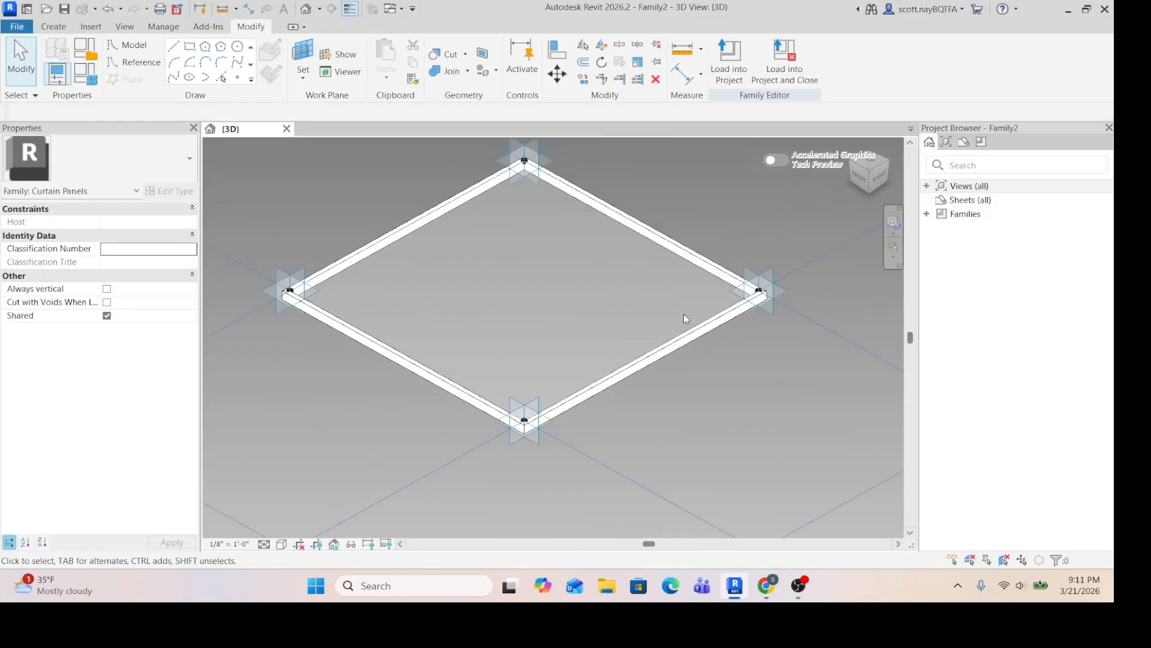
scroll(576, 300, "up", 2)
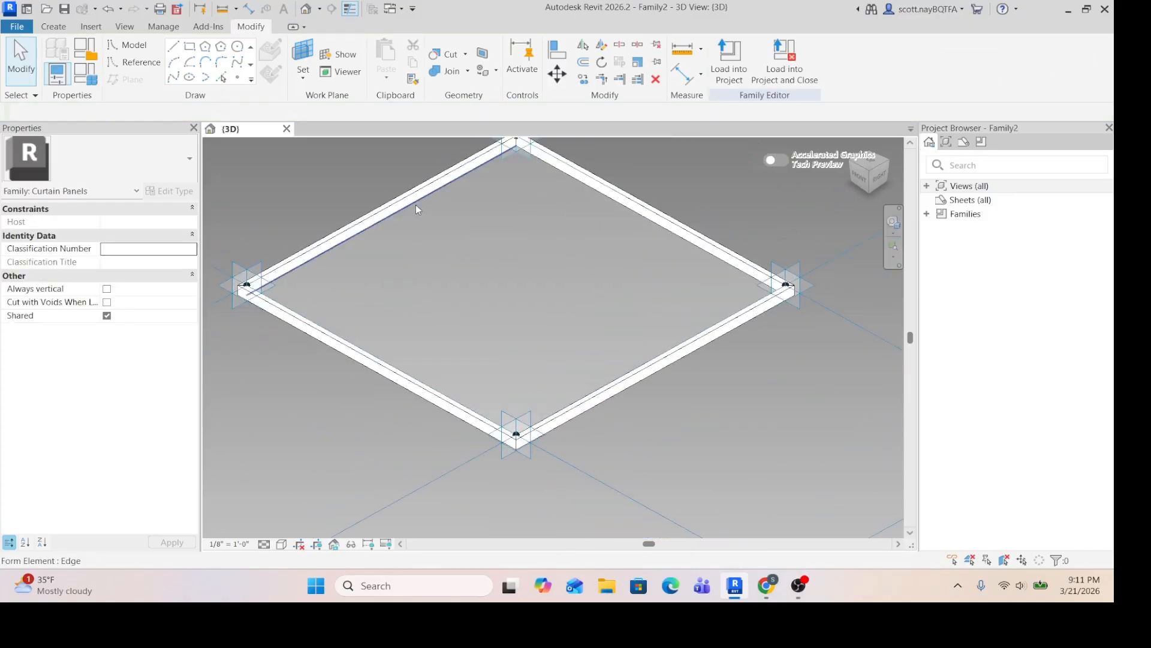
Undo the infill panel's material change and its form creation, keeping the swept frame
left_click(121, 9)
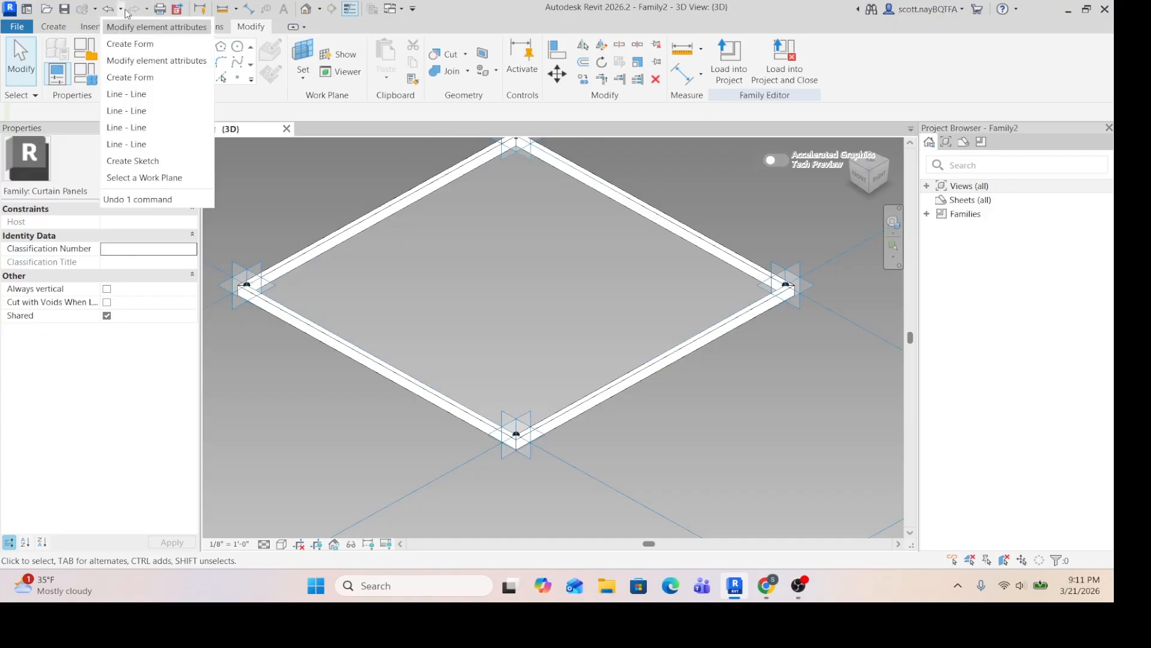
left_click(143, 45)
scroll(586, 240, "up", 2)
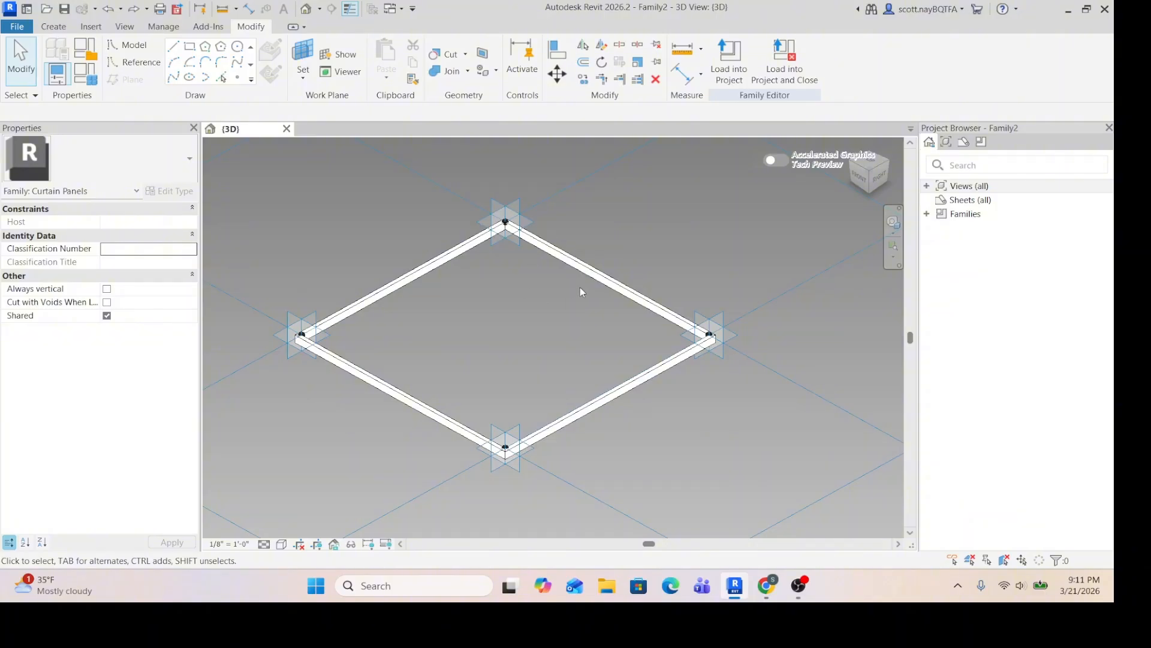
scroll(581, 292, "down", 2)
In the top view, draw a reference line across the frame between the midpoints of its two opposite horizontal sides
left_click_drag(870, 178, 857, 190)
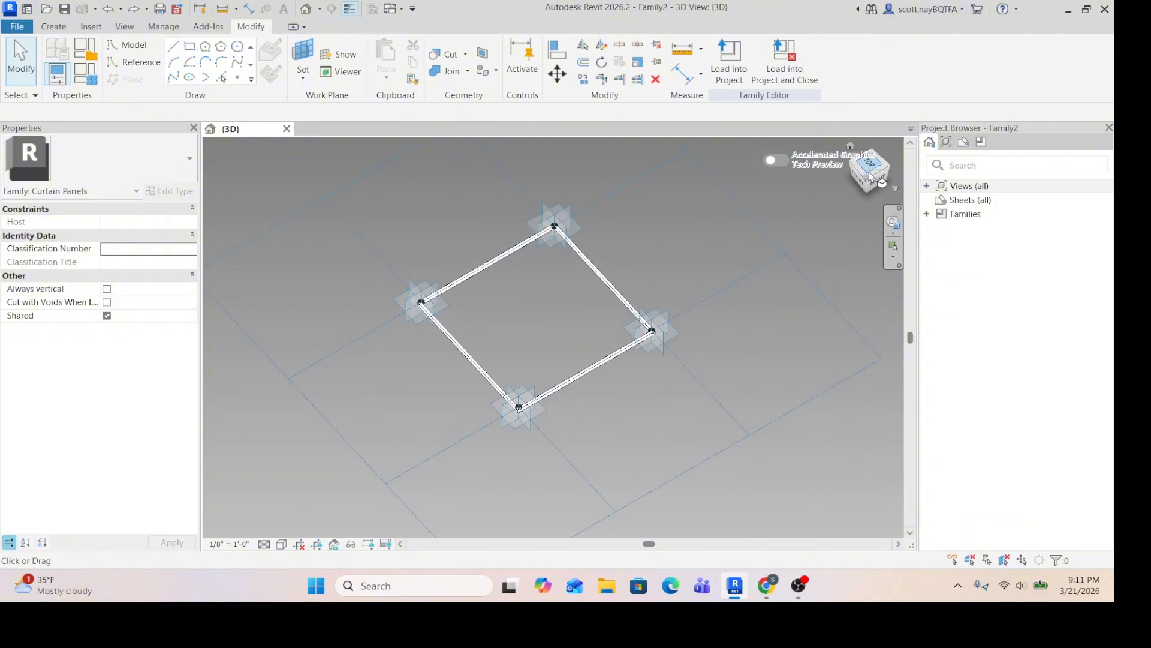
left_click(871, 177)
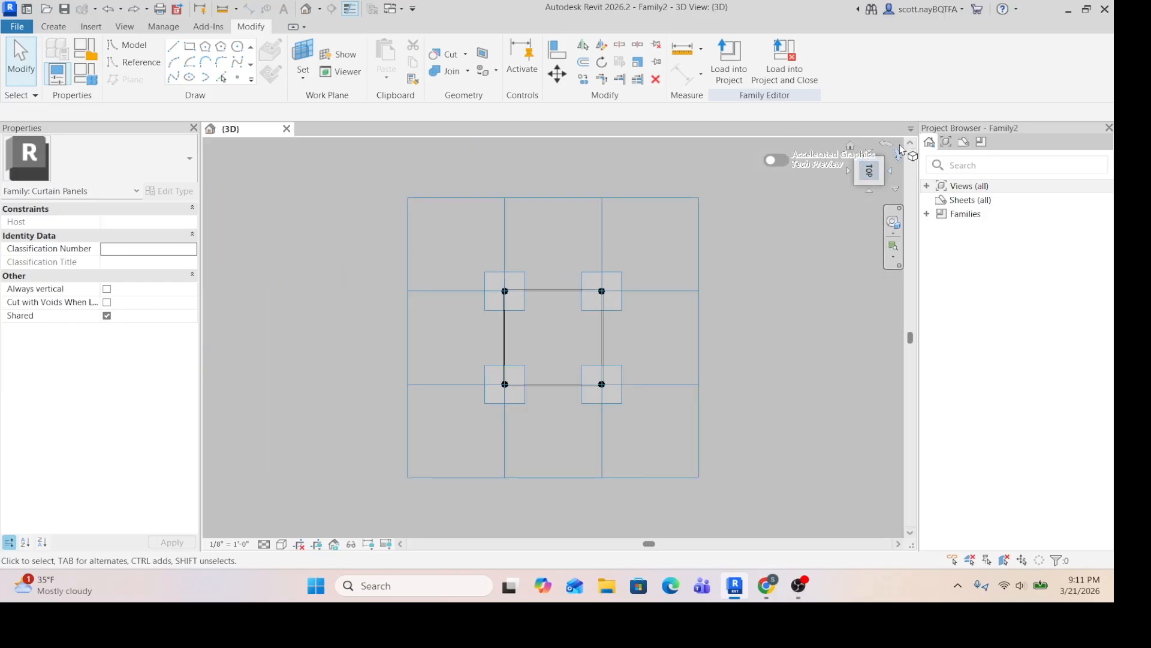
left_click(886, 146)
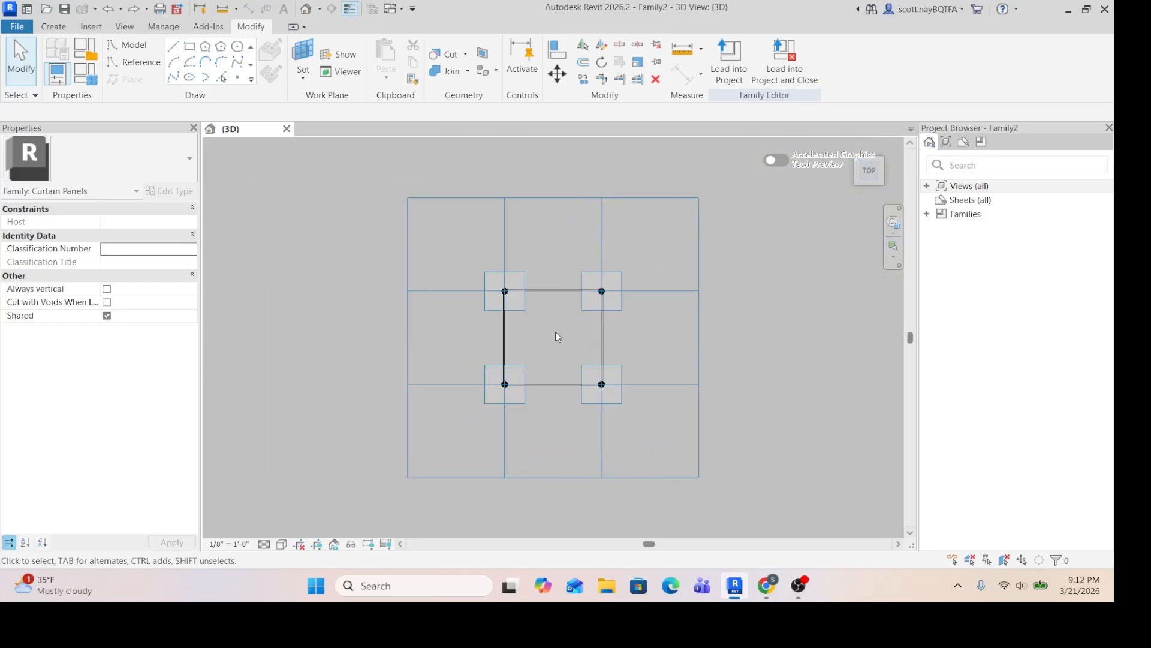
scroll(553, 334, "up", 2)
scroll(555, 339, "up", 1)
scroll(506, 259, "up", 1)
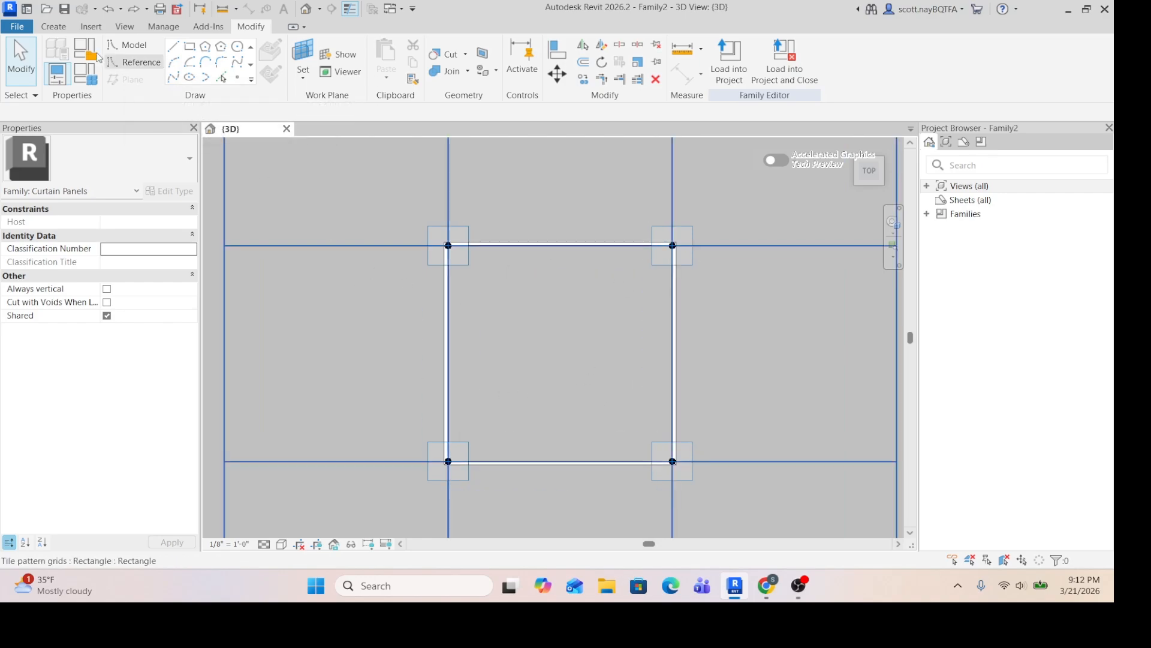
left_click(127, 65)
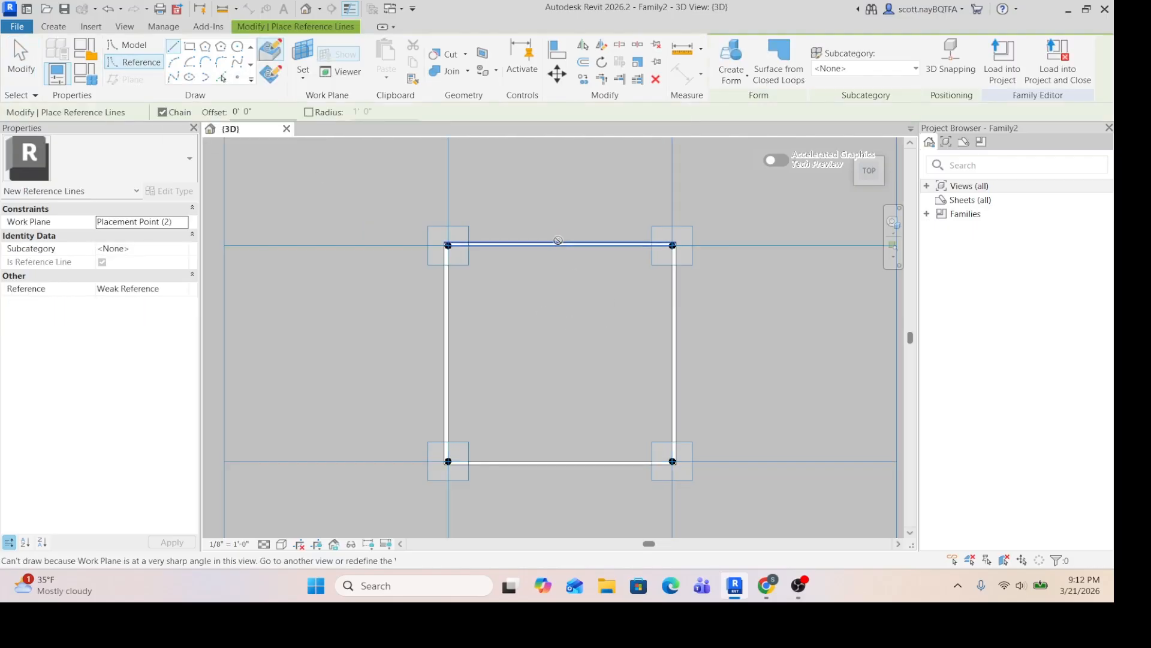
left_click(560, 242)
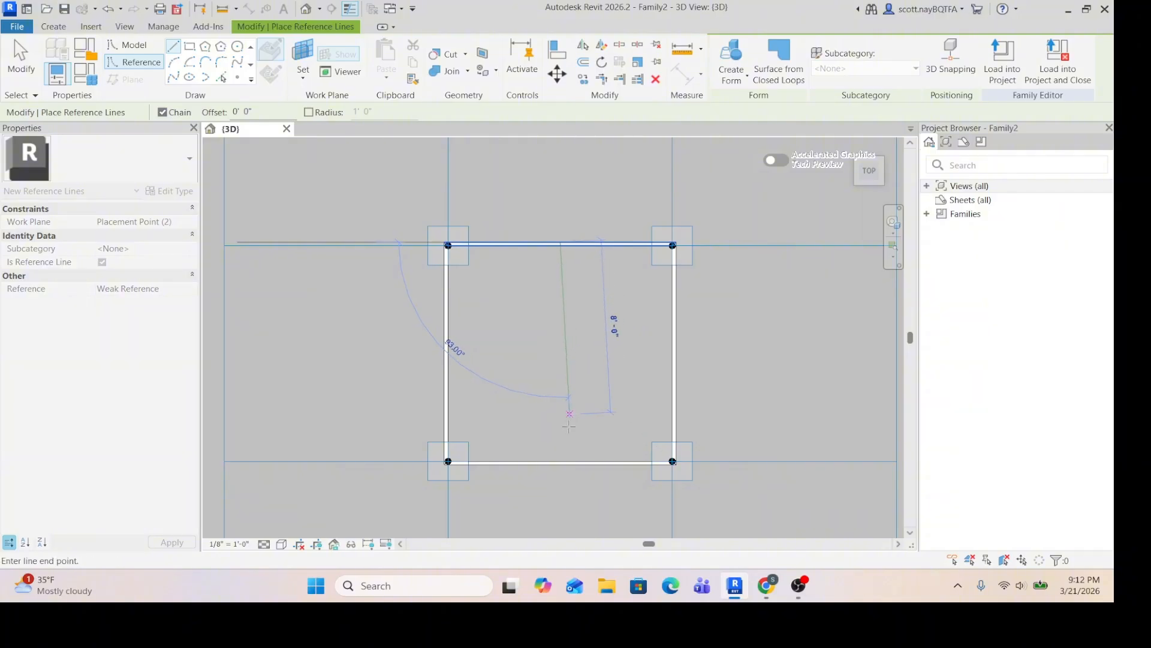
scroll(569, 475, "up", 4)
scroll(569, 475, "up", 1)
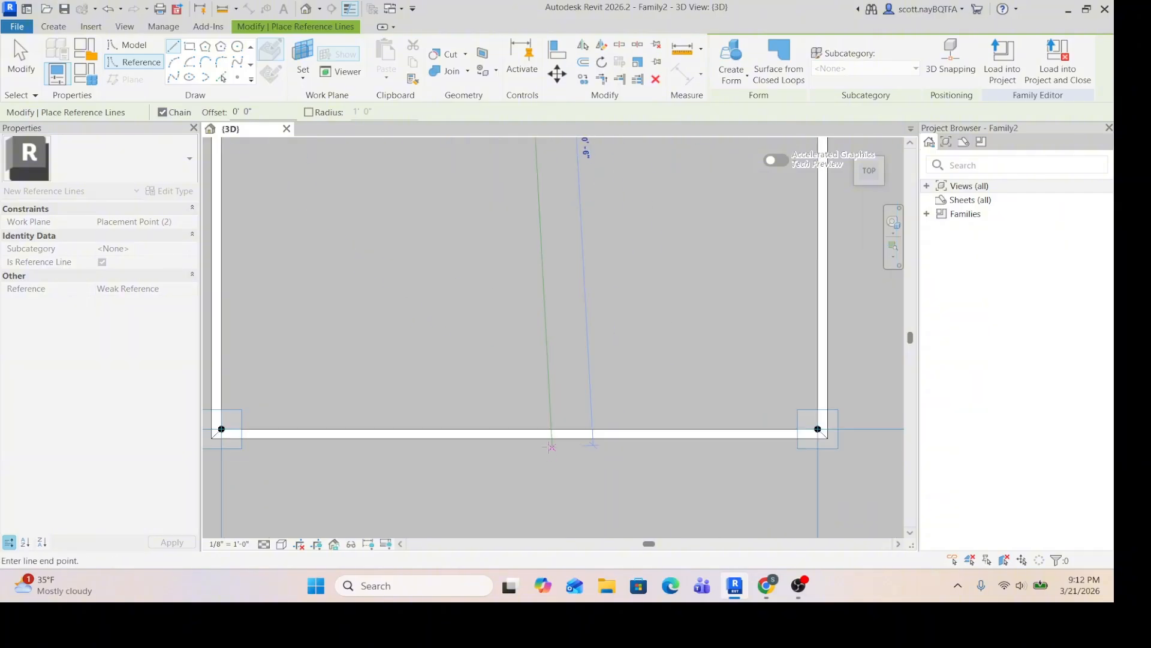
left_click(519, 439)
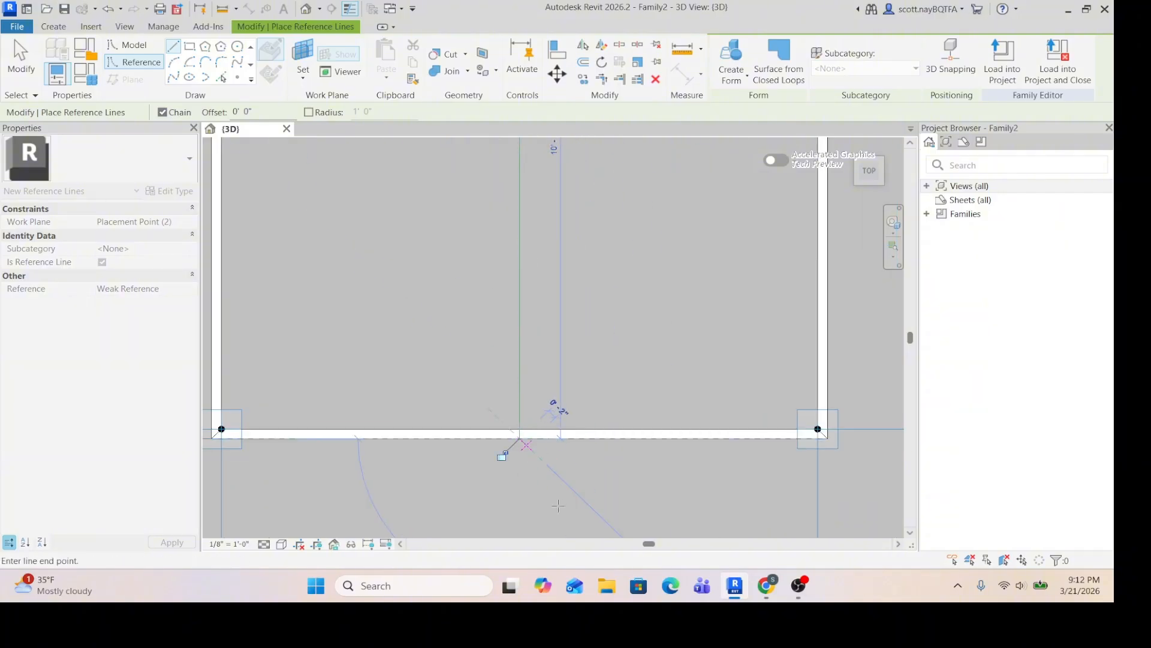
scroll(527, 503, "down", 5)
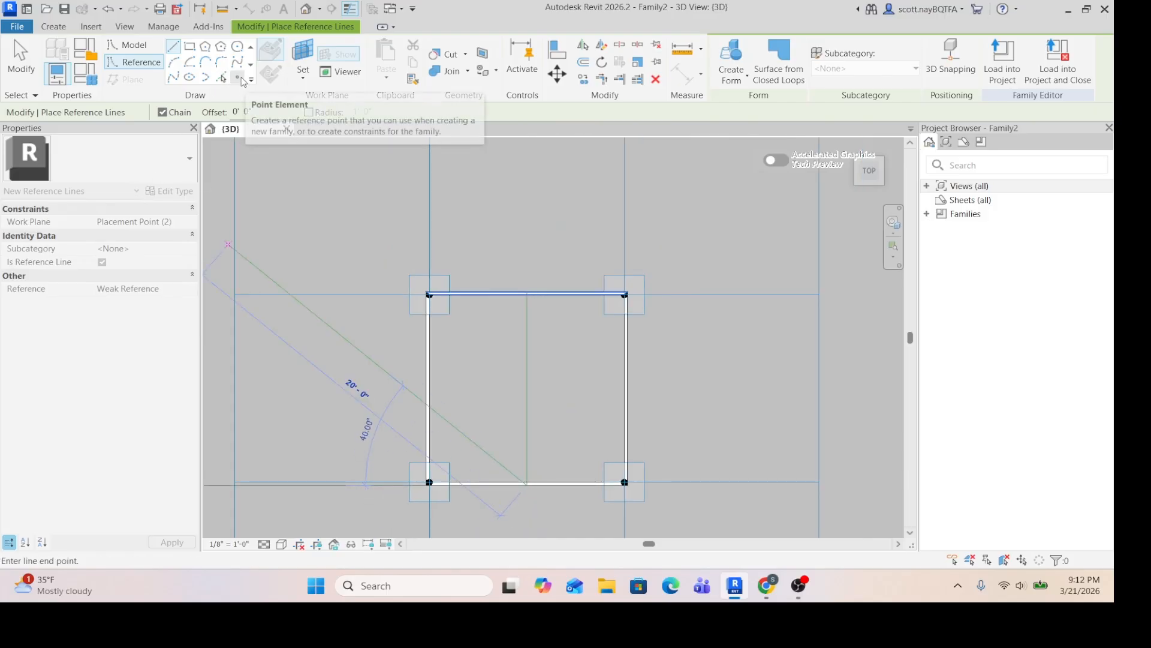
left_click(239, 78)
scroll(549, 393, "up", 2)
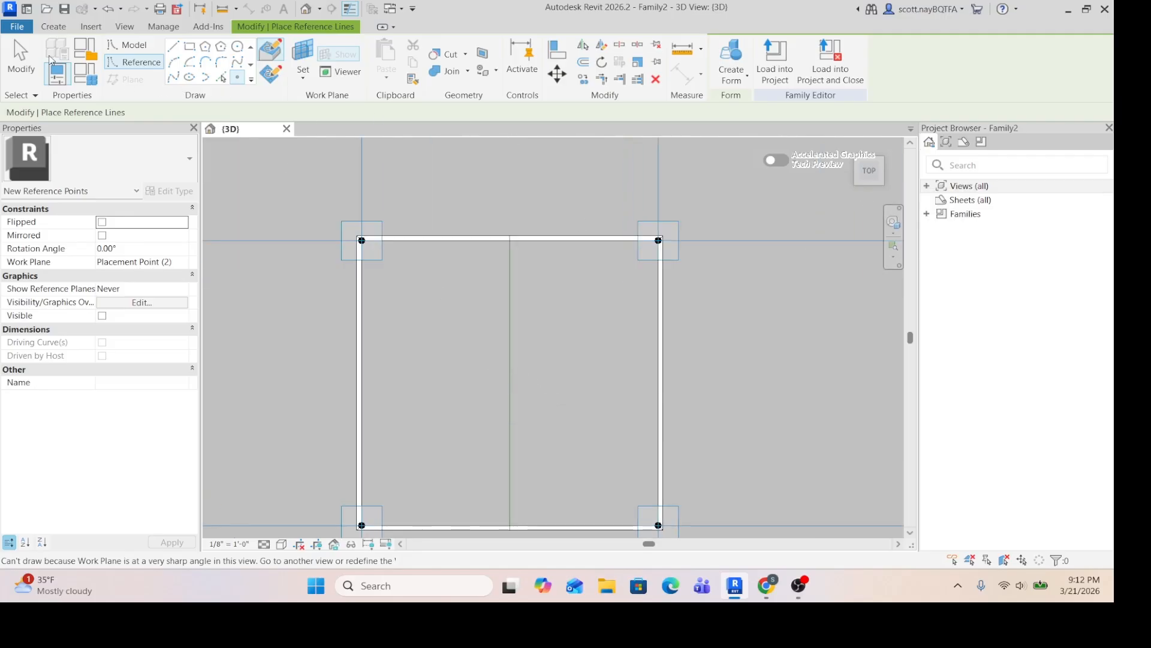
left_click(17, 43)
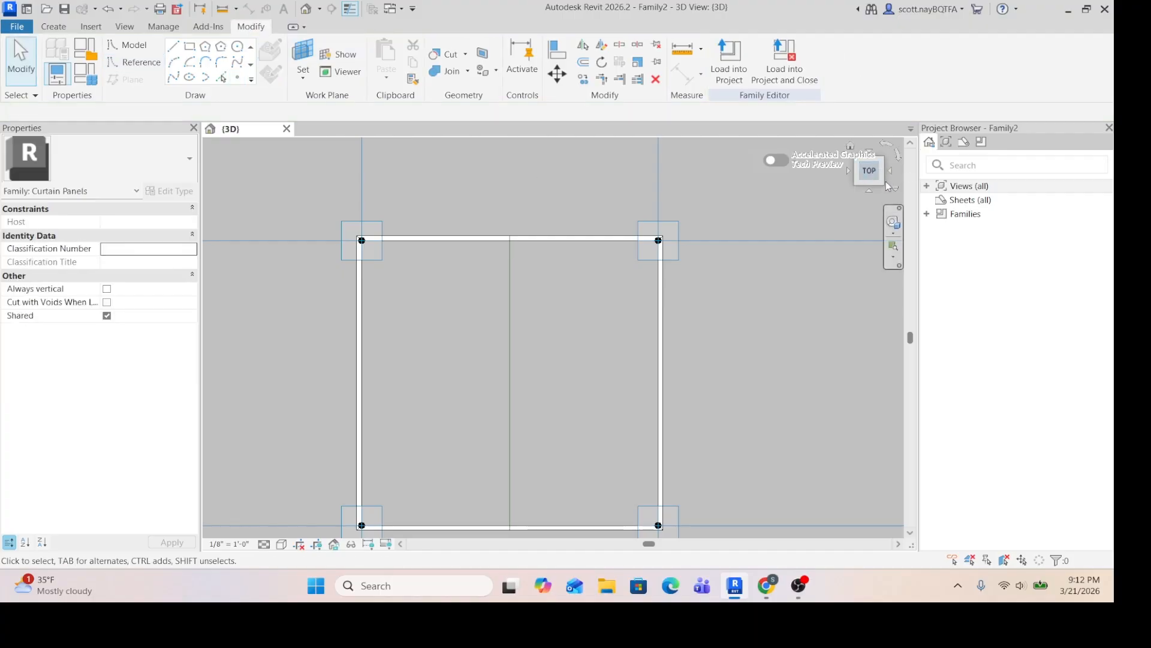
Place a reference point at the midpoint of the reference line that crosses the frame
left_click(888, 186)
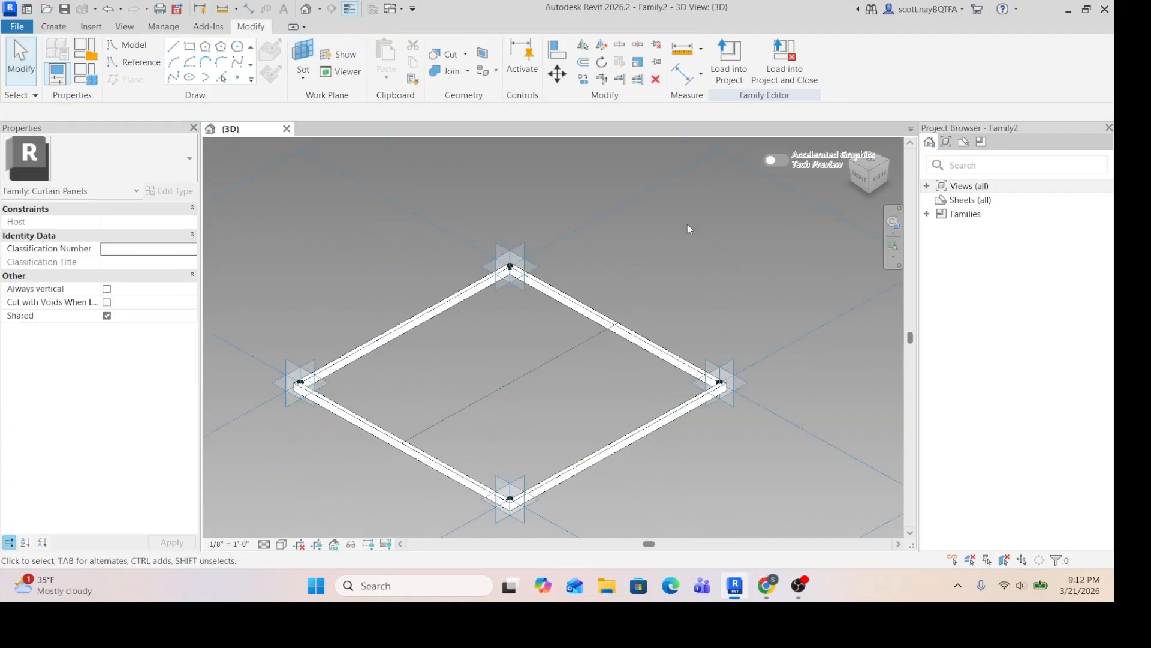
left_click(238, 77)
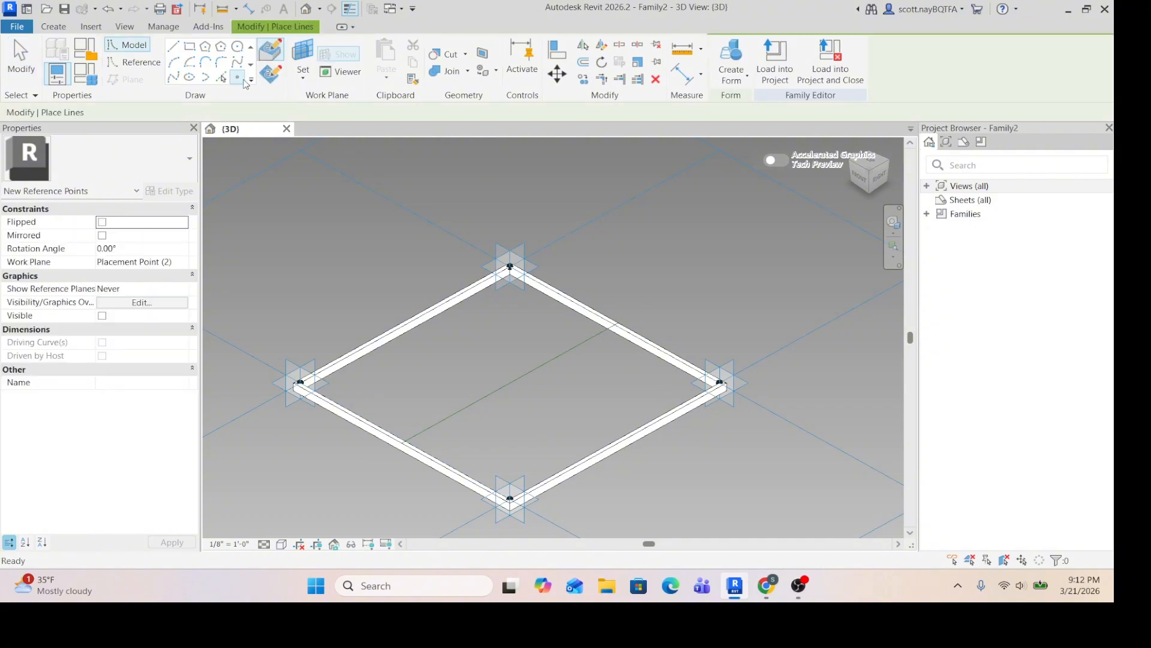
left_click(509, 382)
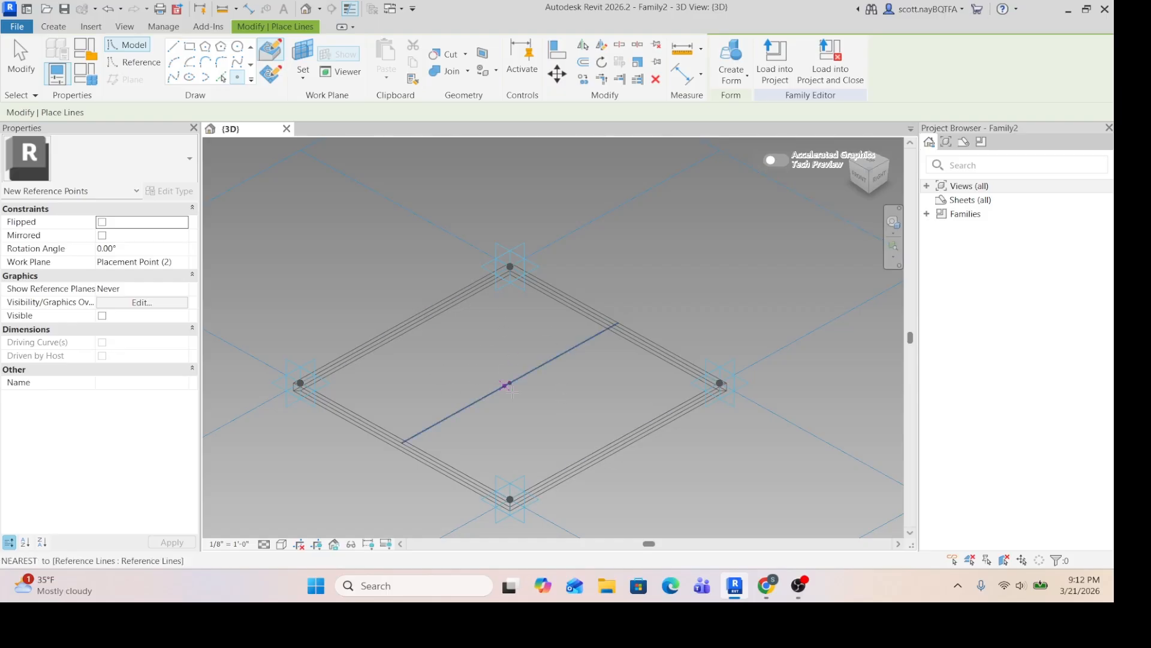
left_click(546, 416)
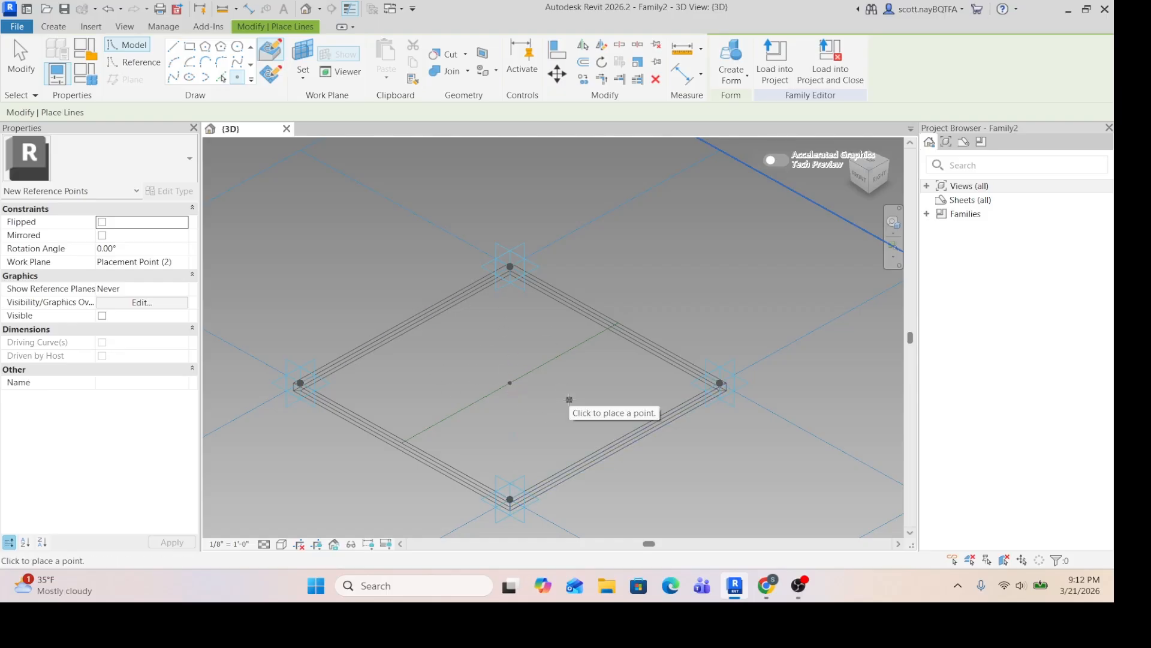
left_click(510, 316)
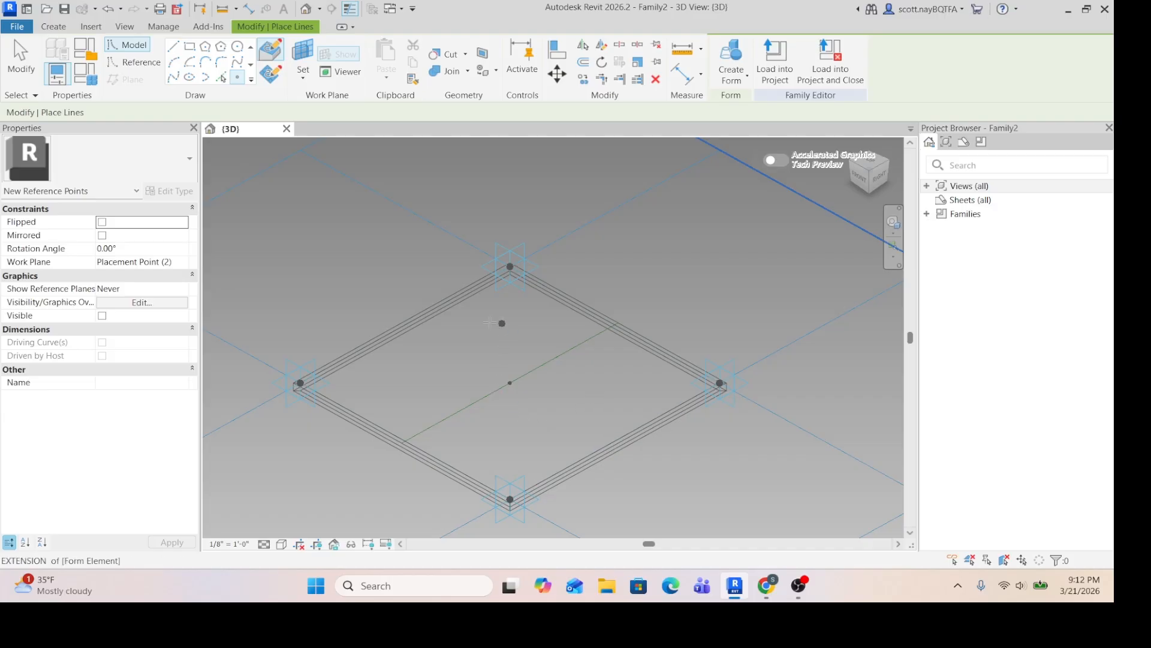
scroll(510, 336, "up", 1)
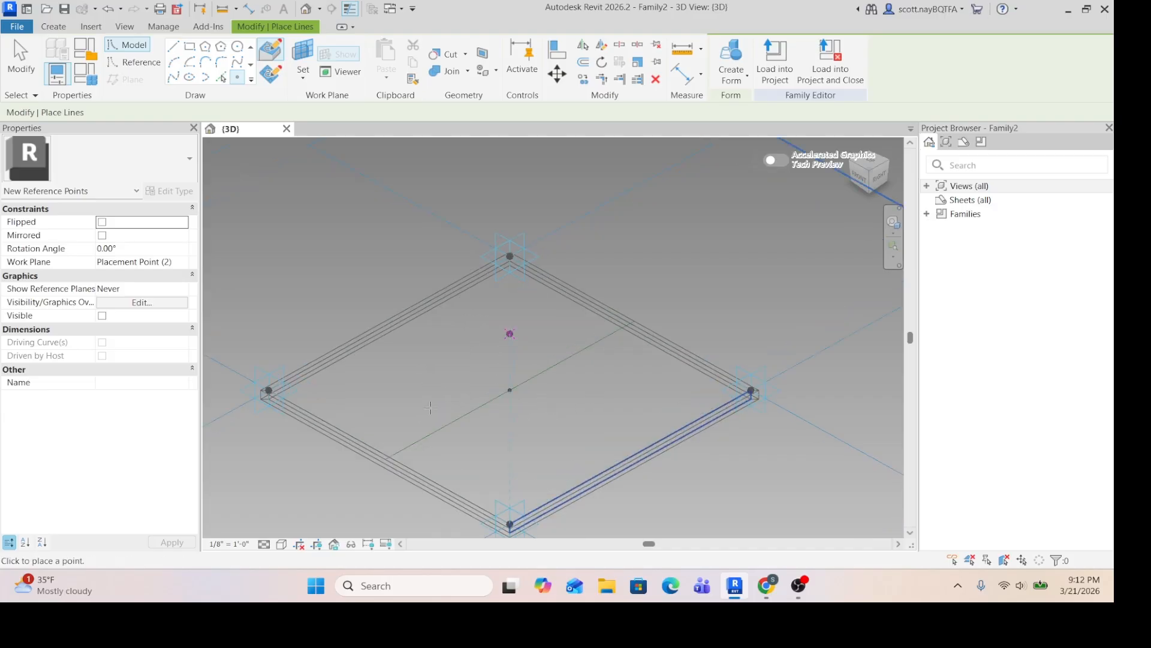
left_click(21, 60)
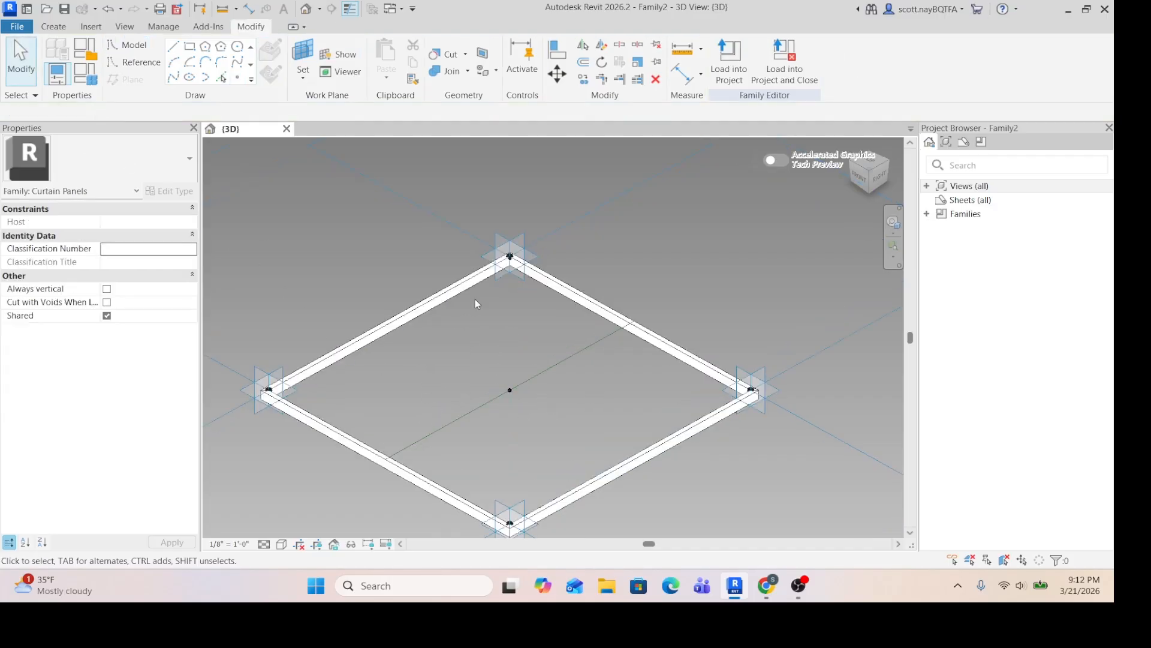
In the right side view, move the midpoint reference point vertically upward off its line by about 0' 8"
scroll(515, 390, "up", 5)
scroll(498, 388, "up", 3)
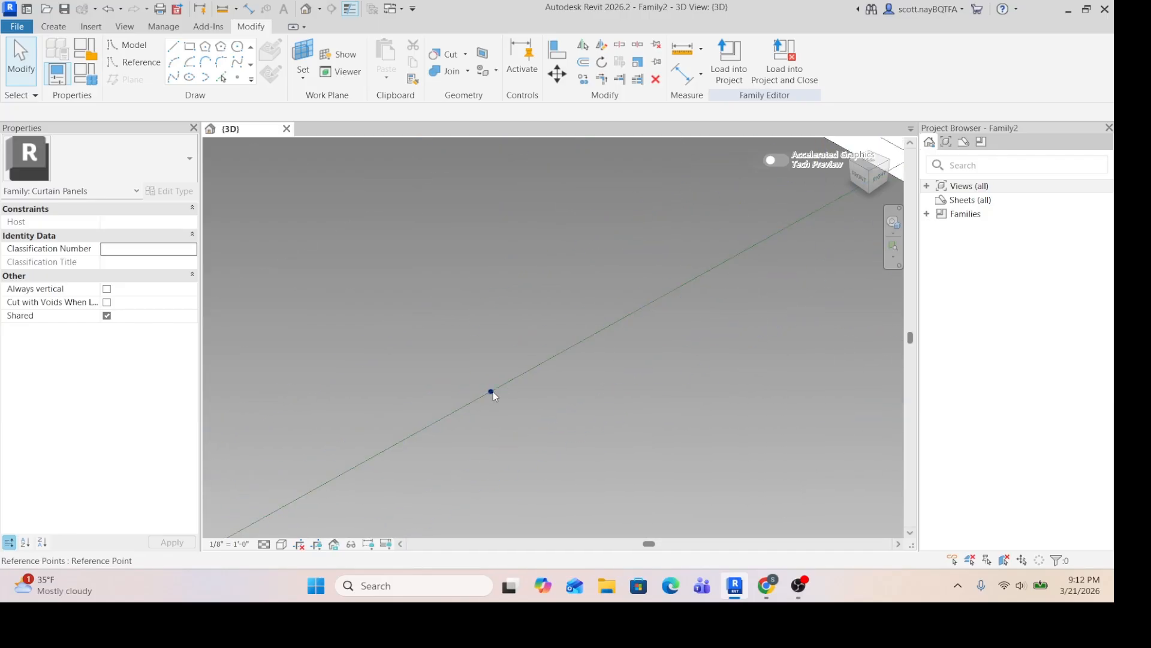
left_click(492, 391)
scroll(455, 319, "down", 3)
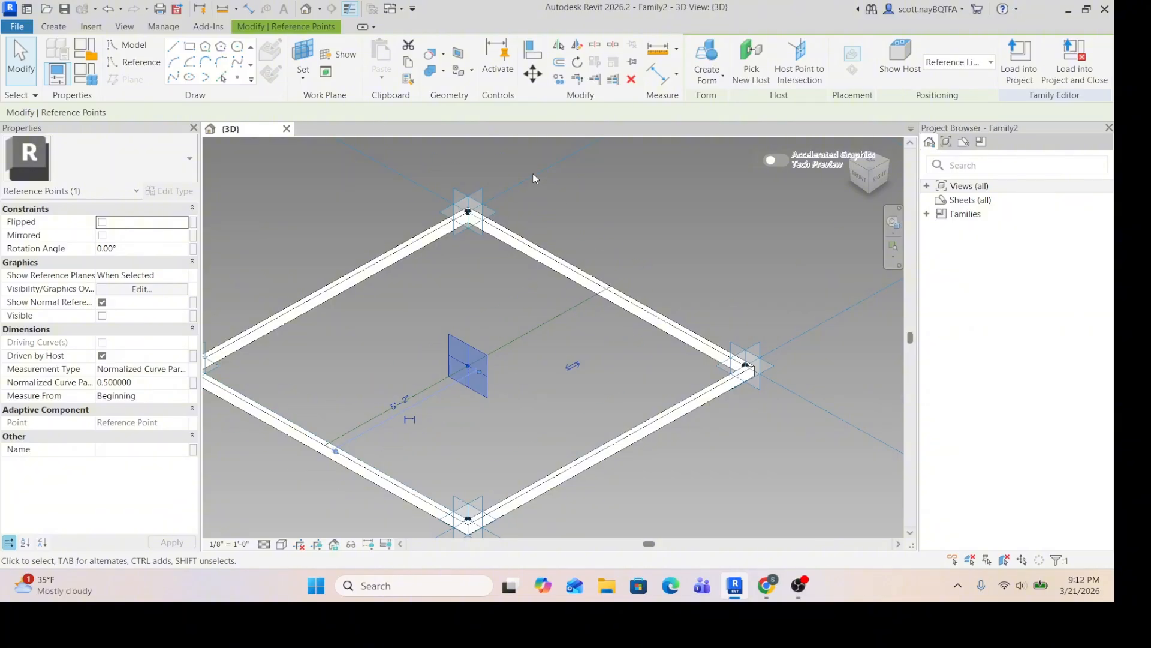
left_click(881, 178)
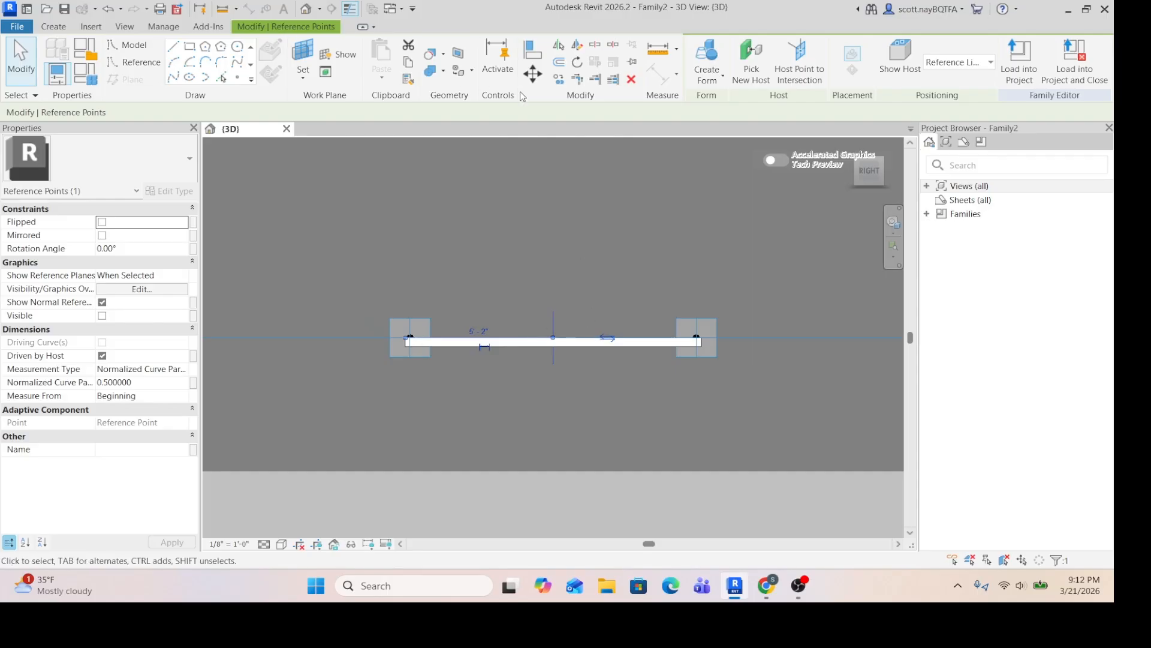
left_click(532, 74)
scroll(561, 332, "up", 5)
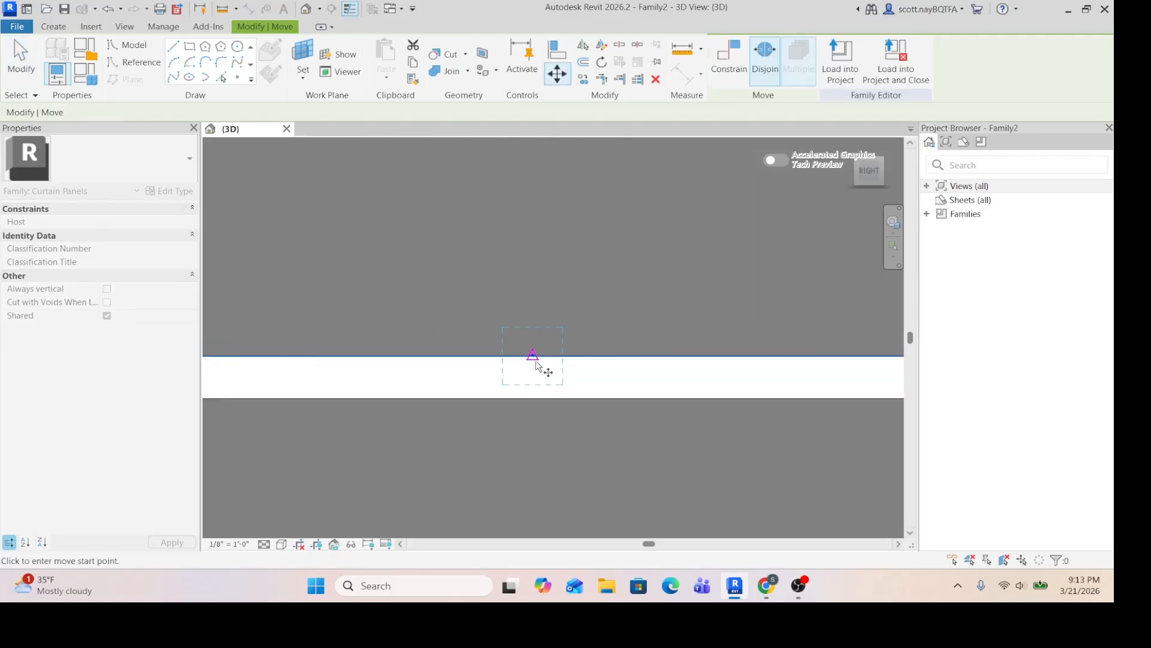
left_click(530, 352)
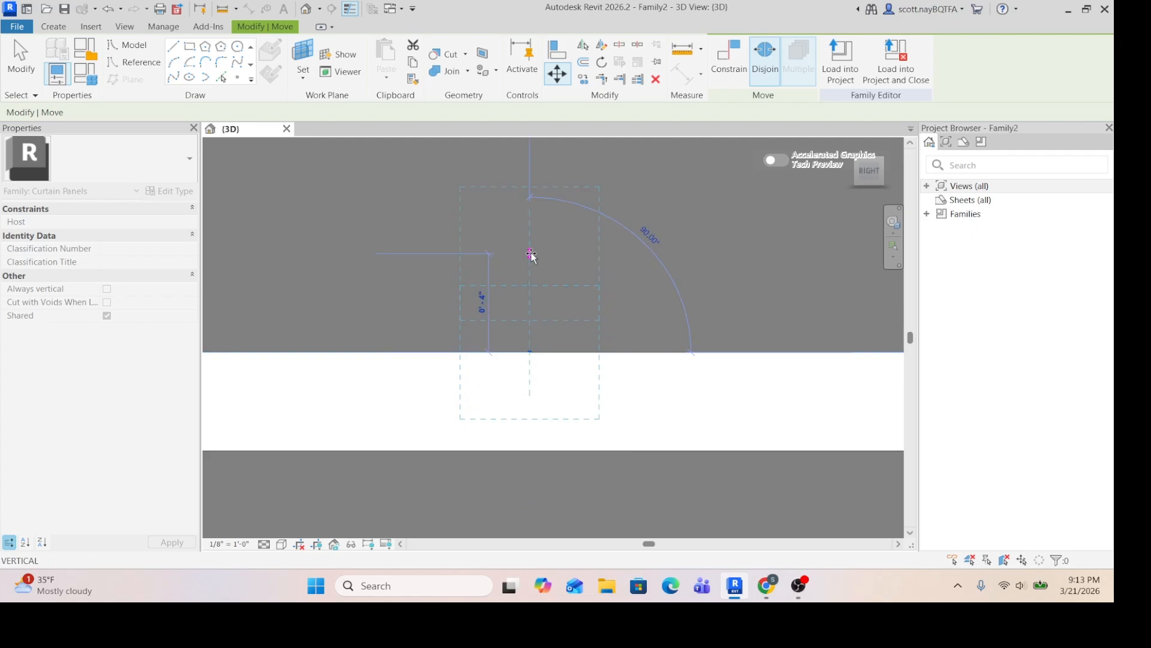
scroll(532, 255, "down", 3)
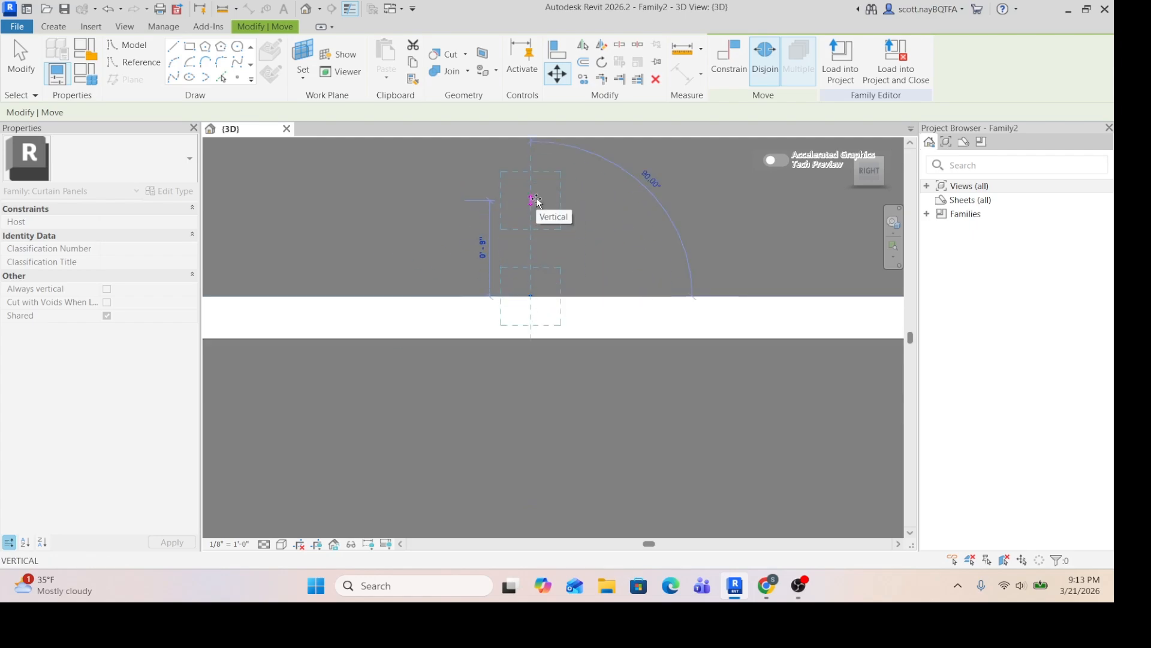
left_click(535, 201)
scroll(568, 351, "down", 3)
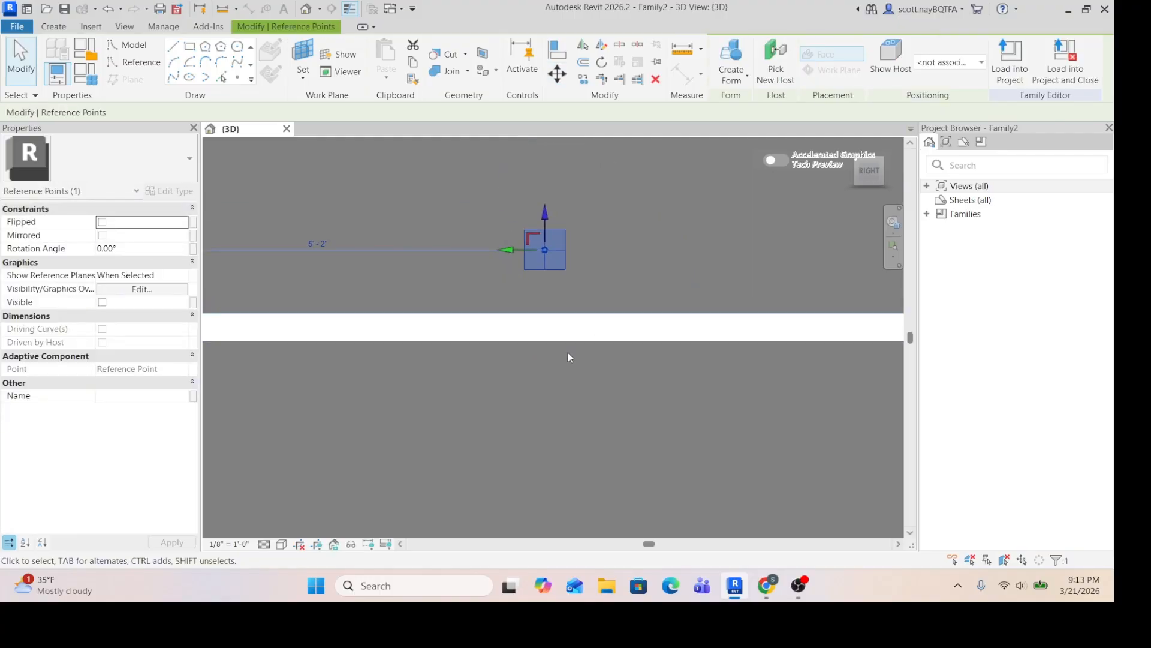
right_click(501, 407)
key("Escape")
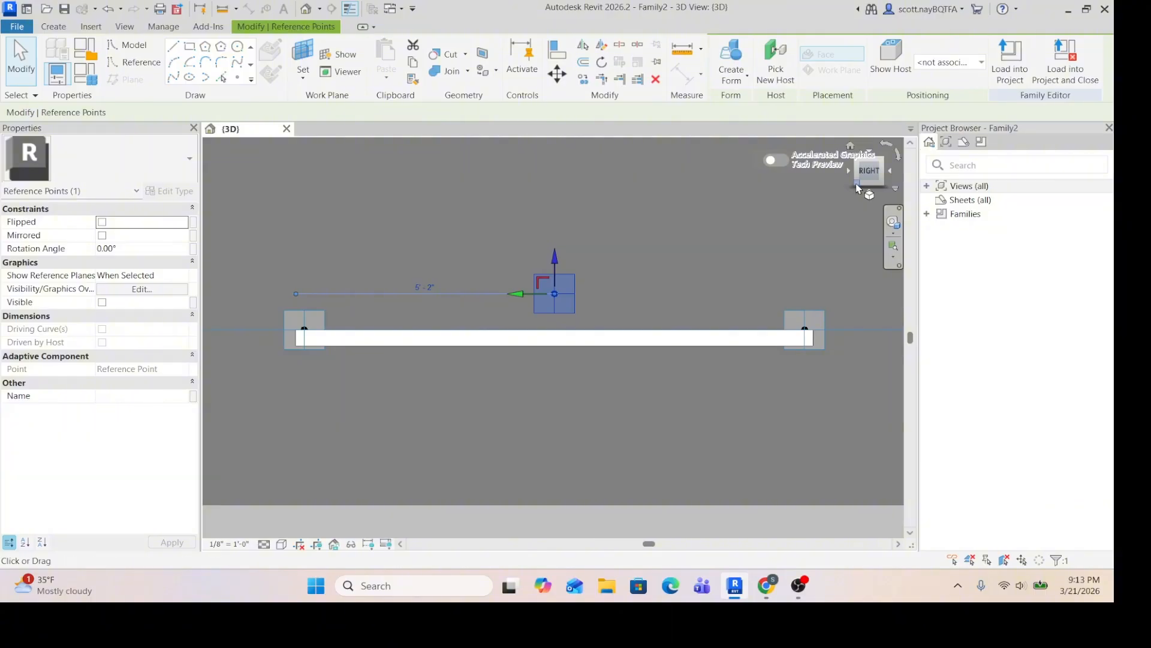
Delete the reference line across the frame, keeping the raised reference point
left_click_drag(869, 170, 896, 225)
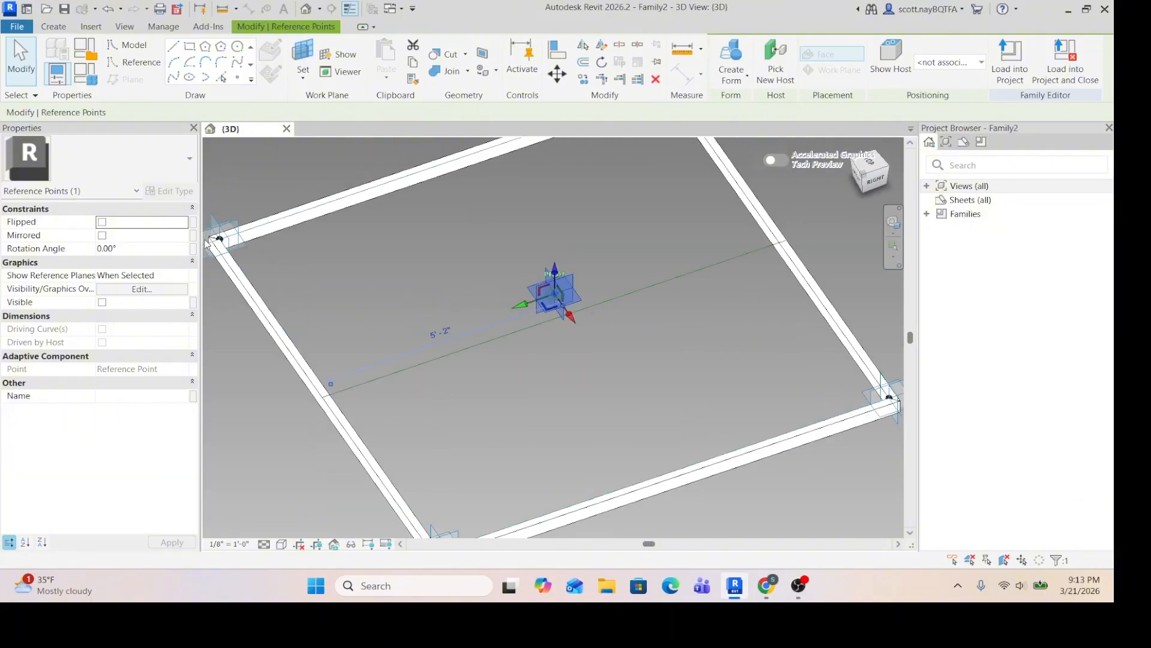
left_click(565, 407)
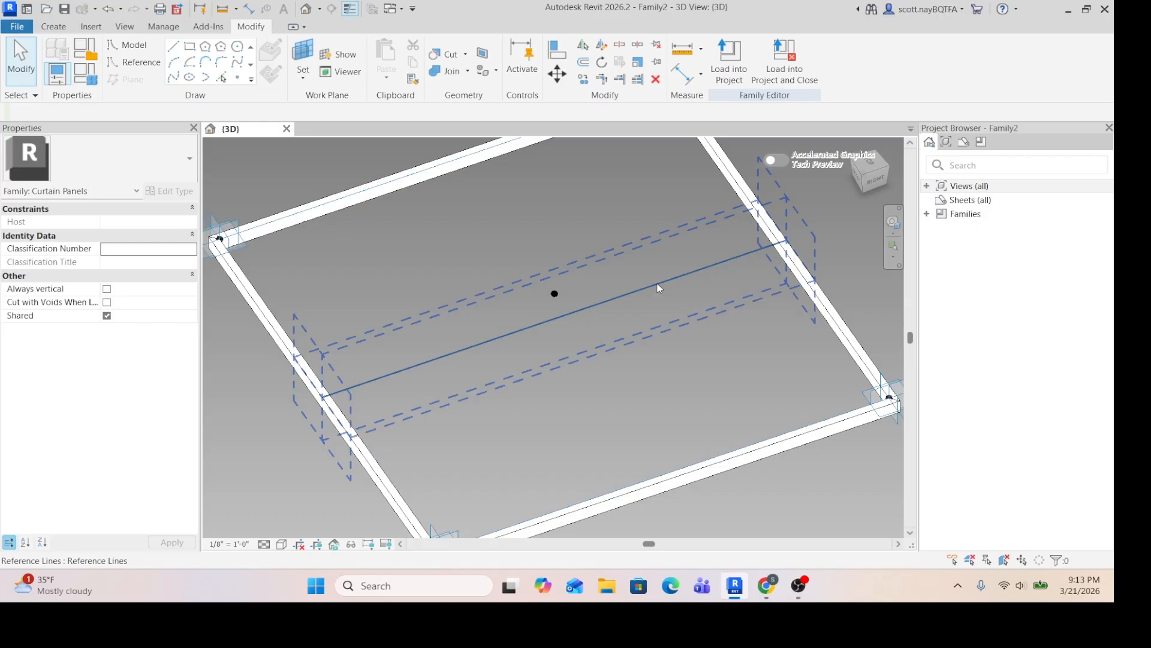
left_click(658, 289)
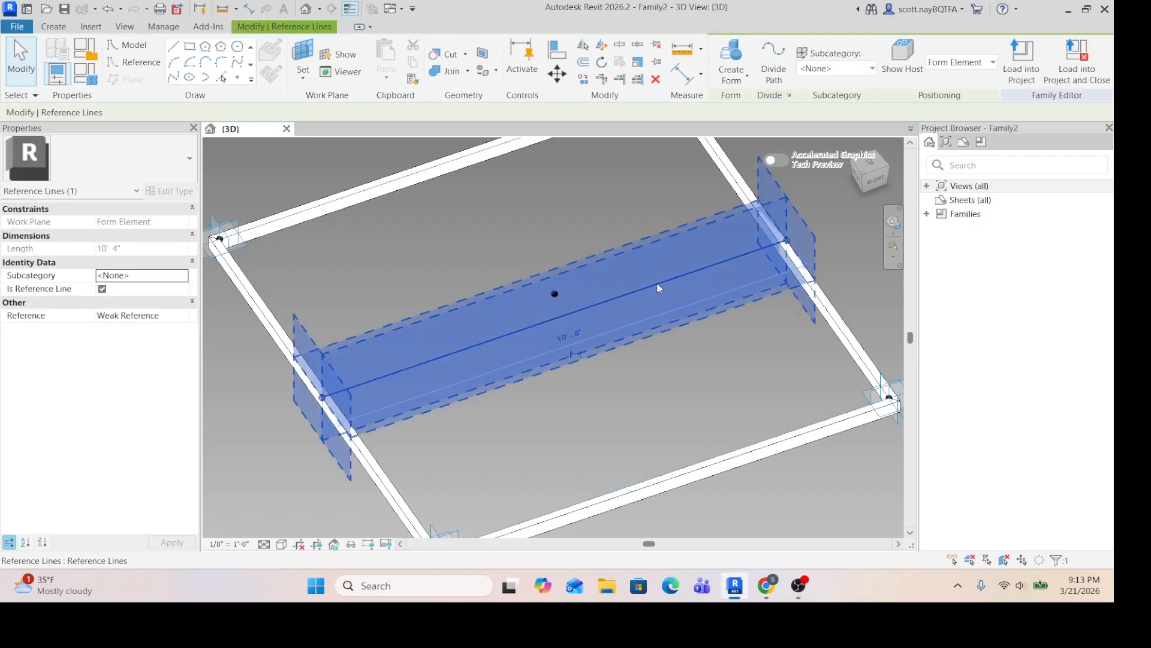
key("Delete")
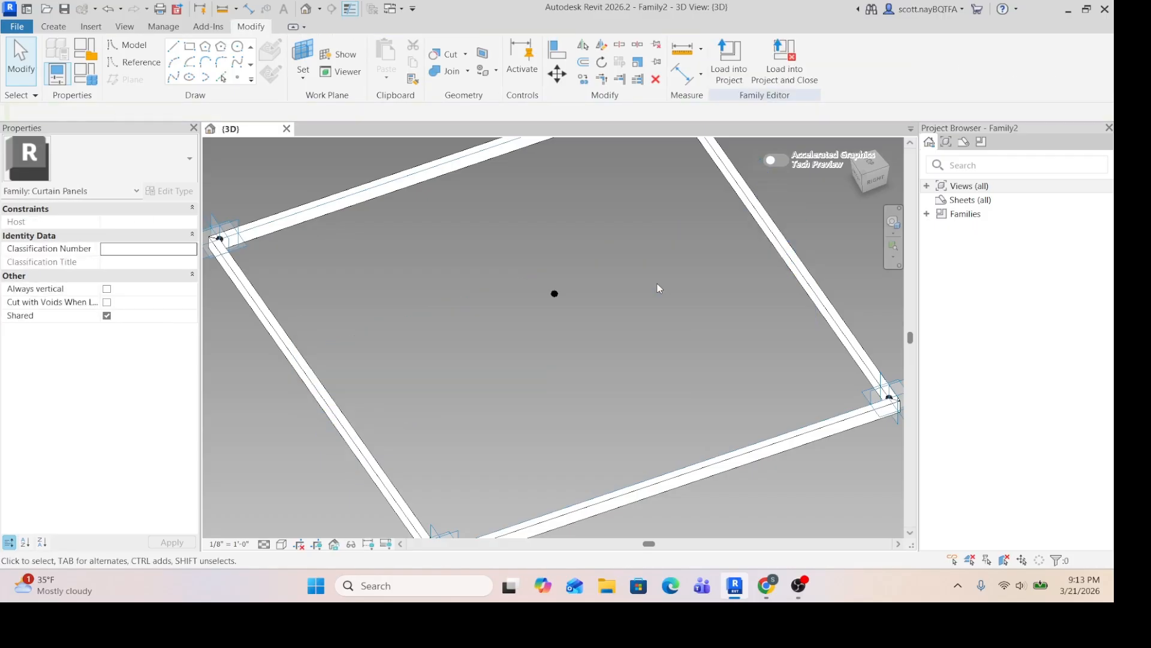
scroll(648, 303, "down", 2)
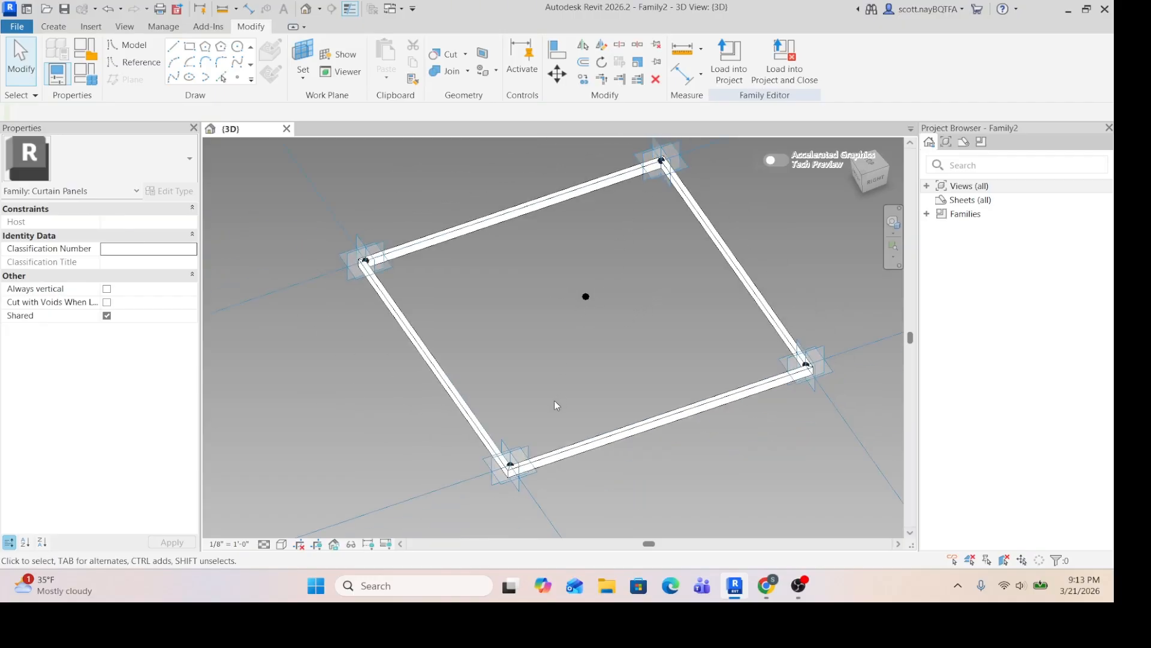
key("Tab")
left_click(174, 47)
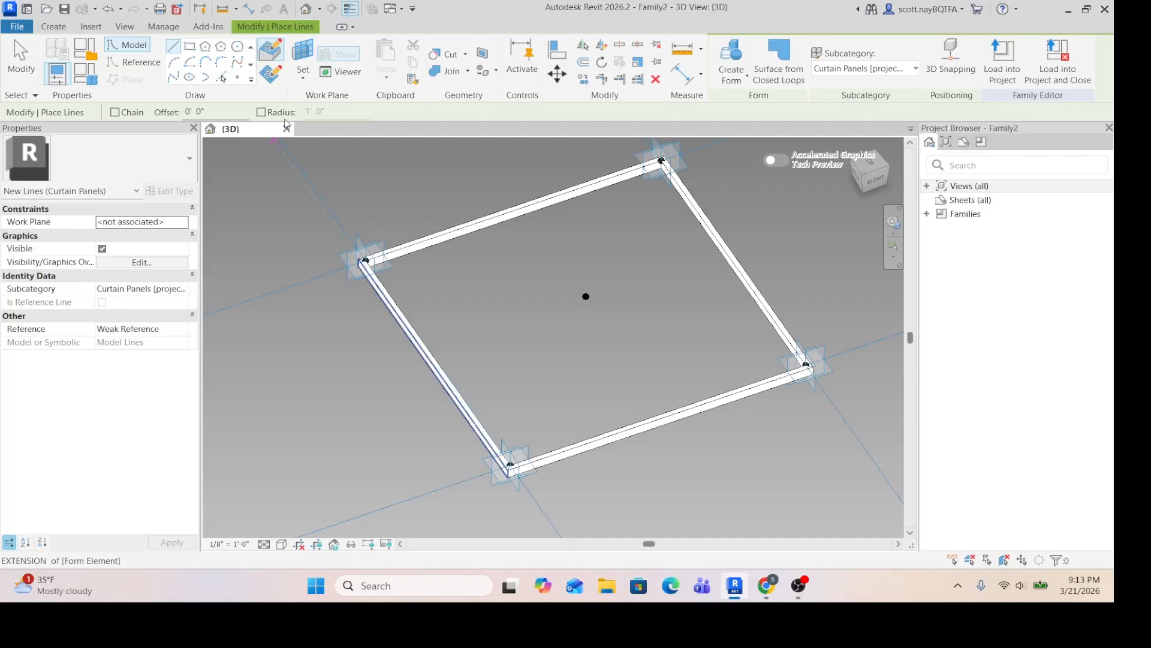
left_click(146, 63)
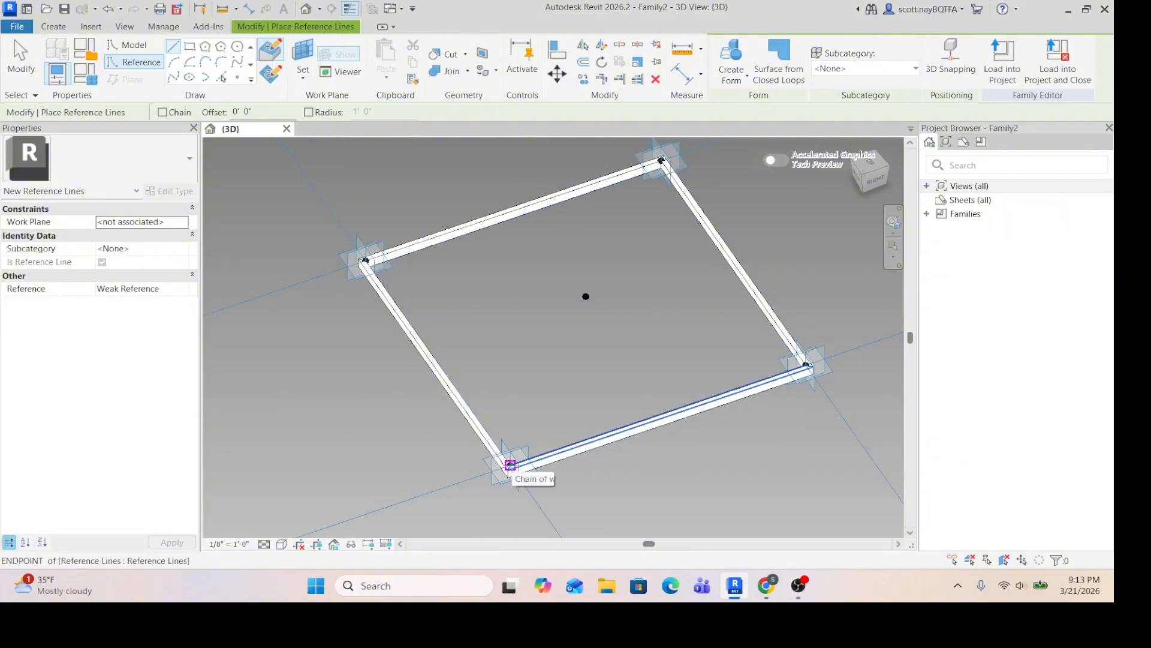
scroll(528, 459, "up", 5)
left_click(504, 465)
scroll(504, 465, "down", 5)
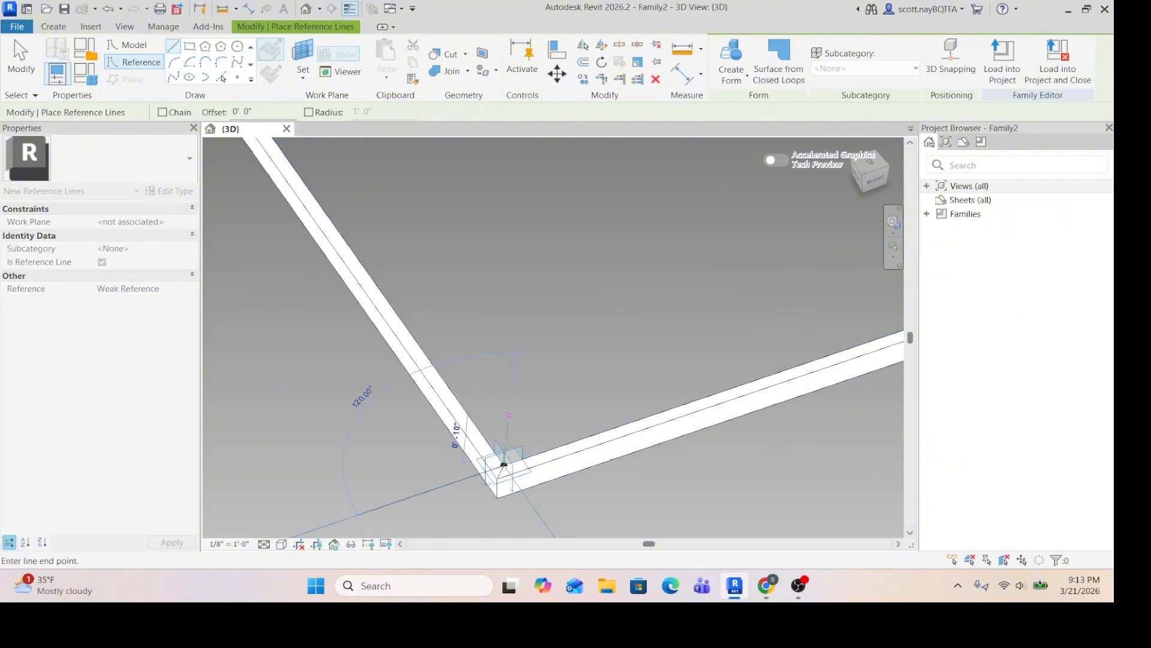
scroll(556, 324, "up", 3)
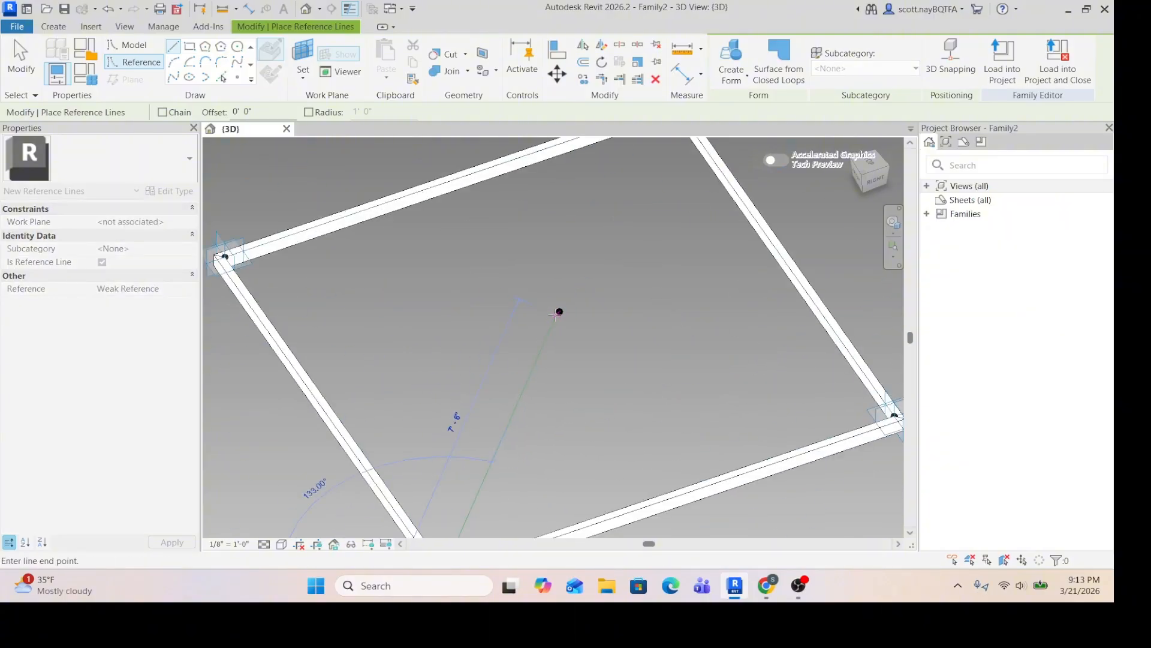
Draw a spline-through-points reference line from the frame's nearest corner placement point to the raised center point
left_click(179, 78)
scroll(543, 354, "down", 4)
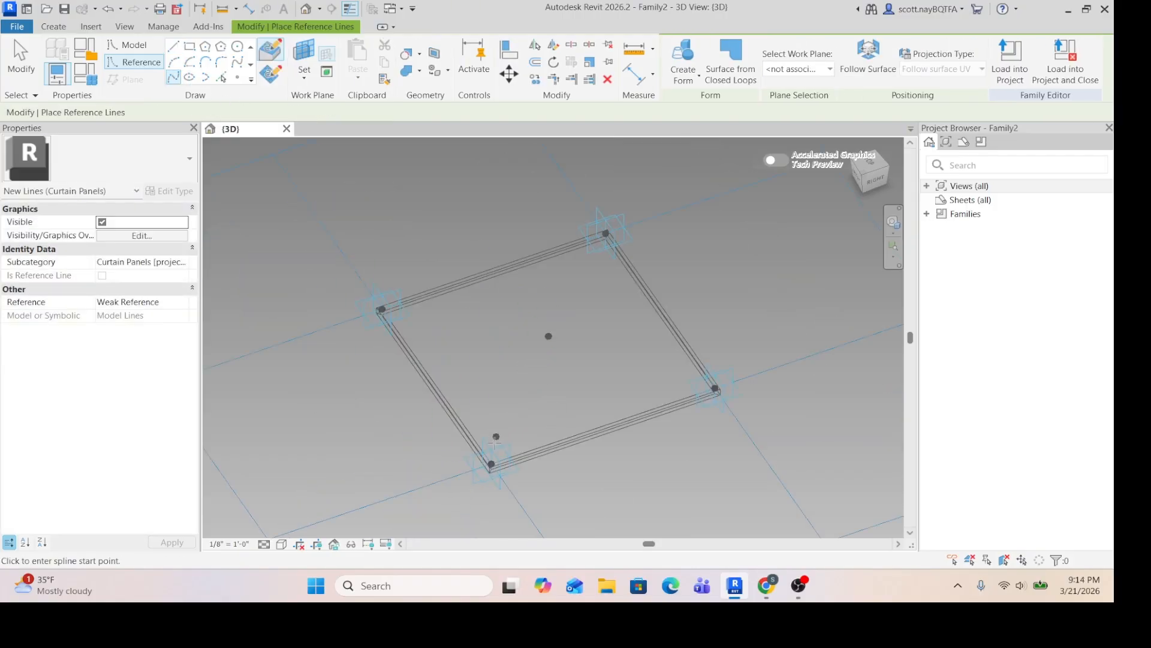
scroll(488, 472, "up", 6)
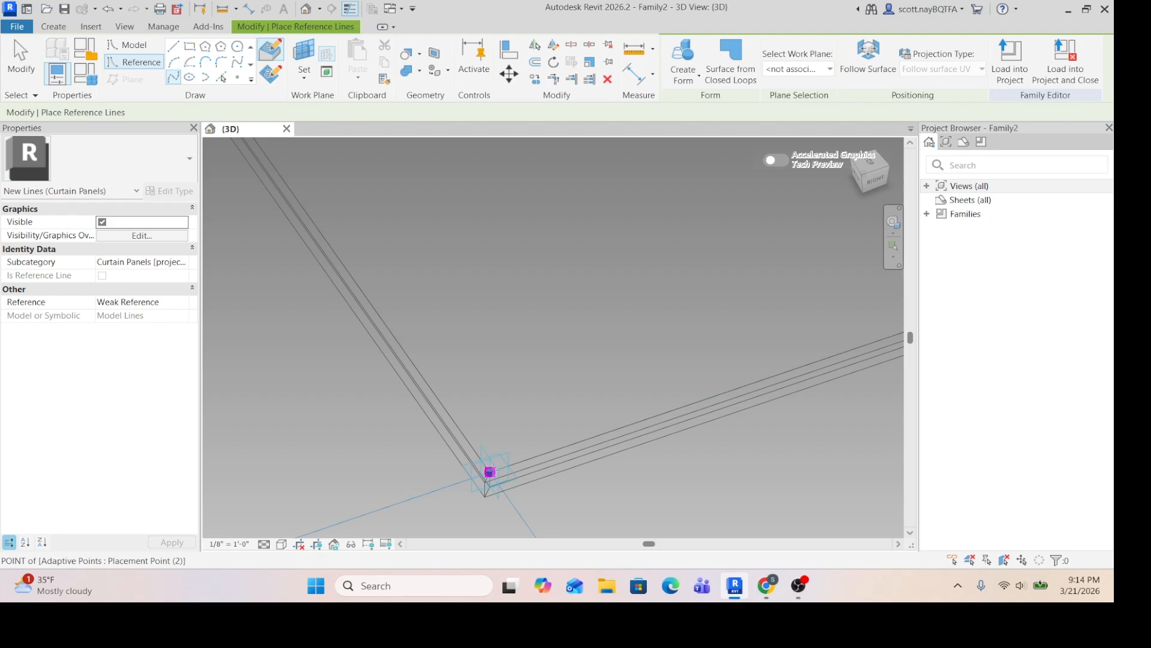
left_click(490, 472)
scroll(502, 396, "down", 6)
left_click(557, 296)
left_click(665, 286)
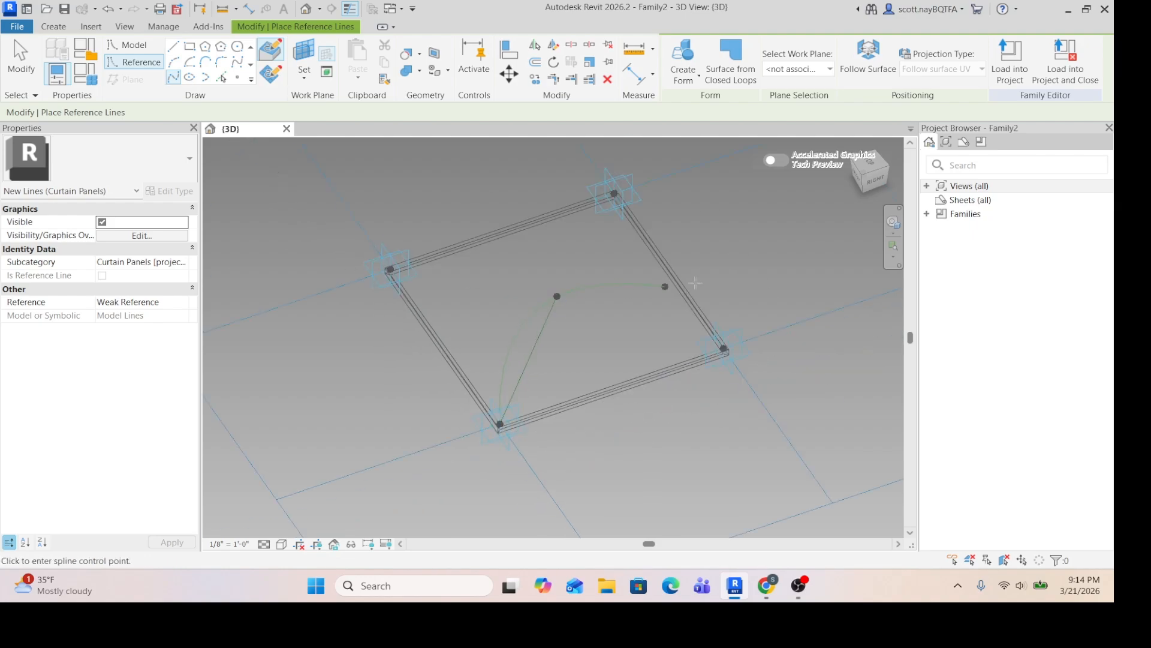
left_click(535, 174)
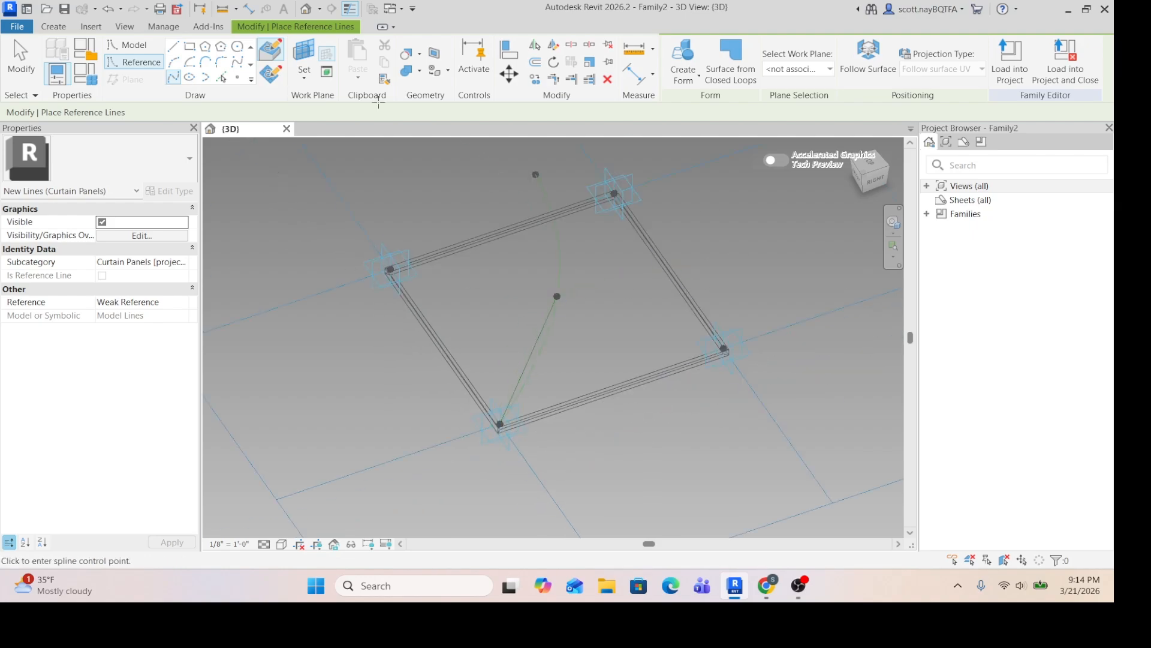
Draw separate spline-through-points reference lines from the frame's right and far corner points to the raised center point
left_click(173, 79)
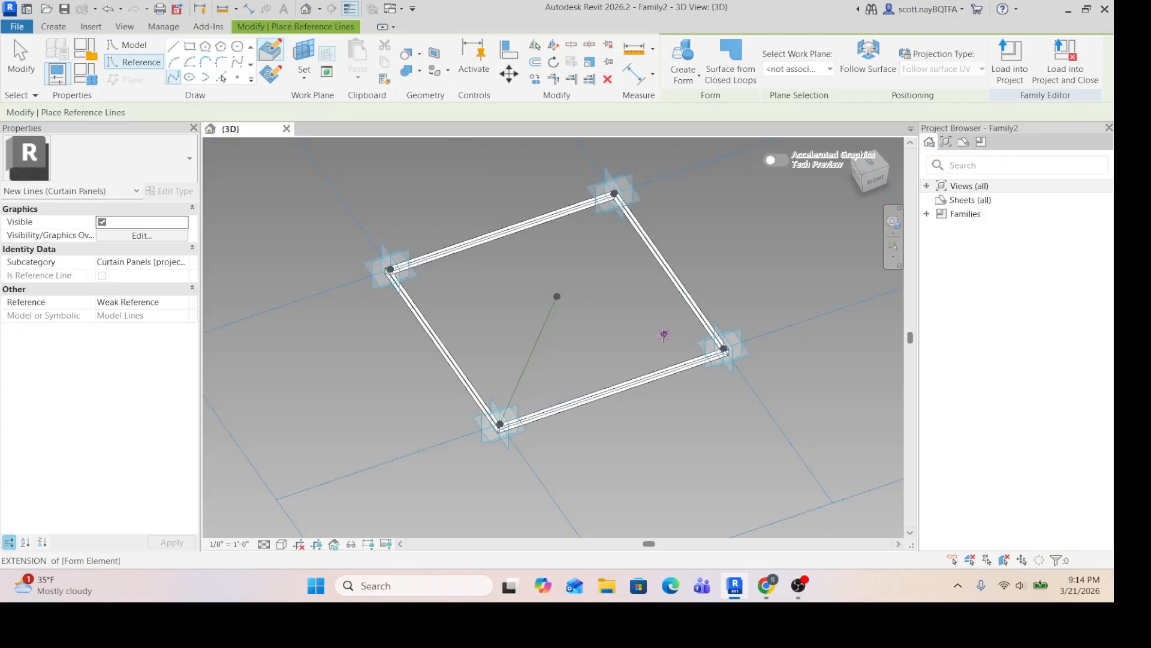
left_click(723, 352)
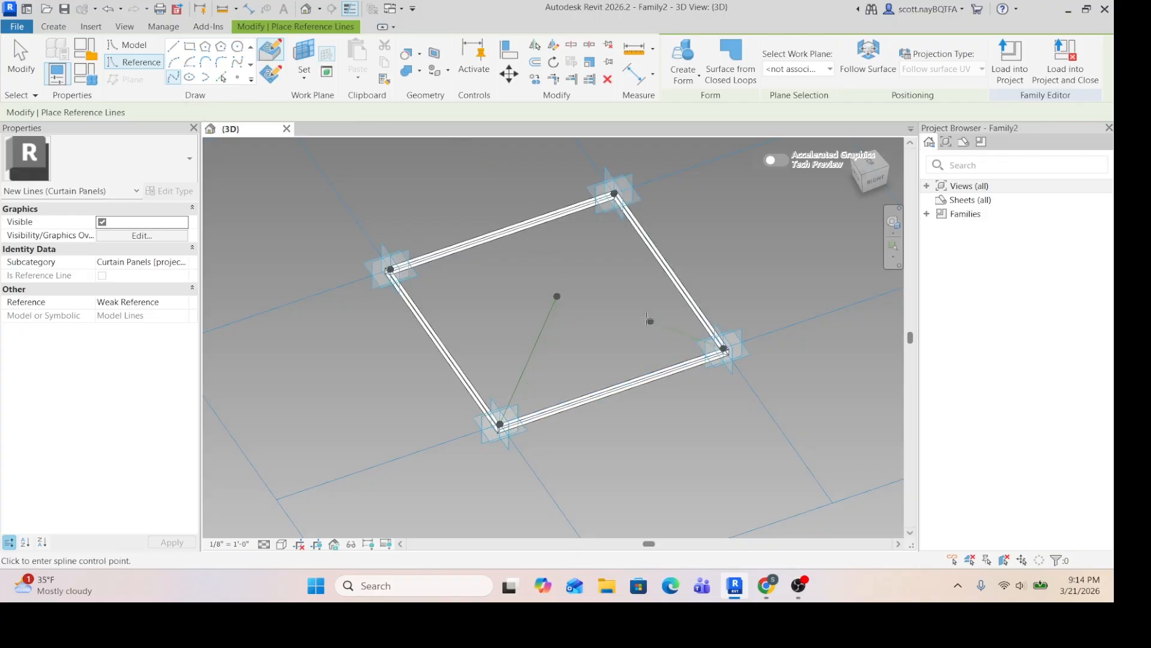
left_click(557, 296)
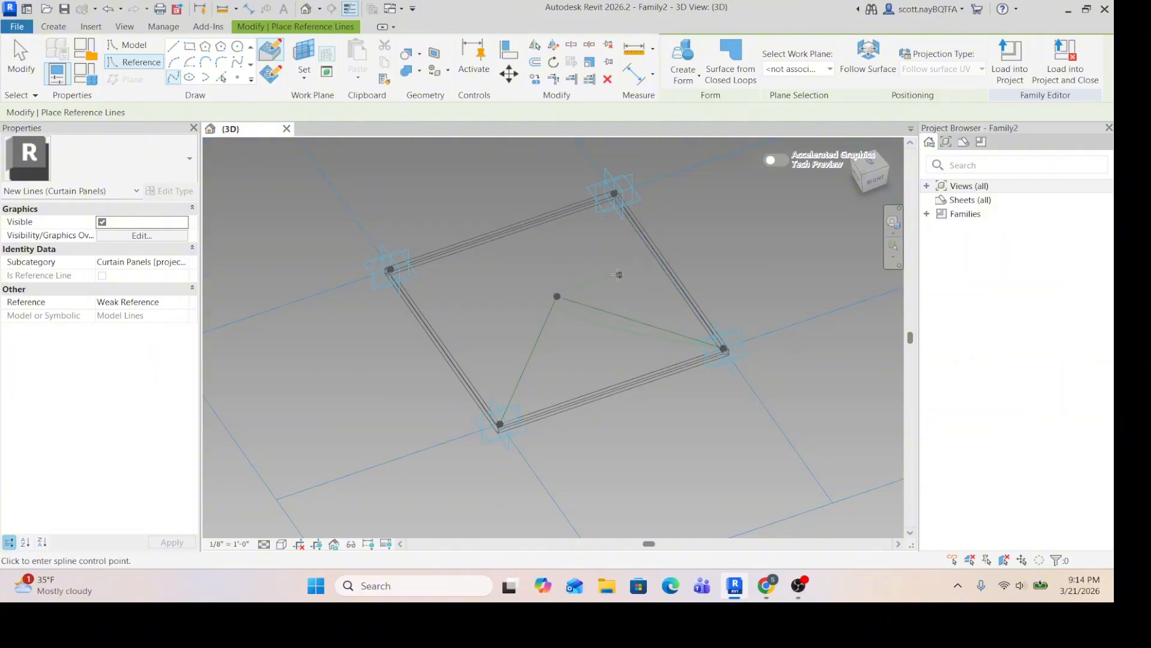
left_click(173, 77)
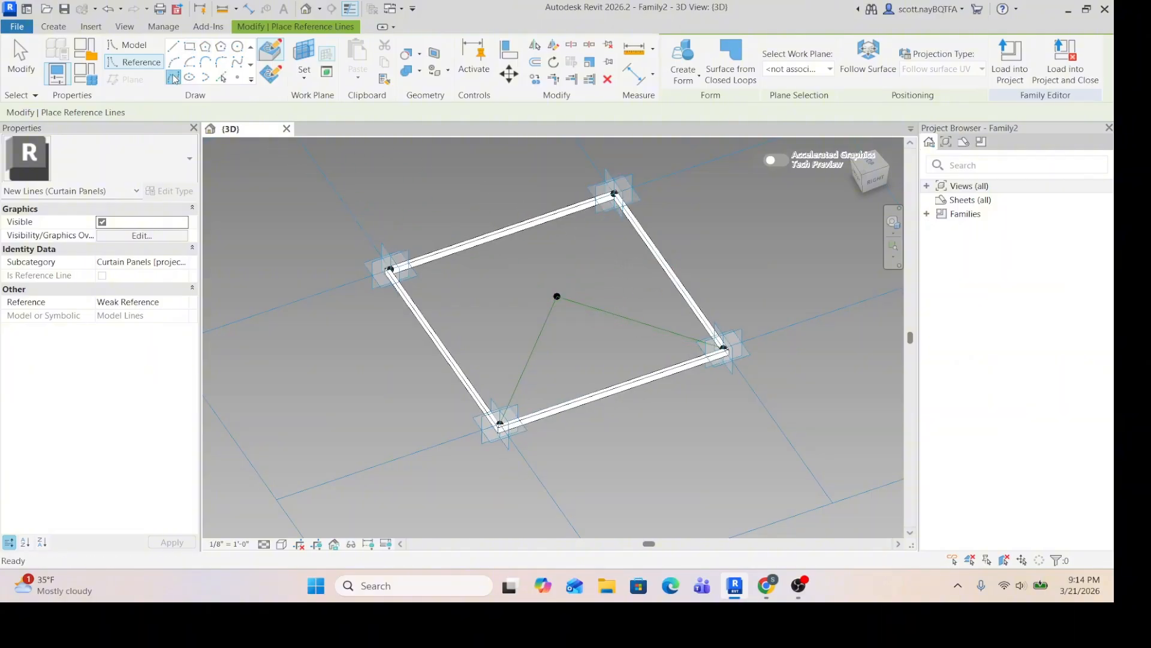
scroll(606, 193, "up", 2)
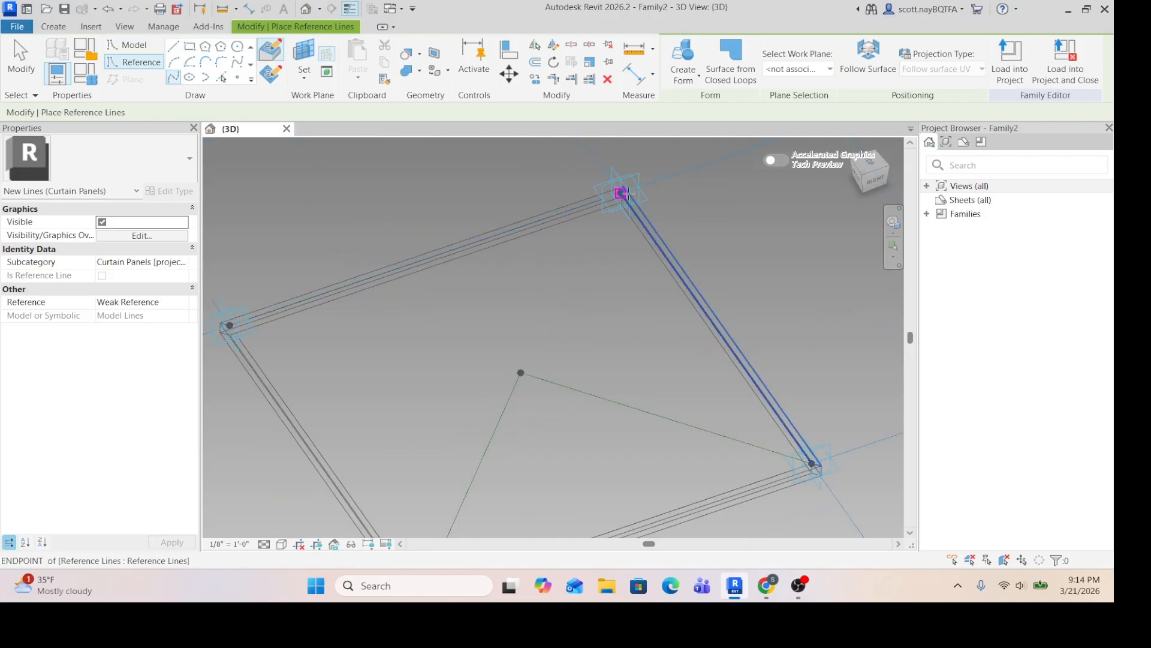
left_click(621, 193)
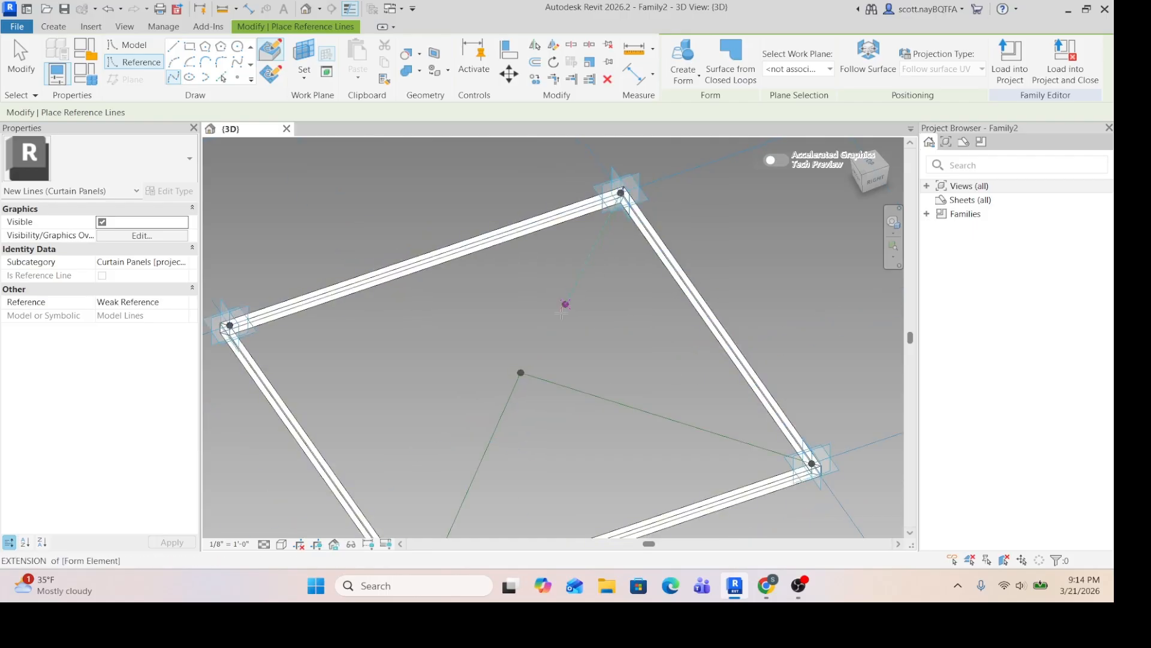
left_click(520, 372)
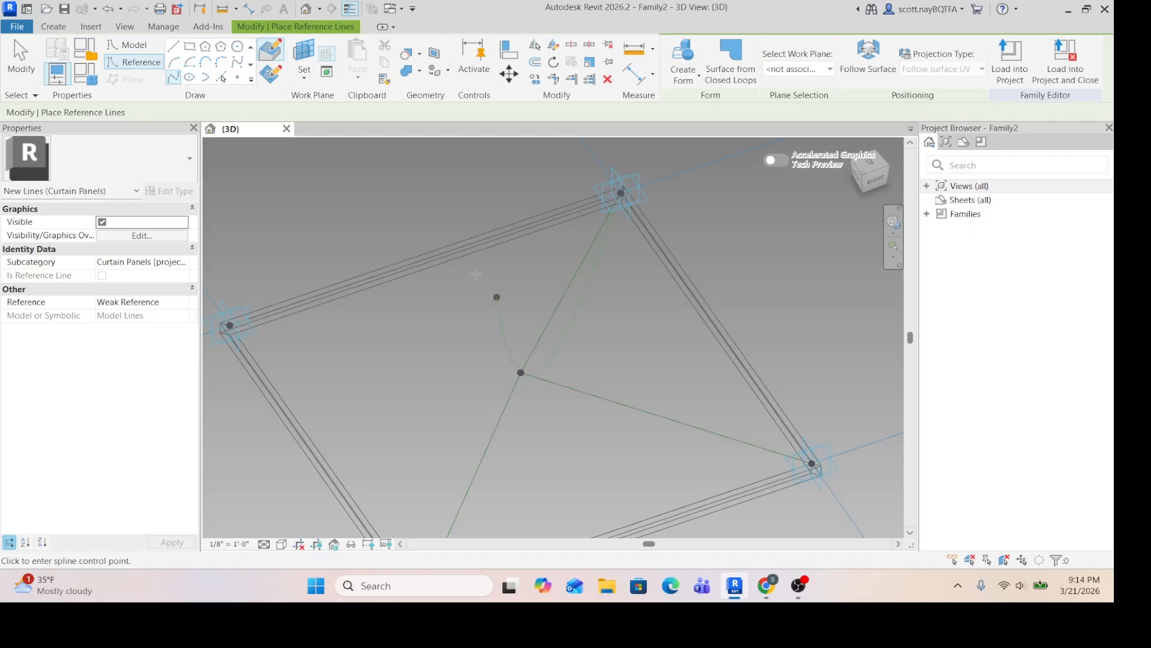
Draw a spline-through-points reference line from the frame's remaining left corner placement point to the raised center point
key("Escape")
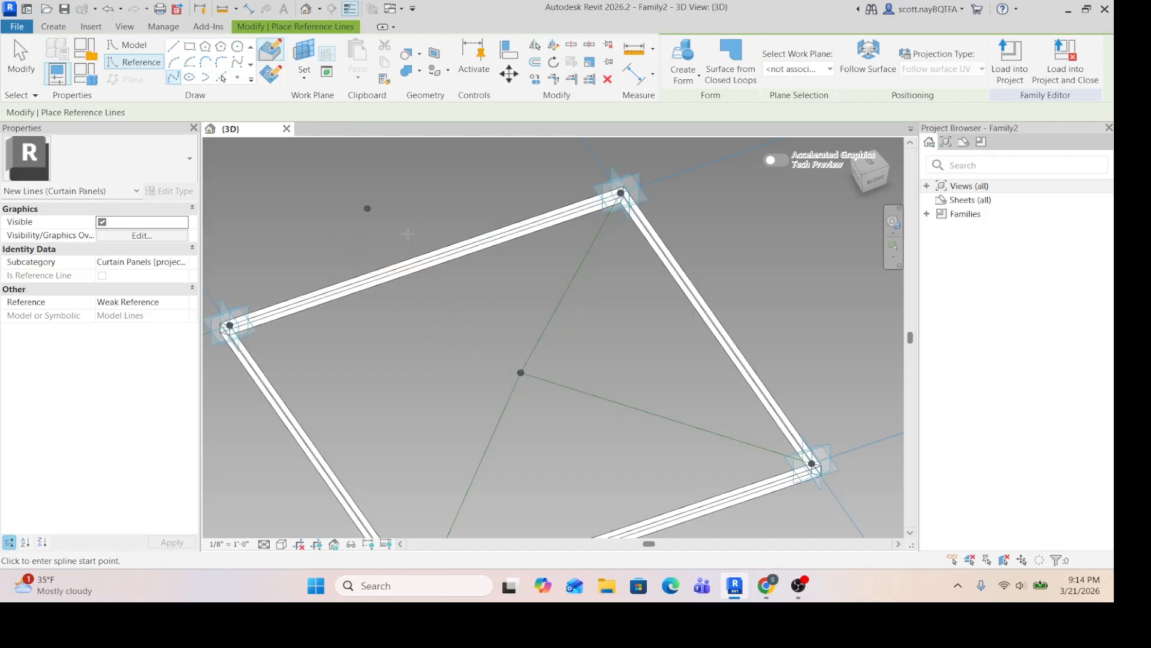
scroll(536, 315, "down", 2)
scroll(396, 335, "up", 2)
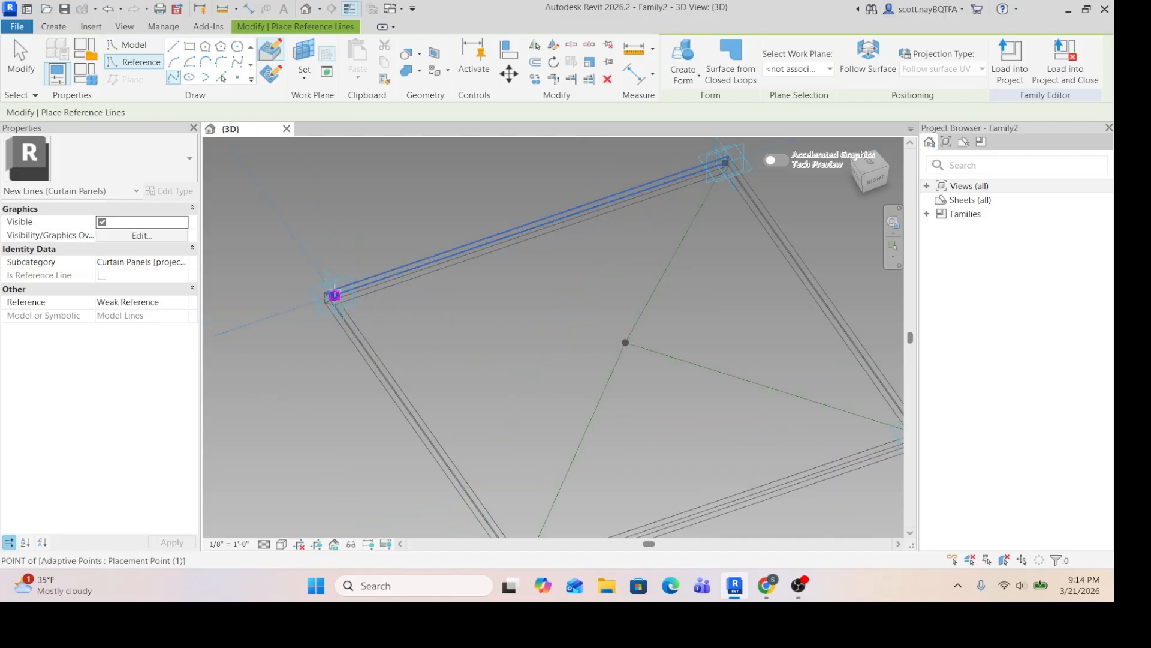
left_click(334, 294)
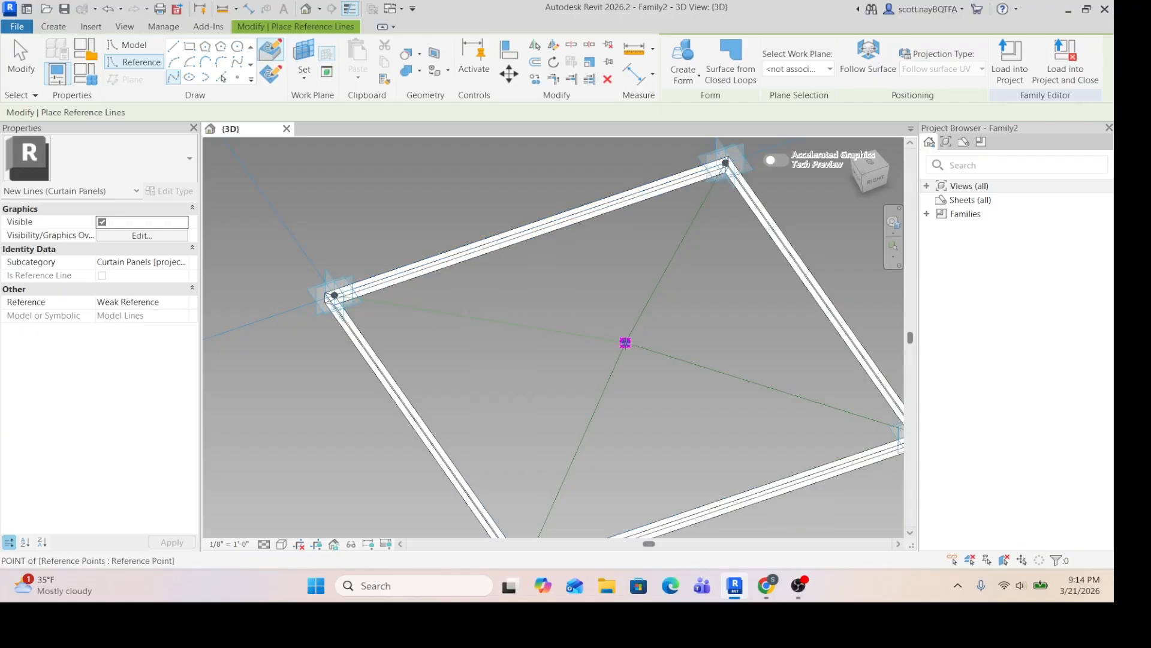
left_click(625, 343)
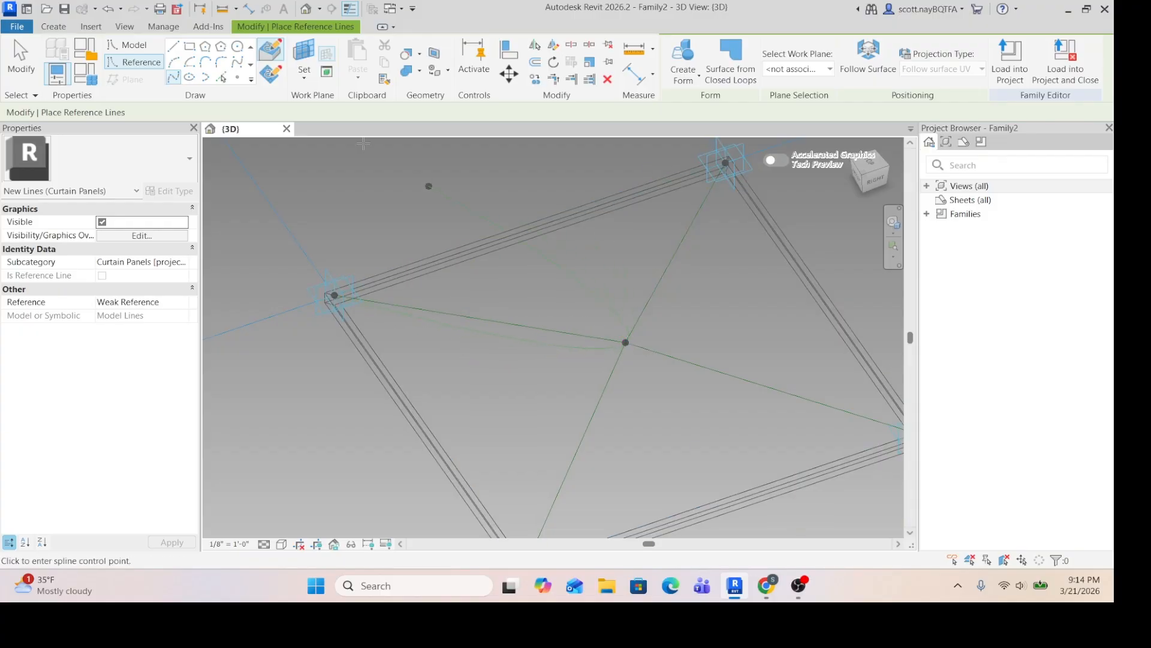
left_click(178, 81)
scroll(454, 244, "down", 3)
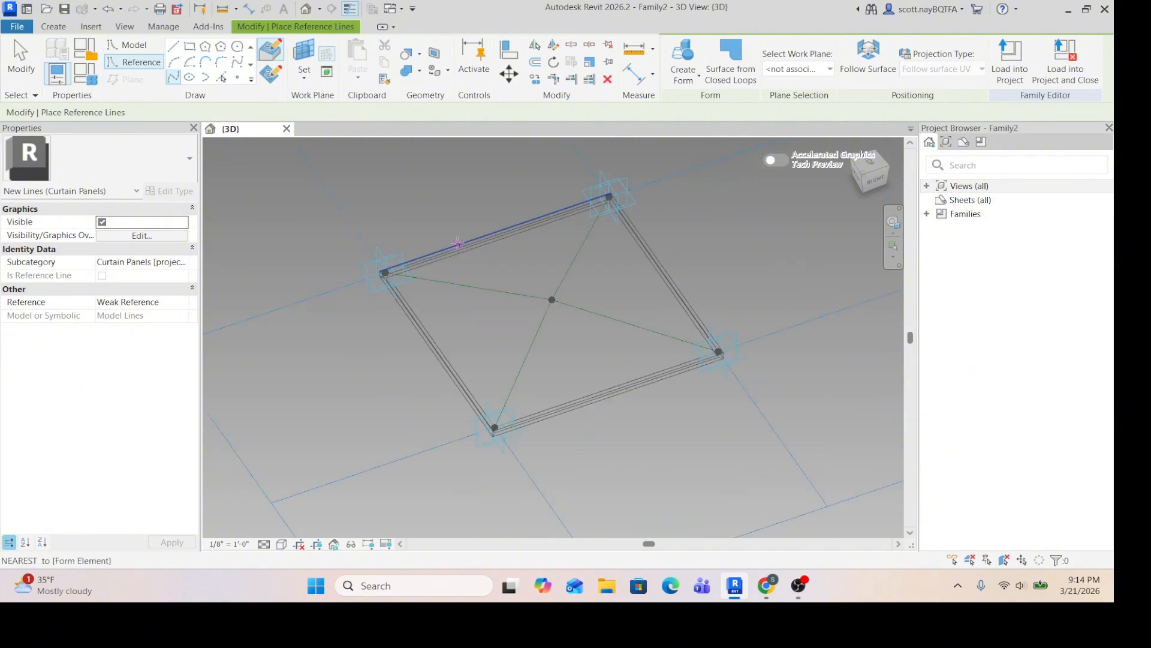
left_click(21, 60)
Move the center reference point vertically upward, away from the frame
scroll(471, 283, "up", 1)
scroll(471, 285, "up", 1)
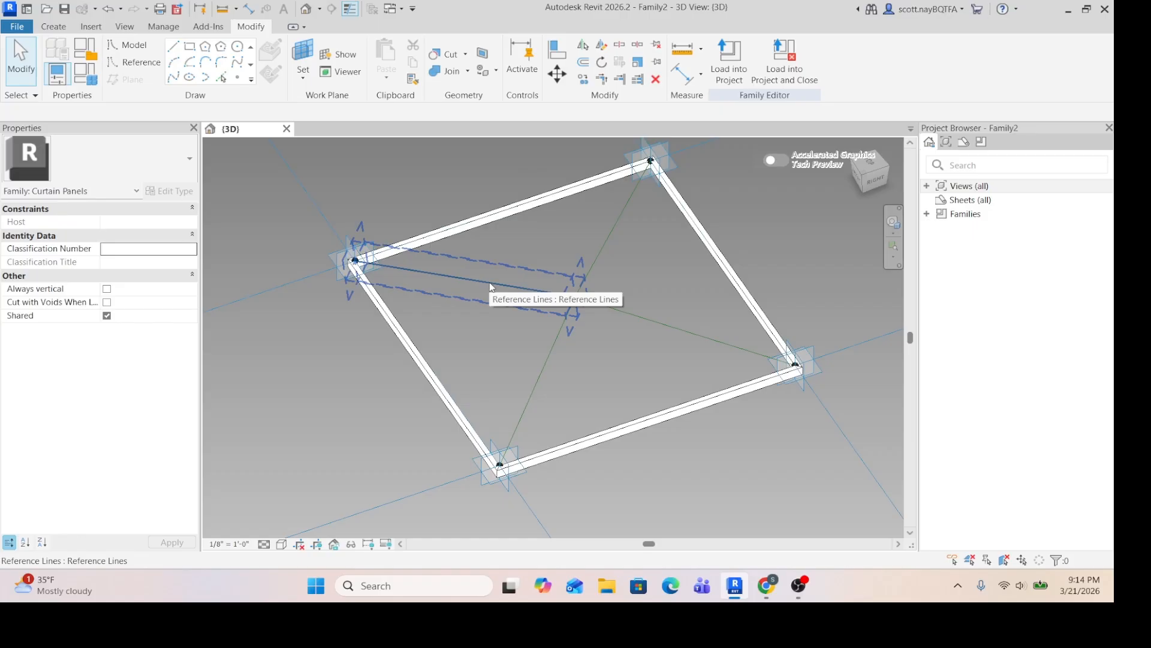
scroll(600, 252, "down", 1)
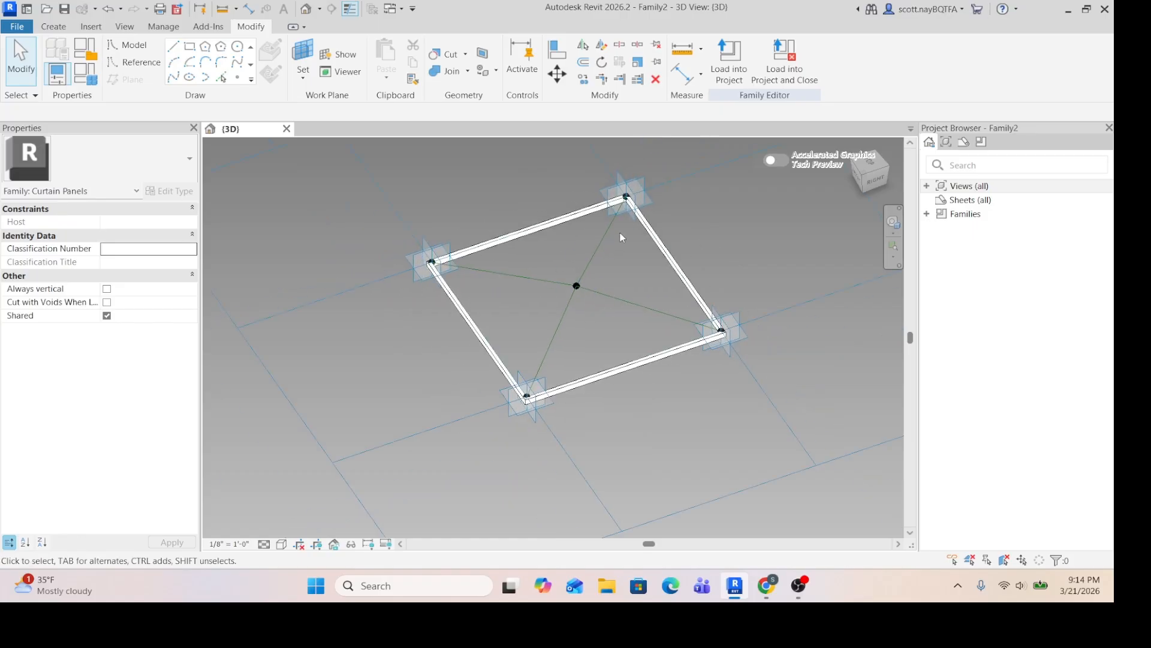
scroll(620, 232, "up", 4)
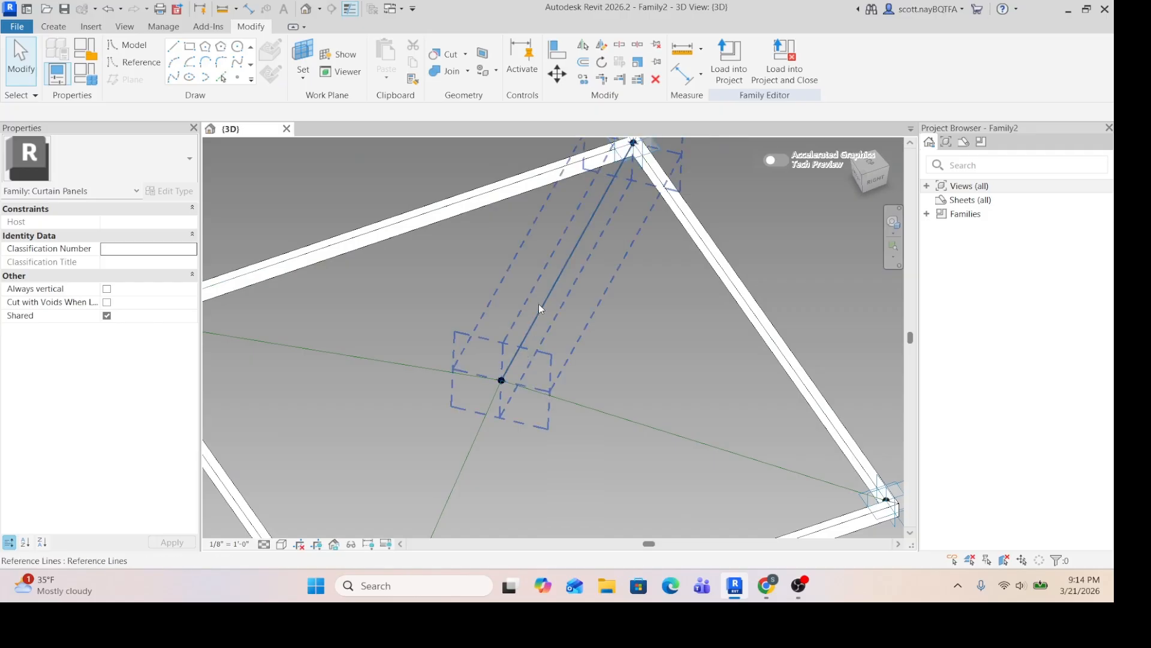
scroll(539, 303, "down", 2)
left_click(871, 180)
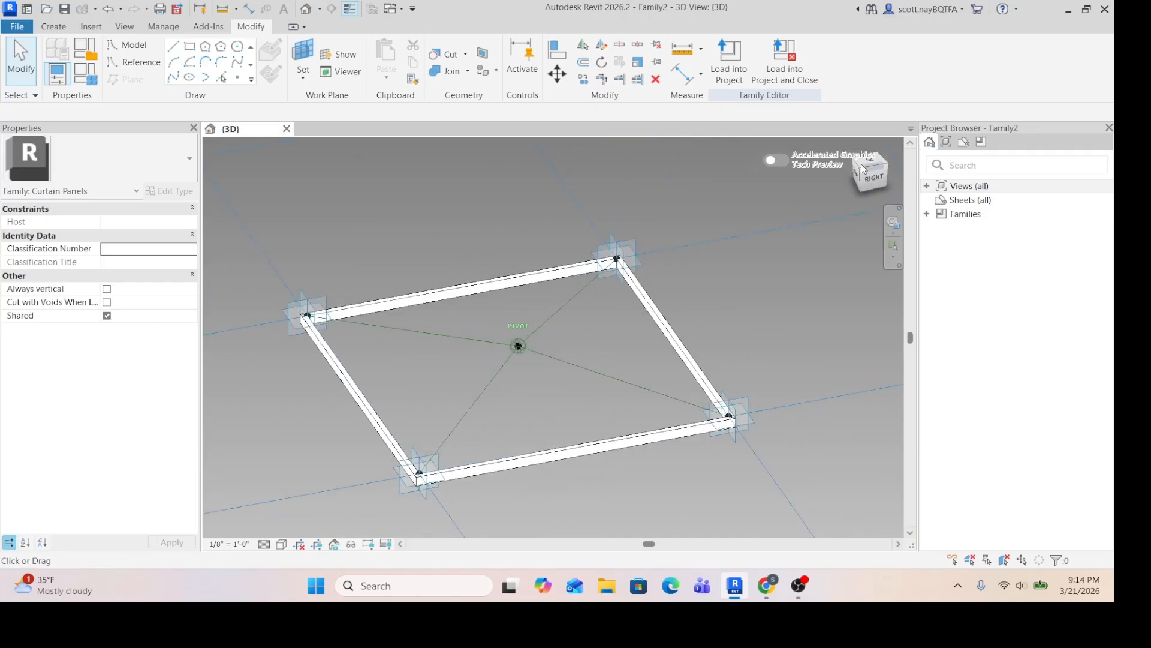
left_click(858, 167)
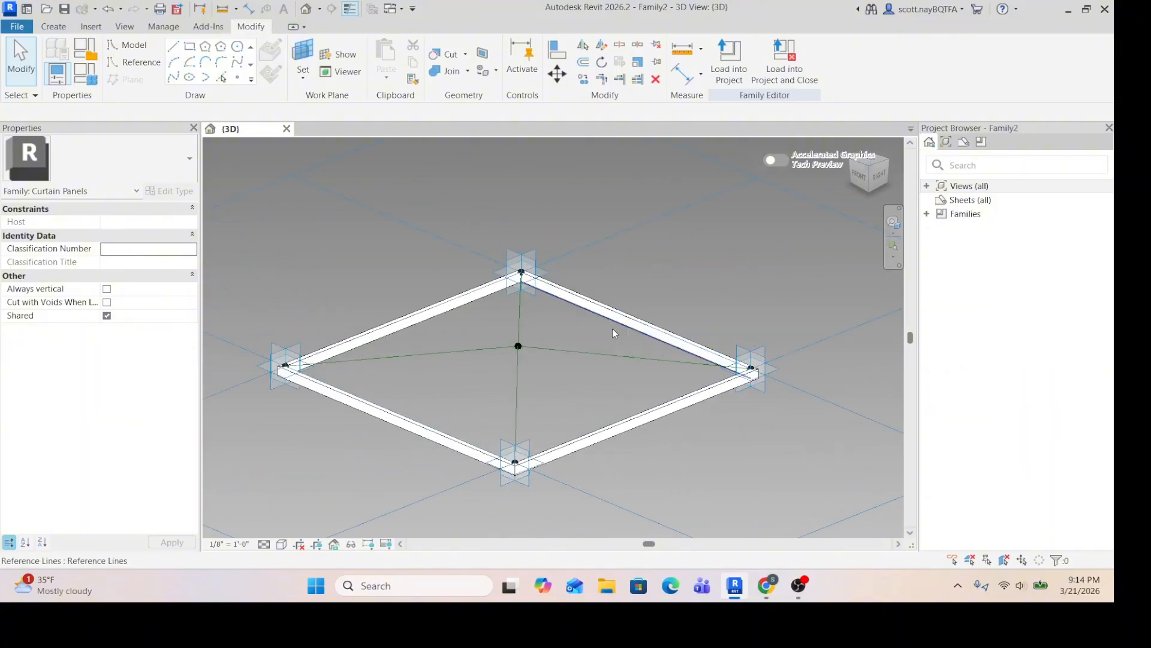
scroll(505, 354, "up", 5)
scroll(542, 345, "up", 2)
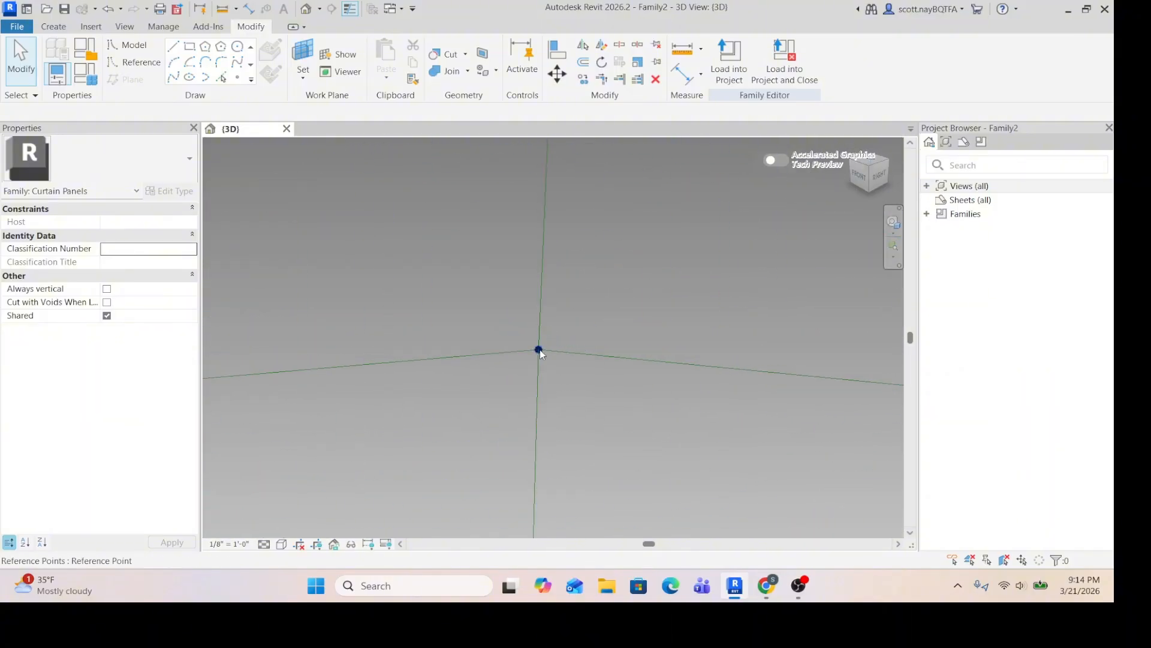
left_click(539, 350)
scroll(527, 297, "down", 3)
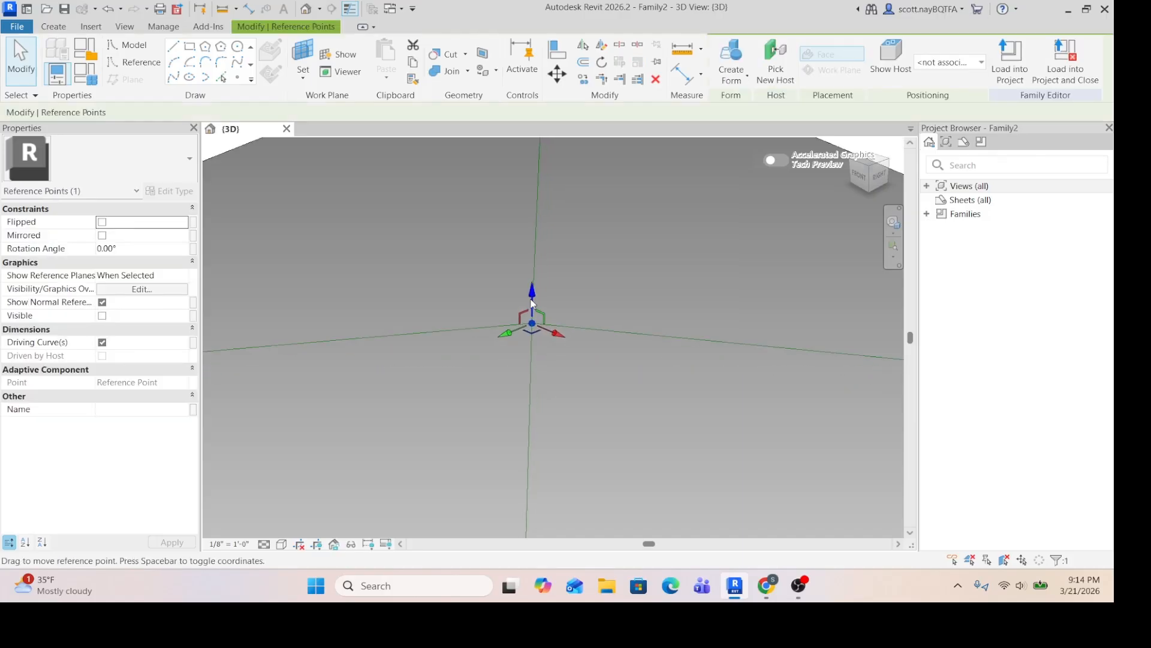
left_click_drag(536, 280, 542, 231)
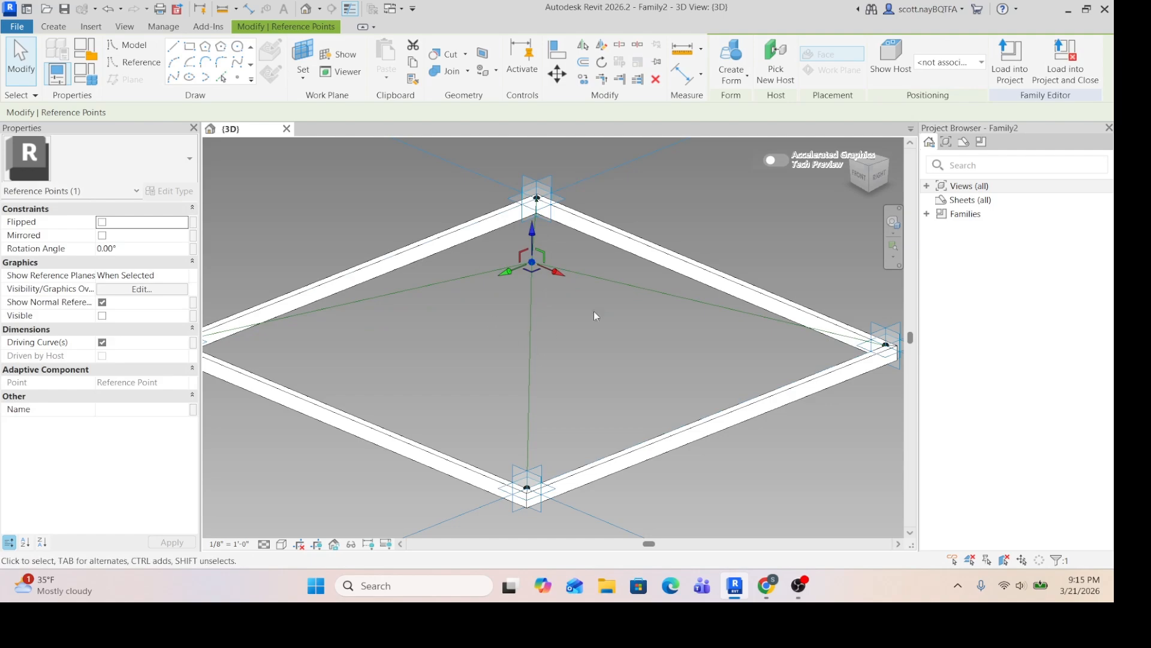
In the back view, lower the center reference point vertically to make the pyramid shallower
scroll(600, 309, "down", 1)
left_click_drag(869, 176, 645, 180)
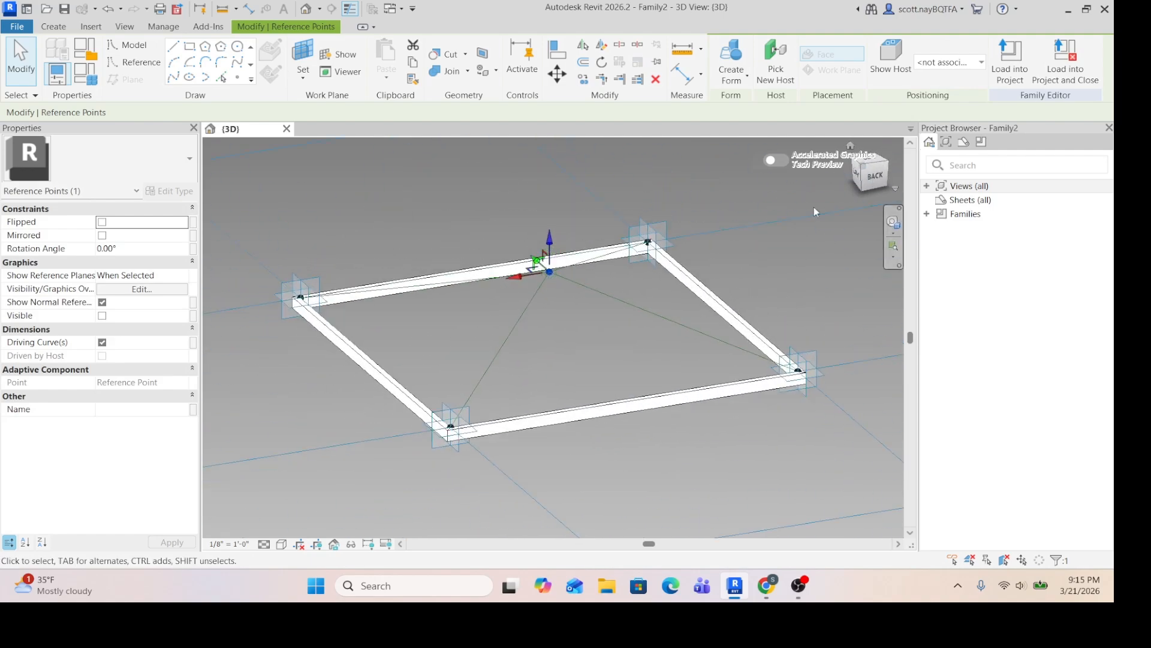
scroll(516, 281, "up", 5)
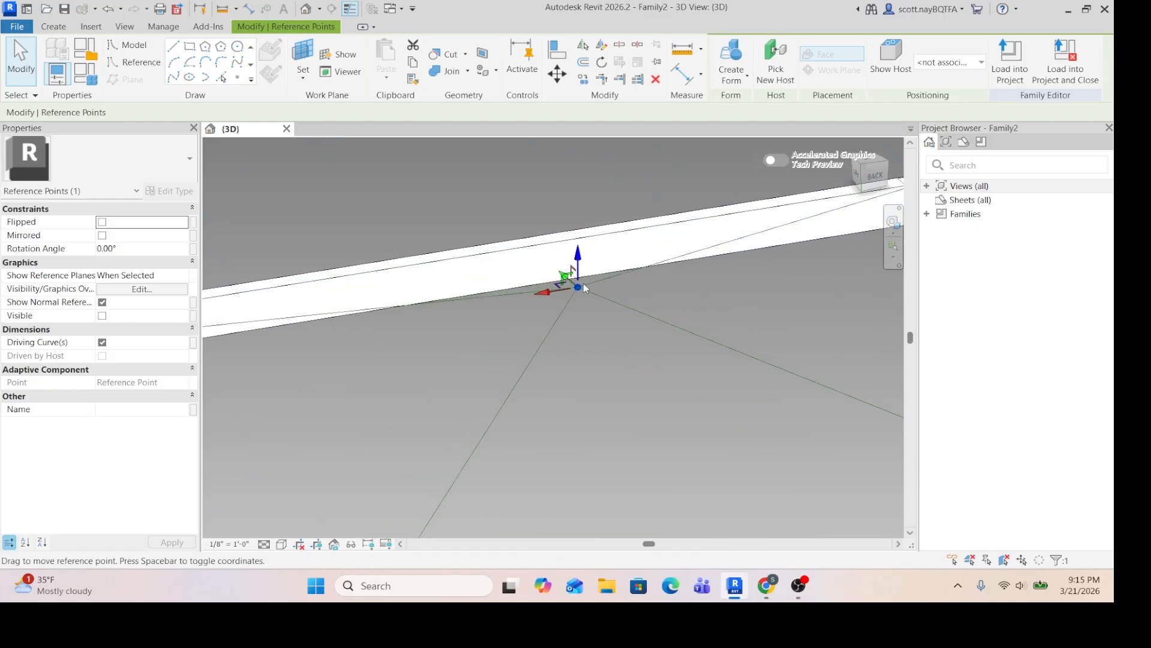
scroll(590, 286, "down", 3)
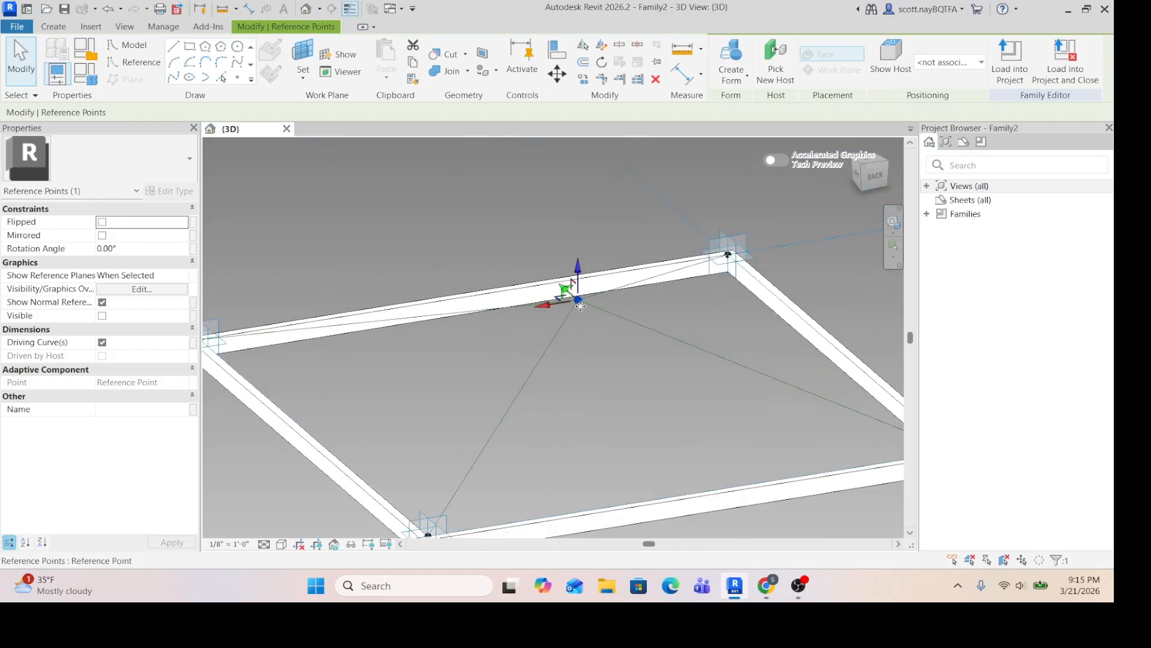
left_click(873, 175)
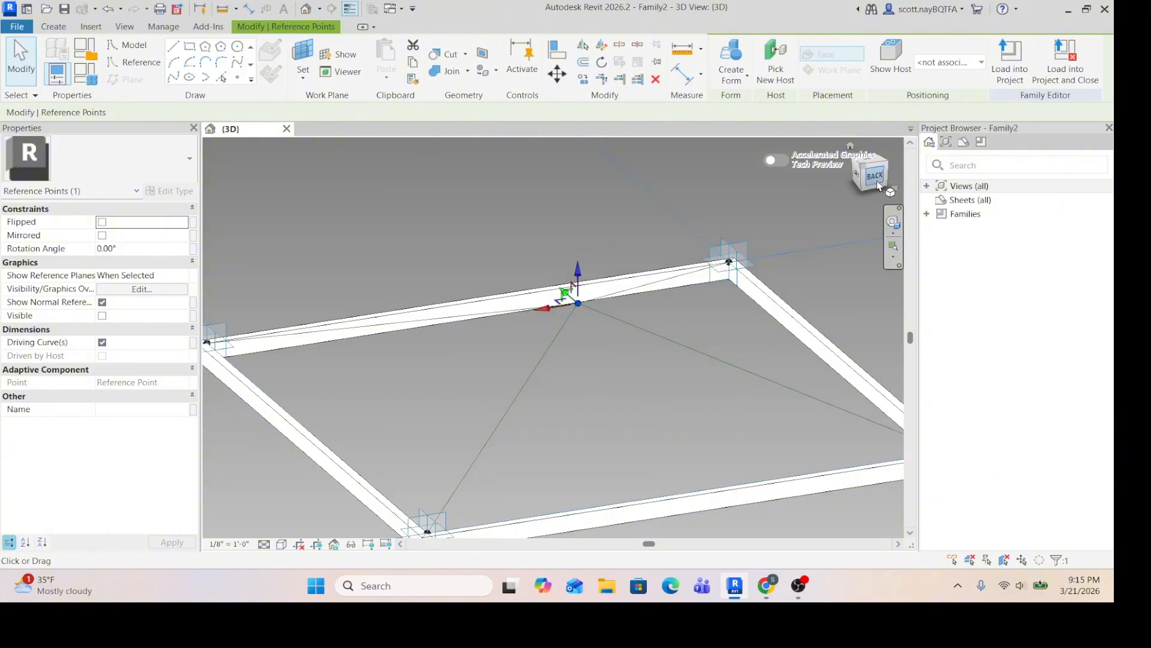
scroll(570, 360, "up", 4)
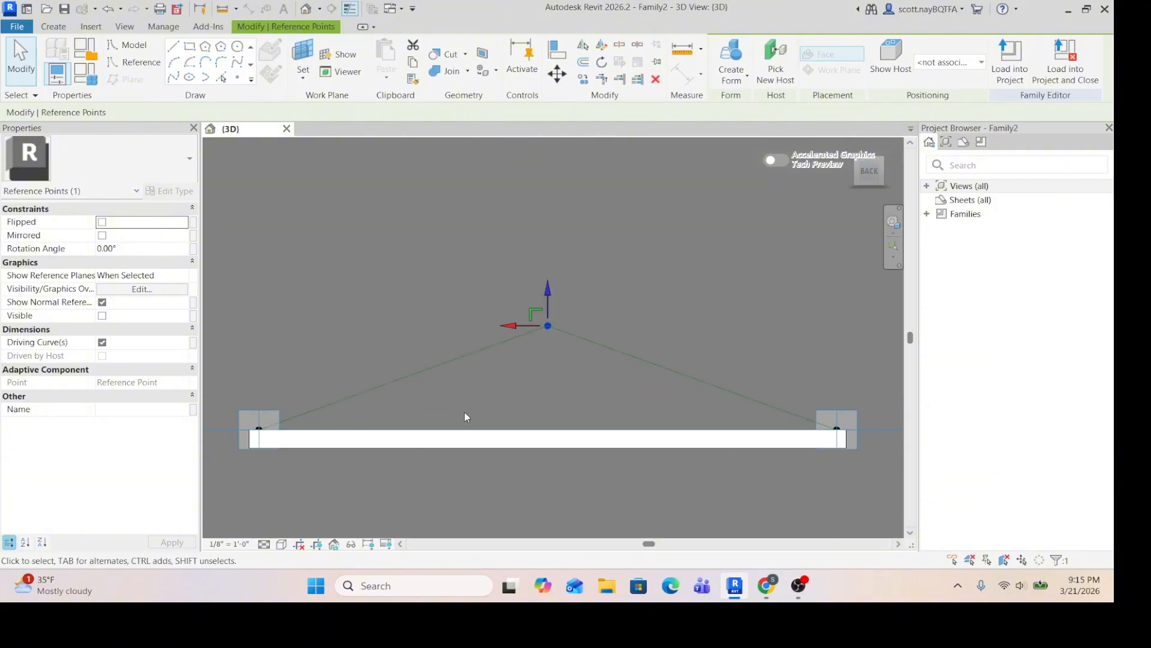
scroll(555, 293, "up", 3)
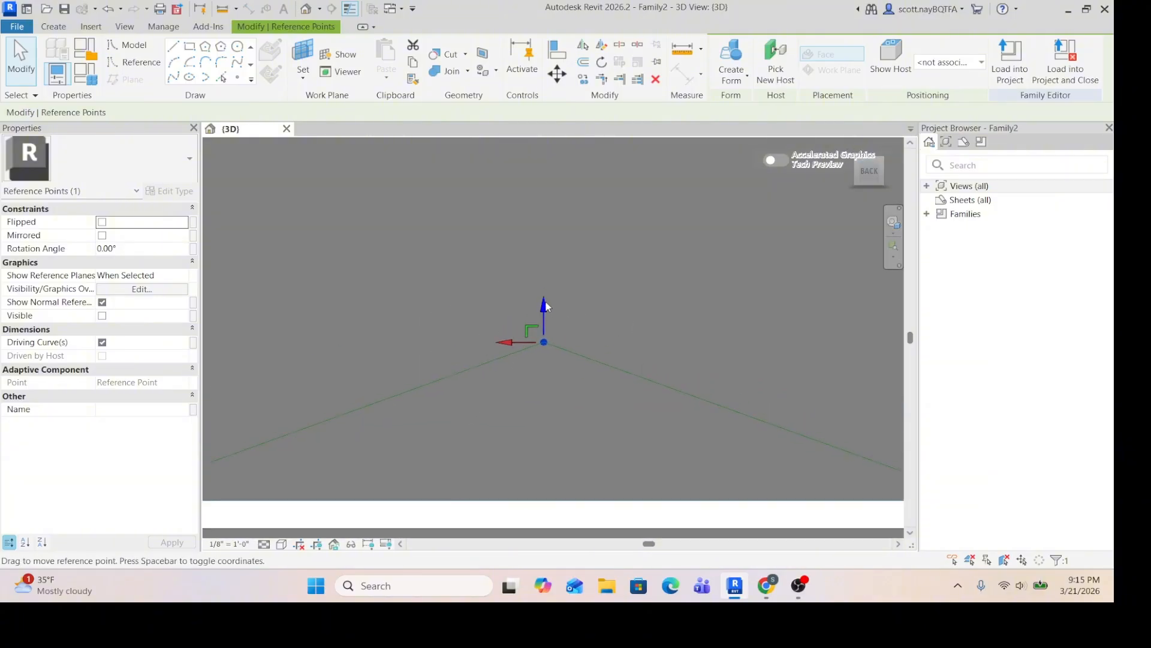
left_click_drag(543, 307, 542, 364)
left_click(613, 300)
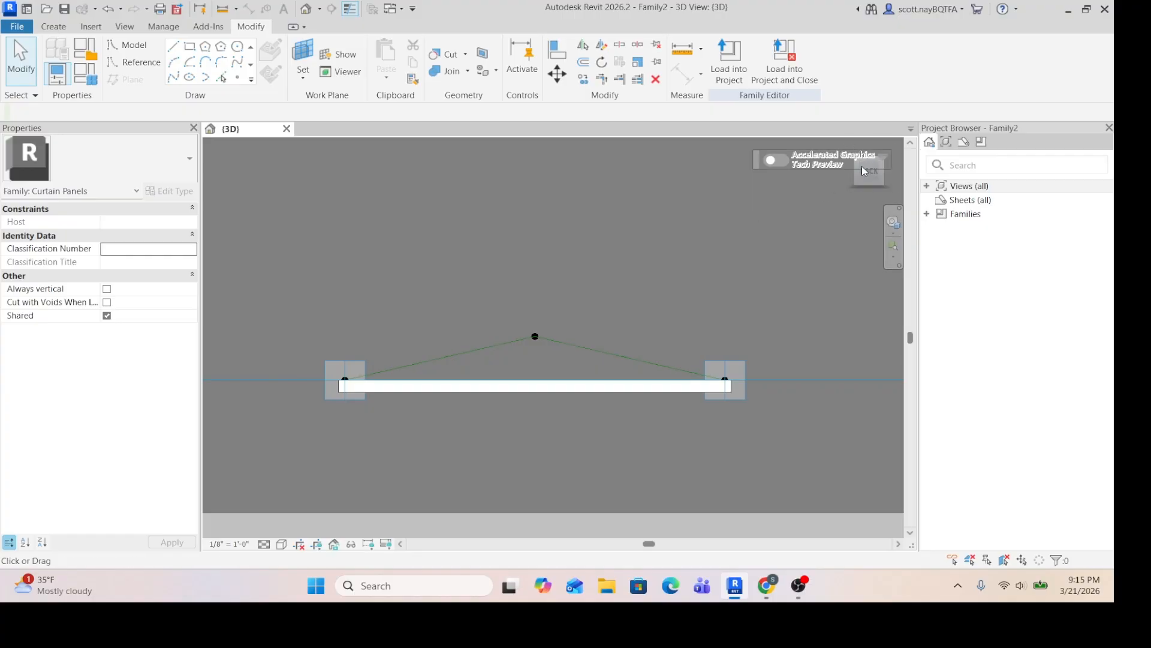
Place one reference point partway along the nearest corner's reference line and another along the right corner's reference line
left_click_drag(880, 178, 812, 218)
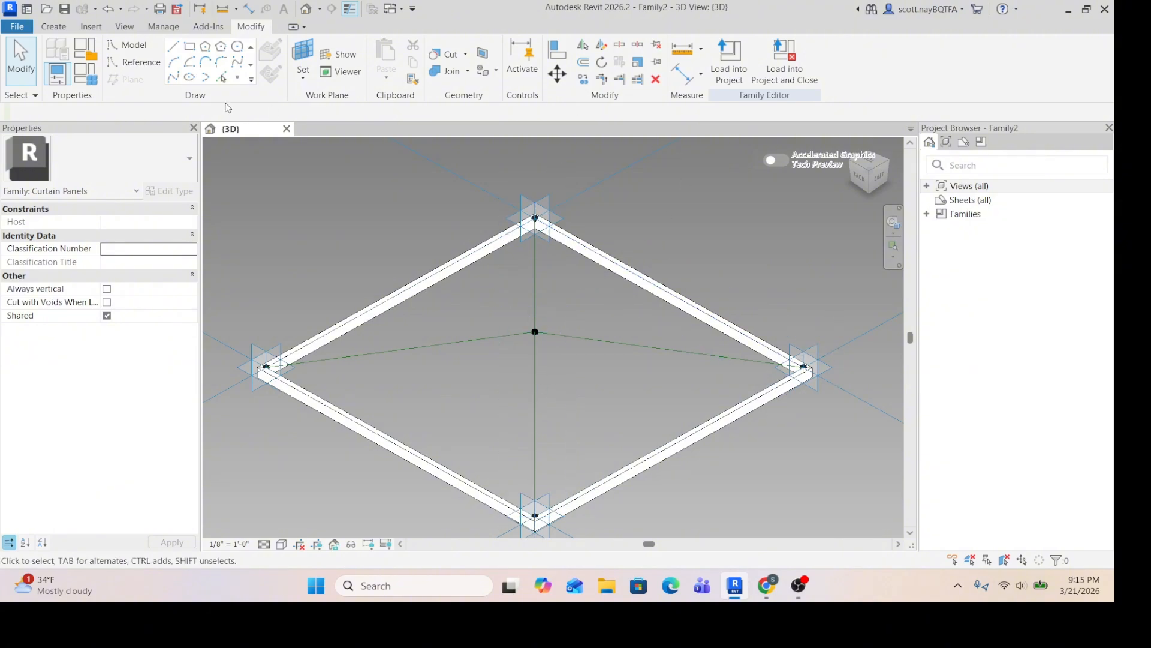
left_click(237, 77)
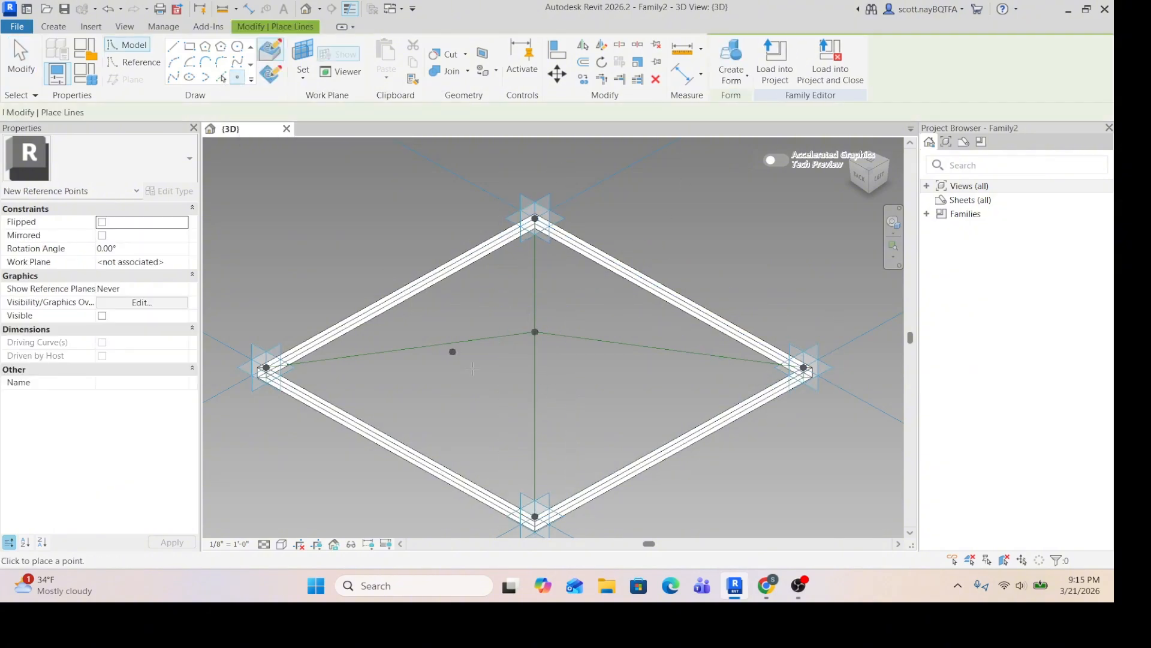
left_click(535, 424)
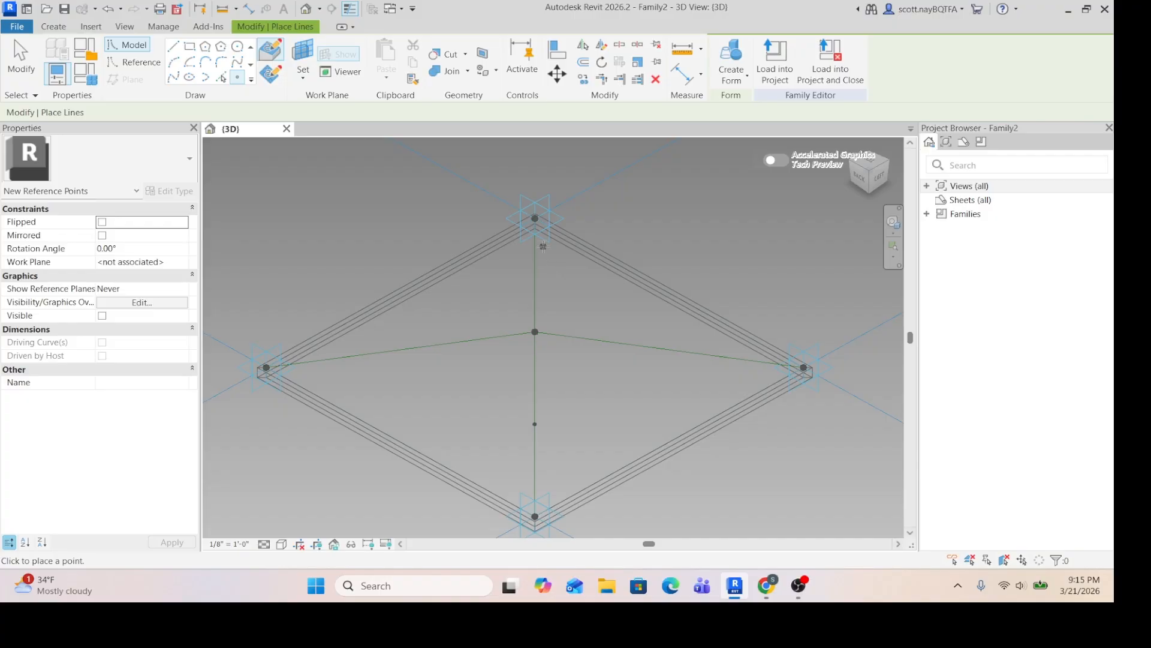
left_click(522, 270)
left_click(670, 348)
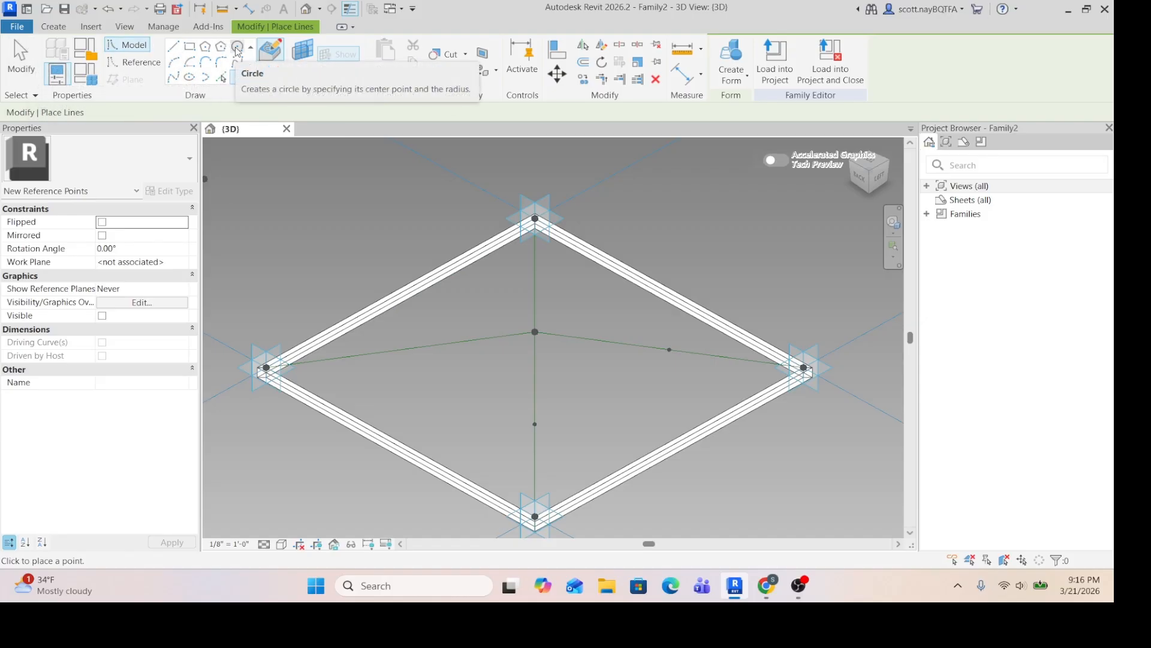
Set the work plane on the nearest line's reference point and draw a model circle of 0' 0 1/4" radius centered on it
left_click(304, 50)
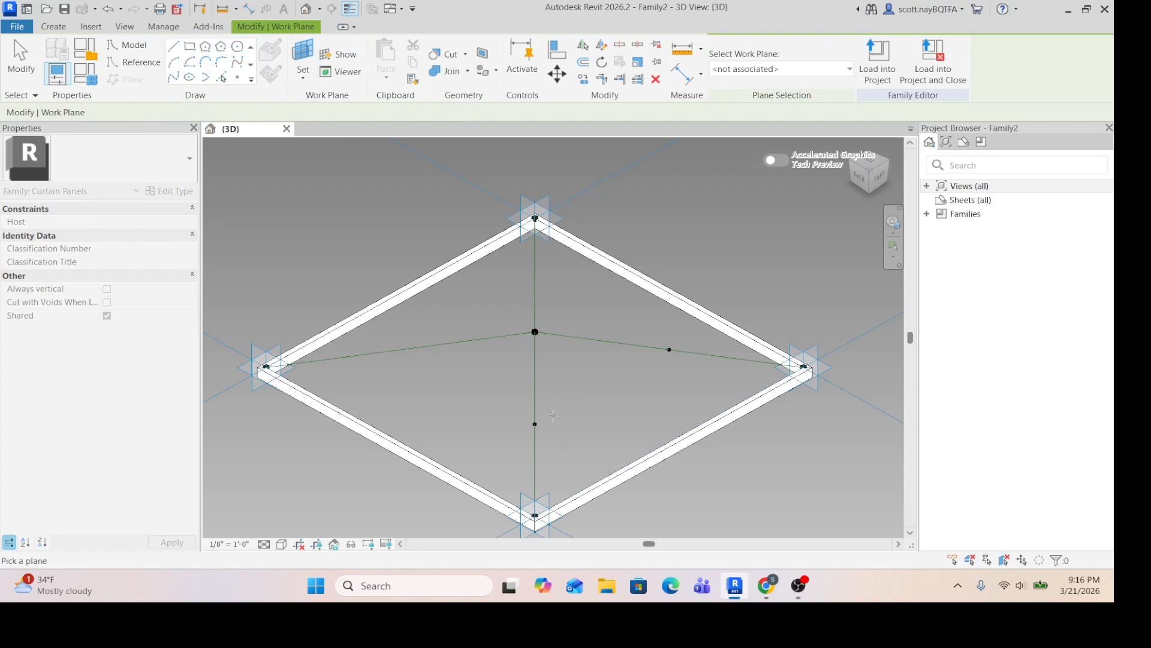
scroll(553, 415, "up", 5)
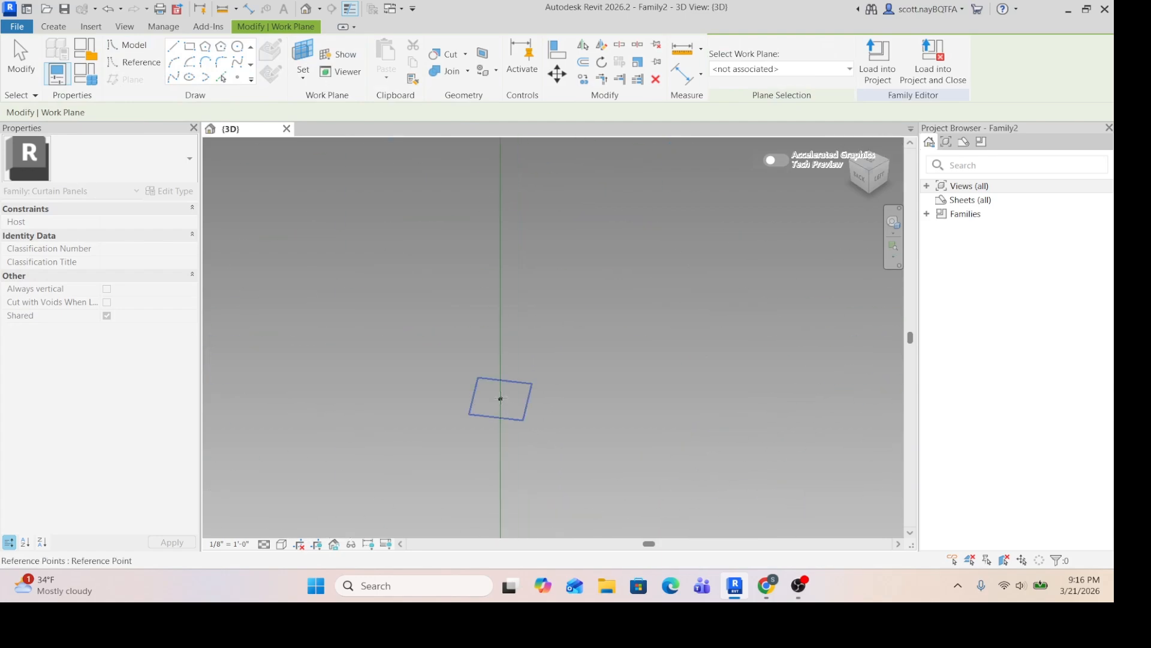
left_click(500, 397)
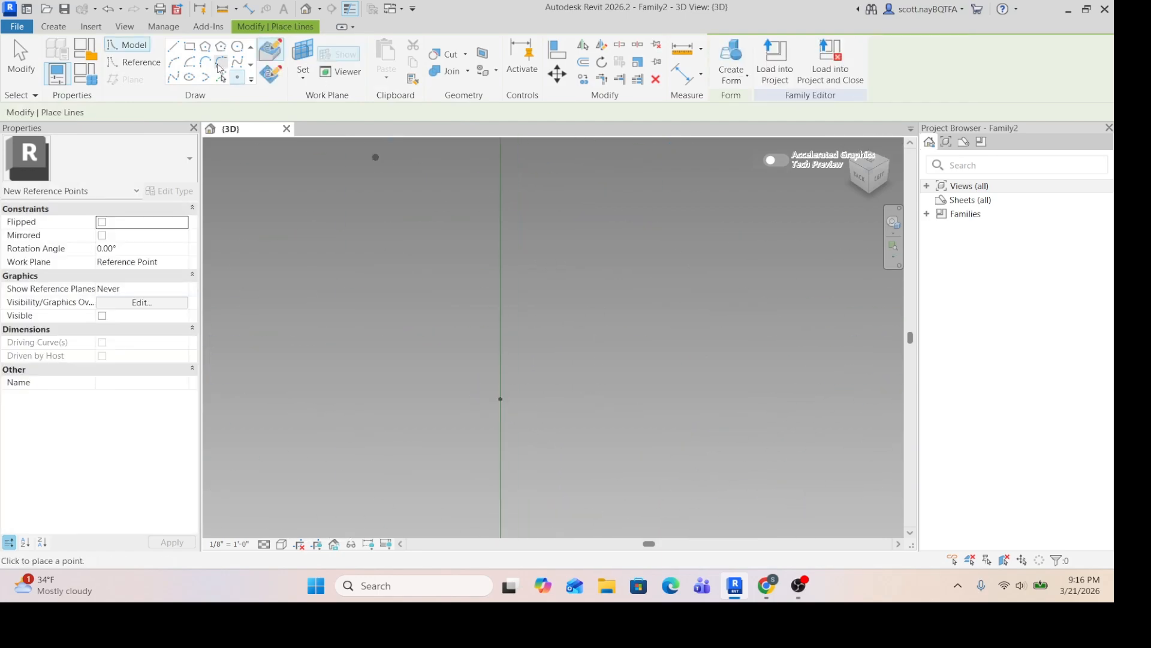
left_click(237, 46)
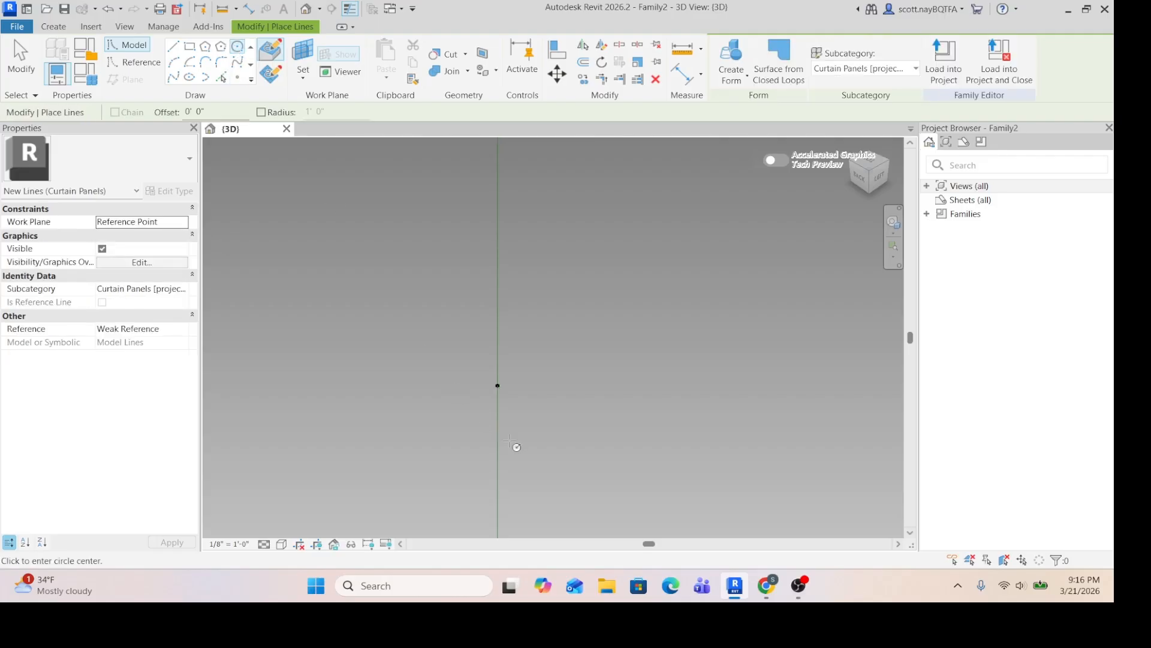
left_click(493, 367)
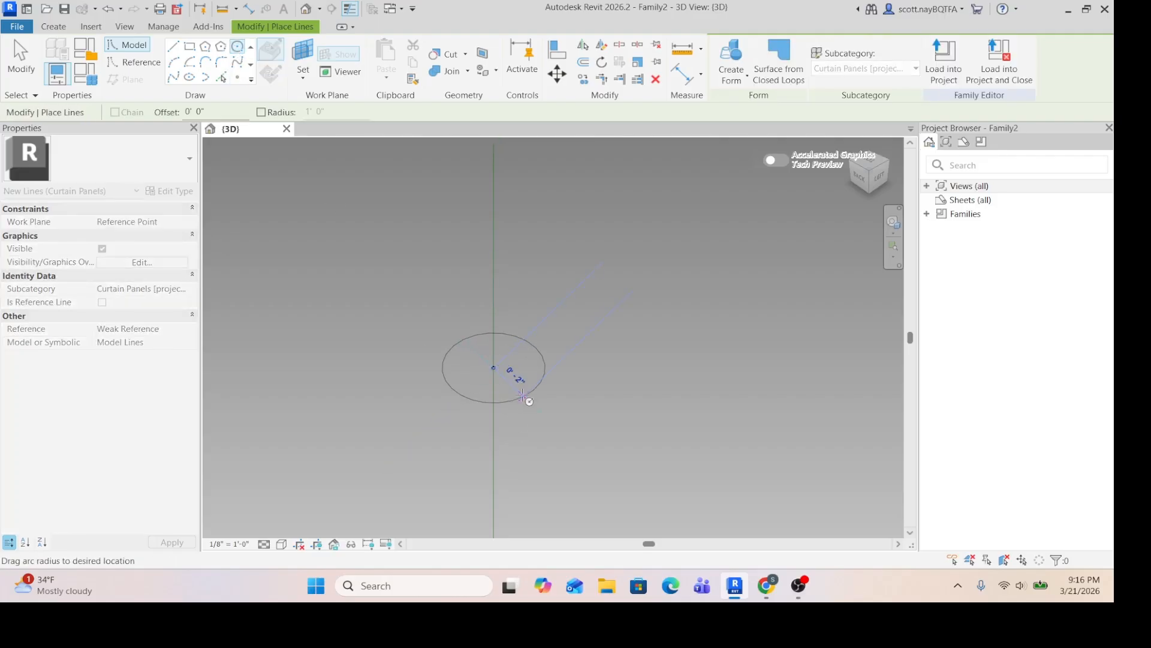
scroll(520, 392, "up", 3)
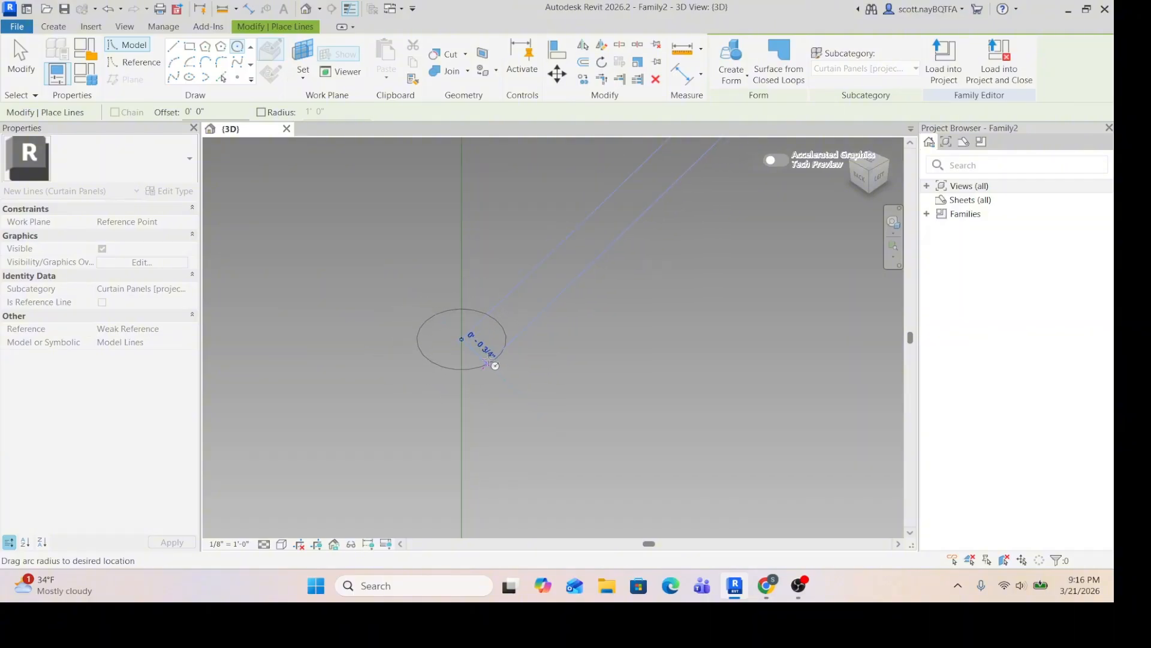
scroll(482, 356, "up", 2)
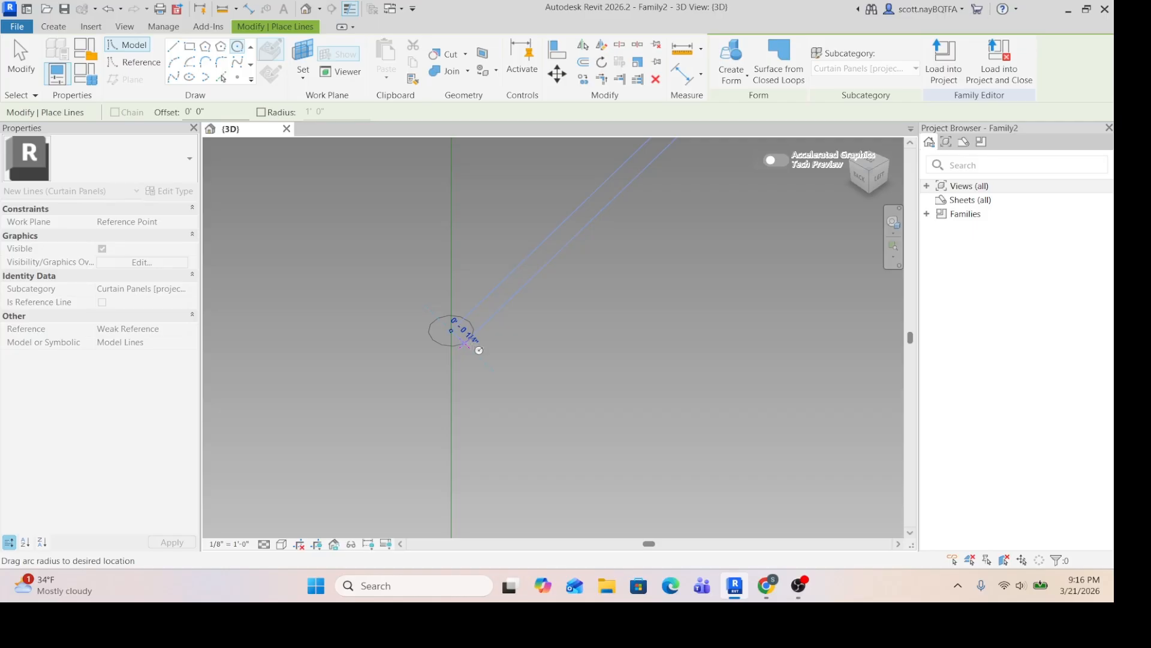
left_click(474, 345)
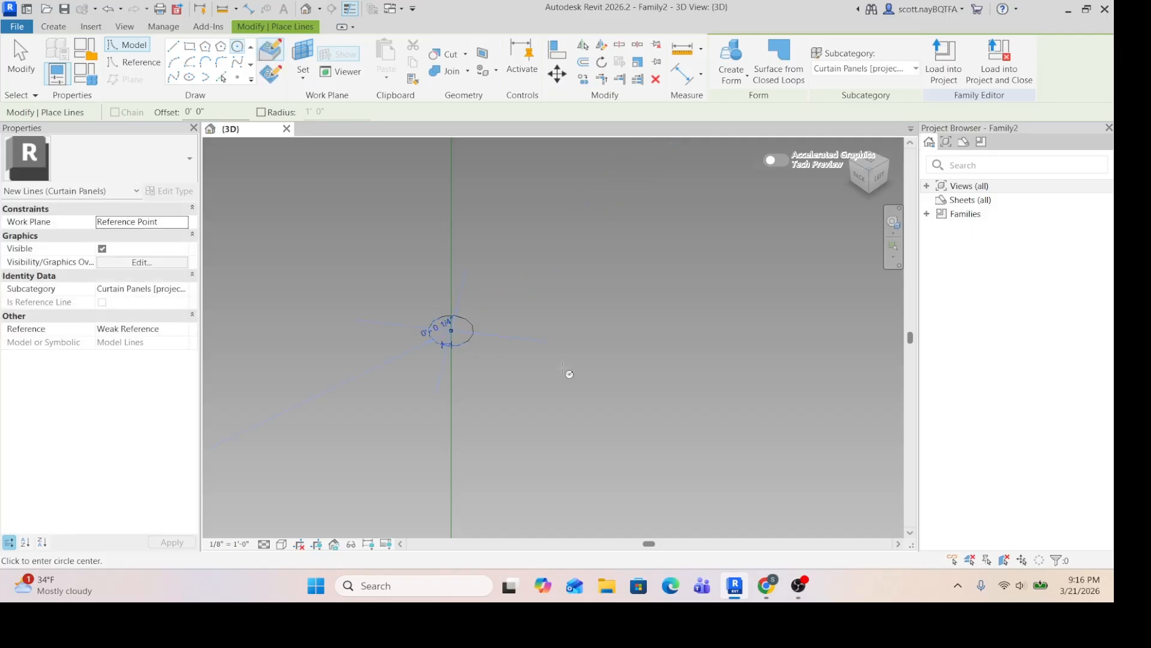
scroll(519, 369, "down", 5)
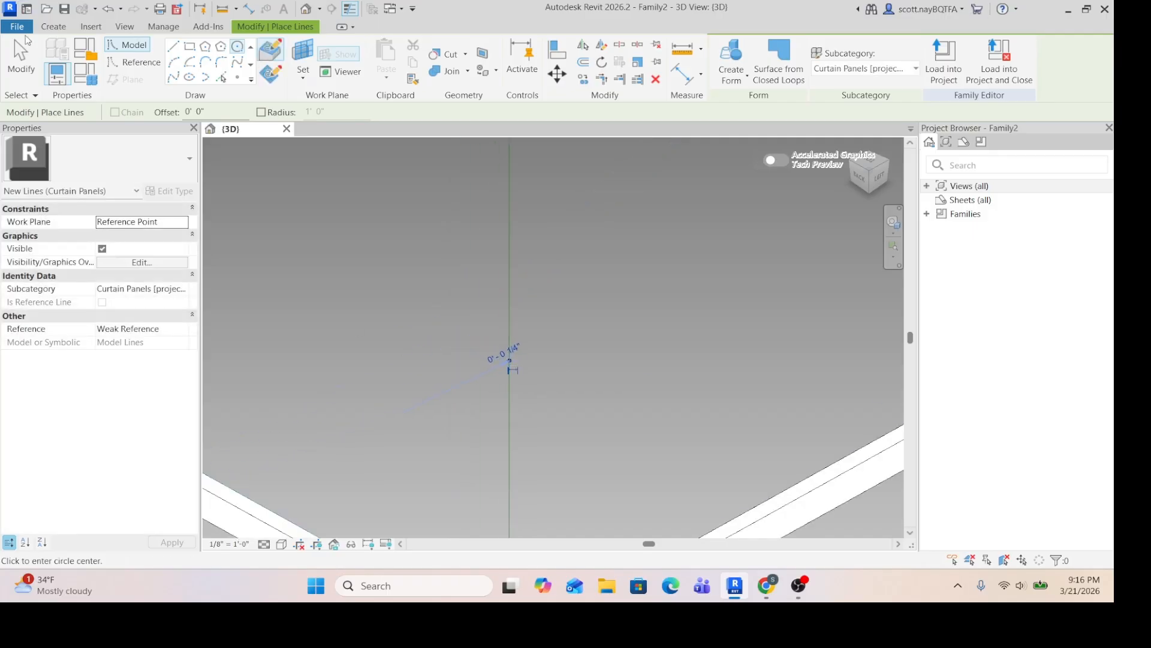
key("Escape")
key("Escape")
Create a solid form by sweeping the 1/4" radius circle along the two reference lines running from the nearest corner through the center to the far corner
scroll(539, 376, "up", 5)
middle_click_drag(539, 376, 412, 331)
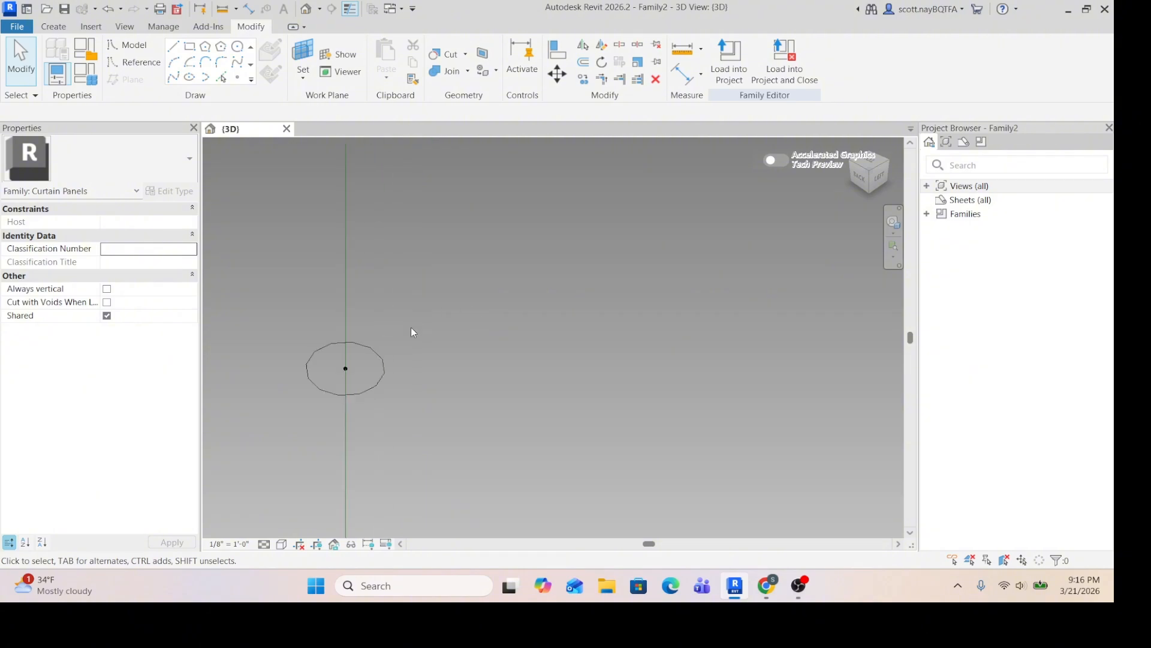
left_click(384, 357)
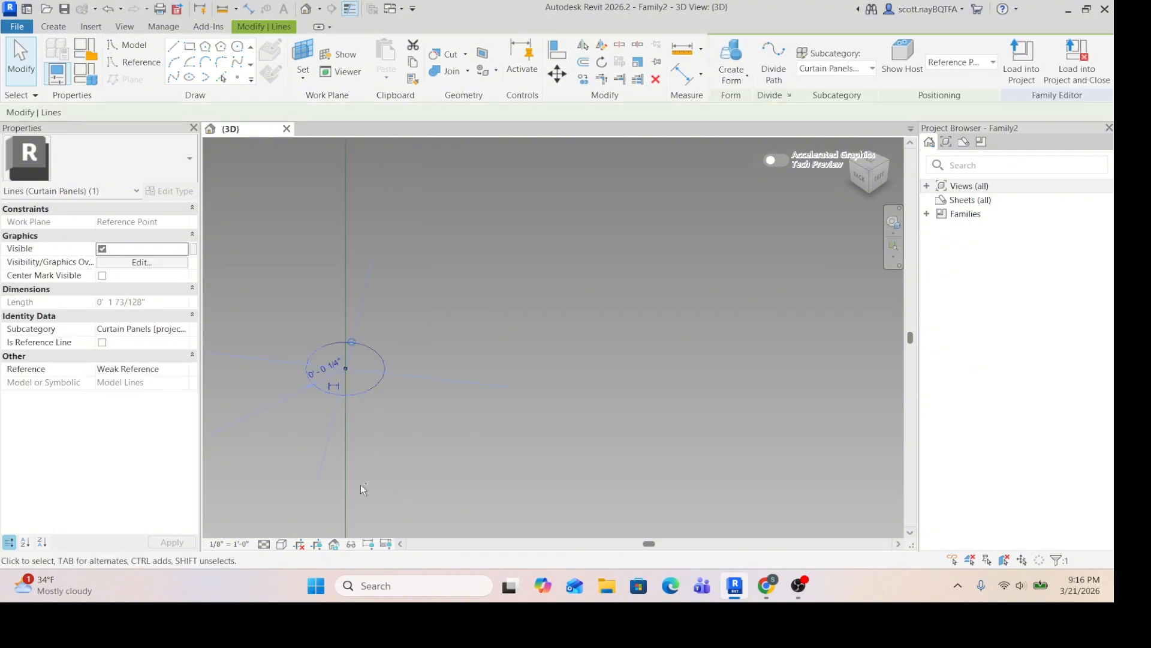
left_click(344, 483, "ctrl")
scroll(474, 445, "up", 5)
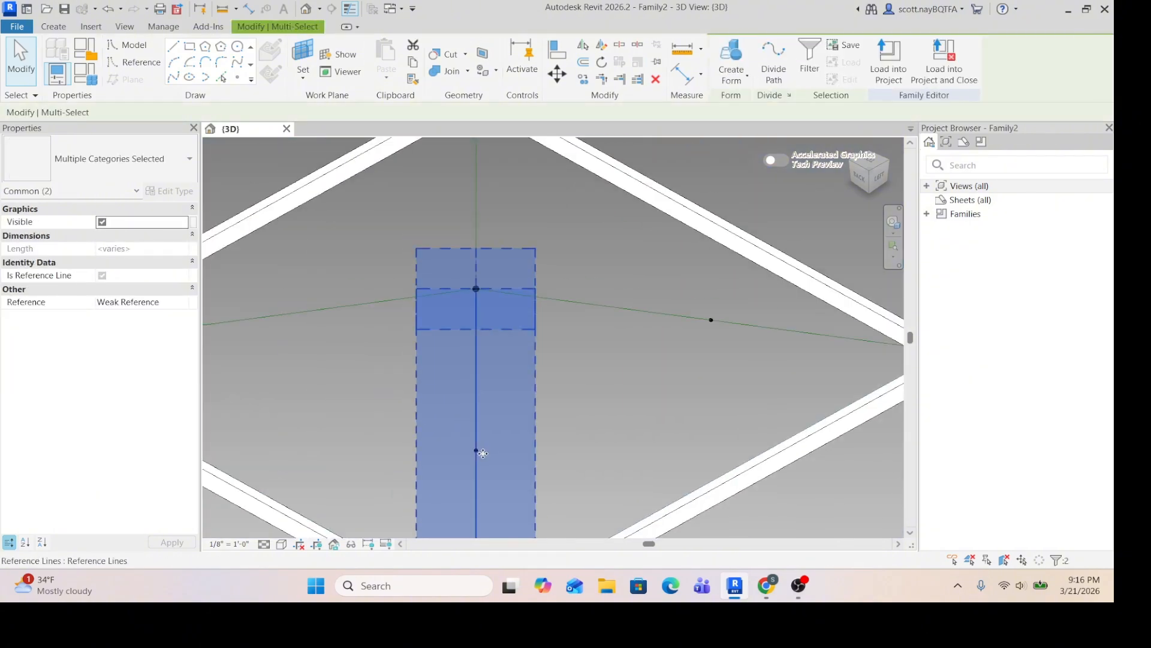
scroll(483, 453, "down", 5)
scroll(455, 290, "up", 5)
left_click(428, 291, "ctrl")
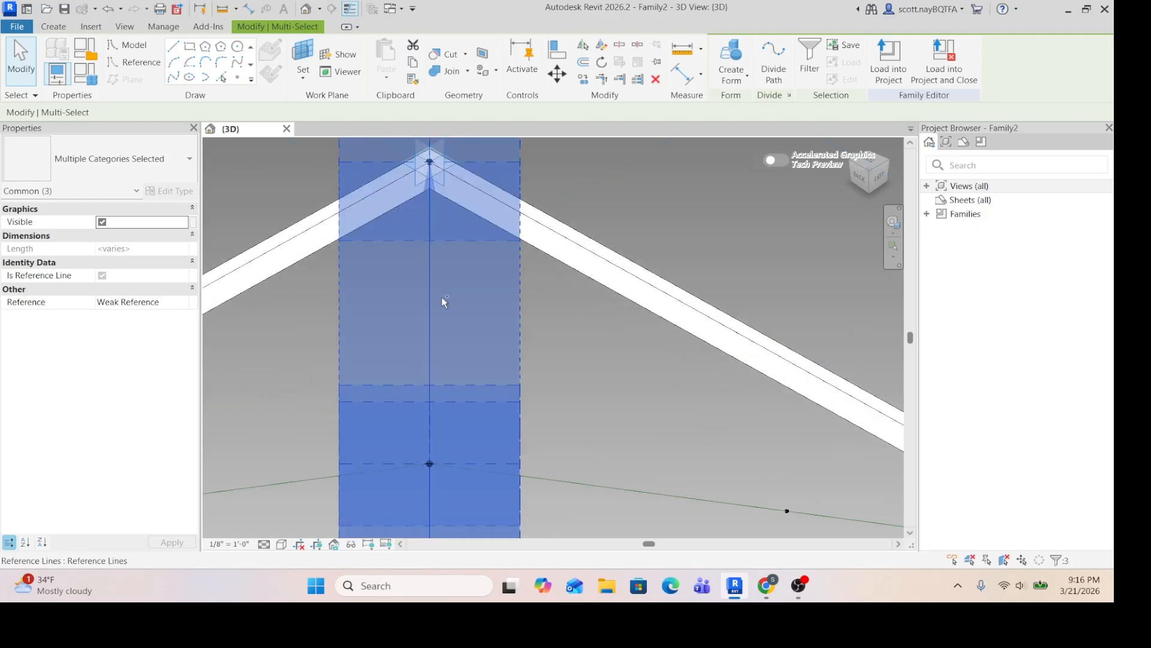
scroll(481, 267, "down", 5)
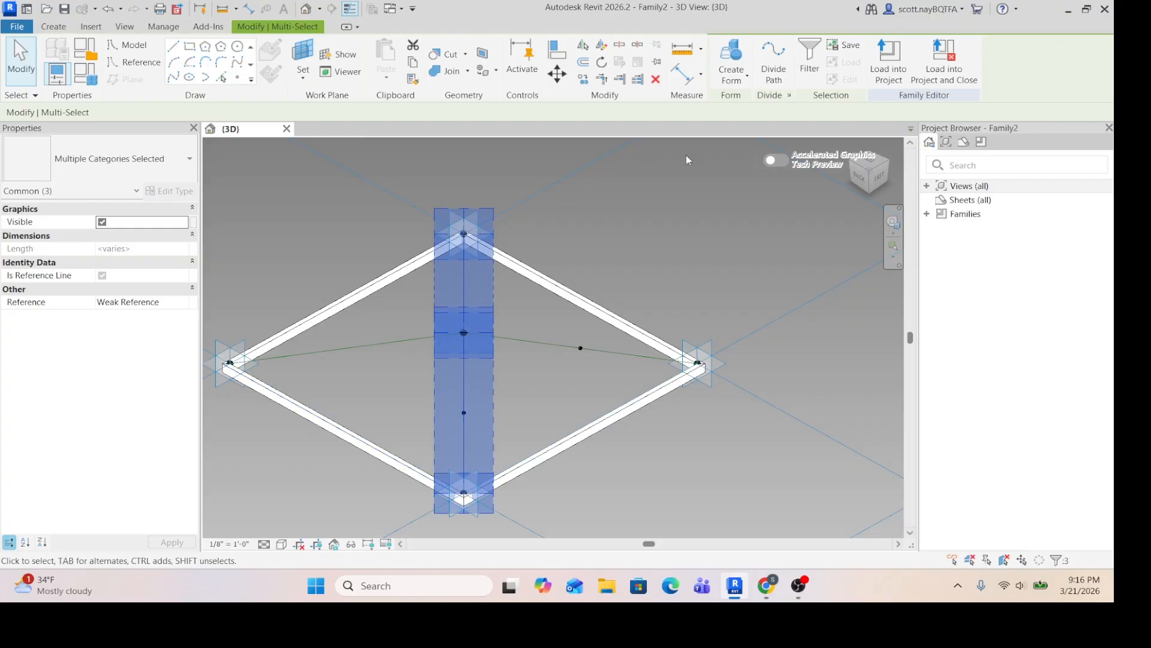
left_click(743, 73)
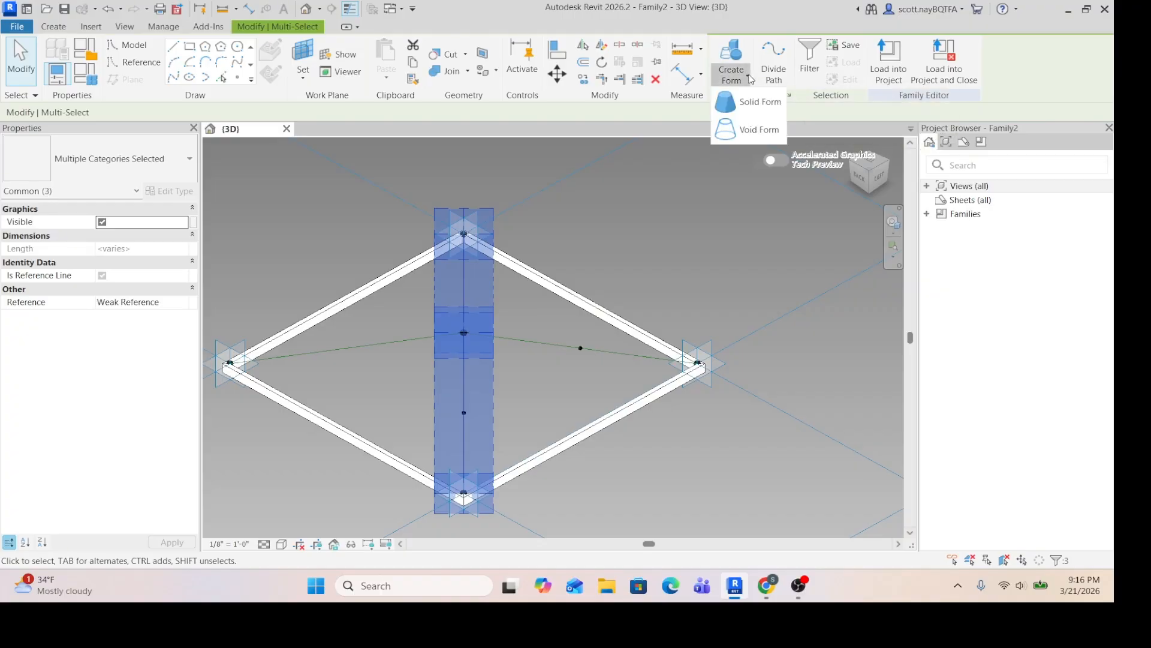
left_click(757, 105)
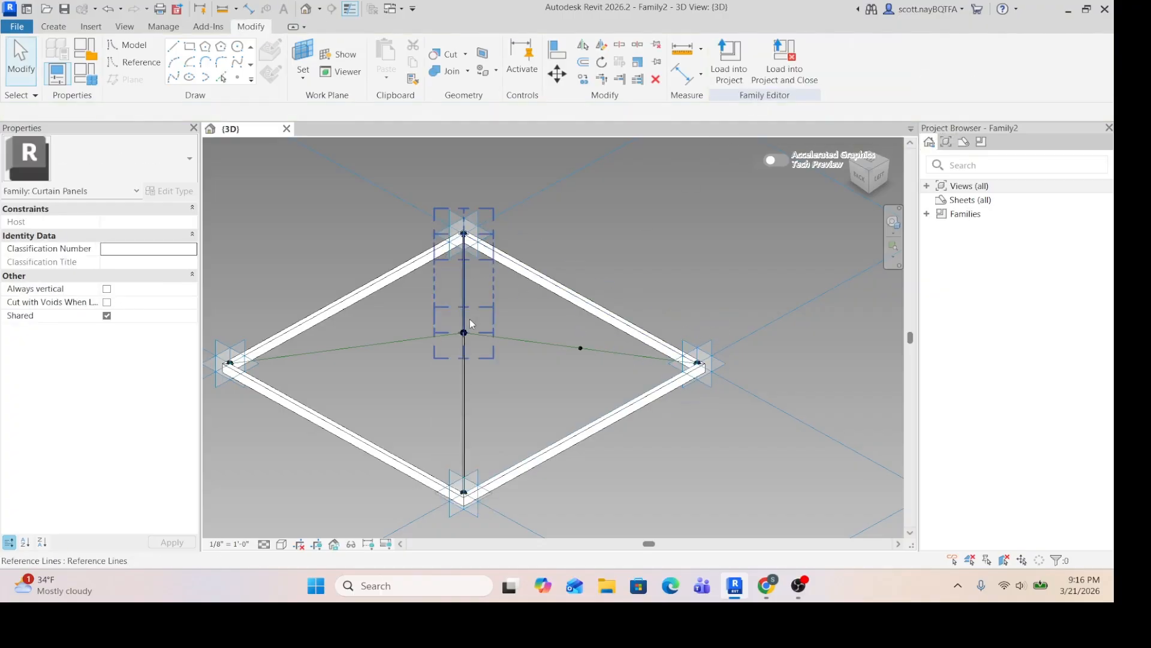
Examine the swept rod's thickness and how it bends at the center reference point
scroll(469, 319, "up", 5)
scroll(524, 257, "up", 5)
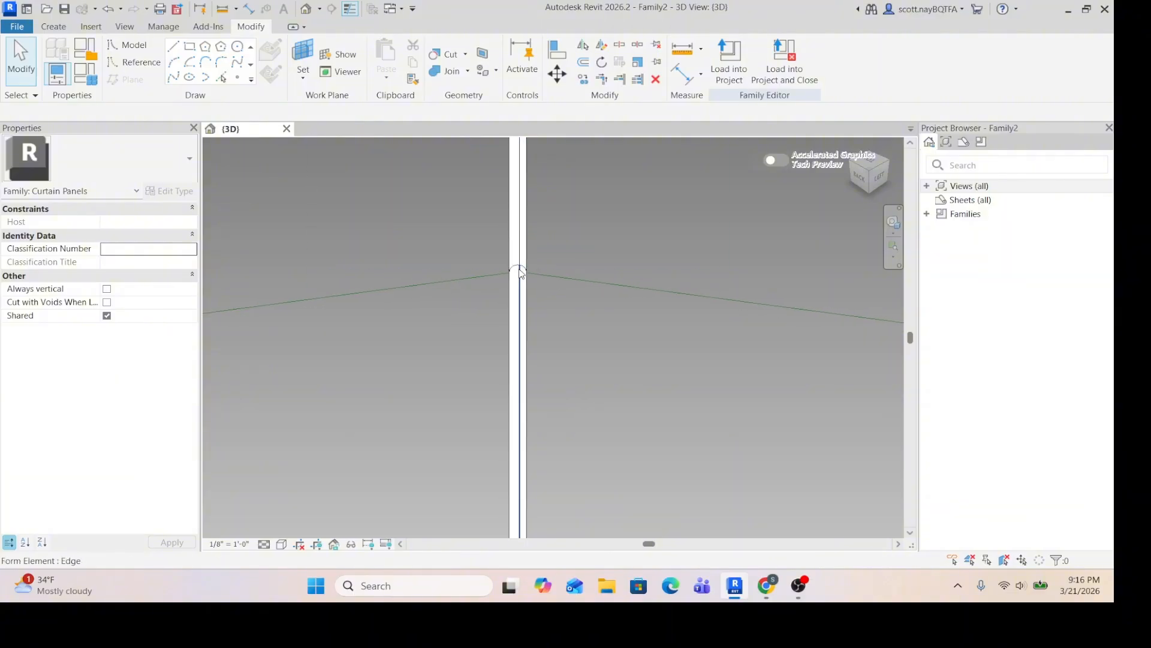
scroll(540, 306, "down", 6)
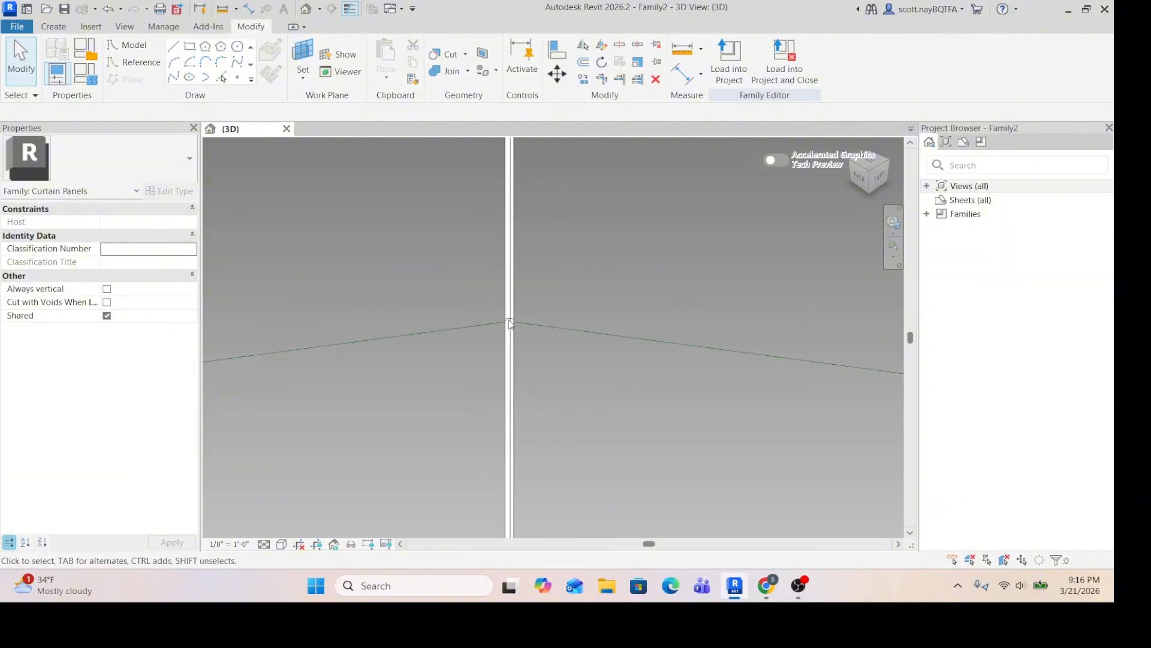
scroll(479, 222, "down", 4)
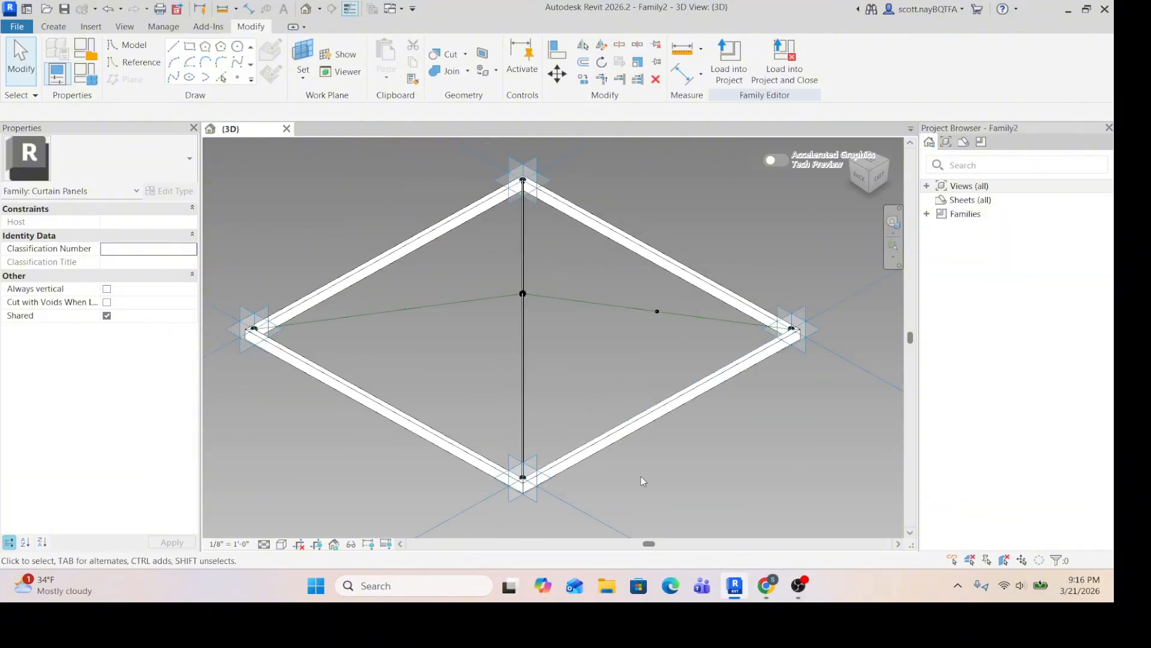
scroll(516, 474, "up", 2)
scroll(525, 465, "down", 2)
scroll(528, 462, "down", 1)
scroll(512, 362, "up", 5)
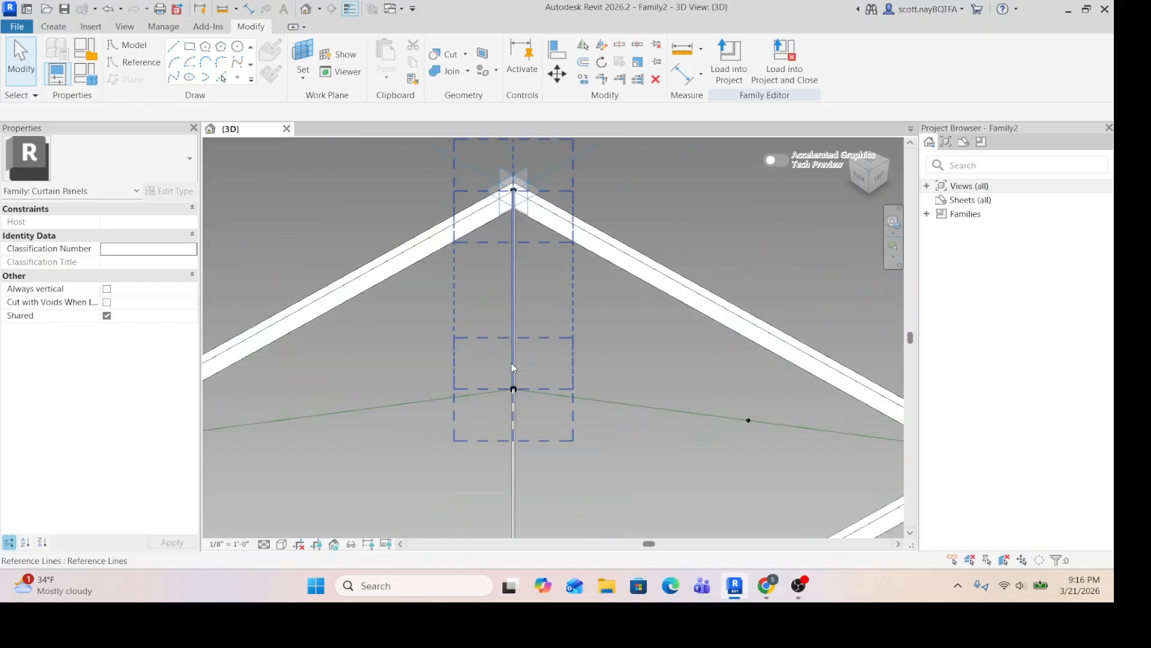
scroll(501, 396, "up", 3)
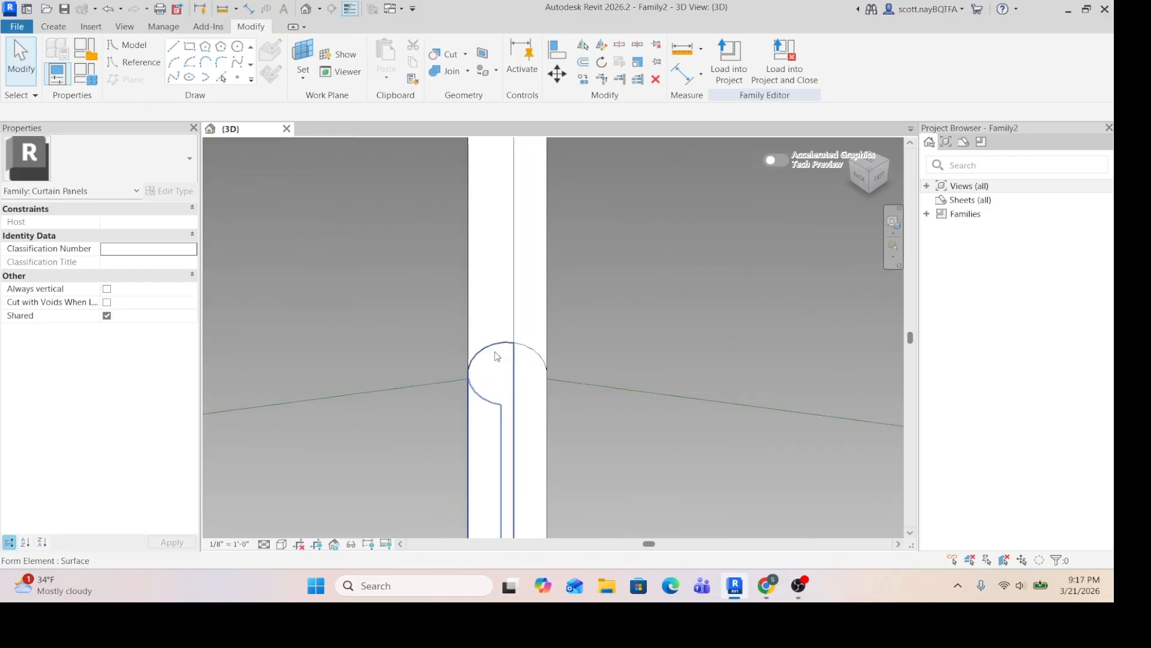
scroll(511, 346, "down", 4)
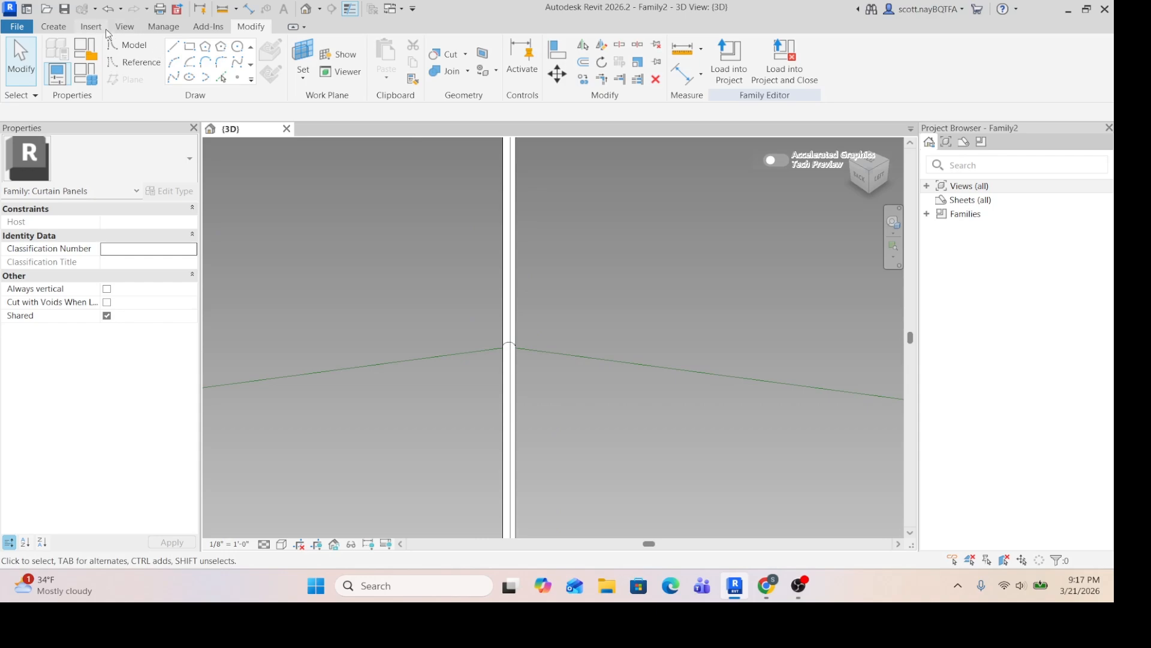
Undo the solid rod form and set the profile circle's radius to 0.5"
scroll(389, 223, "down", 5)
scroll(394, 240, "up", 5)
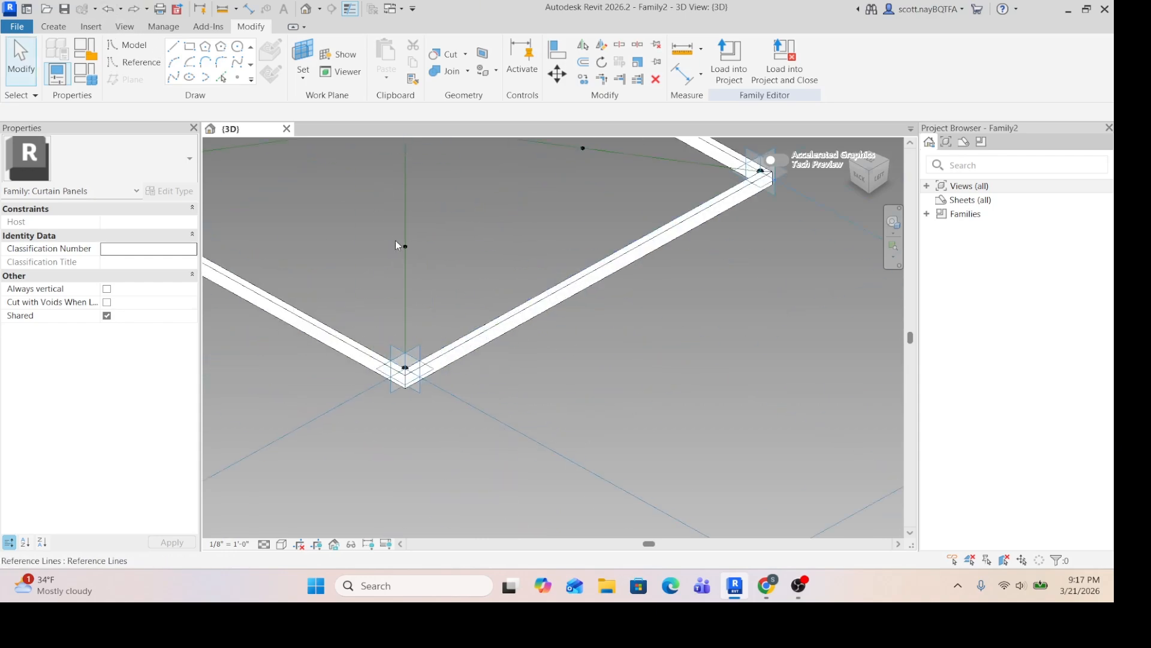
scroll(380, 275, "down", 5)
scroll(373, 291, "up", 5)
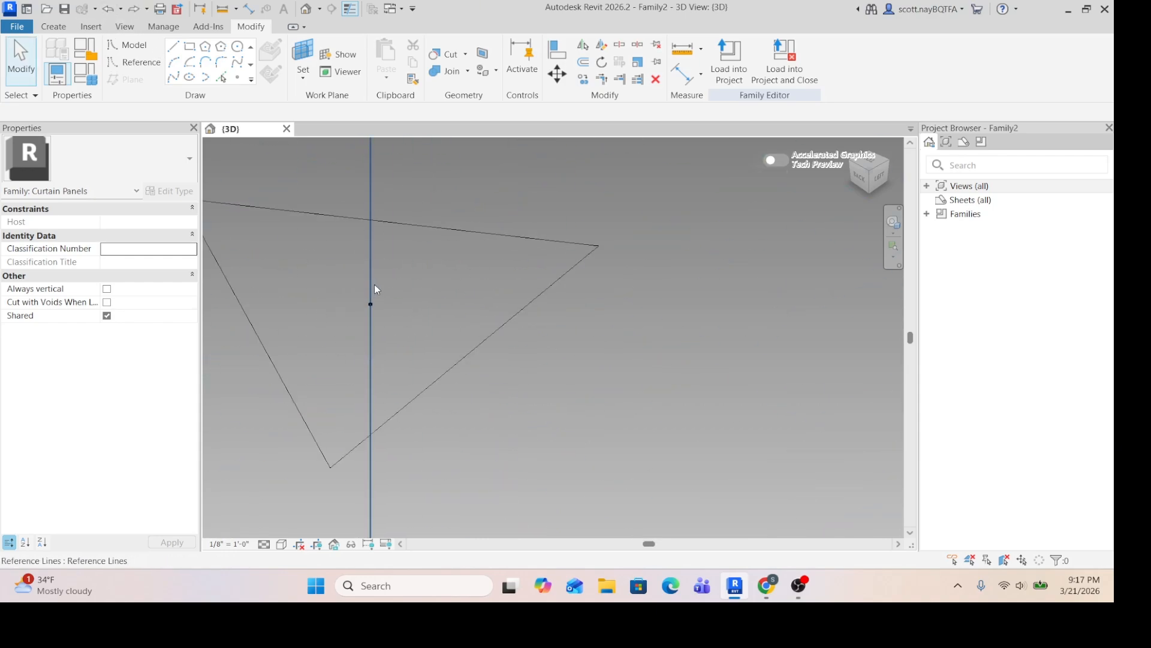
scroll(404, 324, "down", 4)
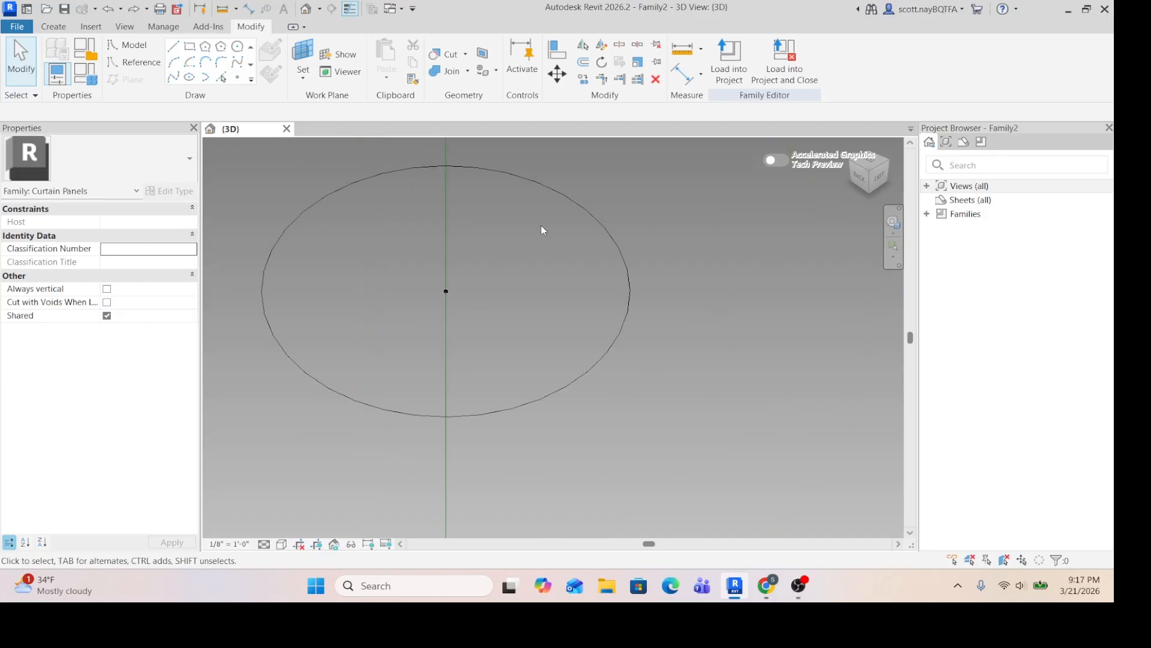
left_click(574, 207)
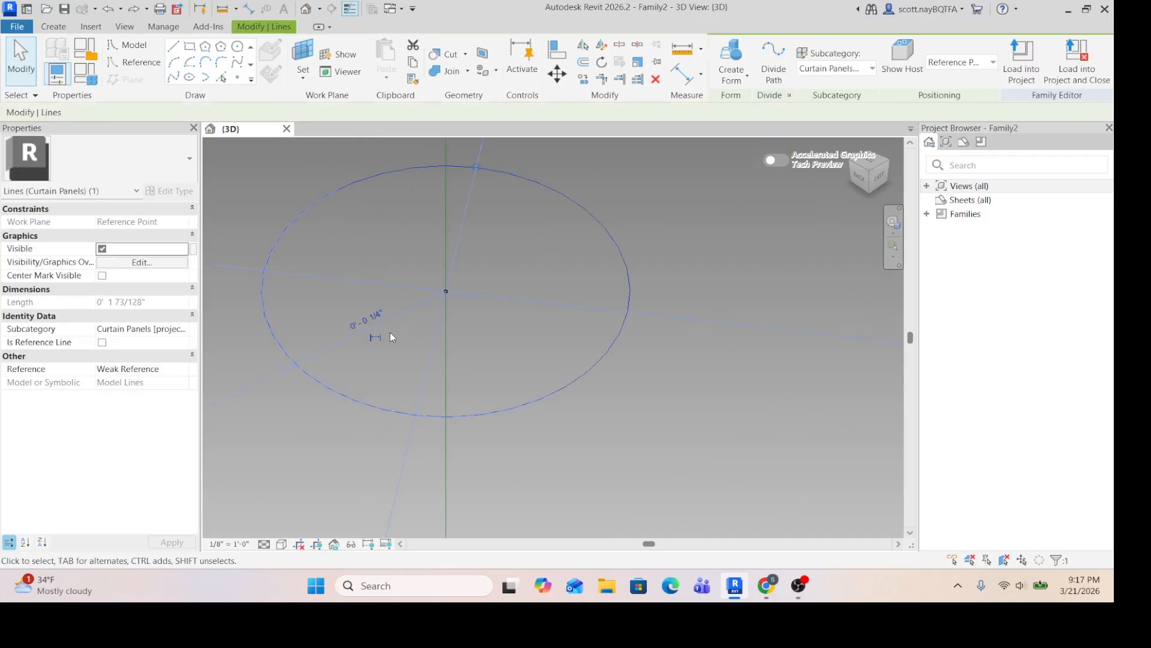
left_click(364, 314)
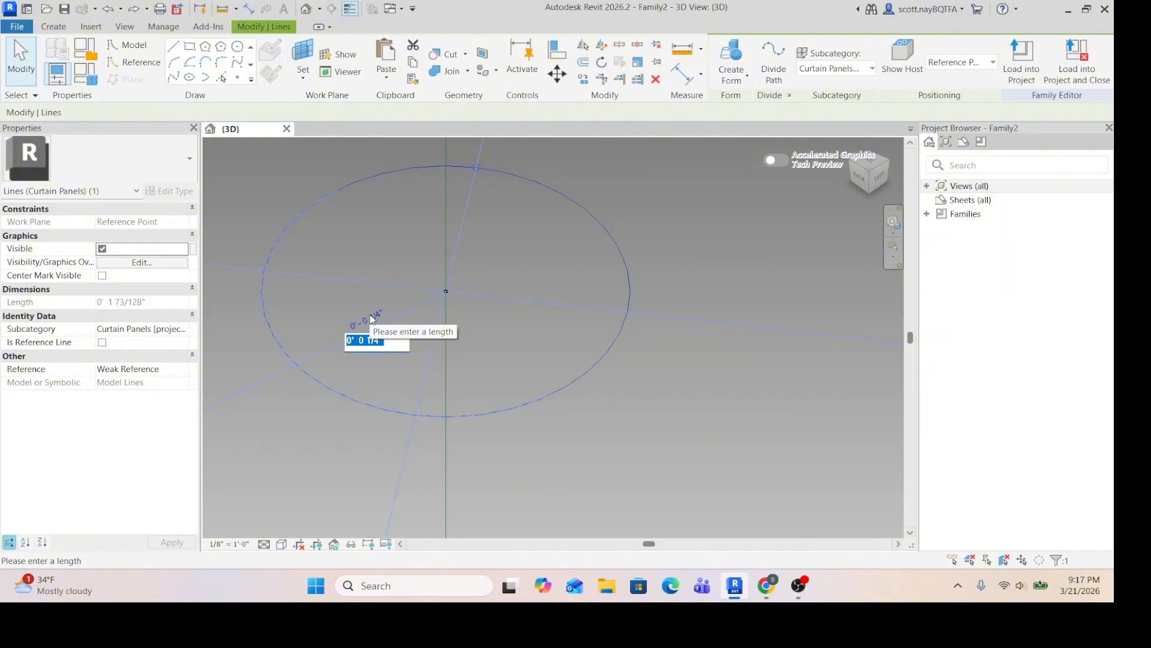
type(".5\"")
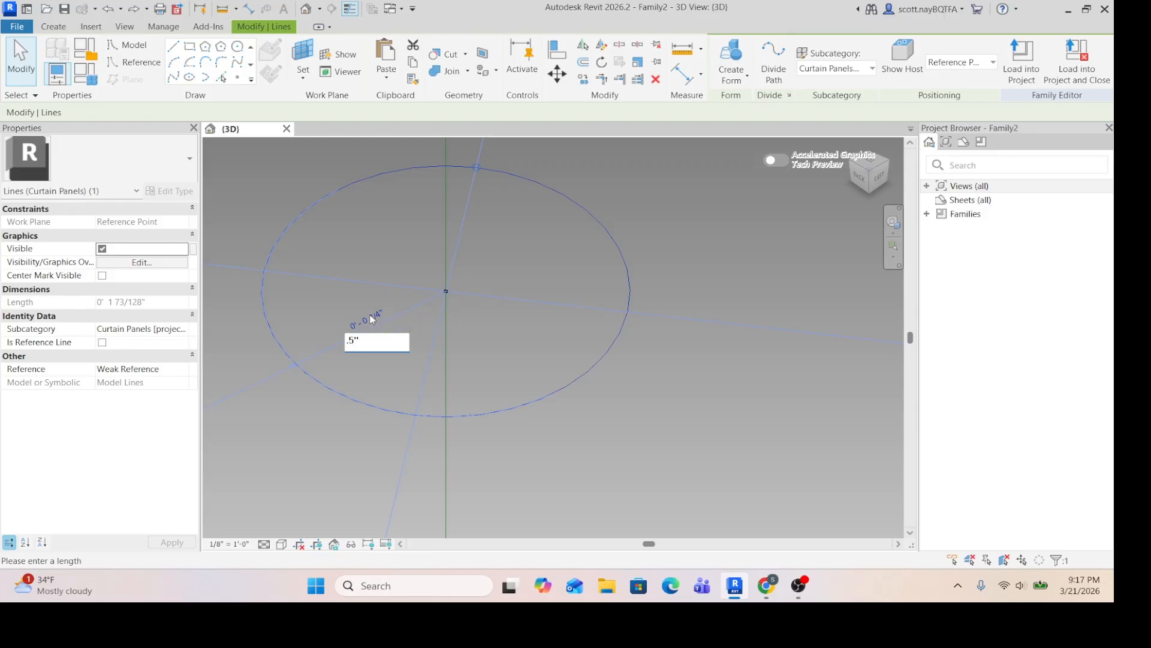
key("Return")
scroll(437, 358, "down", 10)
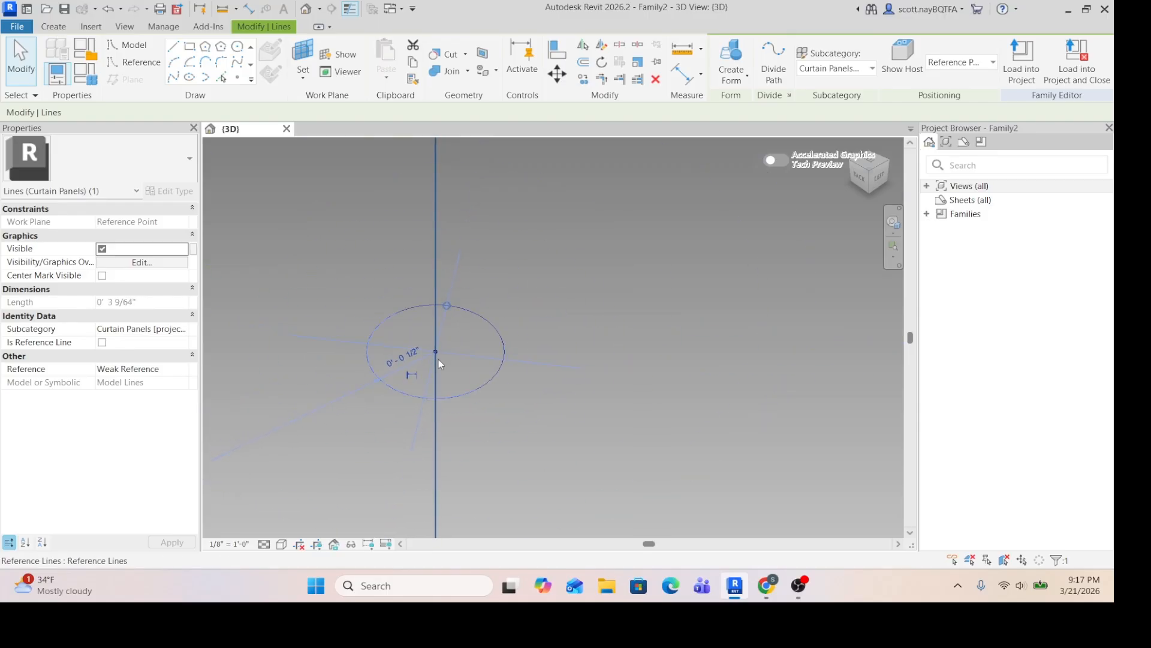
Create a solid form from the enlarged circle and the two reference lines joining the nearest and far corners through the center point
scroll(411, 326, "down", 5)
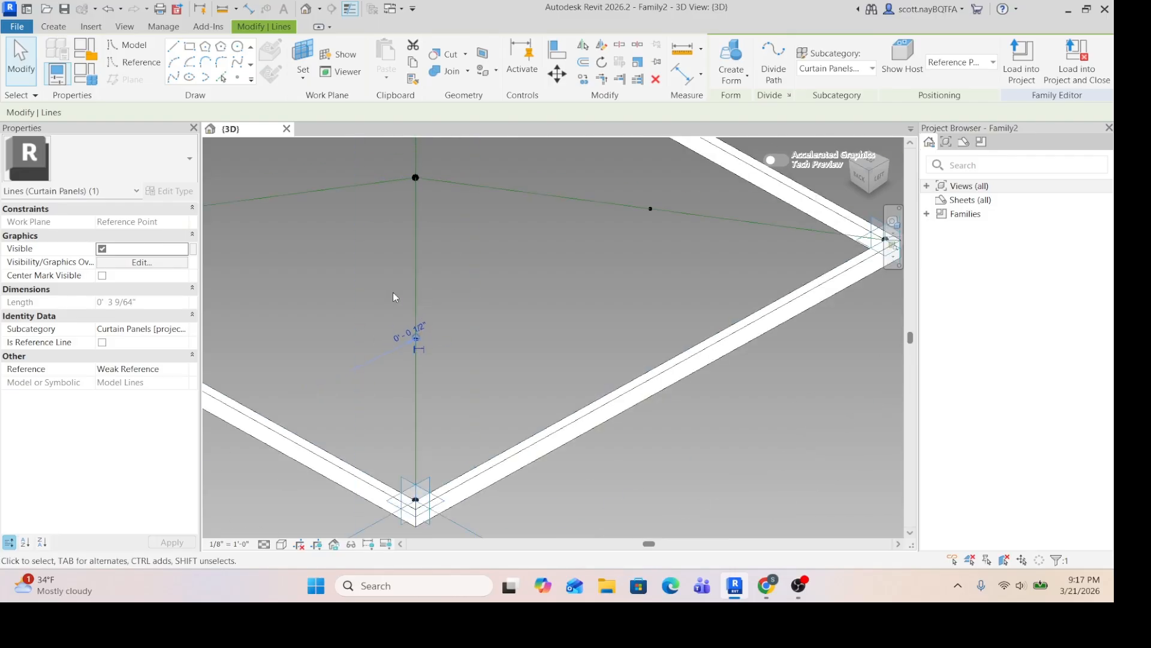
left_click(415, 225, "ctrl")
scroll(519, 390, "down", 3)
scroll(465, 218, "up", 3)
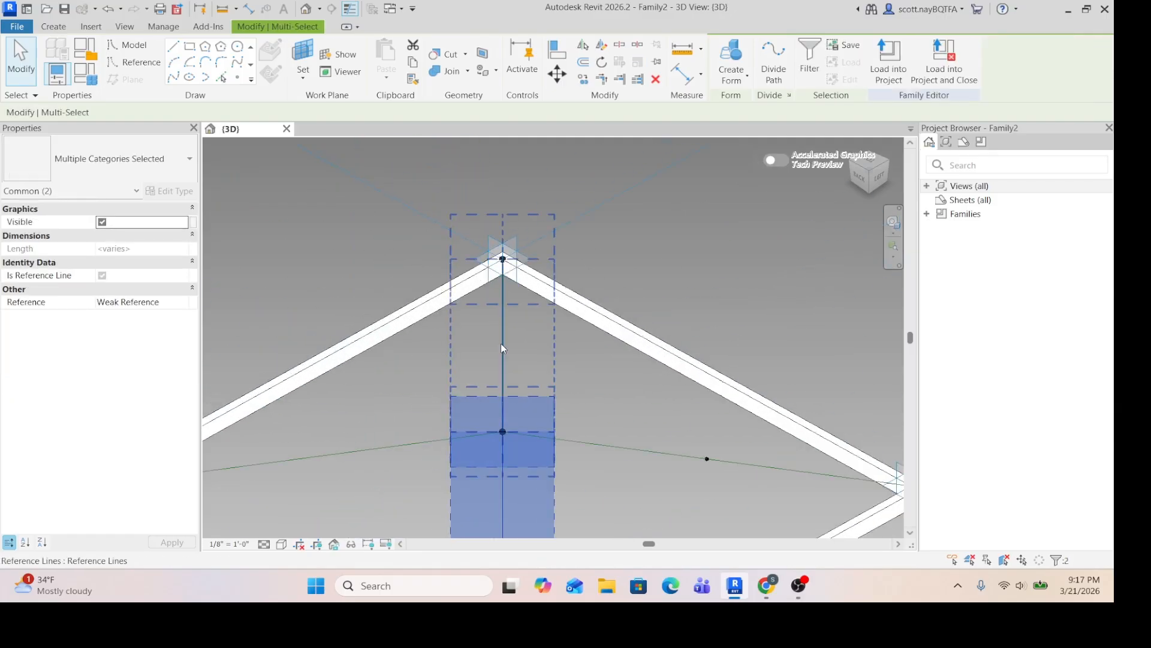
left_click(502, 343, "ctrl")
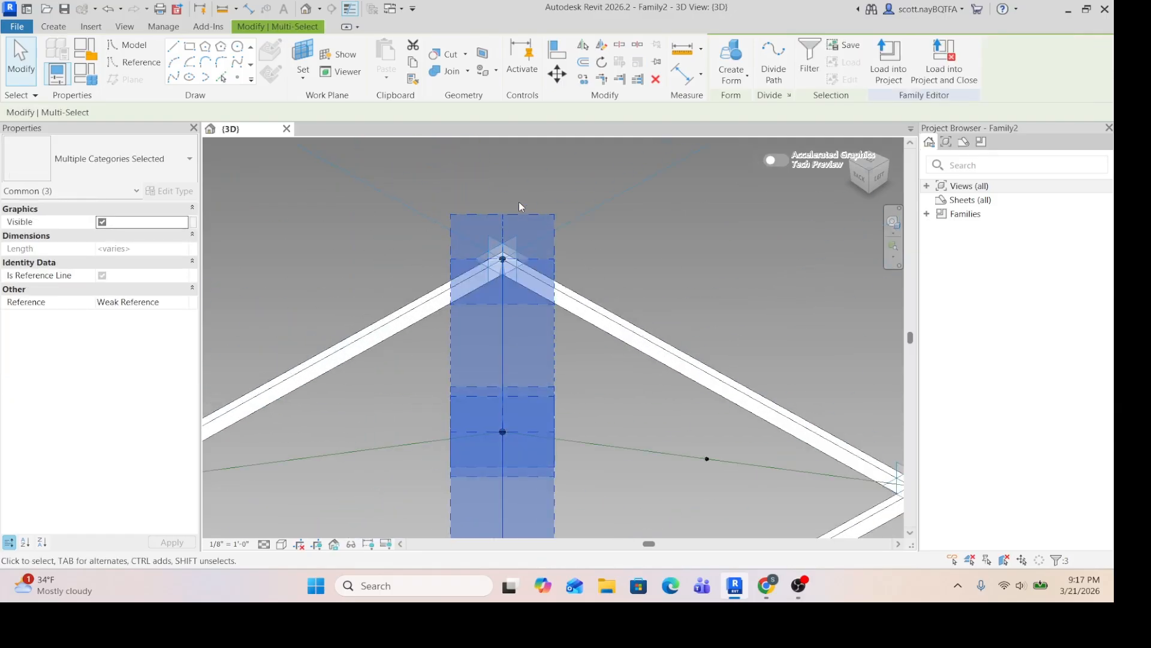
left_click(733, 77)
left_click(747, 106)
left_click(637, 214)
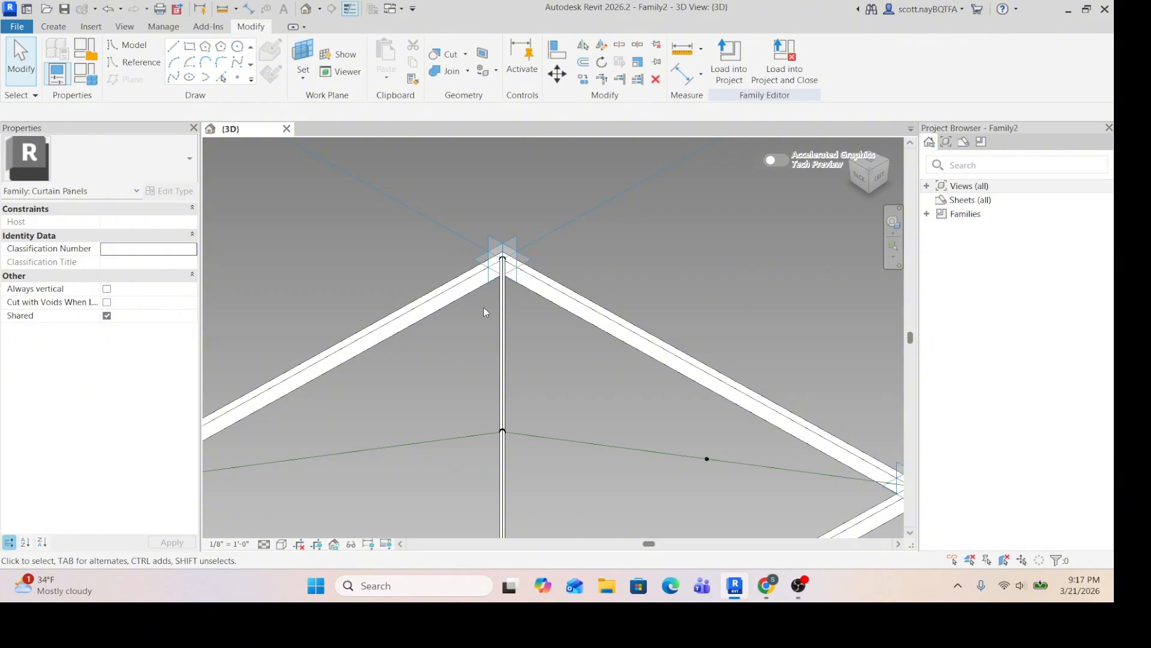
scroll(483, 311, "down", 3)
scroll(498, 239, "up", 6)
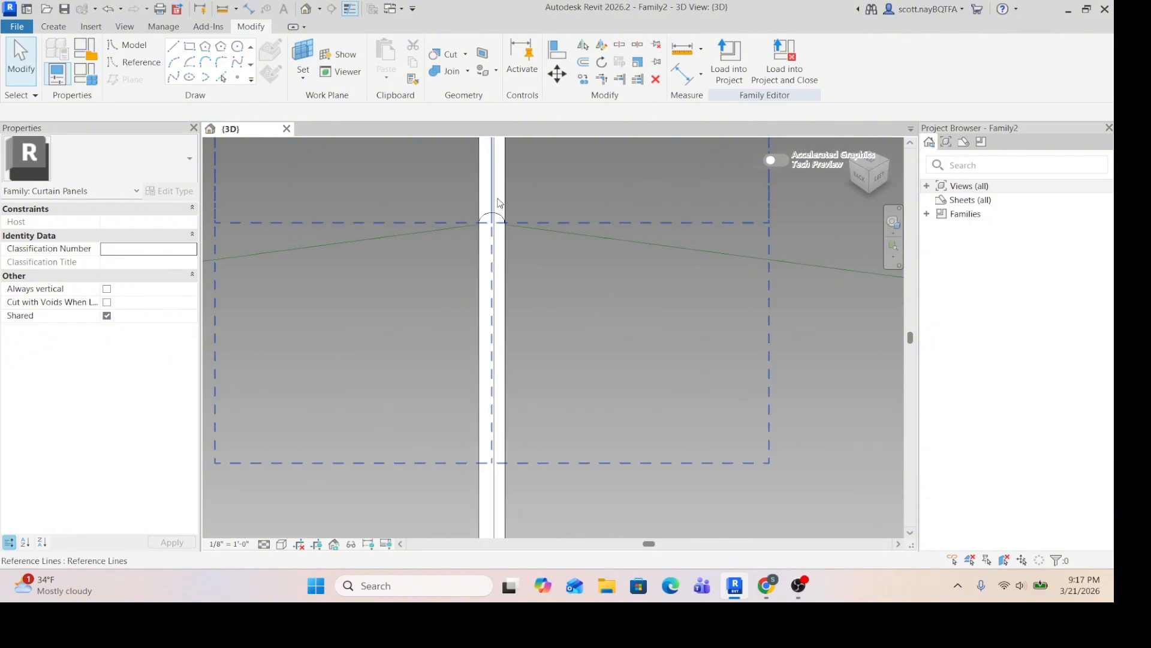
scroll(599, 270, "down", 3)
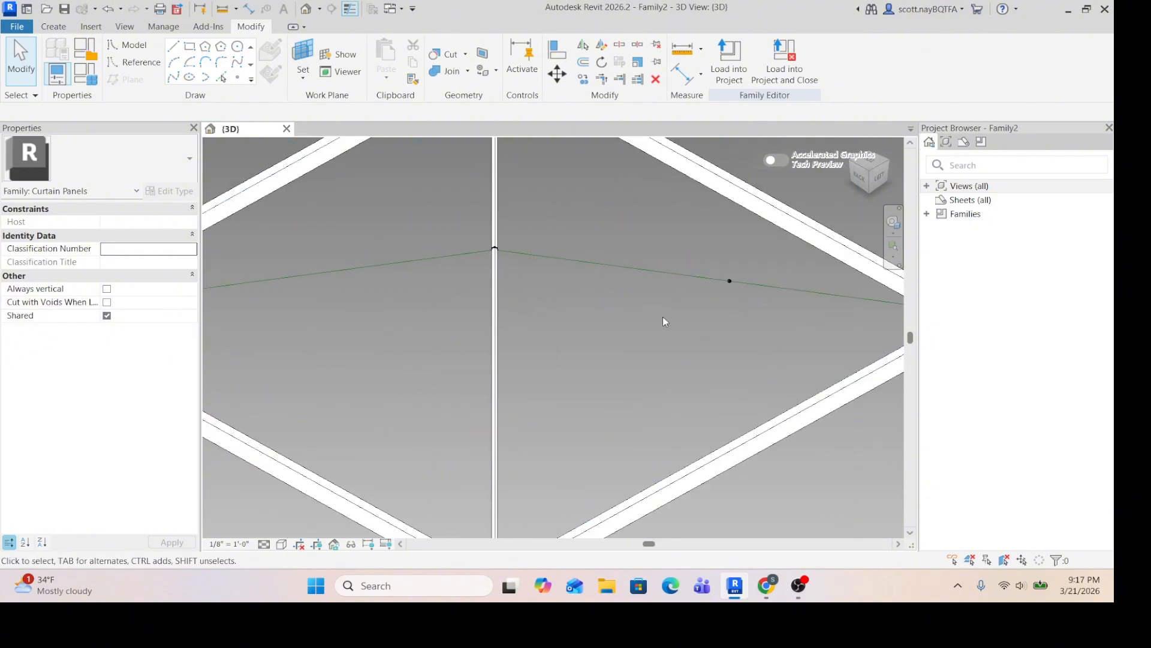
Set the work plane on the reference point of the right corner's reference line
scroll(666, 313, "down", 4)
scroll(707, 291, "up", 5)
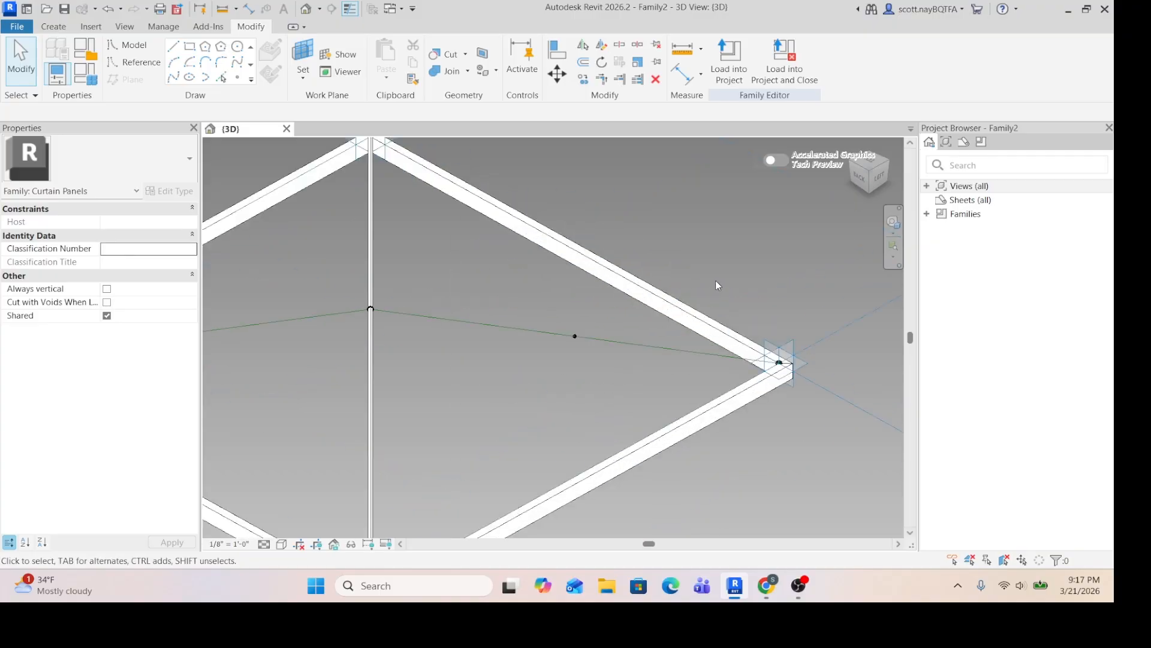
left_click(303, 53)
scroll(578, 334, "up", 4)
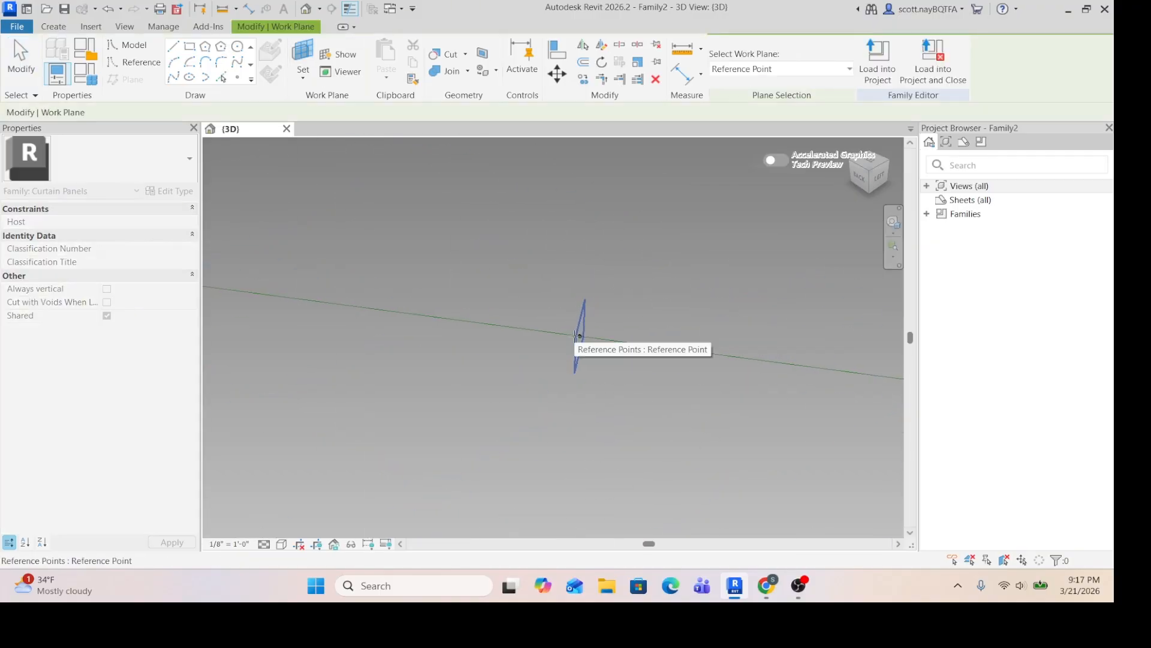
left_click(579, 336)
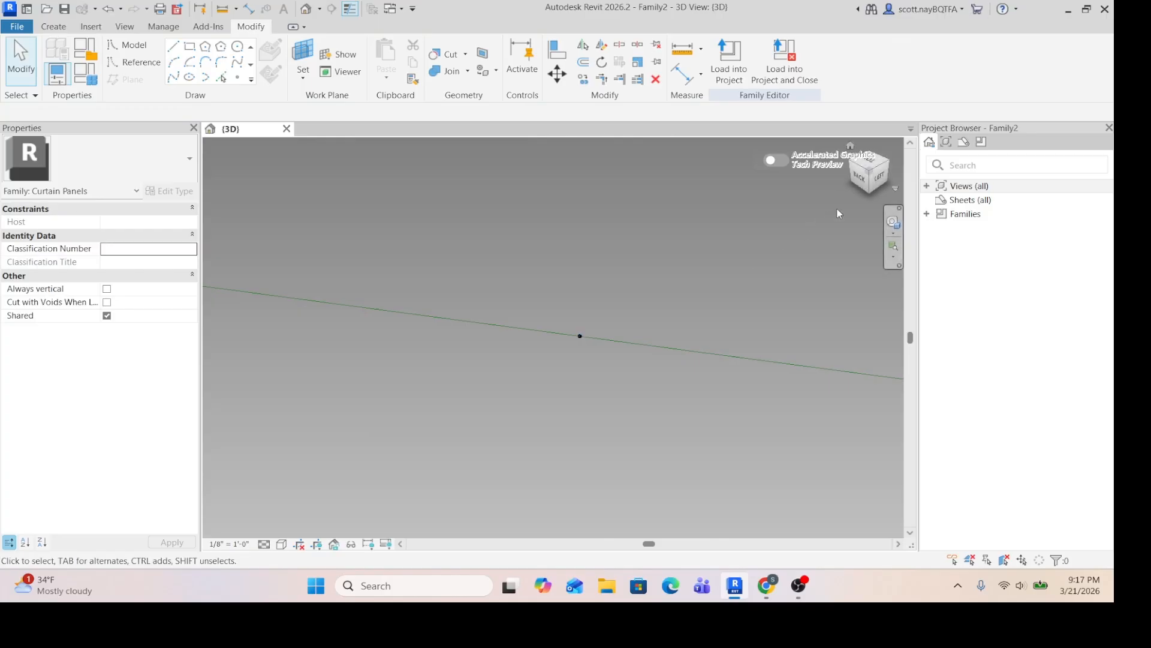
Facing the left side, draw a model circle centered on the reference point of that corner's reference line
left_click_drag(869, 175, 832, 190)
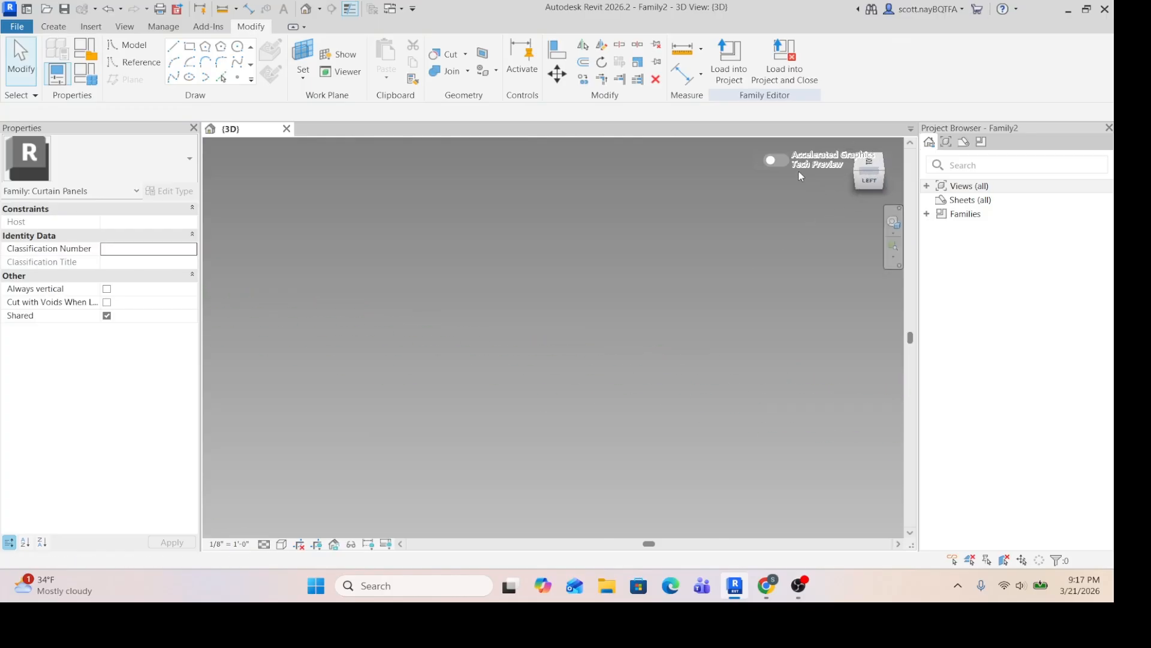
scroll(393, 324, "down", 4)
scroll(363, 423, "up", 2)
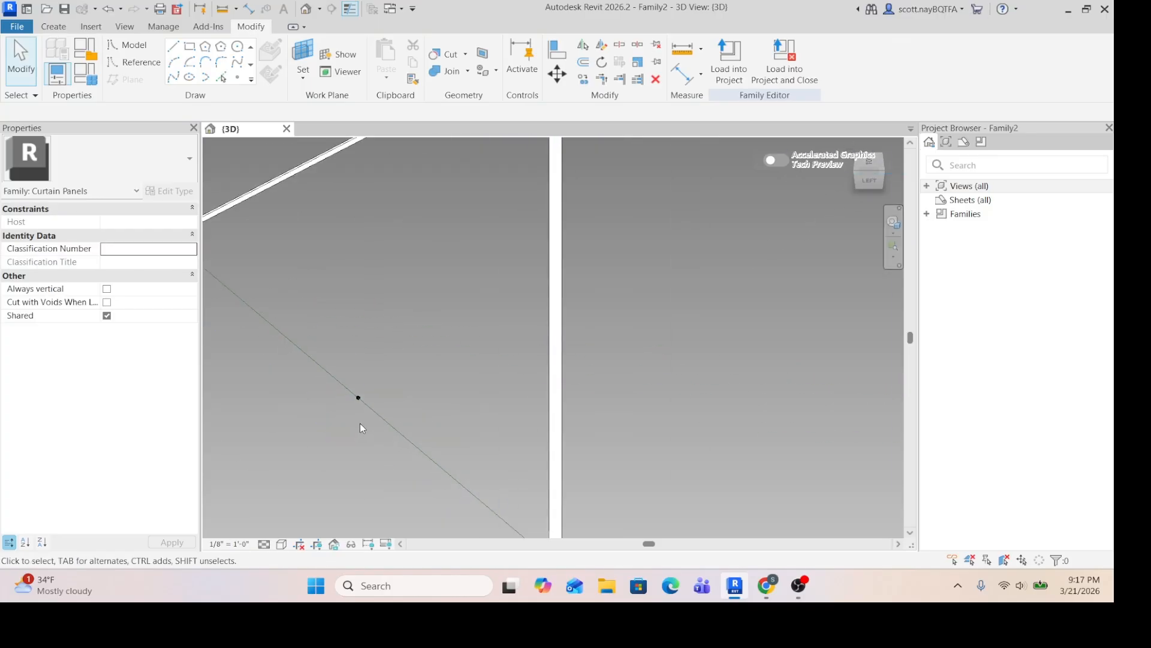
scroll(362, 427, "up", 2)
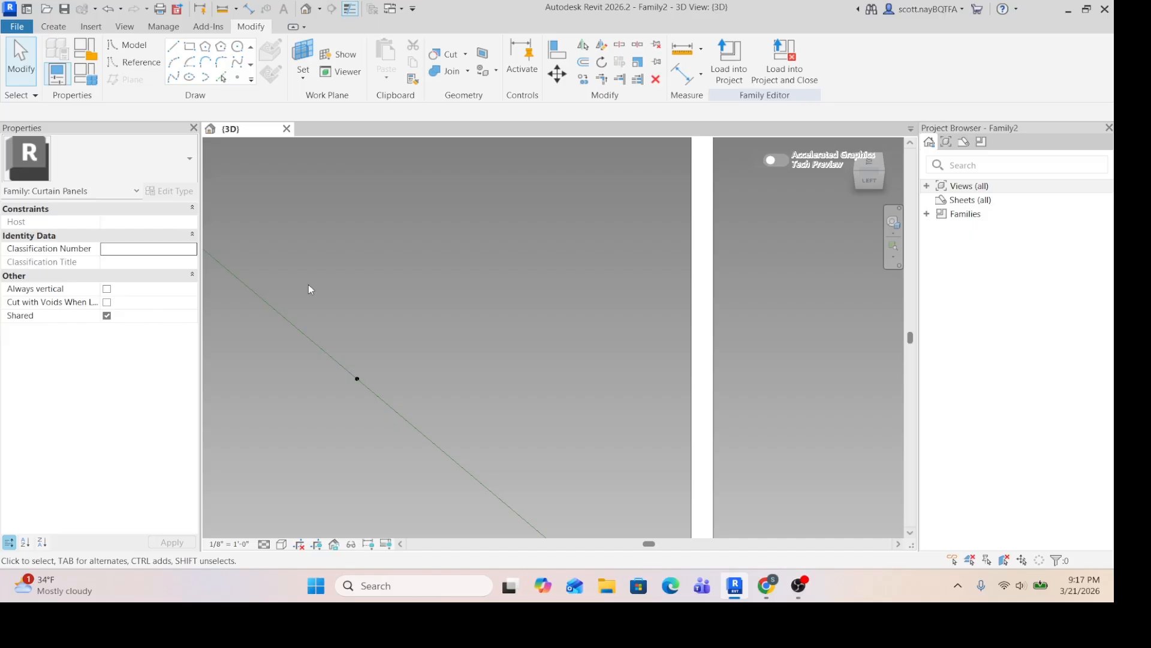
left_click(238, 48)
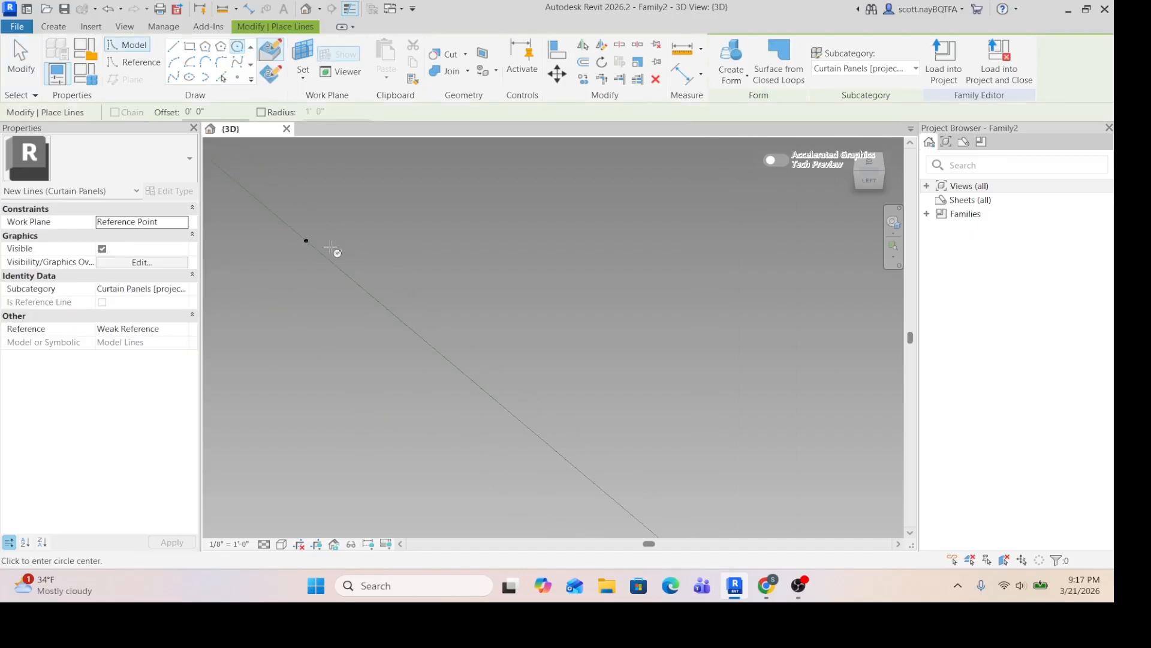
left_click(307, 240)
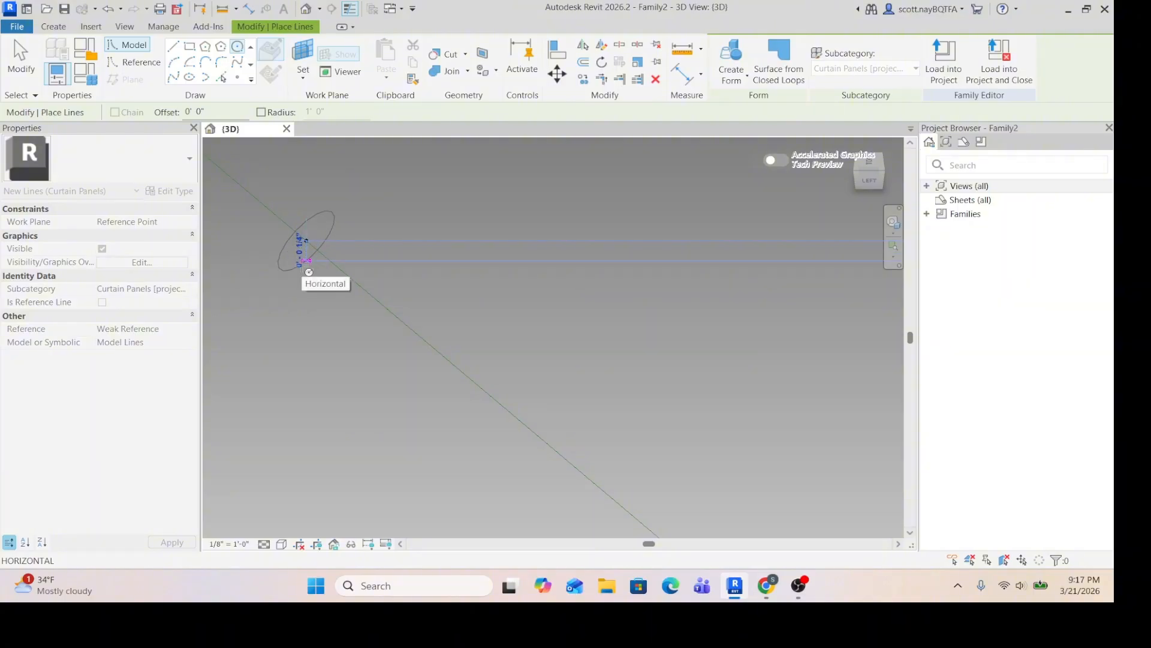
left_click(282, 296)
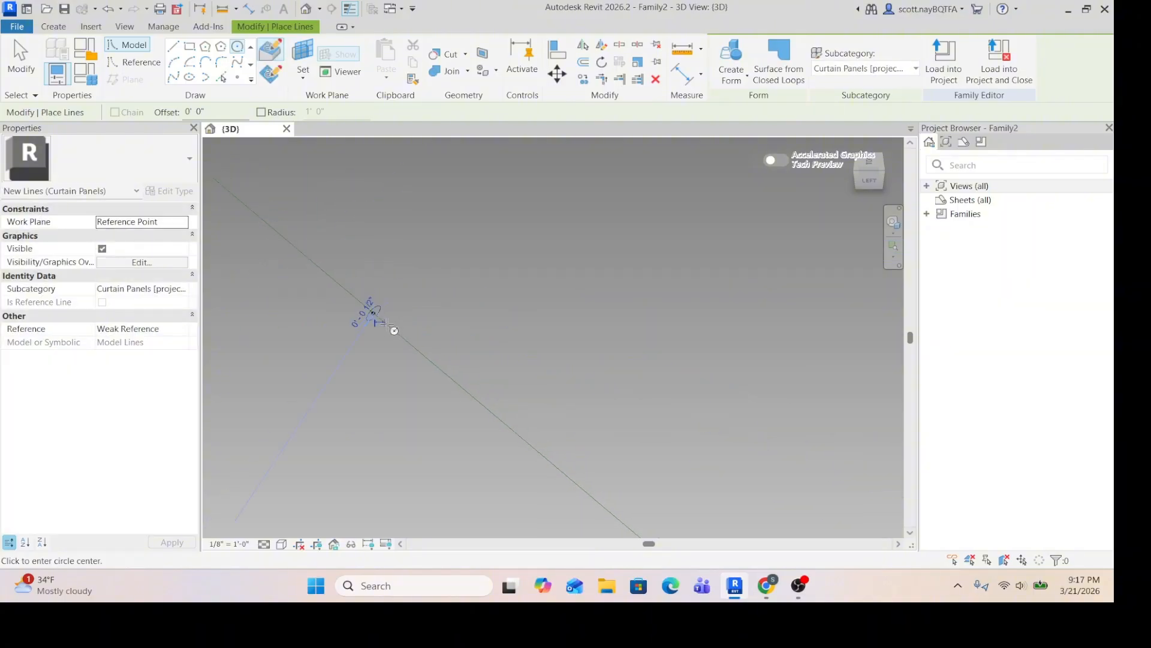
Create a solid rod form from the new circle and the two diagonal reference lines joining its corner to the opposite one through the center point
key("Escape")
key("Escape")
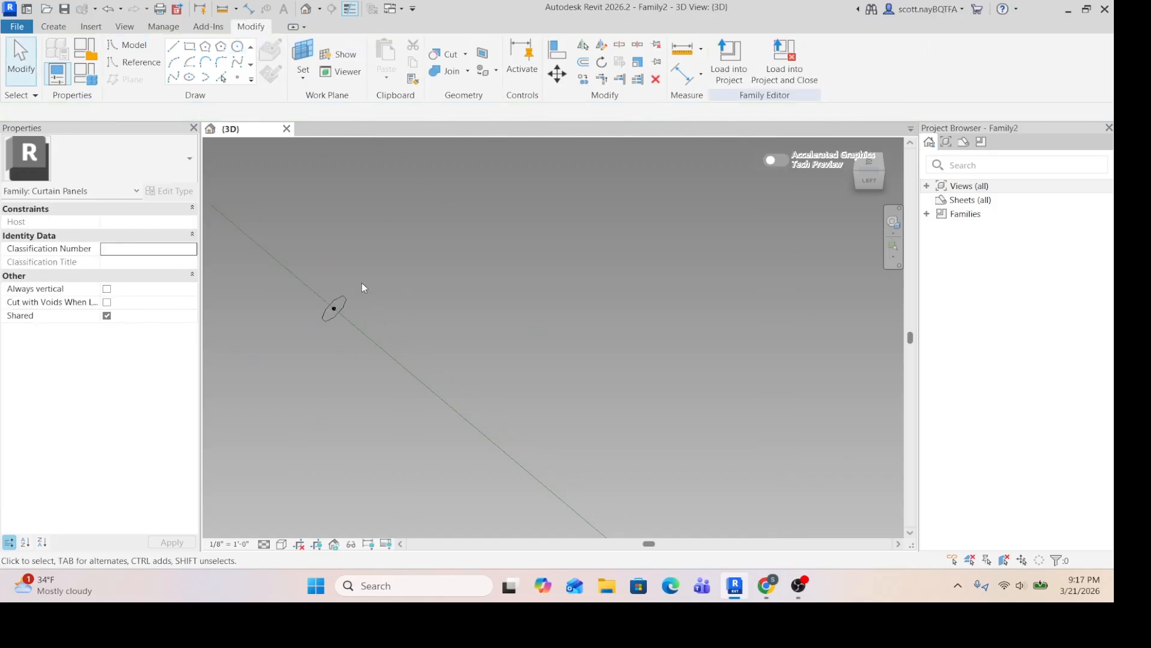
left_click(339, 305)
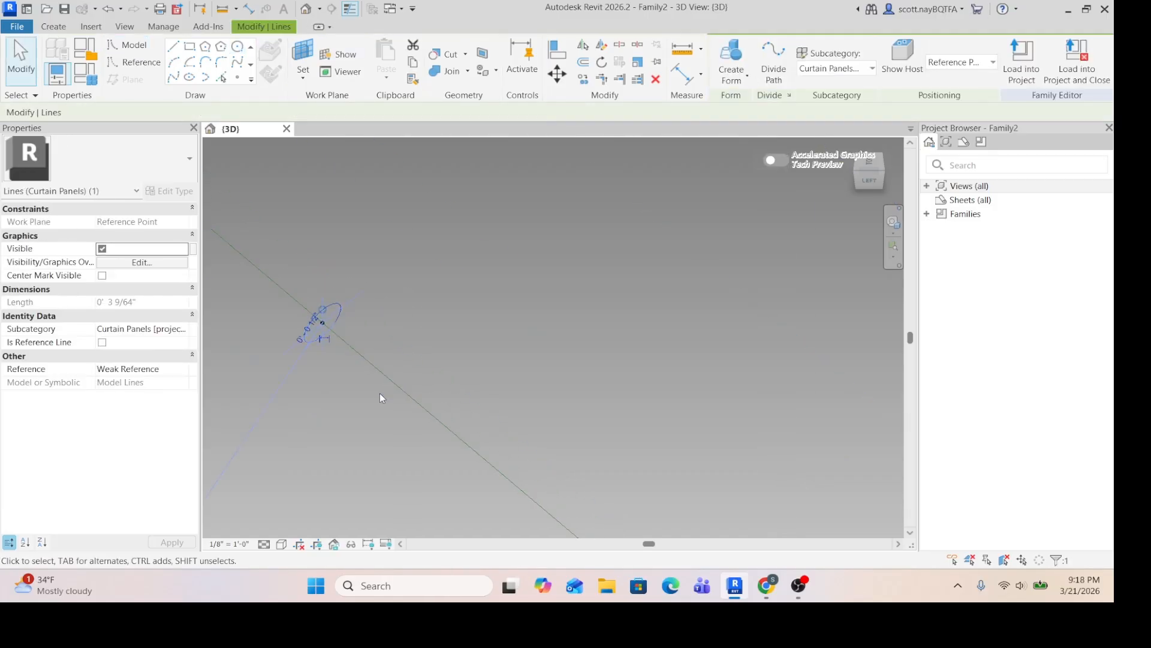
left_click(392, 388, "ctrl")
scroll(609, 480, "down", 5)
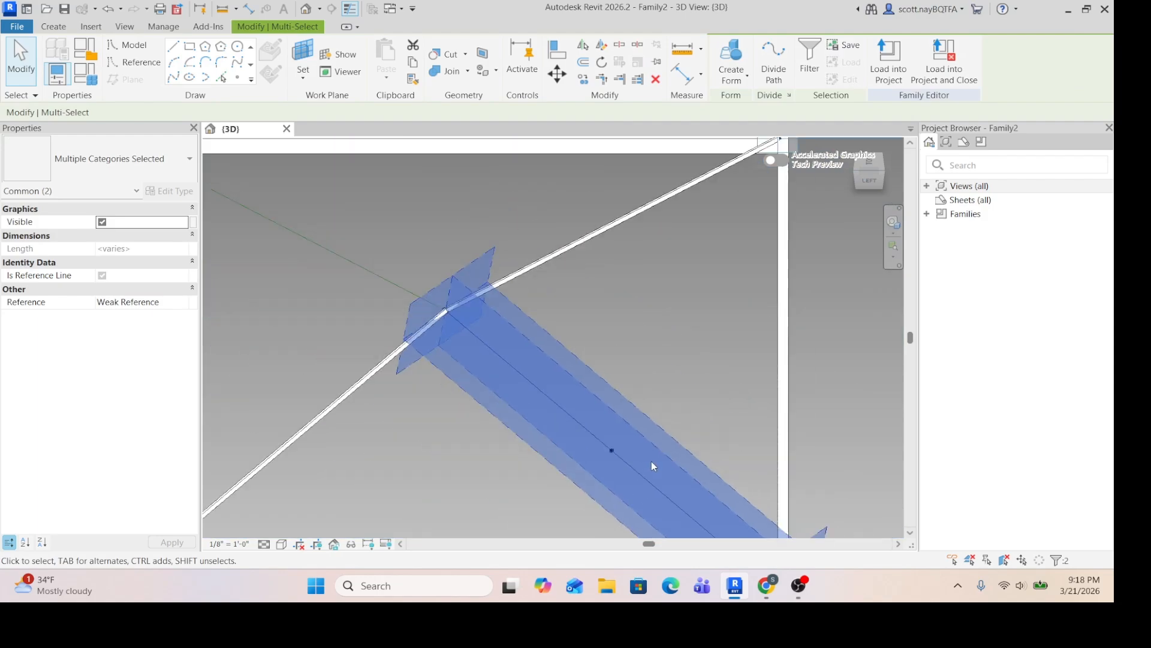
left_click(391, 312, "ctrl")
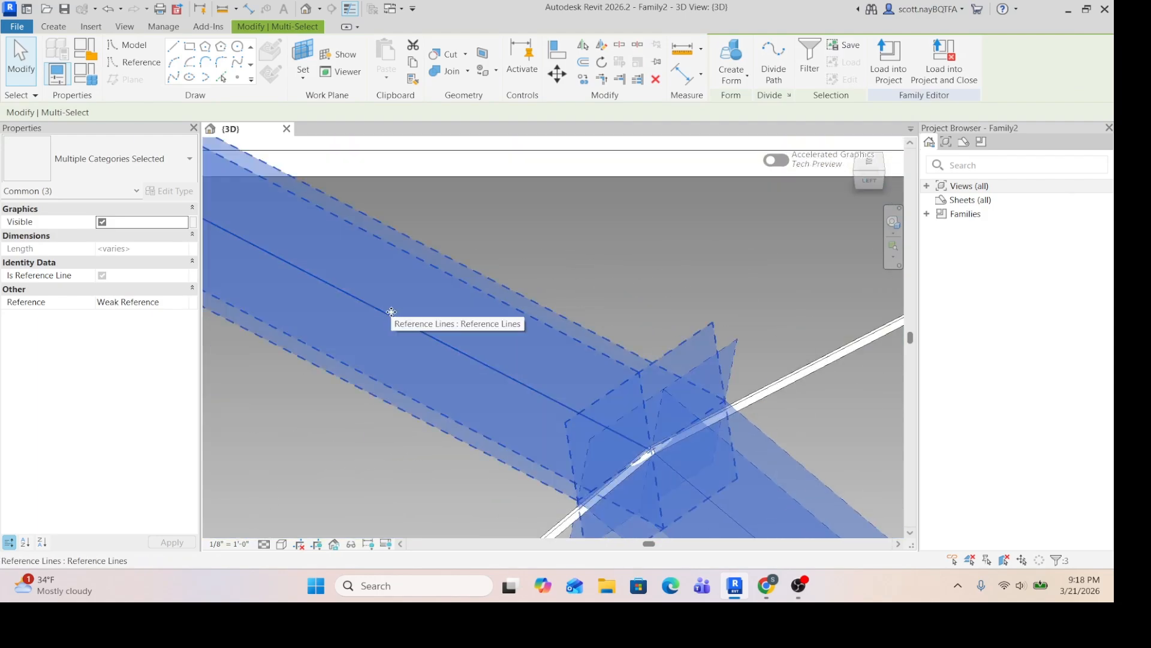
left_click(748, 80)
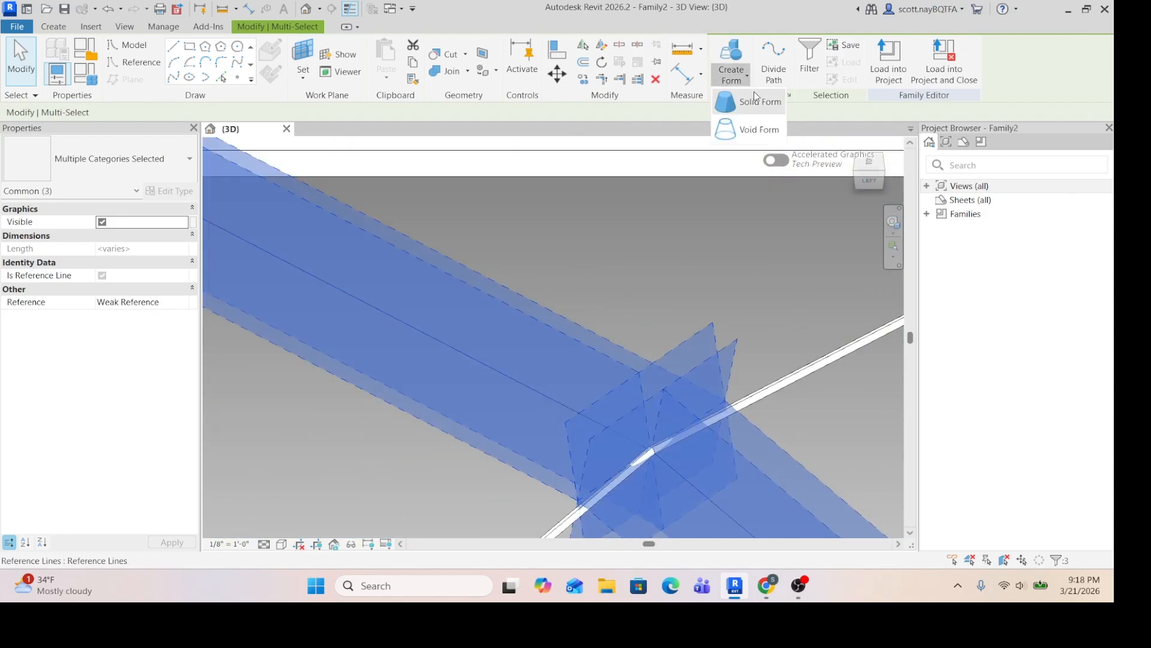
left_click(746, 123)
left_click(526, 264)
scroll(536, 260, "down", 3)
scroll(536, 260, "down", 2)
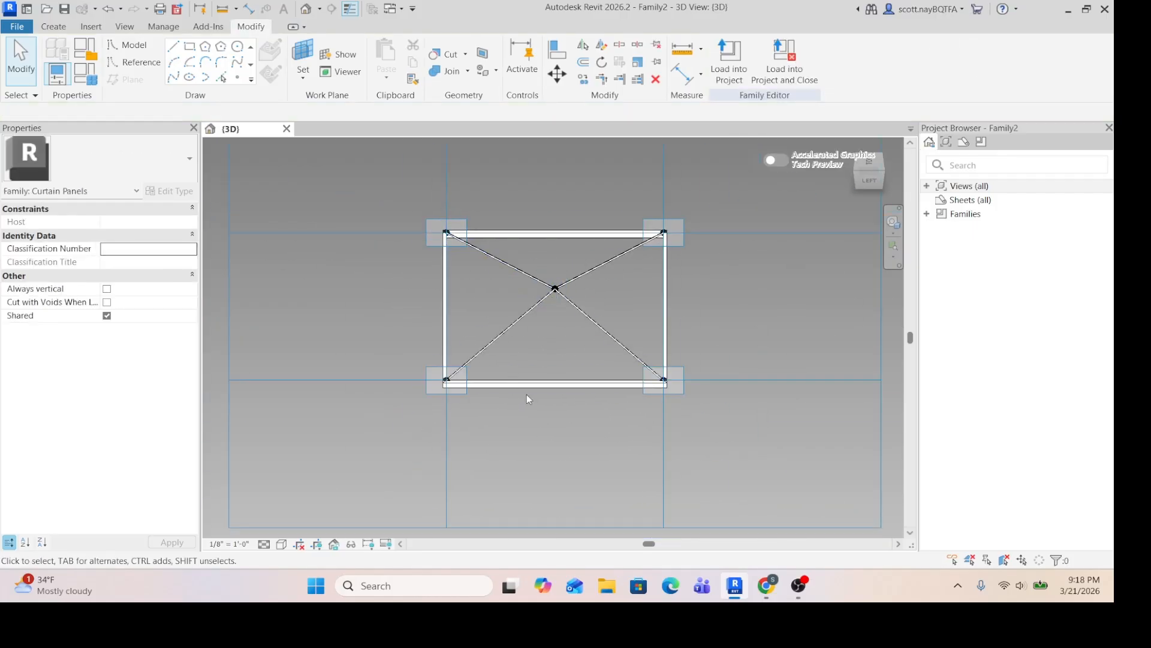
Create a flat triangular surface form from the three reference lines bounding the triangle along the frame's near edge
scroll(571, 402, "up", 3)
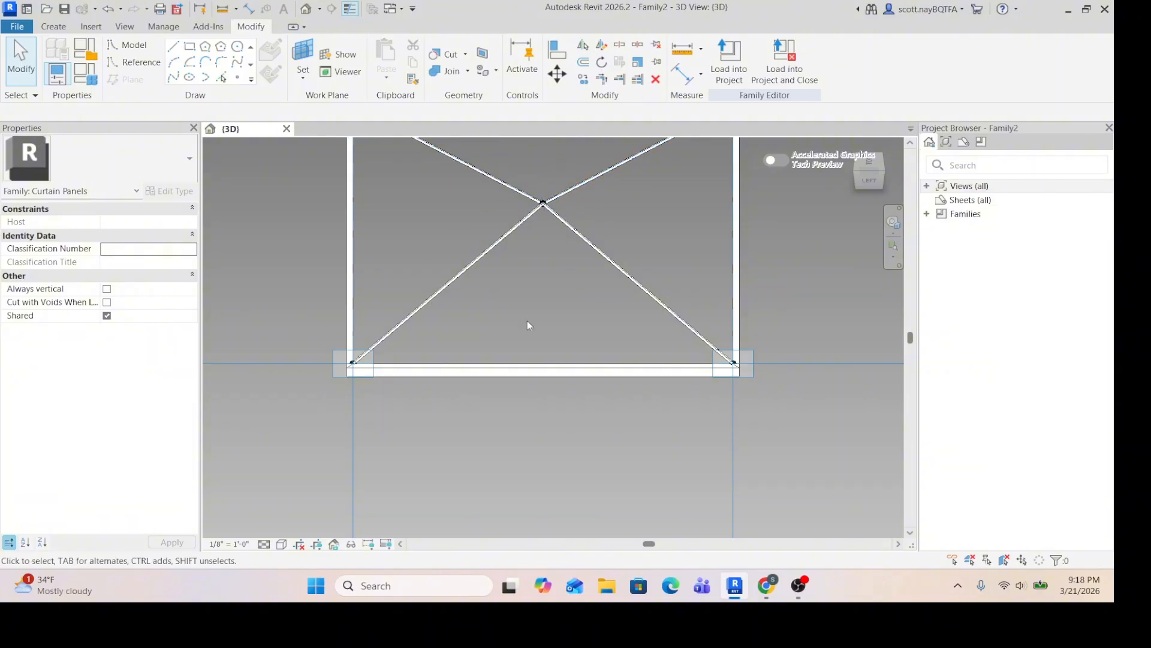
left_click(474, 261)
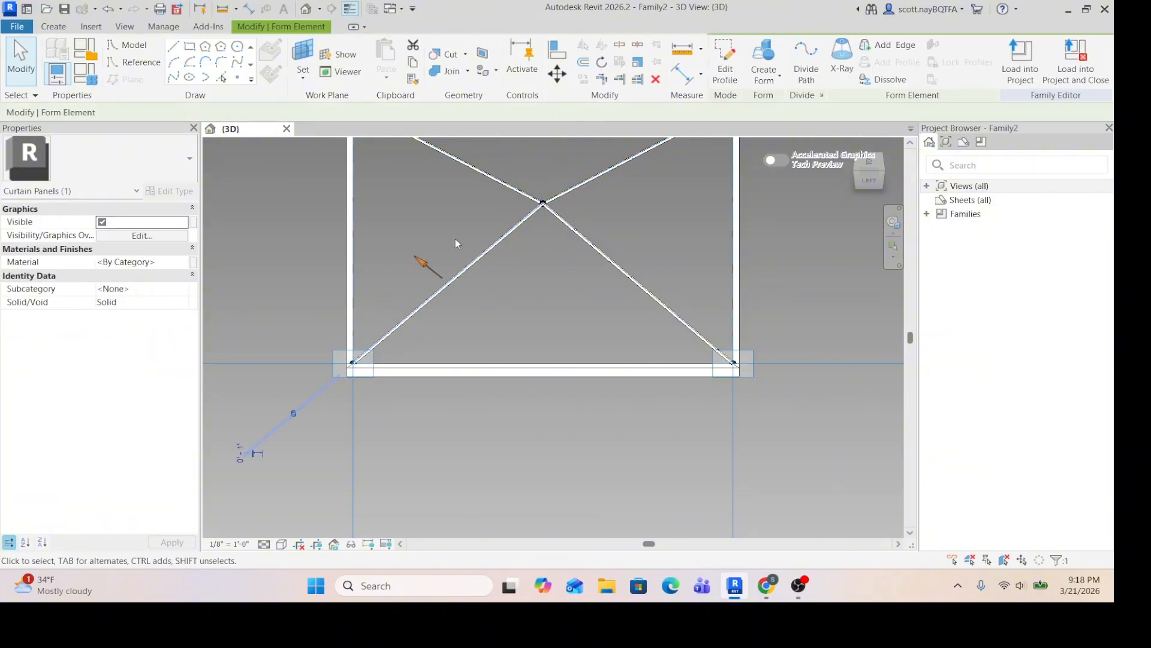
left_click(455, 239)
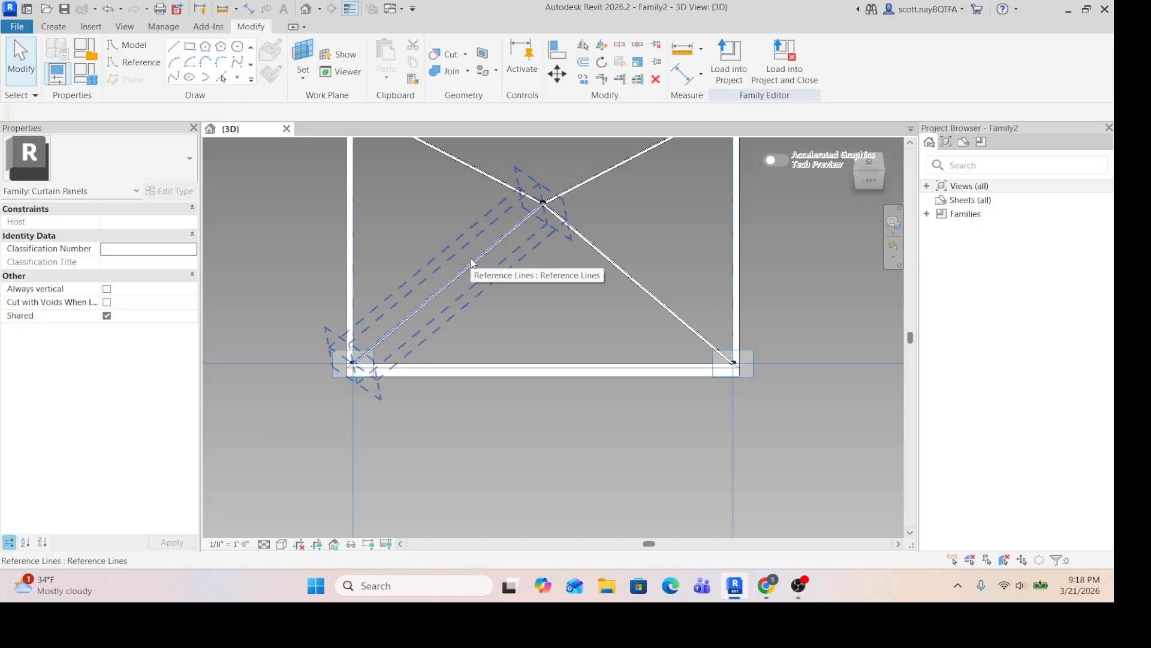
left_click(473, 262)
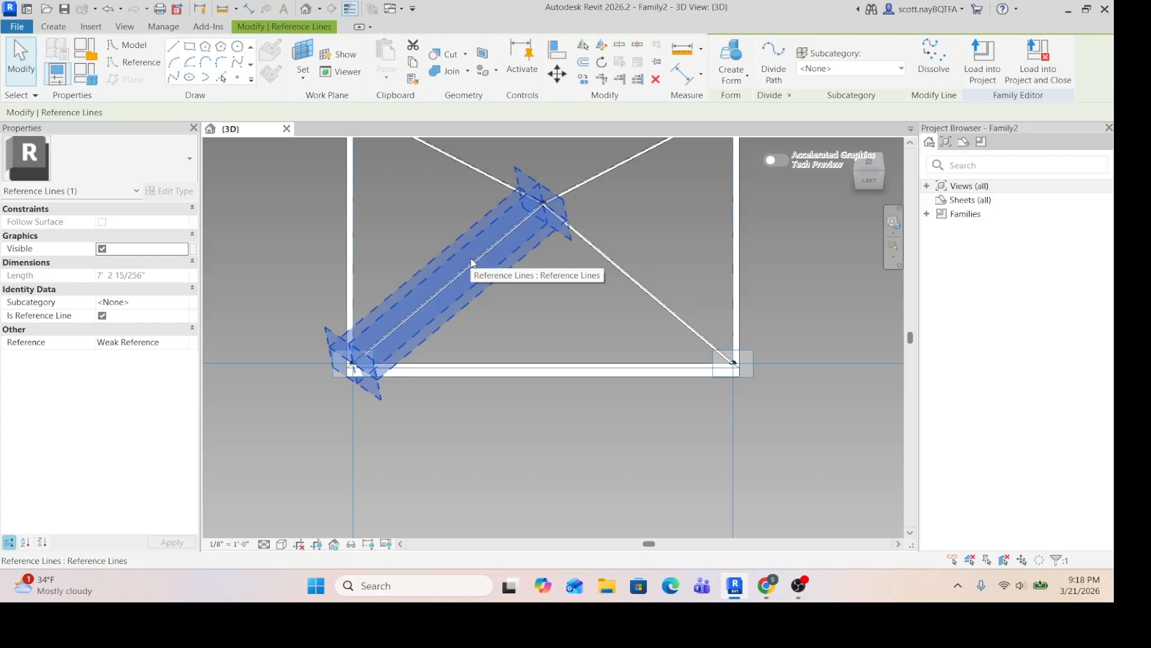
left_click(621, 271, "ctrl")
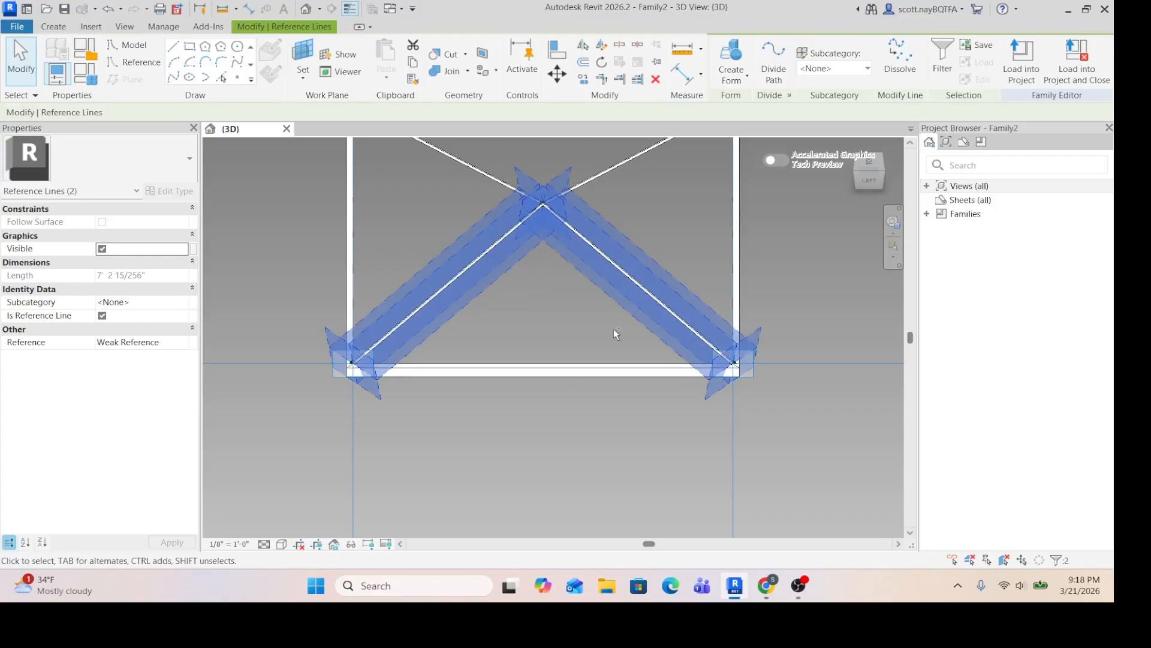
left_click(567, 367, "ctrl")
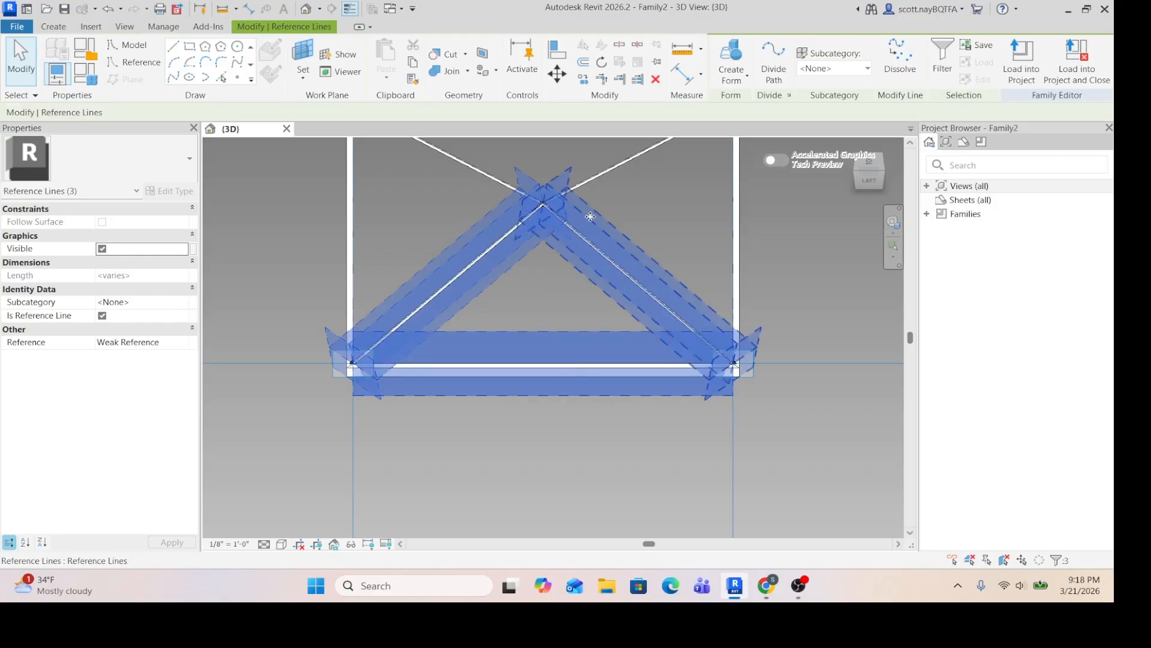
left_click(746, 78)
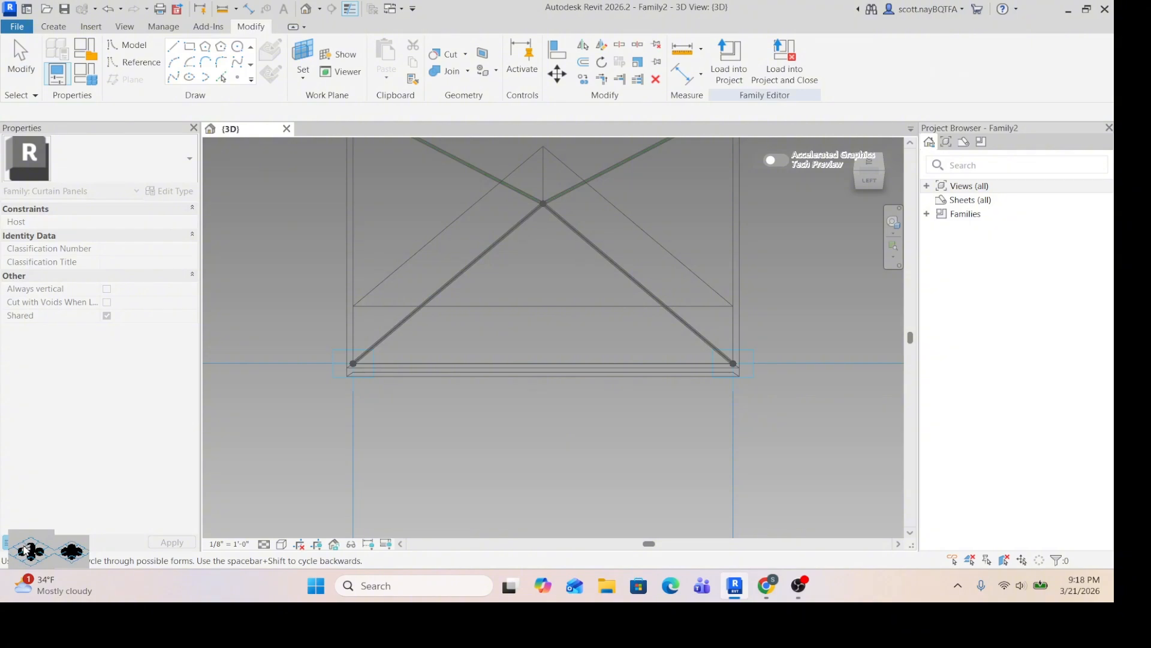
left_click(76, 560)
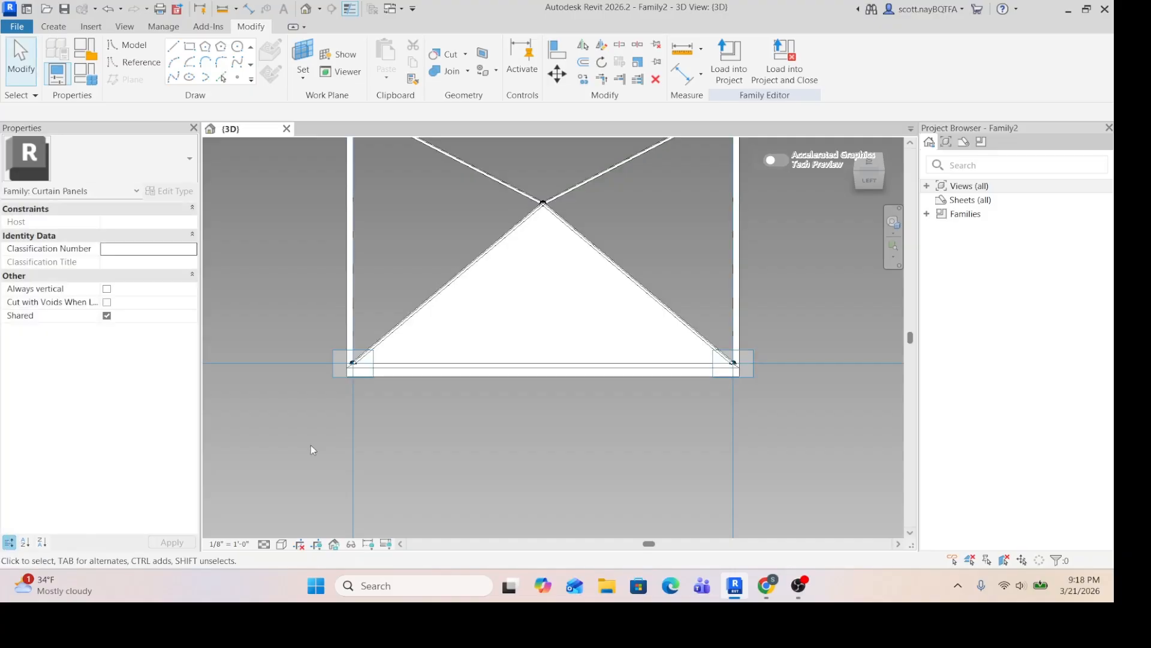
scroll(366, 398, "down", 4)
scroll(454, 317, "up", 5)
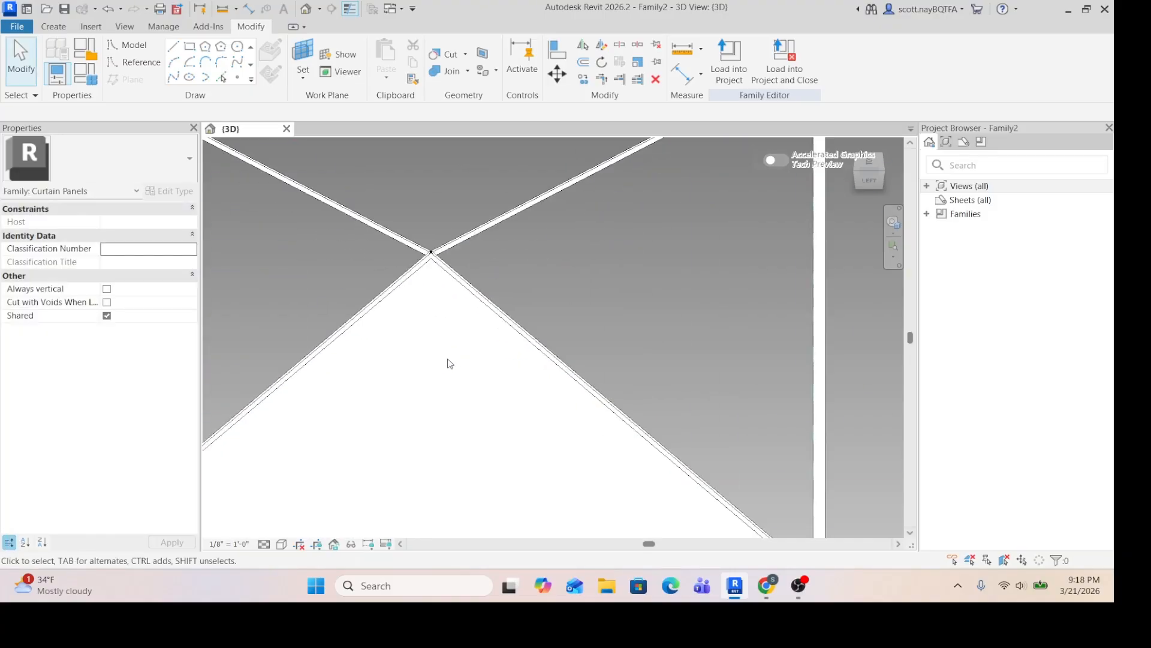
scroll(467, 334, "down", 4)
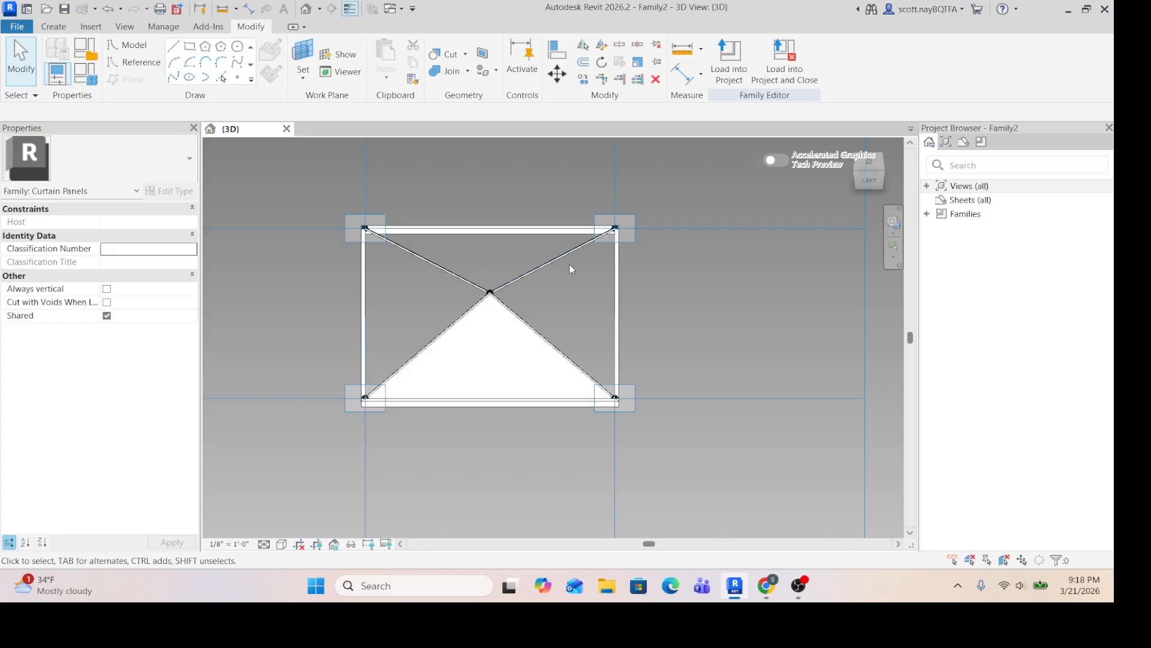
Create a solid extruded form from the three reference lines bounding the triangle on the frame's right side
scroll(570, 264, "up", 2)
scroll(570, 264, "up", 1)
left_click(558, 251)
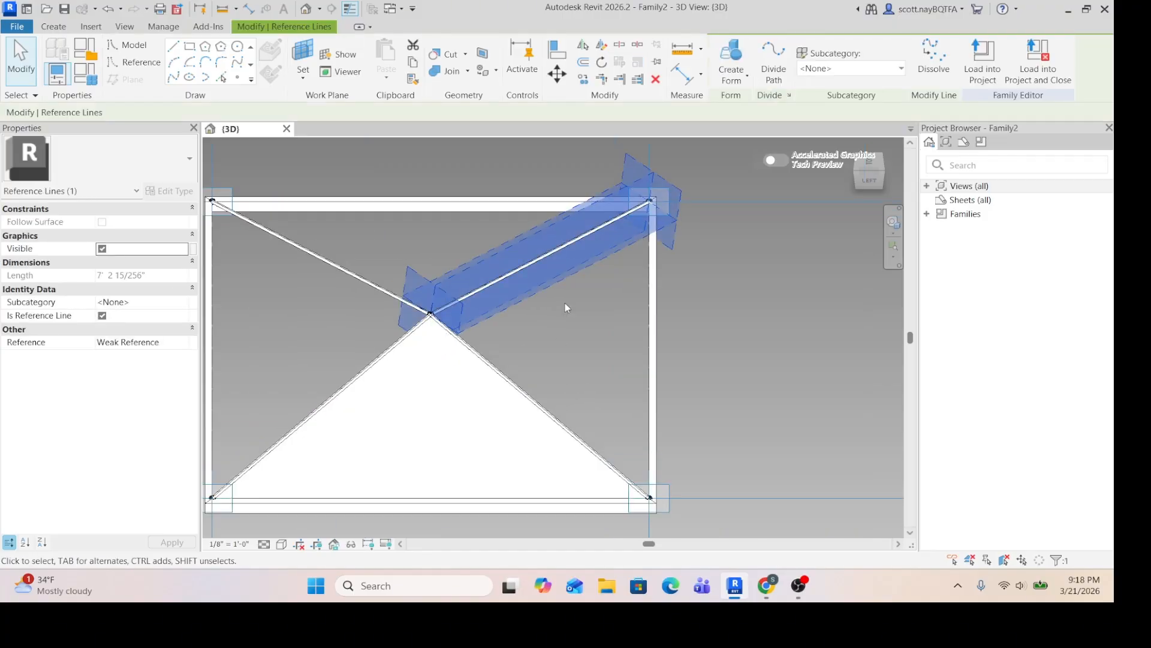
left_click(518, 389, "ctrl")
left_click(650, 344, "ctrl")
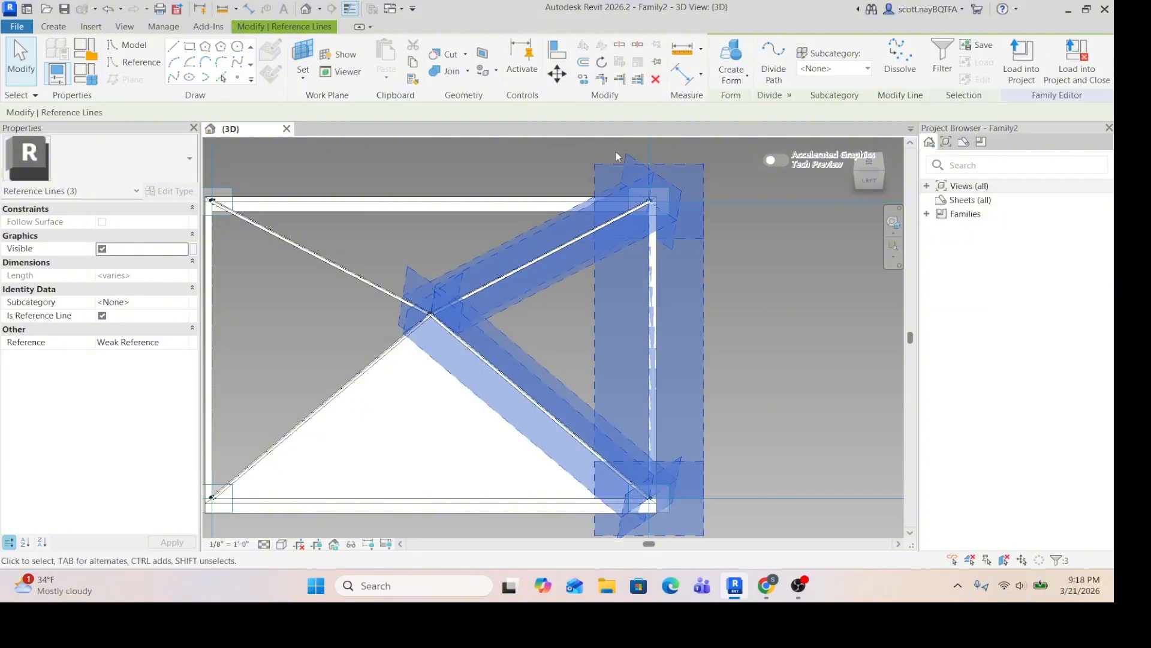
left_click(744, 74)
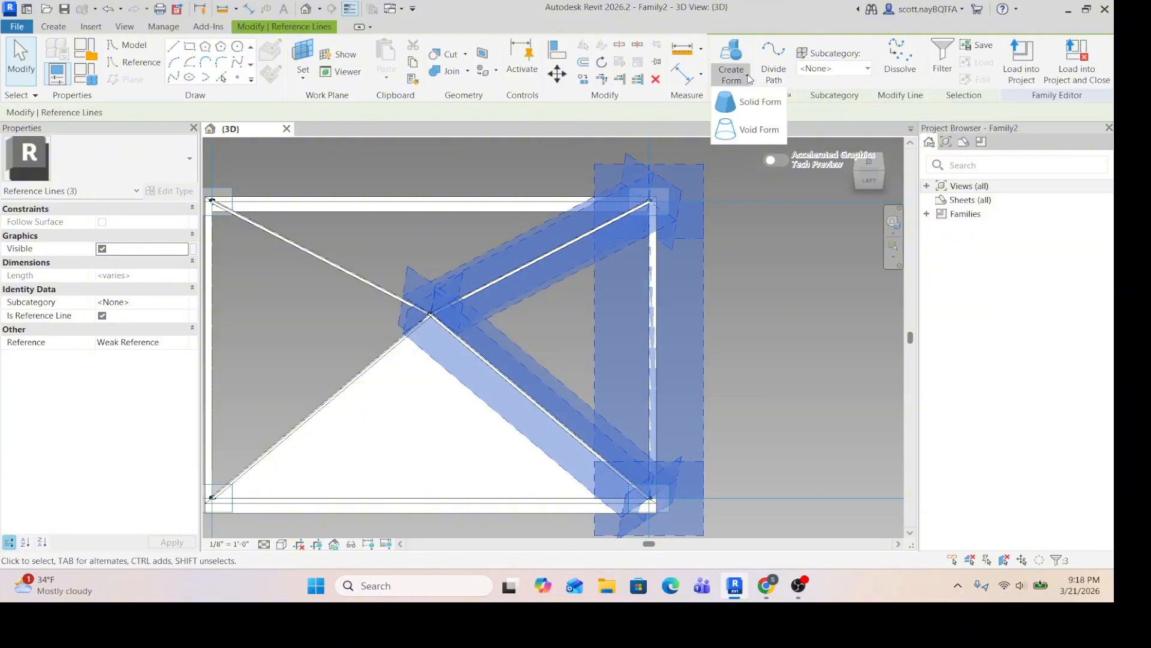
left_click(759, 103)
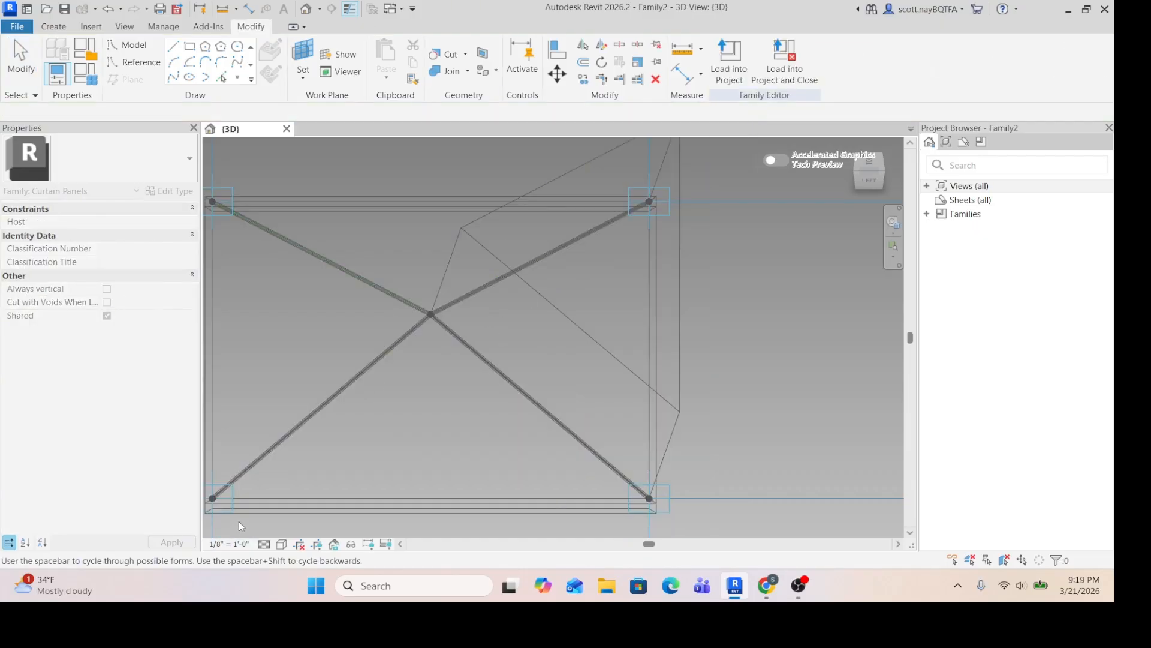
scroll(357, 437, "down", 4)
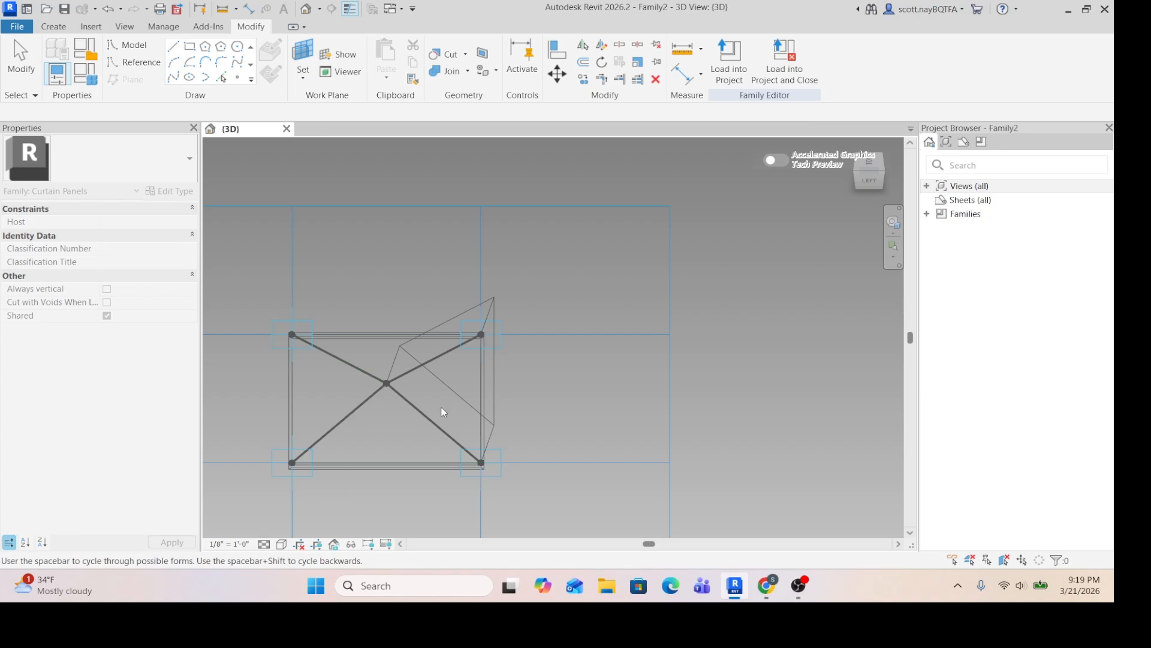
scroll(564, 347, "down", 3)
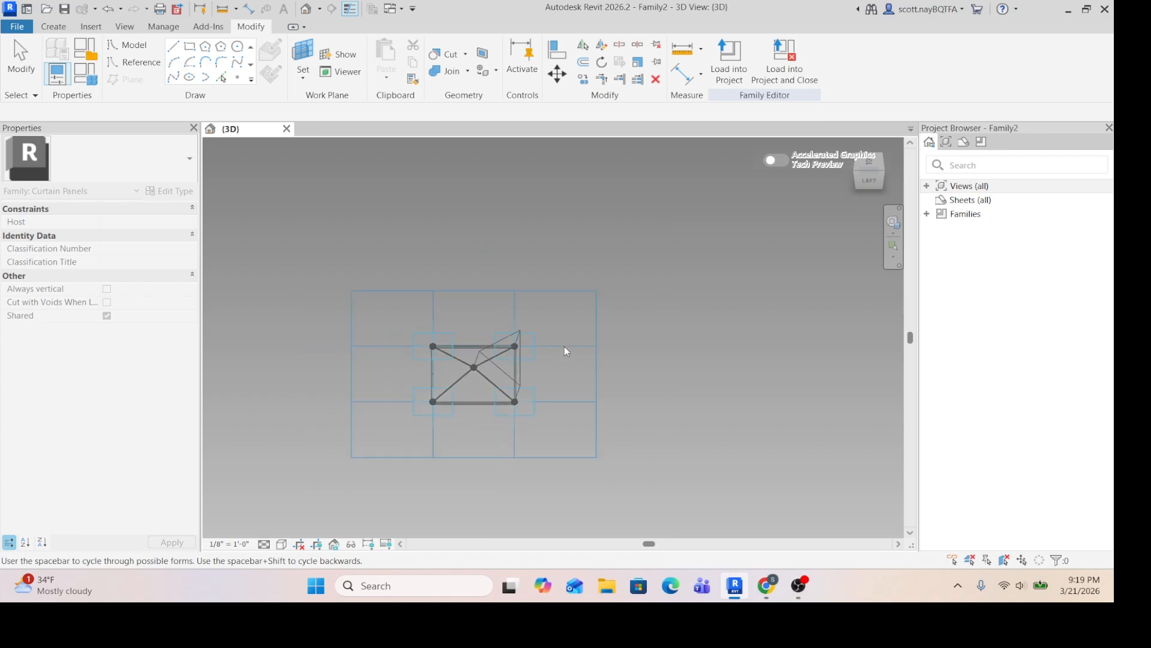
scroll(469, 405, "up", 4)
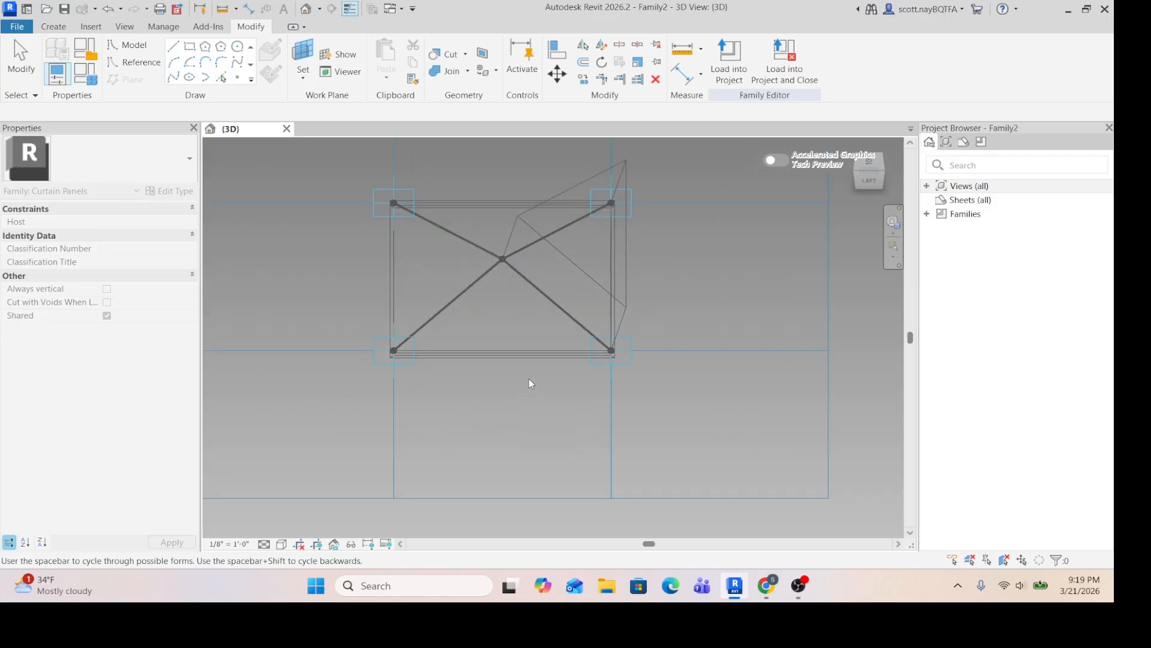
left_click(502, 294)
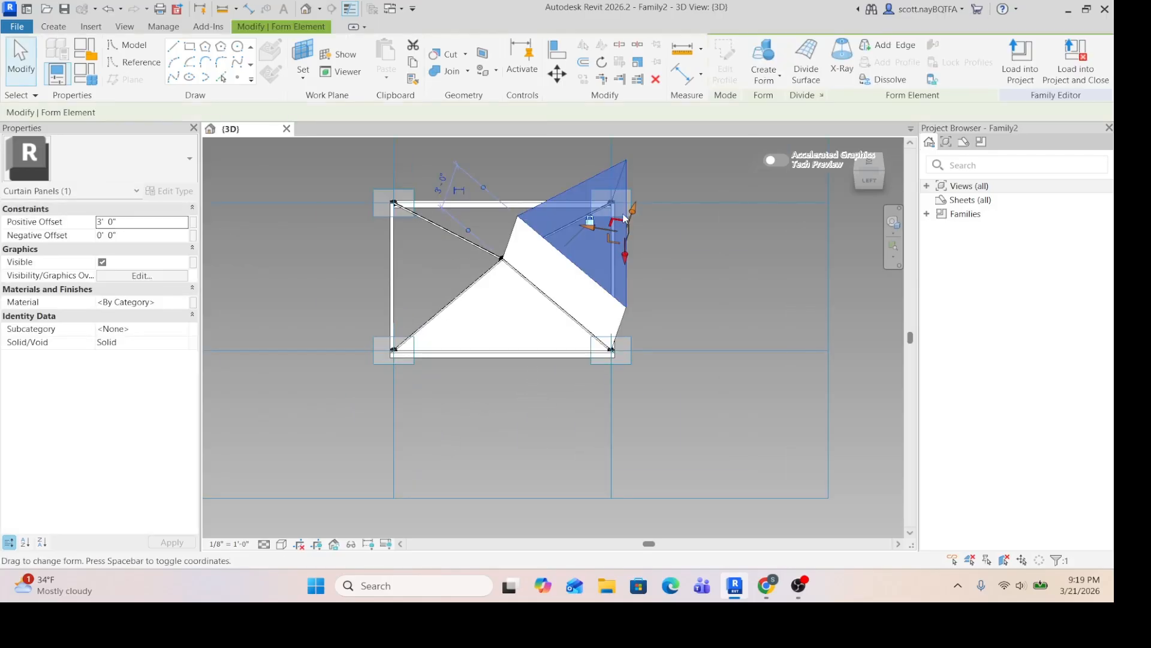
Pull the offset face of the right triangle's extruded form back to the plane of its reference lines to flatten the infill
scroll(624, 217, "up", 1)
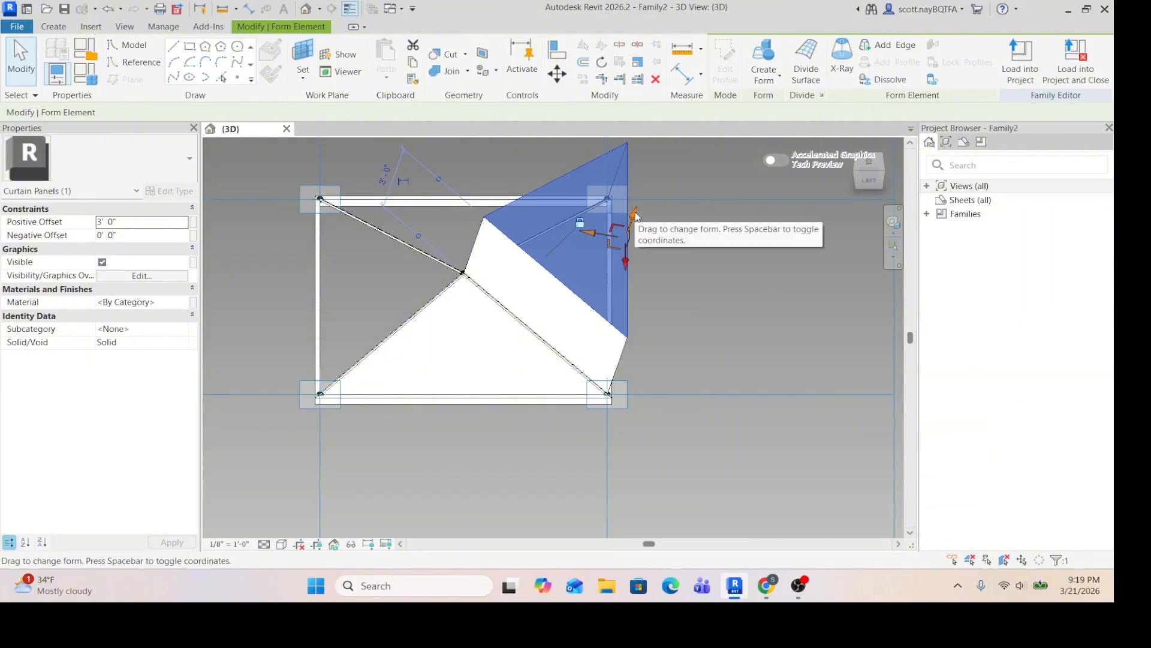
left_click_drag(635, 217, 611, 269)
left_click(665, 274)
scroll(618, 240, "up", 5)
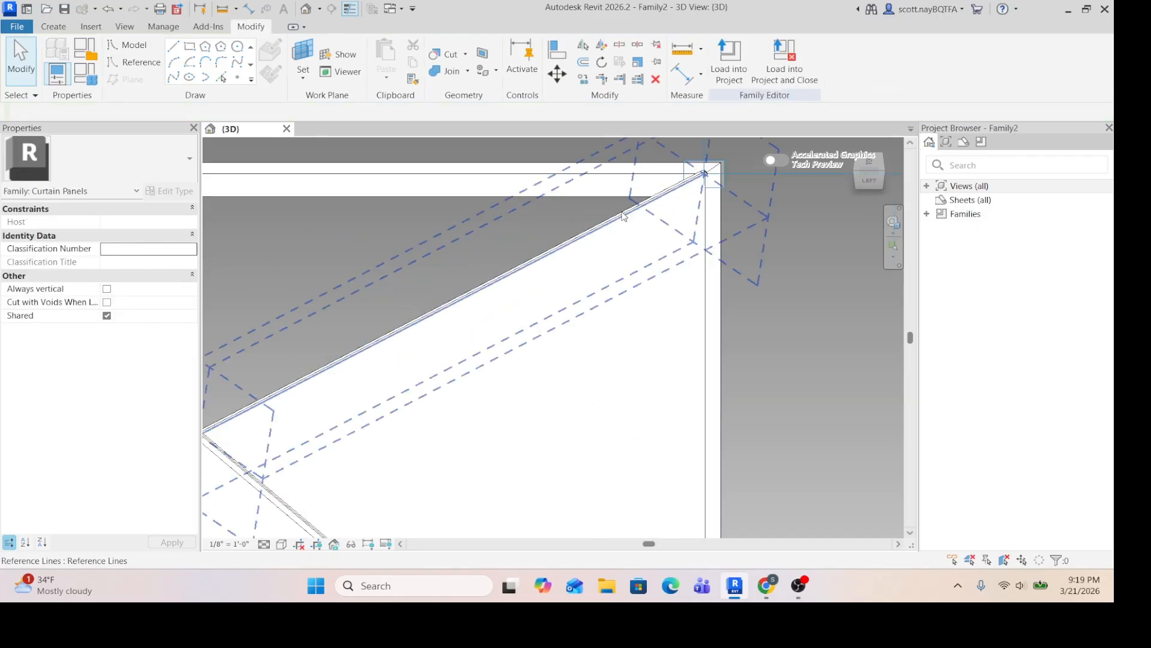
scroll(462, 386, "down", 5)
scroll(461, 336, "up", 3)
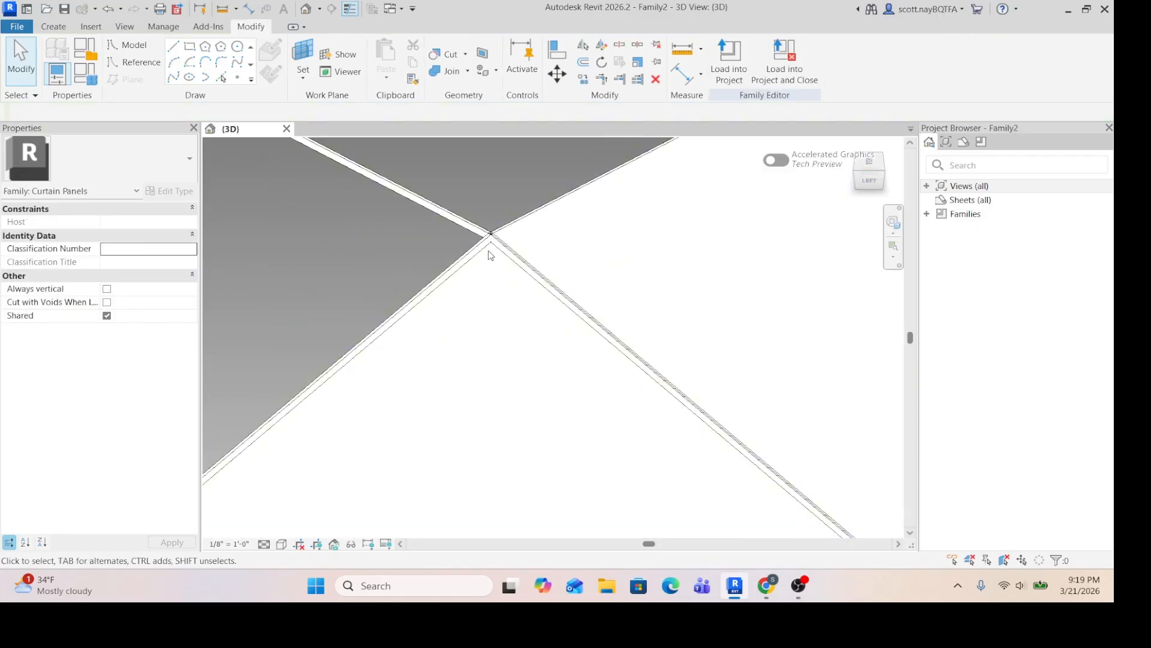
scroll(490, 251, "down", 6)
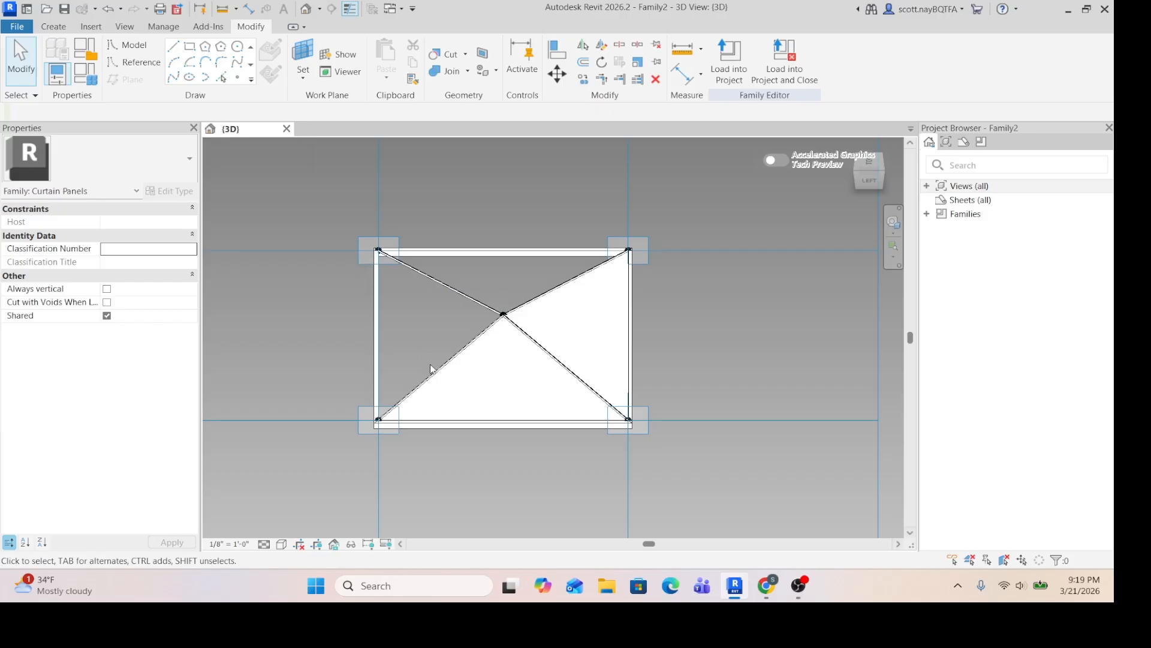
scroll(457, 388, "up", 3)
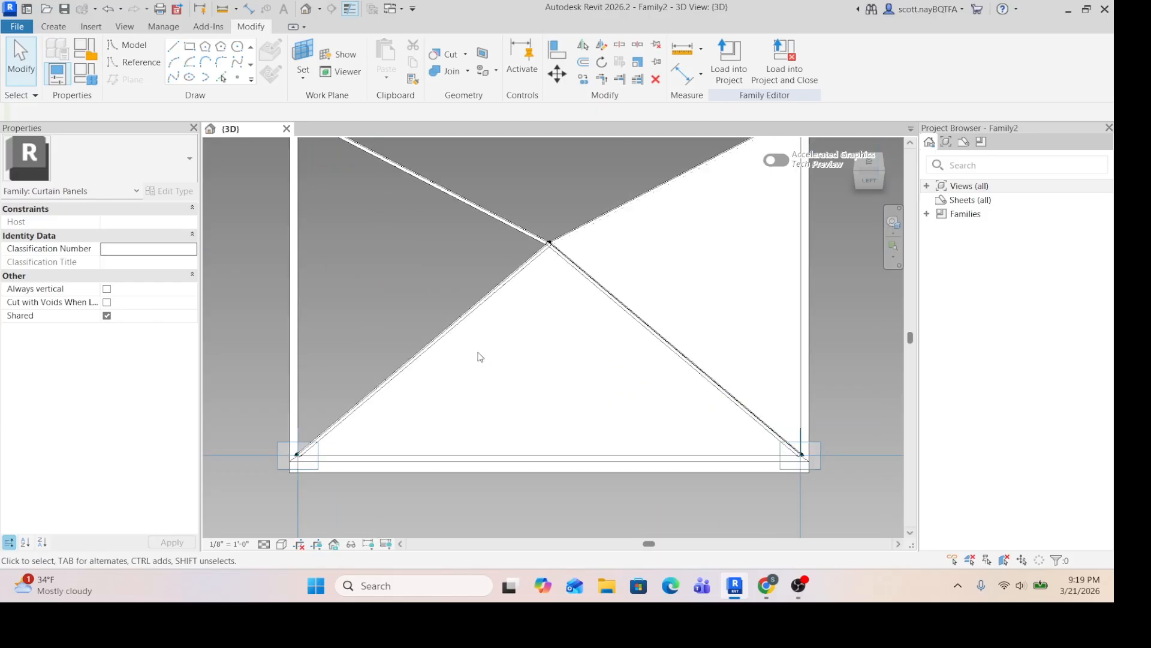
scroll(500, 426, "down", 5)
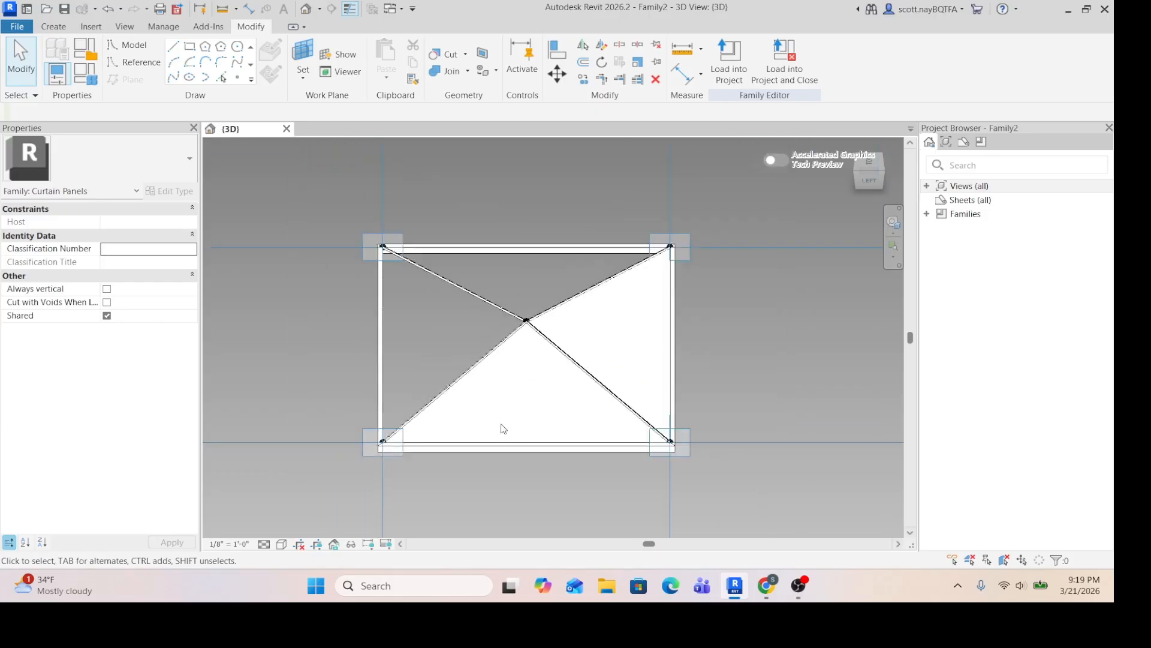
Create a solid form from the three reference lines bounding the triangle on the frame's back edge and reduce its positive offset to 1/2"
left_click(856, 175)
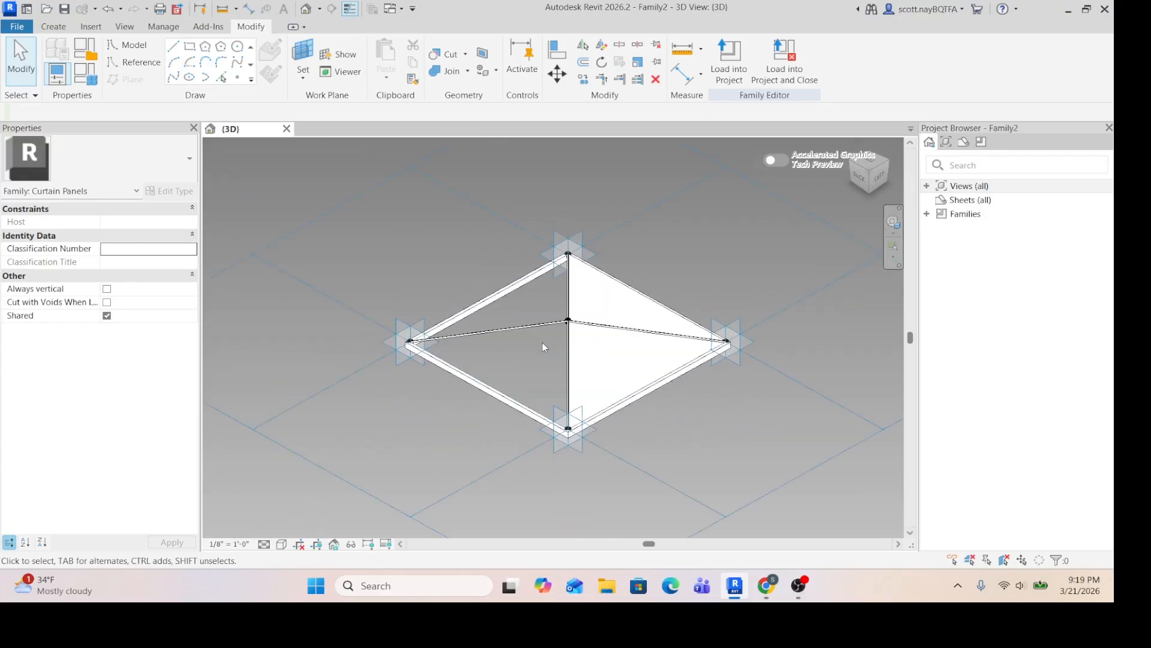
scroll(542, 343, "up", 3)
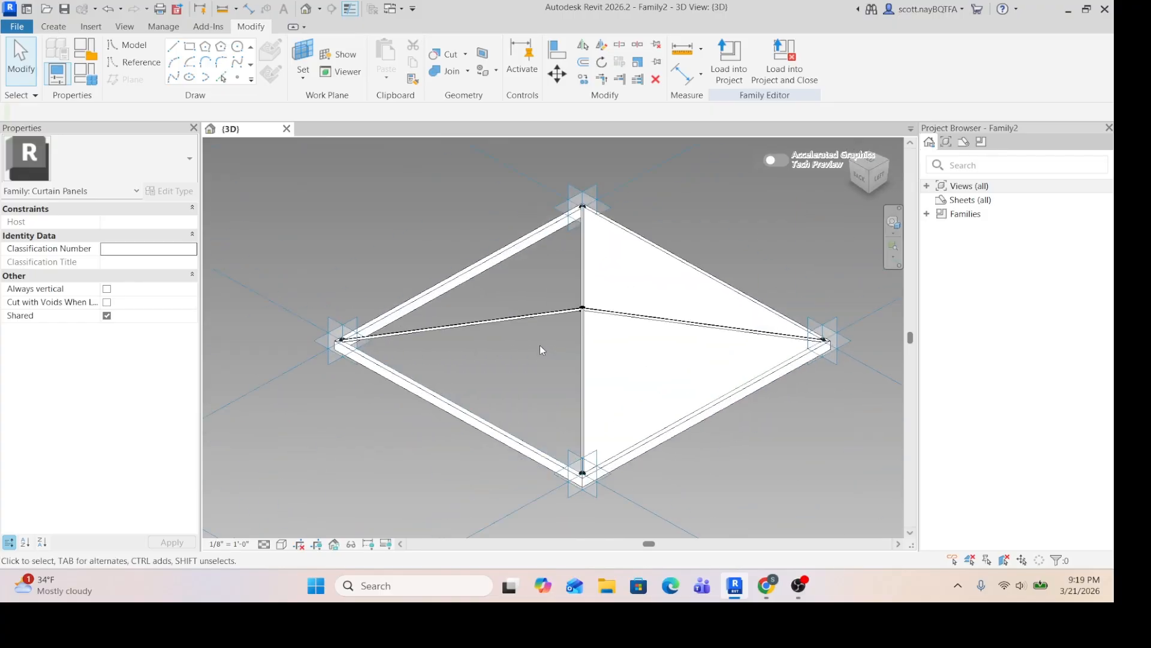
left_click(423, 410)
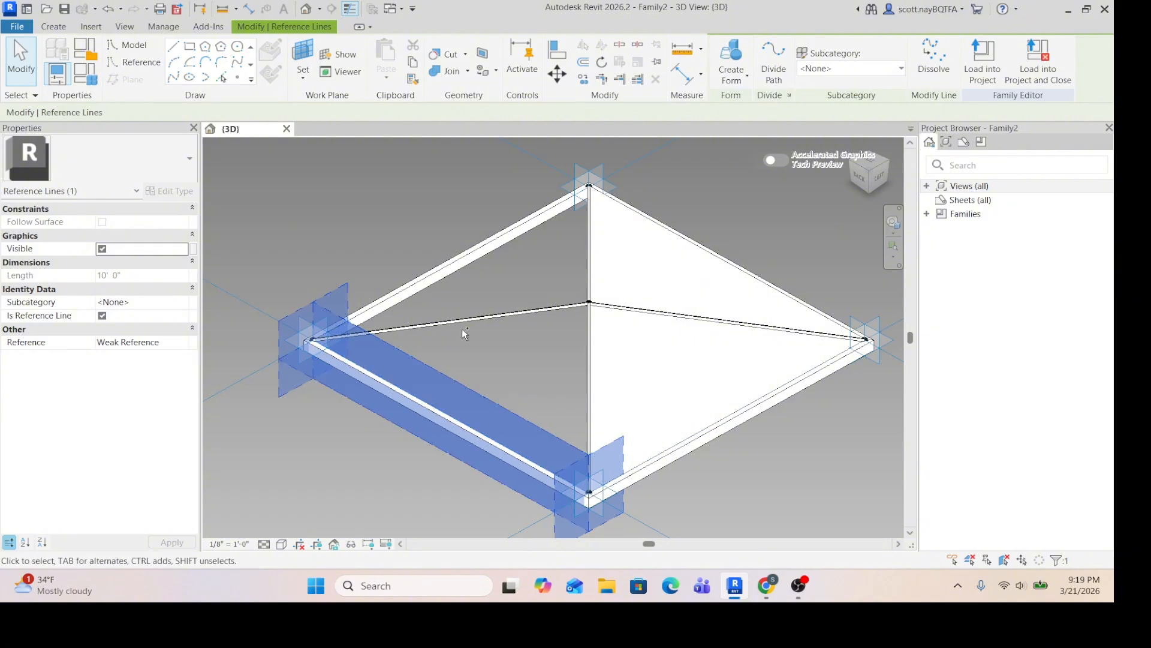
left_click(470, 316, "ctrl")
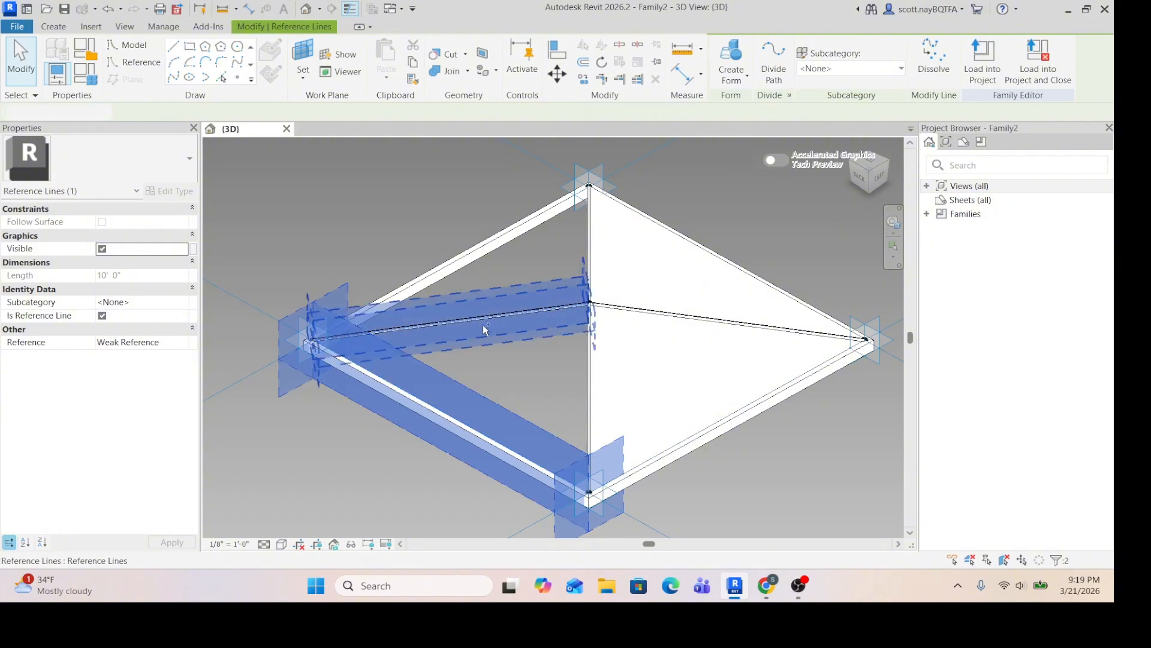
left_click(591, 387, "ctrl")
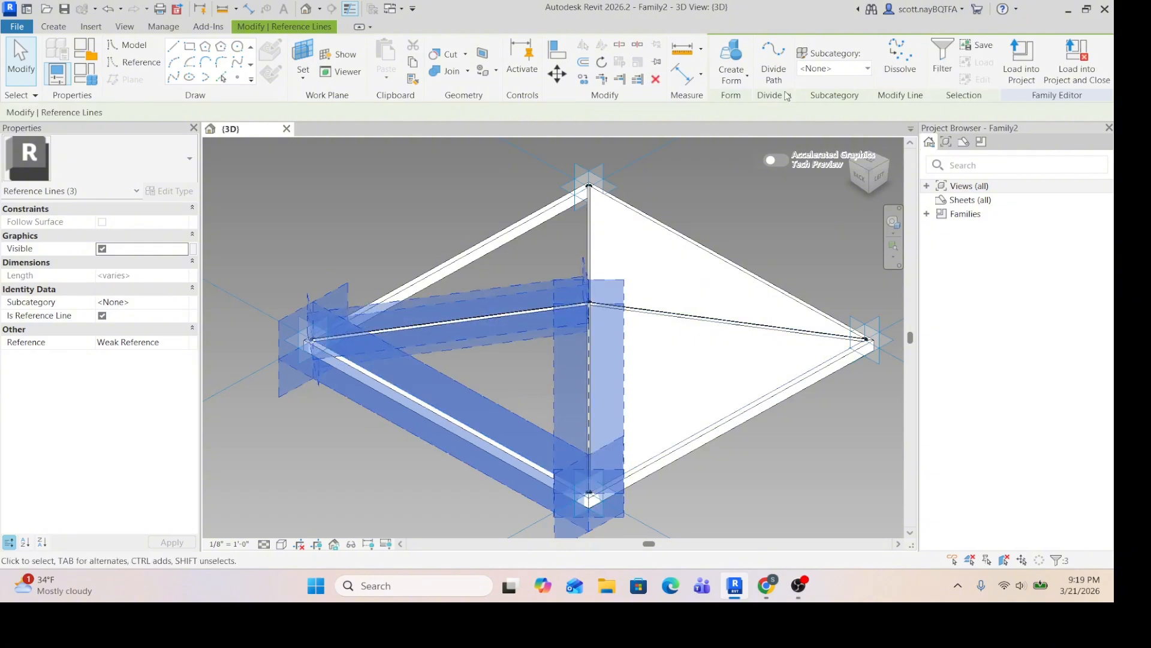
left_click(749, 82)
left_click(749, 110)
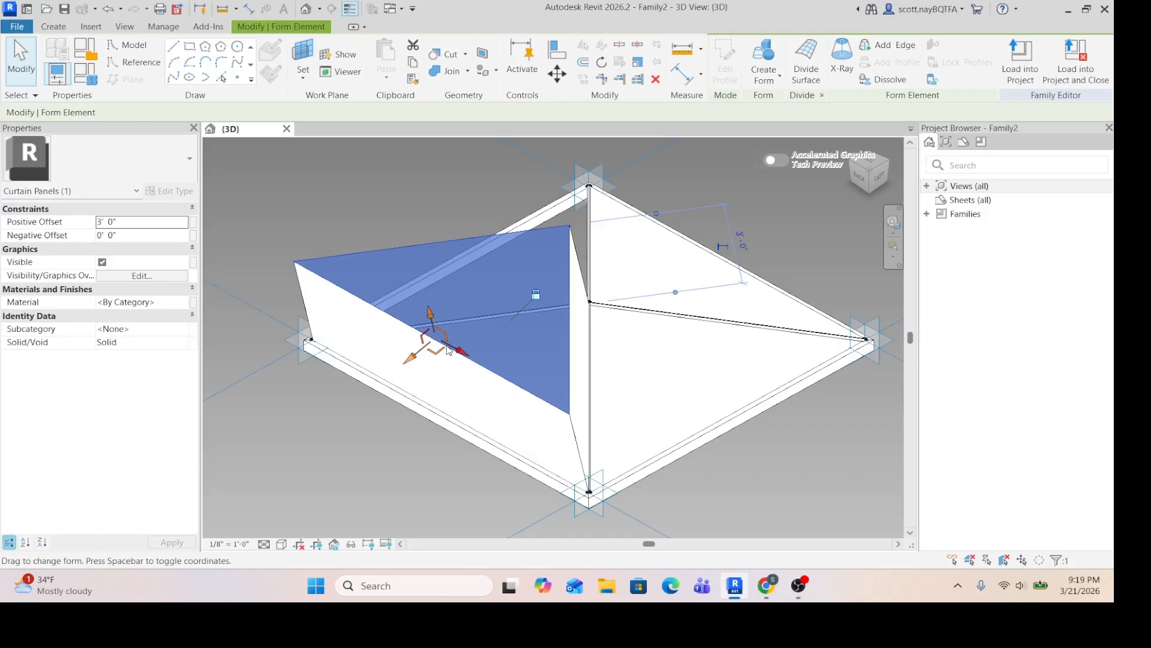
left_click_drag(431, 313, 459, 387)
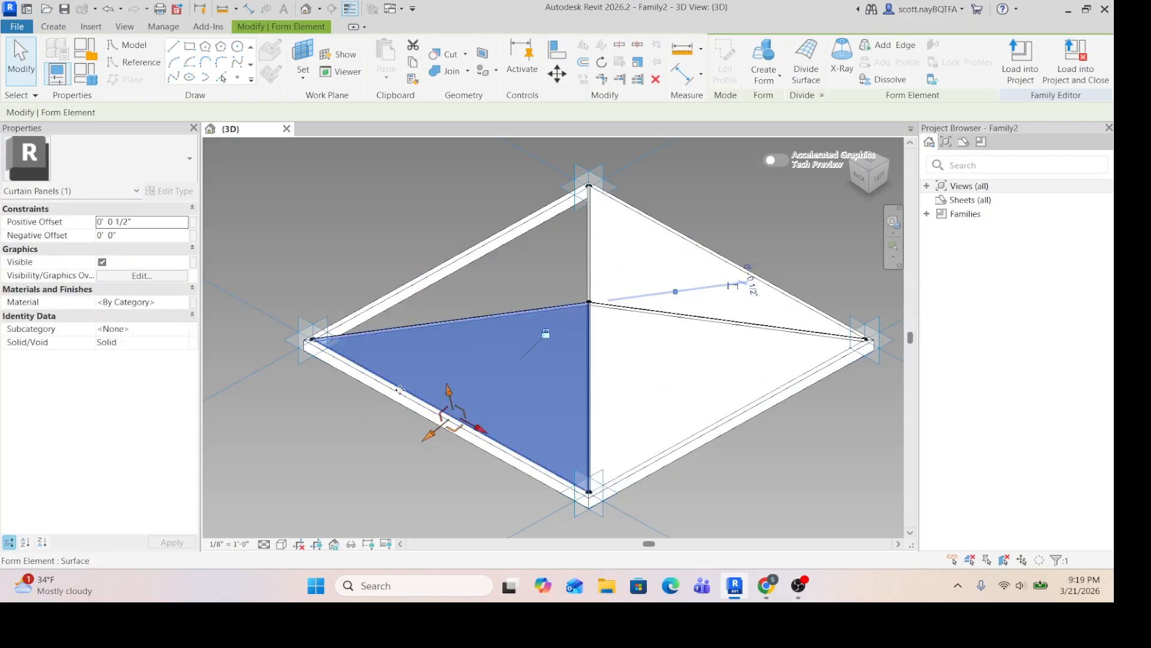
left_click(347, 434)
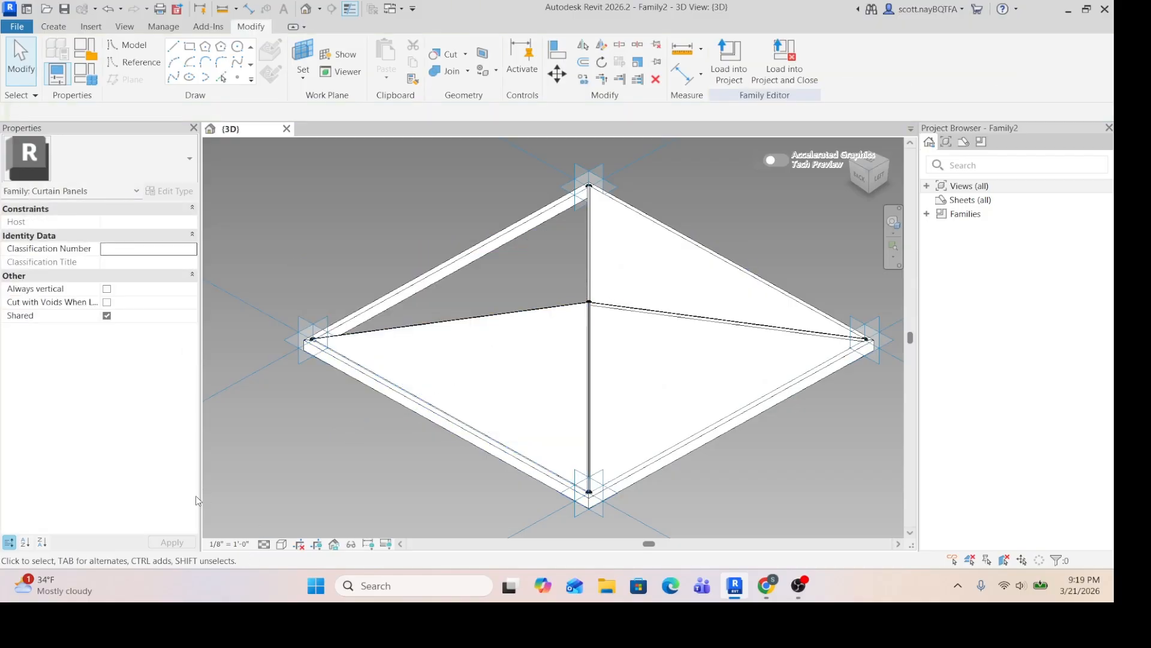
Examine how the triangular infill forms meet the diagonal rods around the center point, from both sides of the panel
scroll(562, 291, "up", 5)
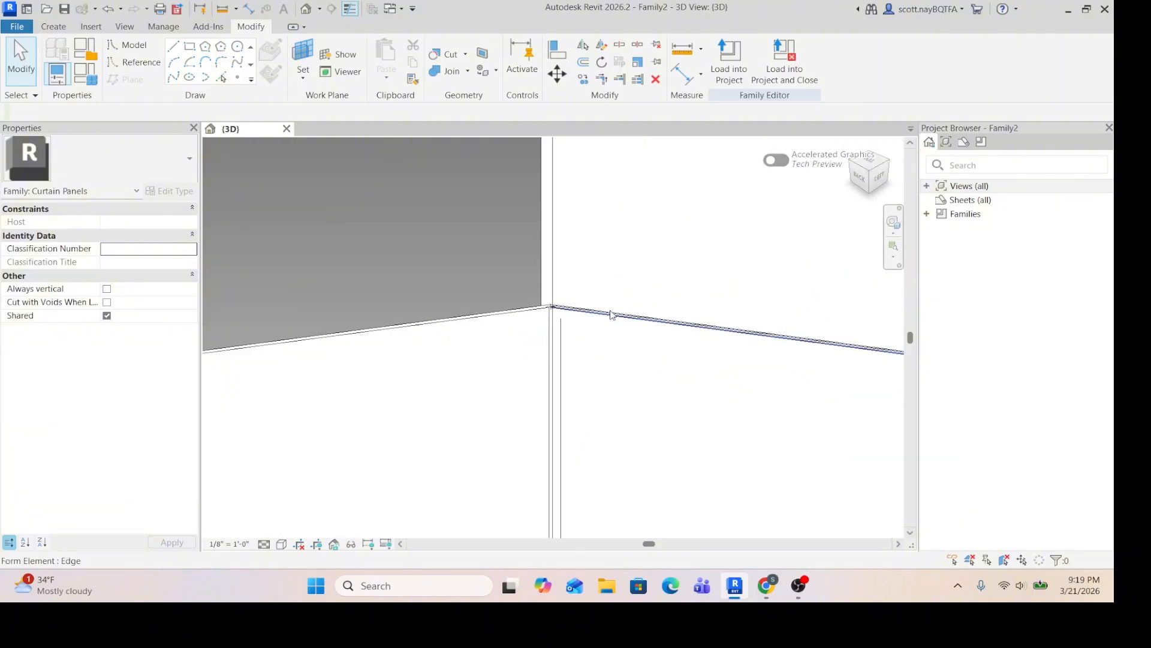
scroll(610, 315, "up", 2)
scroll(500, 330, "up", 3)
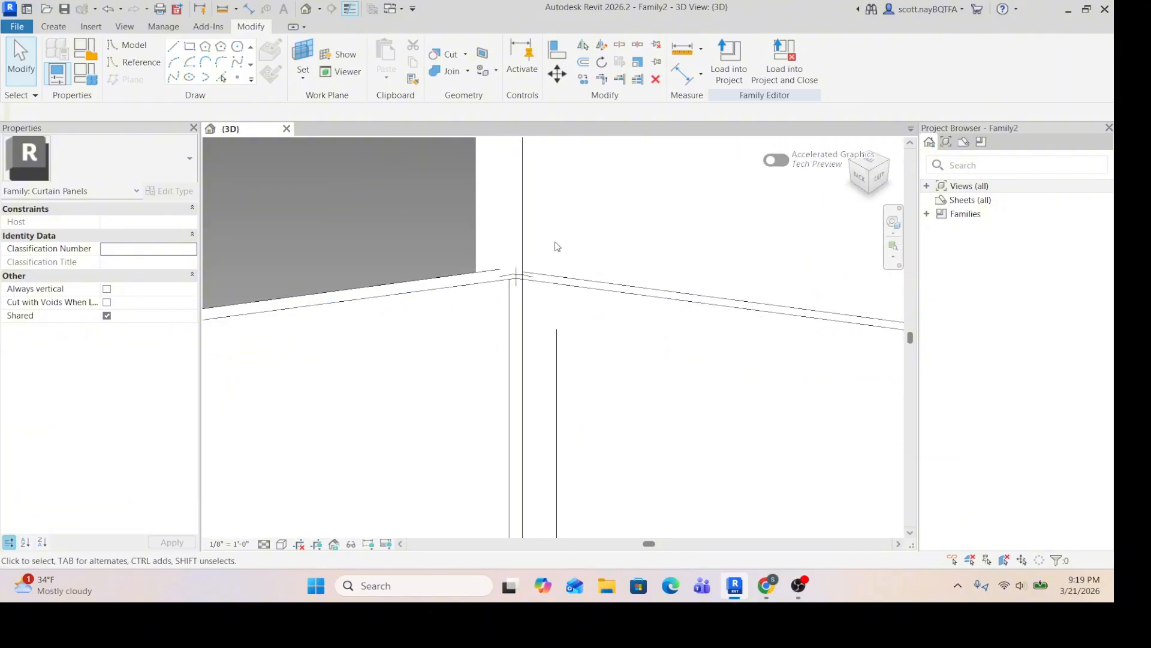
scroll(555, 246, "down", 5)
scroll(539, 298, "up", 5)
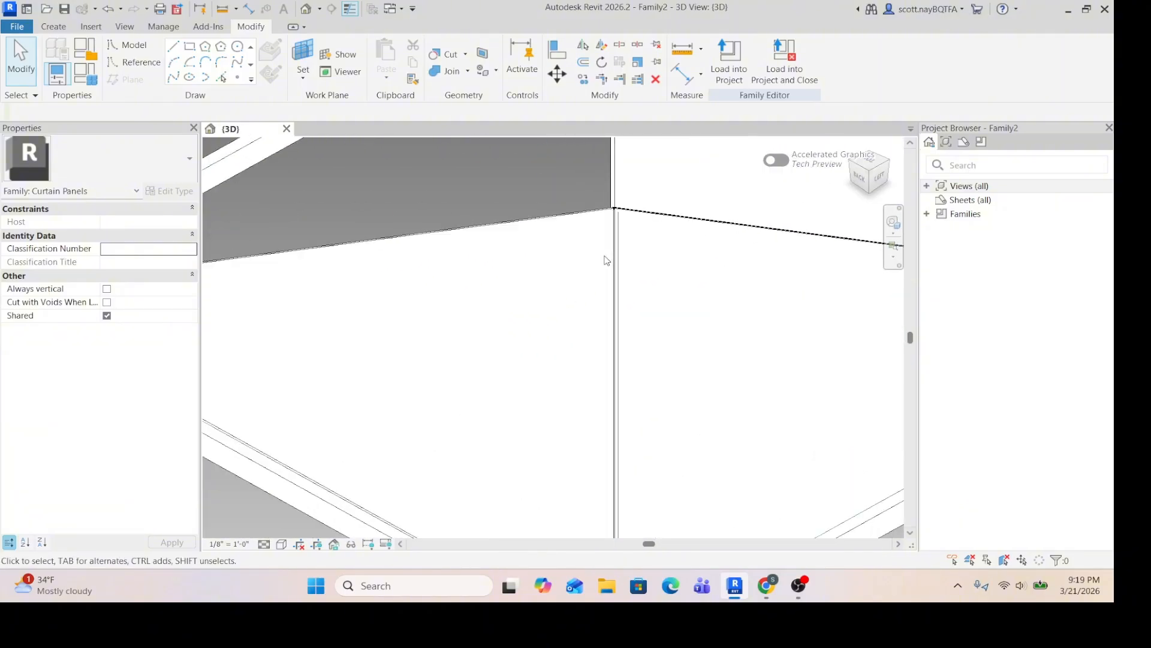
scroll(603, 259, "down", 6)
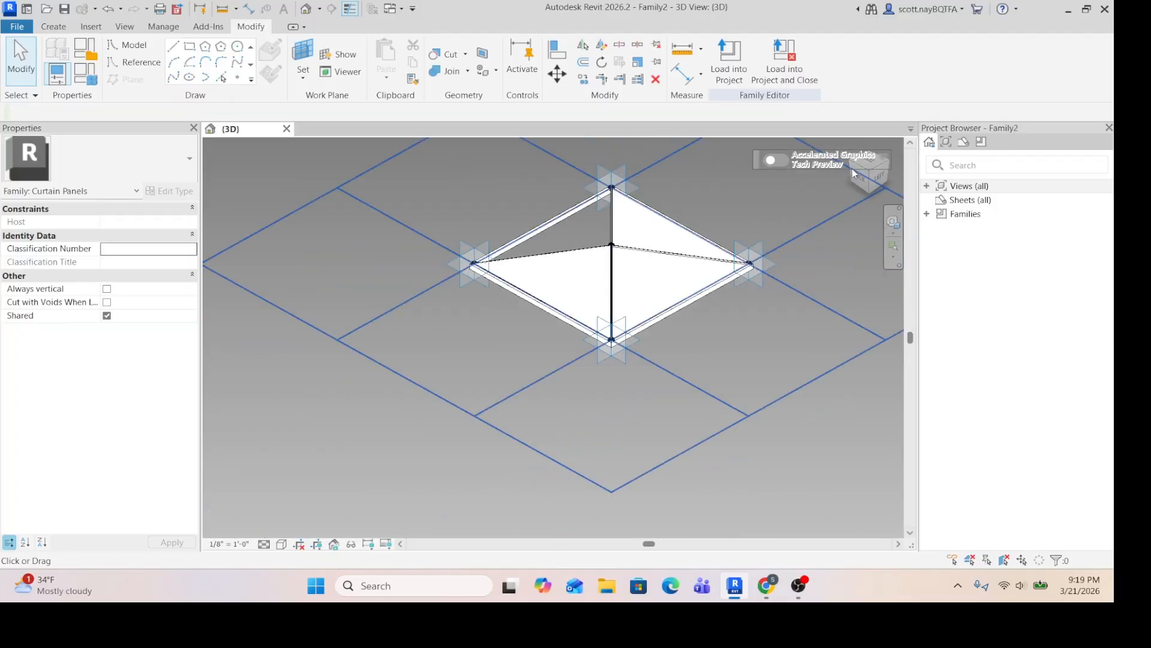
scroll(719, 298, "down", 2)
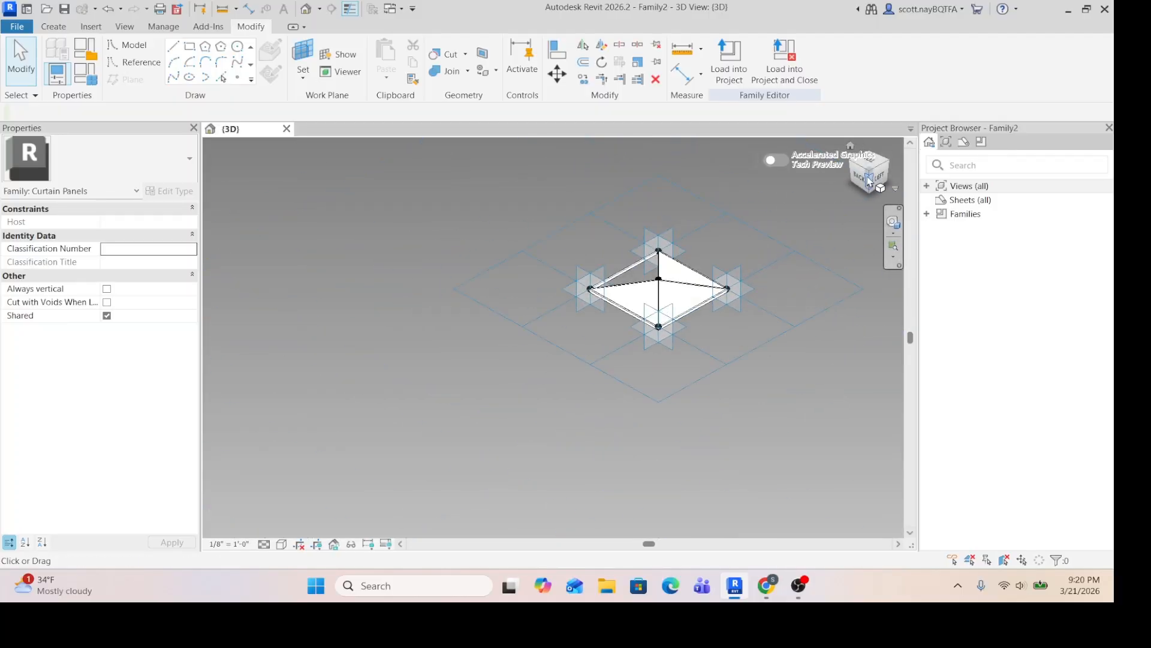
left_click_drag(869, 181, 227, 197)
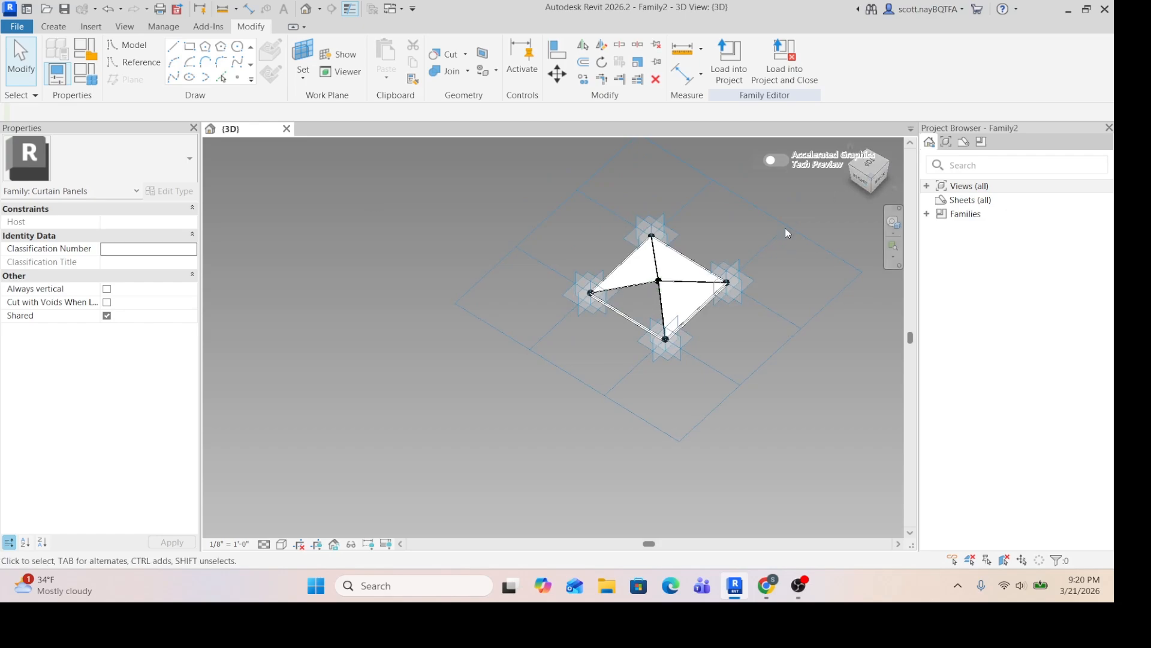
scroll(633, 290, "up", 10)
scroll(682, 308, "up", 3)
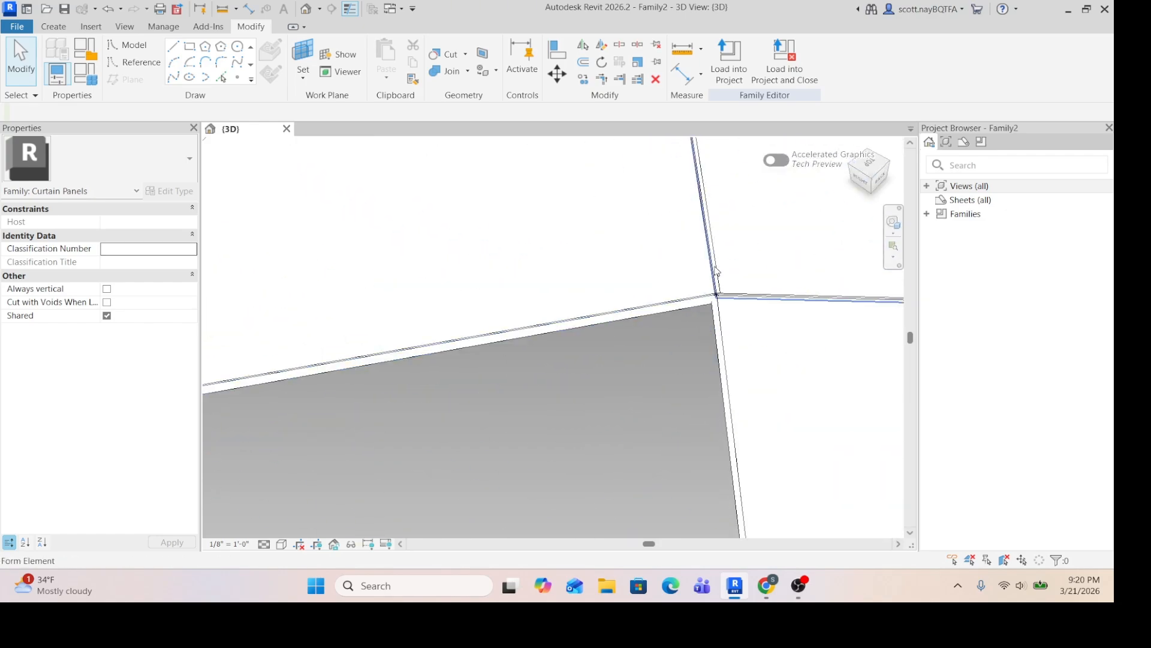
scroll(732, 295, "up", 3)
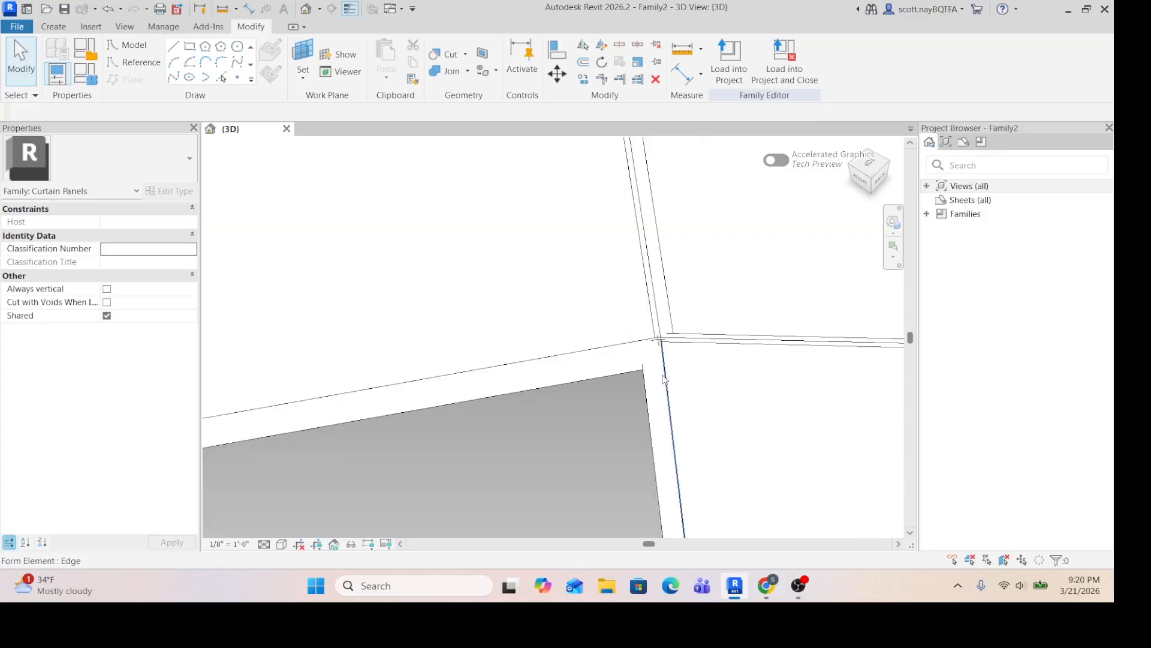
scroll(682, 264, "down", 2)
scroll(681, 265, "down", 5)
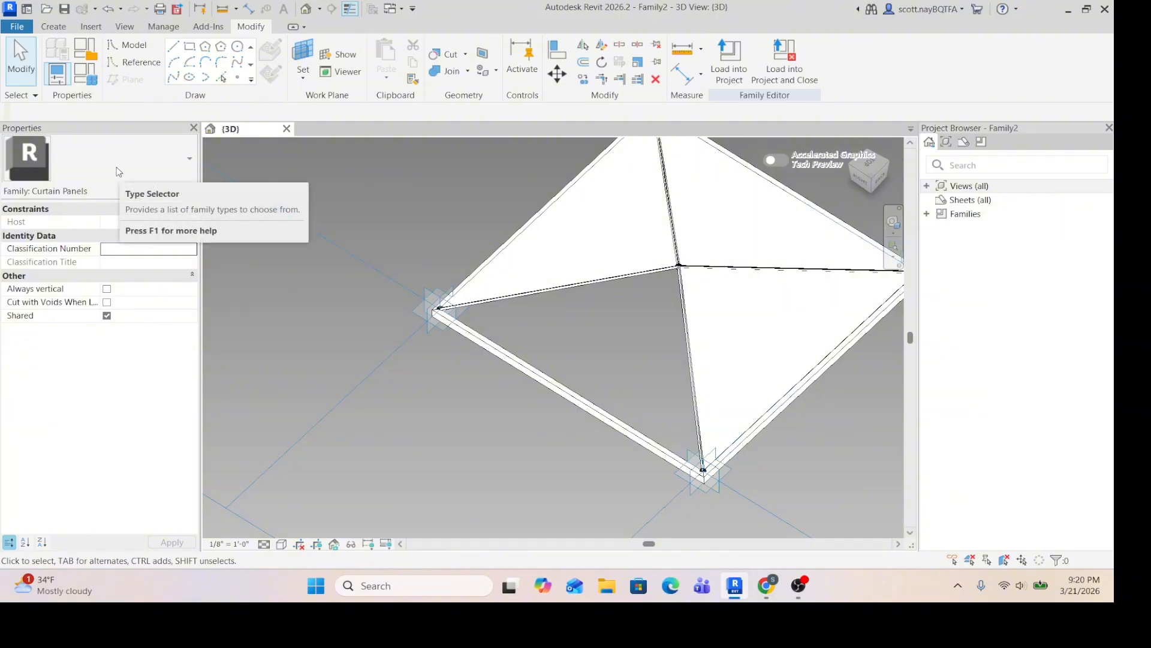
Create a solid form from the three reference lines bounding the last open triangle and pull its face back to a 0' 0" positive offset
left_click(546, 376)
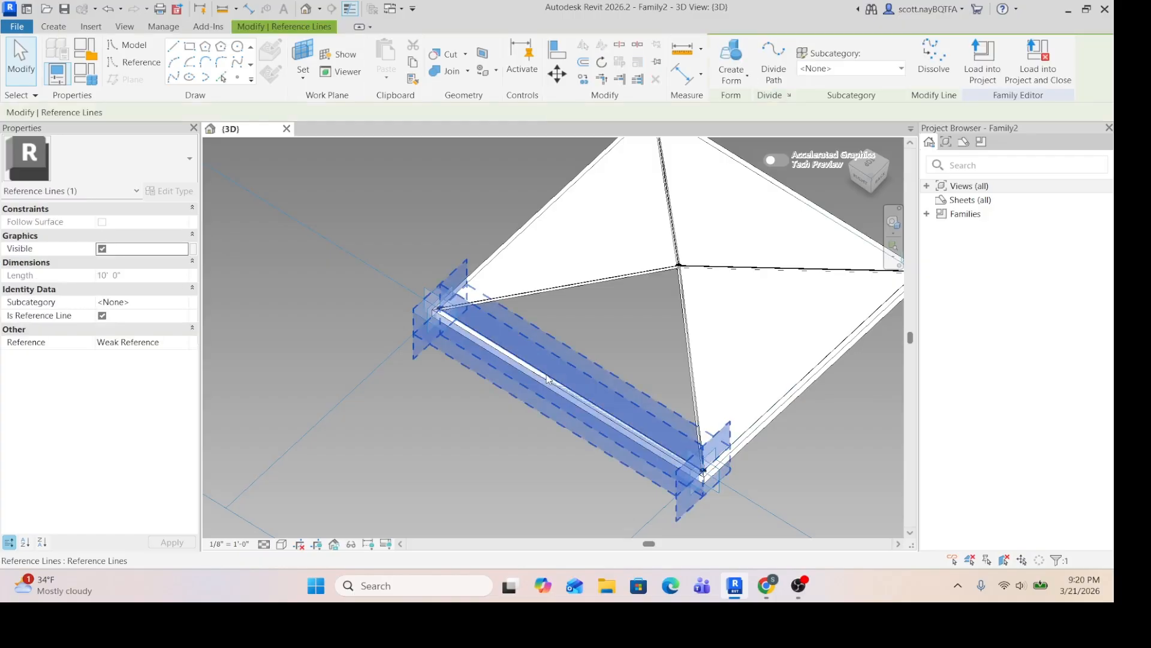
left_click(549, 298, "ctrl")
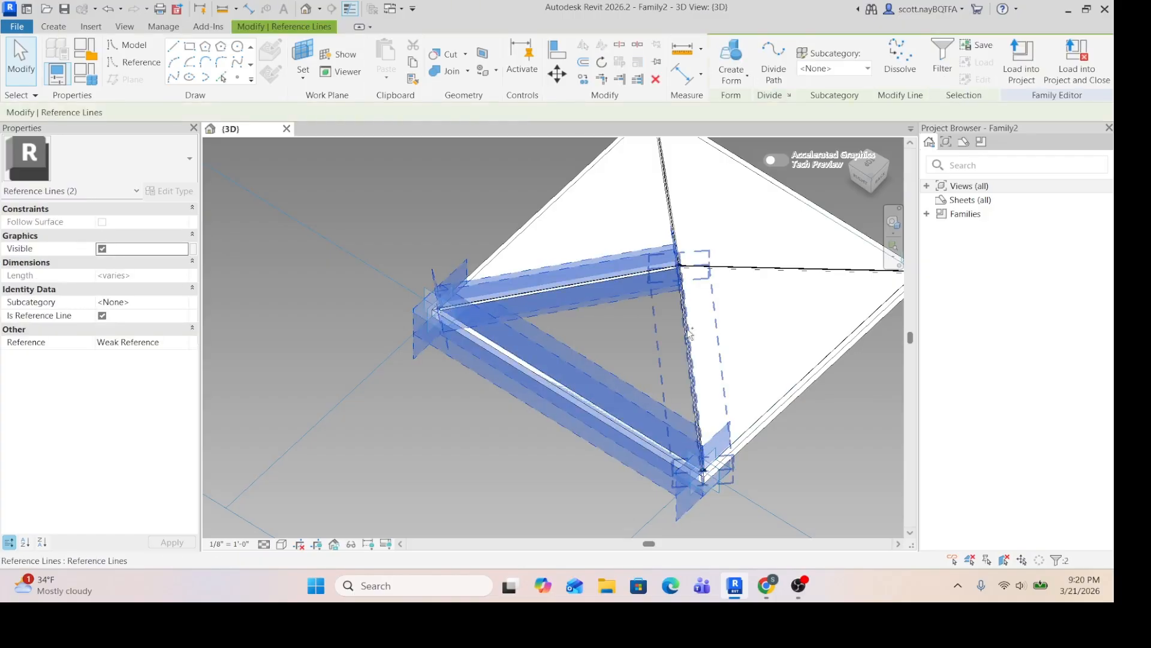
left_click(696, 266, "ctrl")
left_click(732, 73)
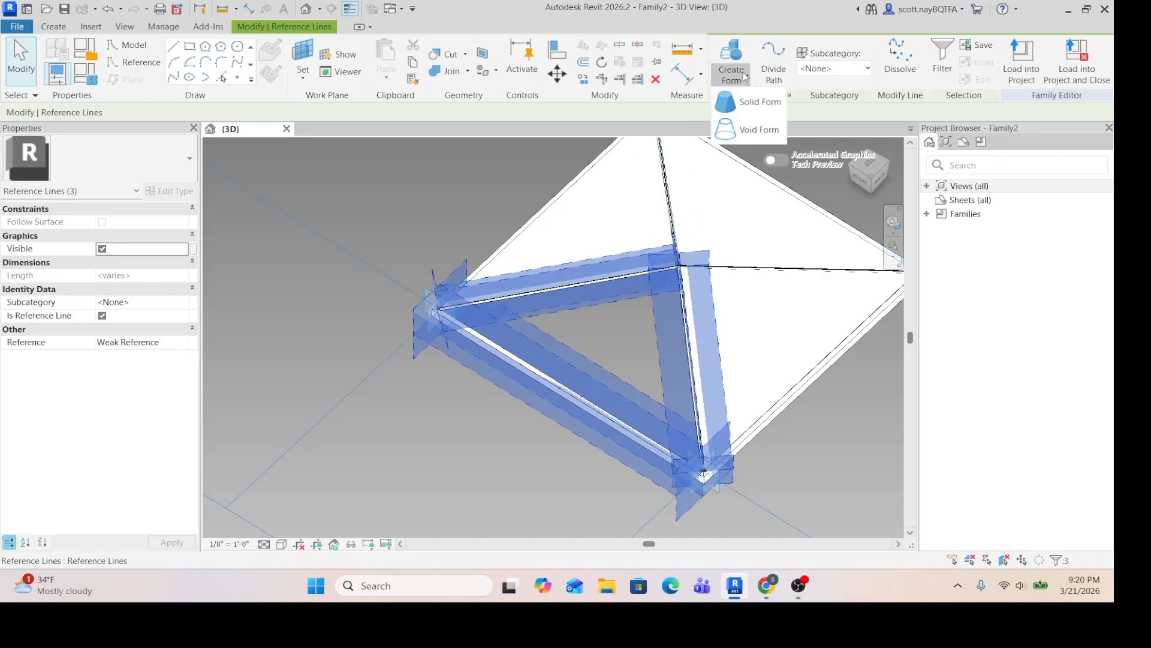
left_click(748, 106)
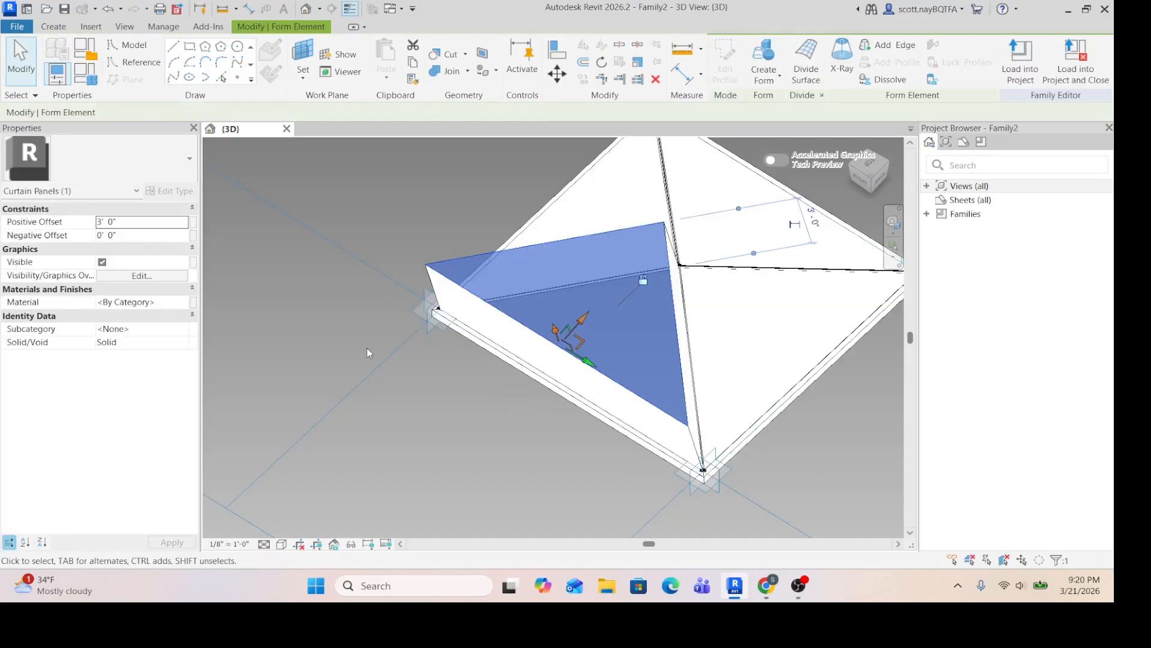
scroll(455, 354, "up", 1)
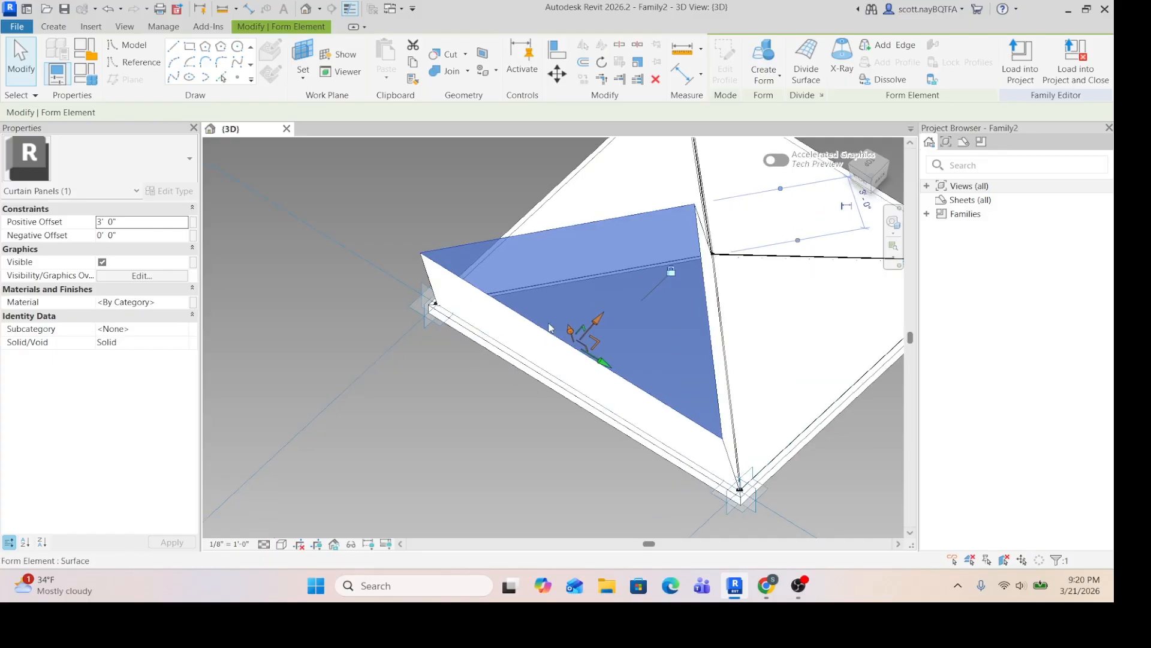
left_click_drag(572, 334, 595, 385)
scroll(693, 260, "up", 5)
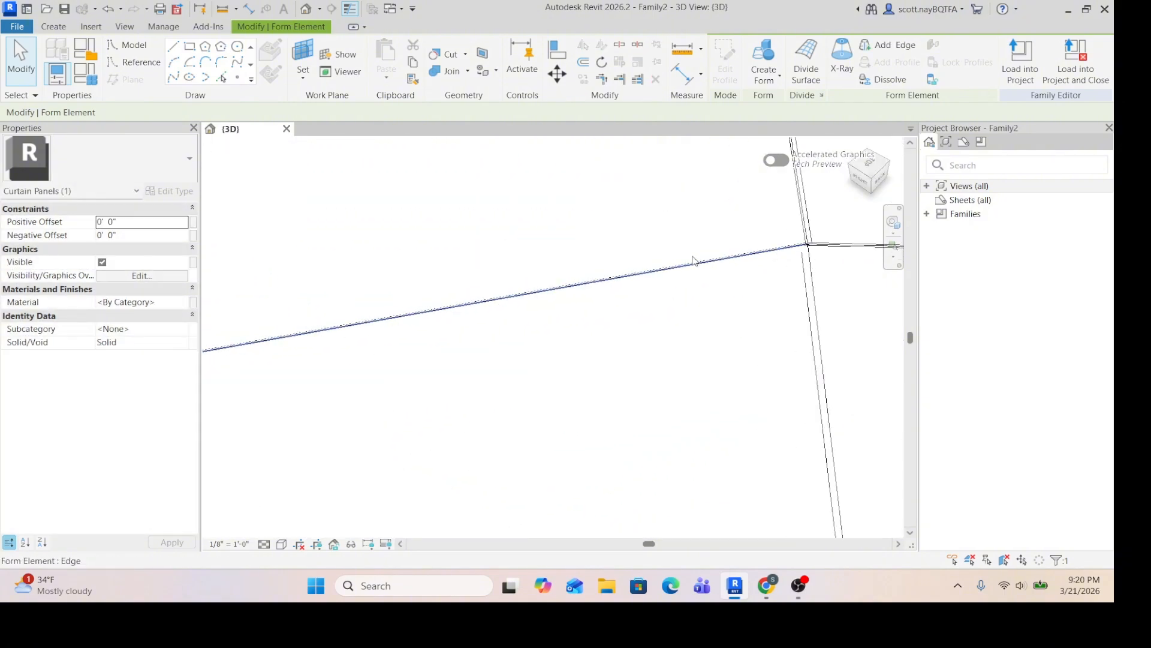
scroll(635, 260, "down", 5)
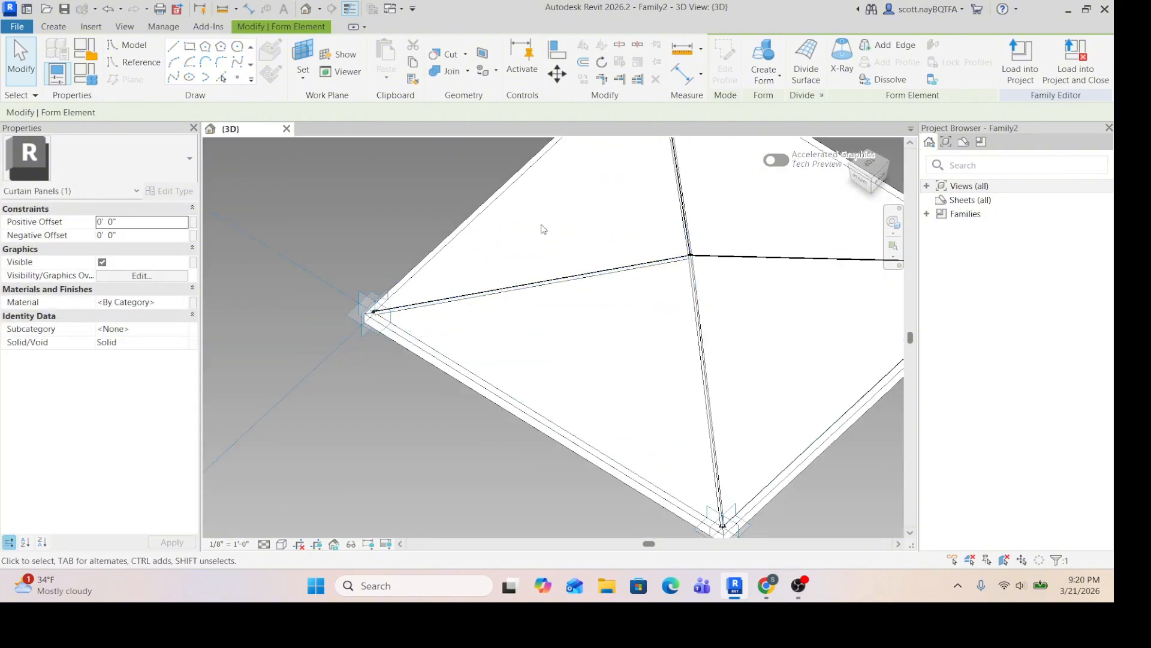
Check the positive offset values of the other three triangular infill forms
left_click(467, 238)
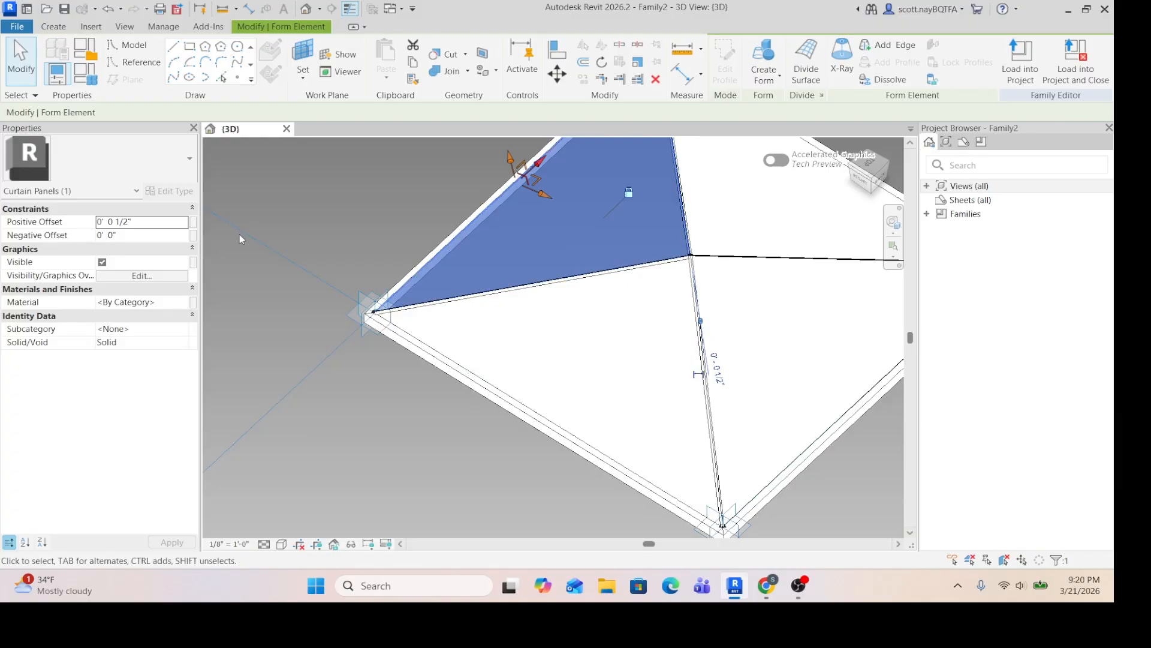
scroll(235, 237, "down", 2)
left_click(637, 172)
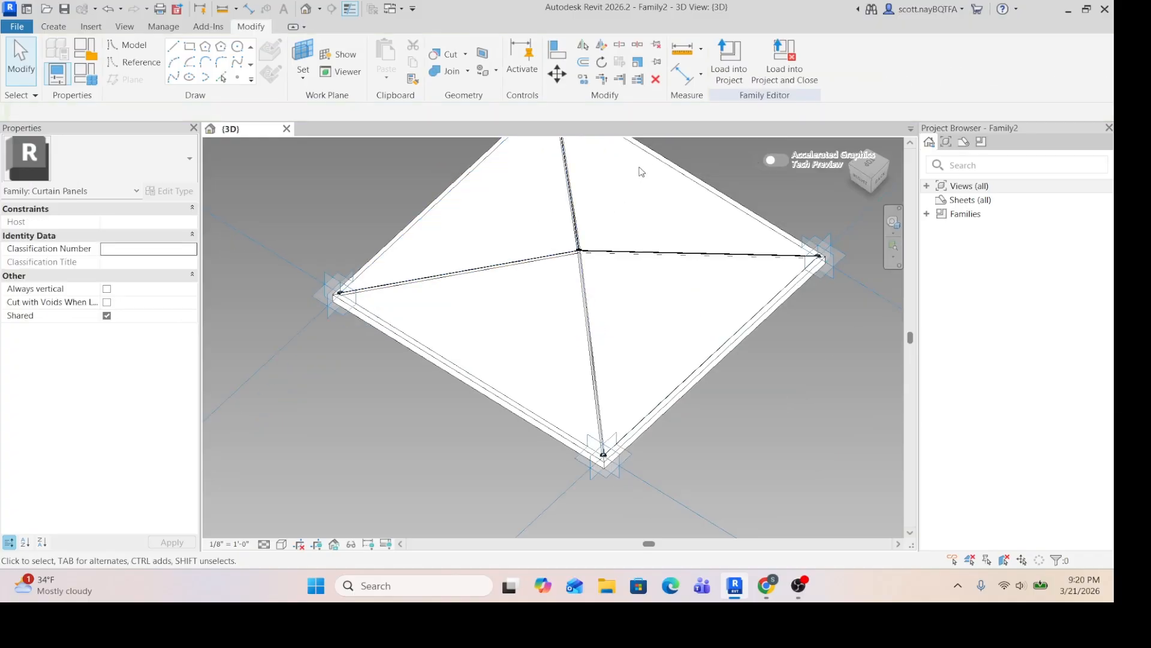
left_click(647, 159)
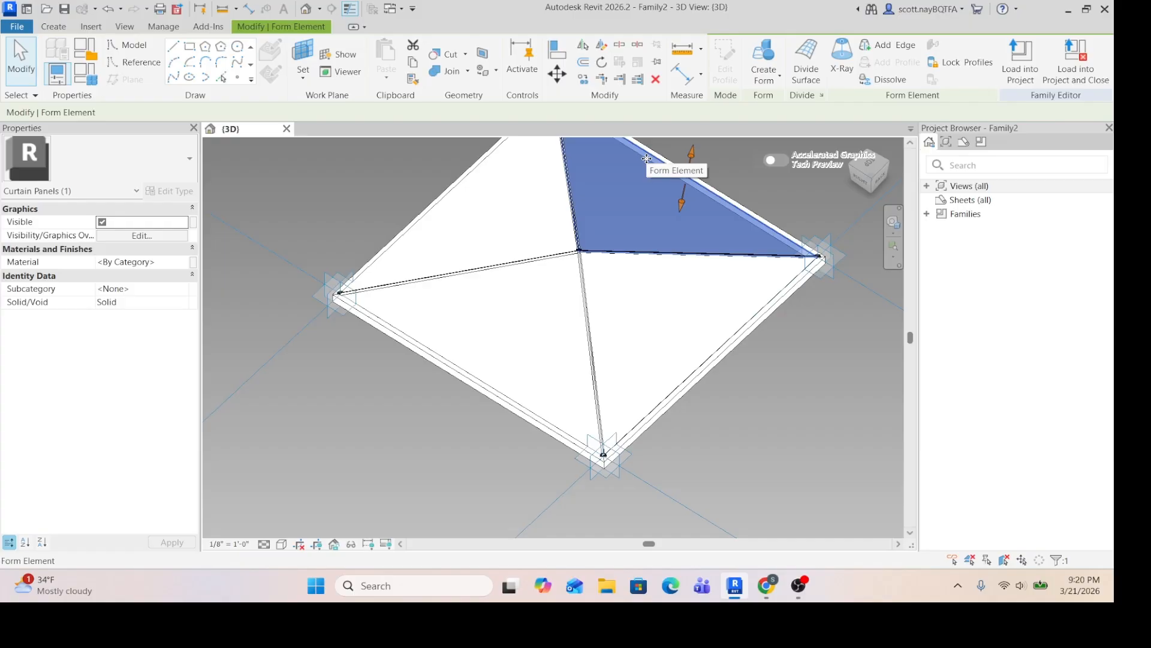
scroll(625, 299, "down", 2)
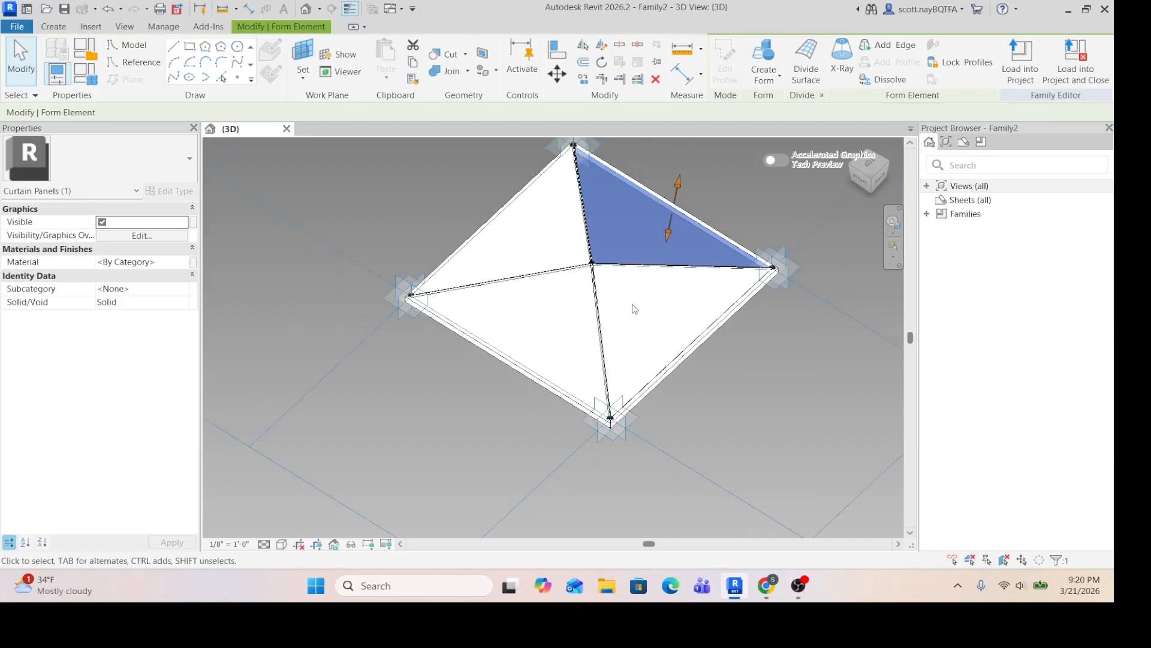
left_click(630, 272)
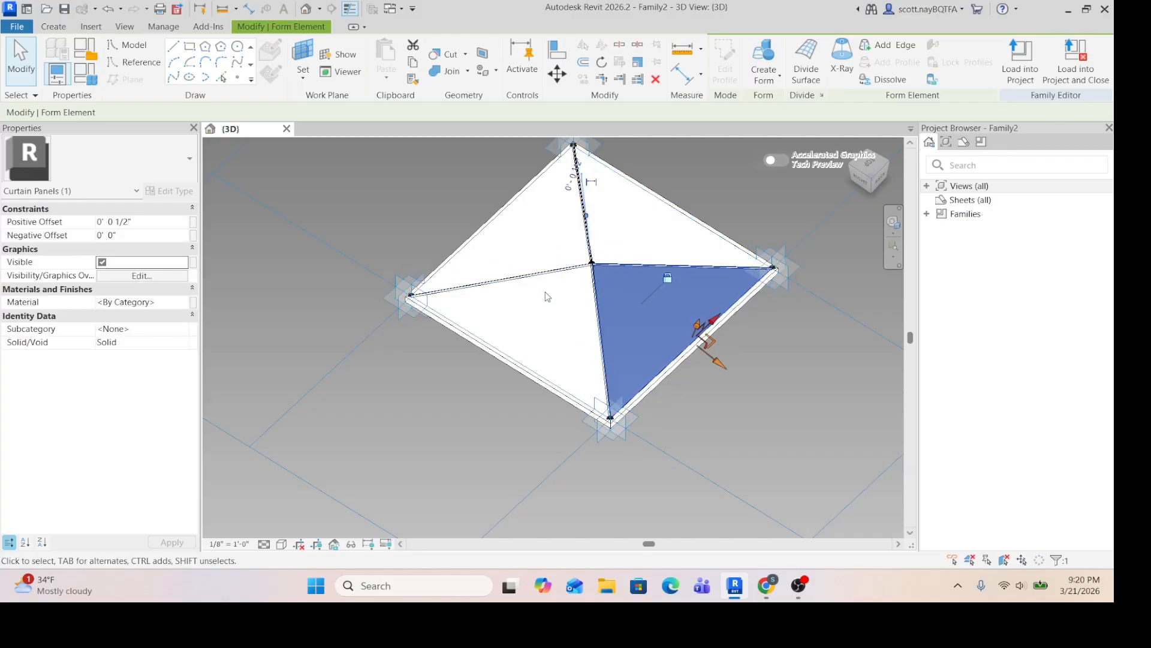
Check the offset values of the triangular infill form between adaptive points 2 and 3 and how it meets the rods
left_click(562, 281)
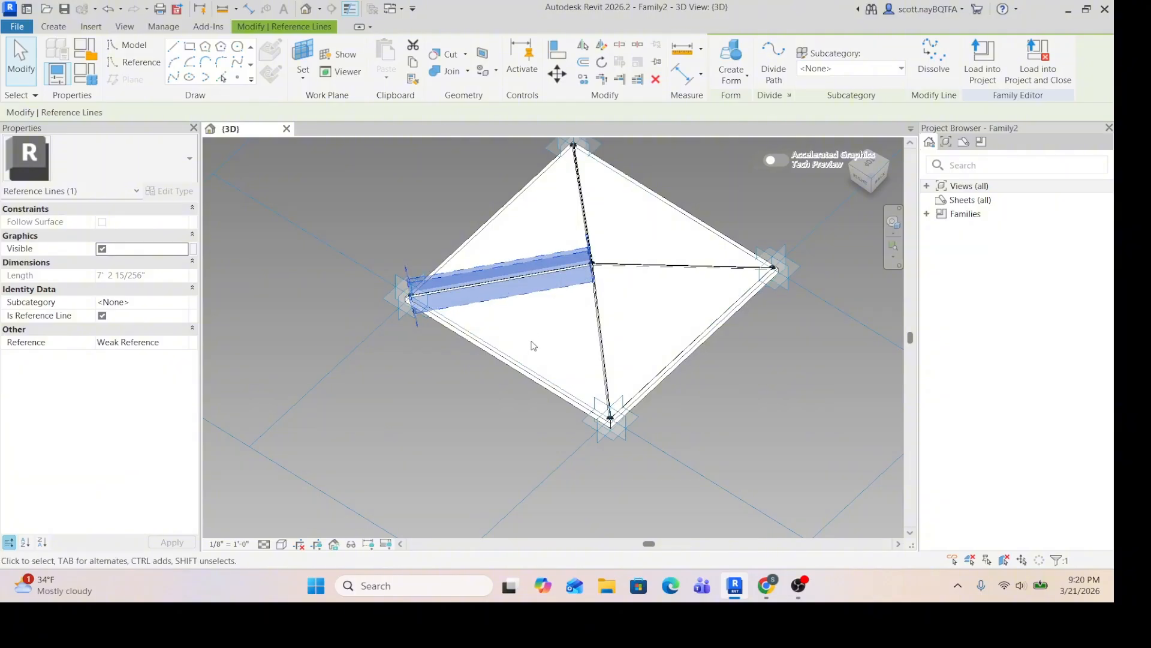
key("Escape")
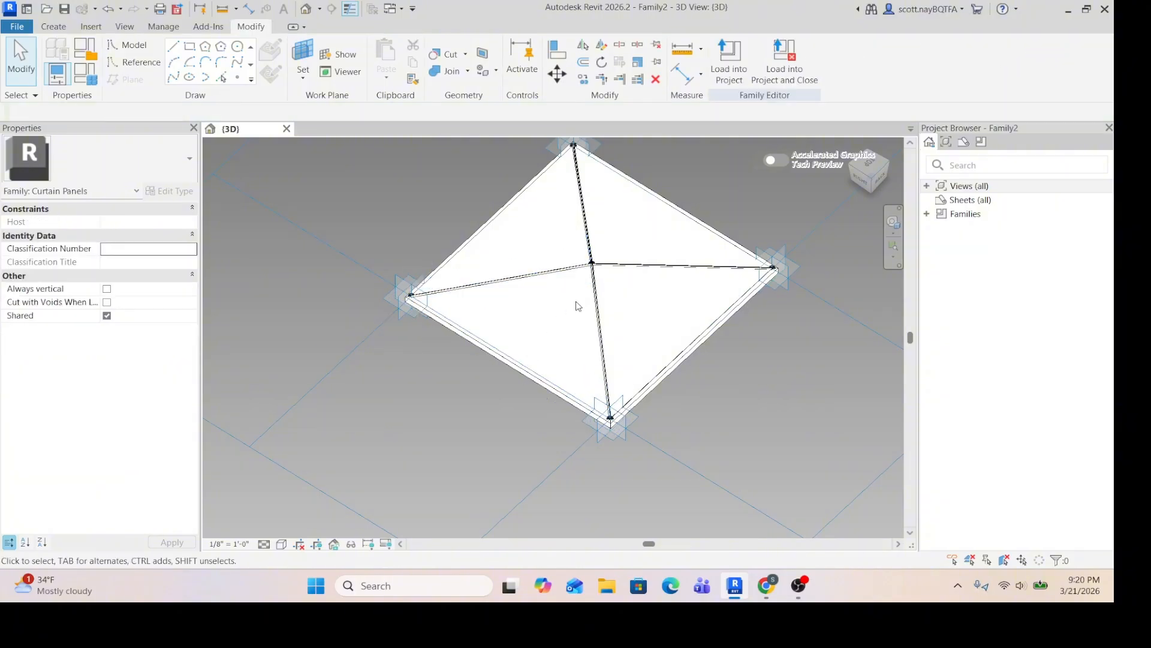
scroll(497, 339, "up", 4)
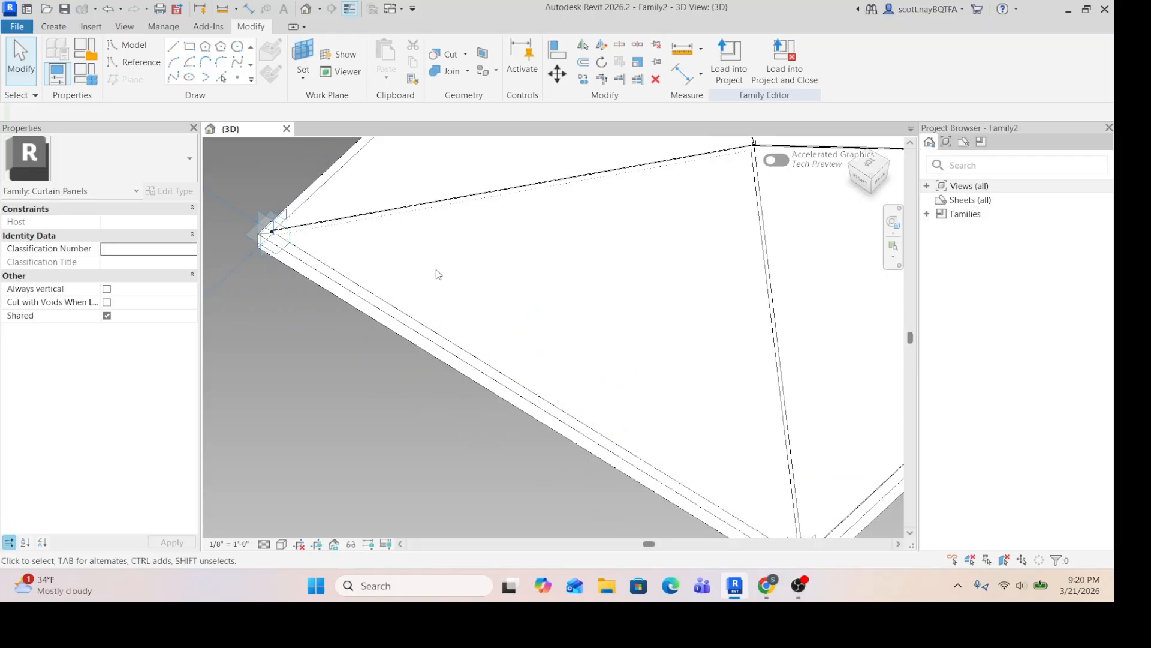
left_click(418, 233)
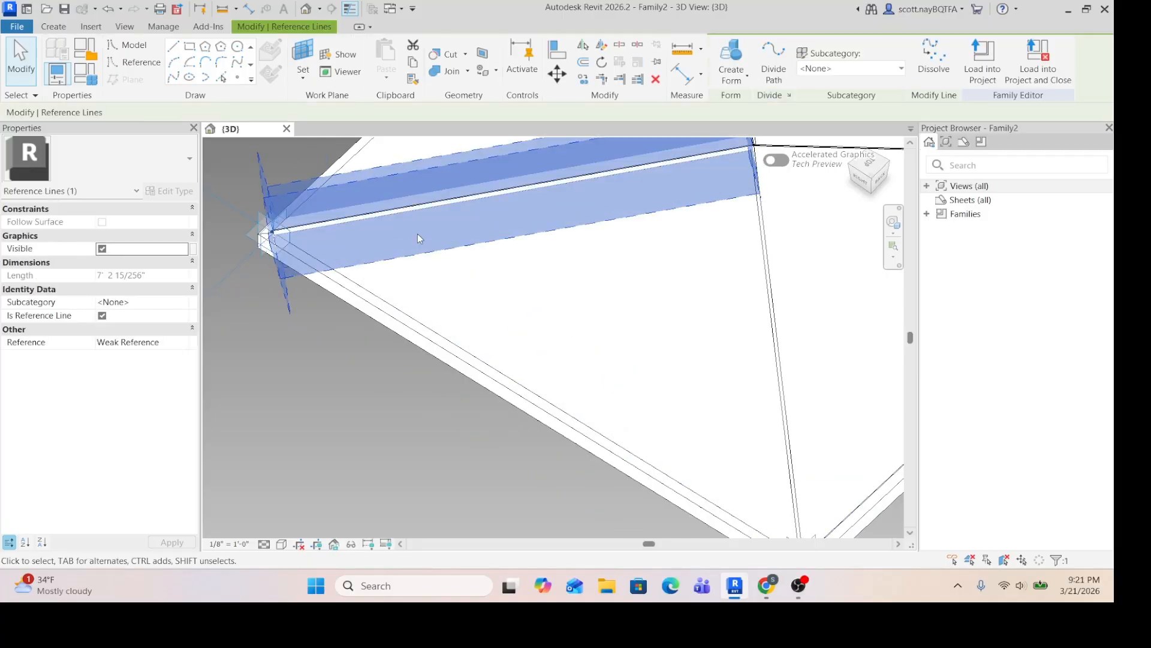
key("Escape")
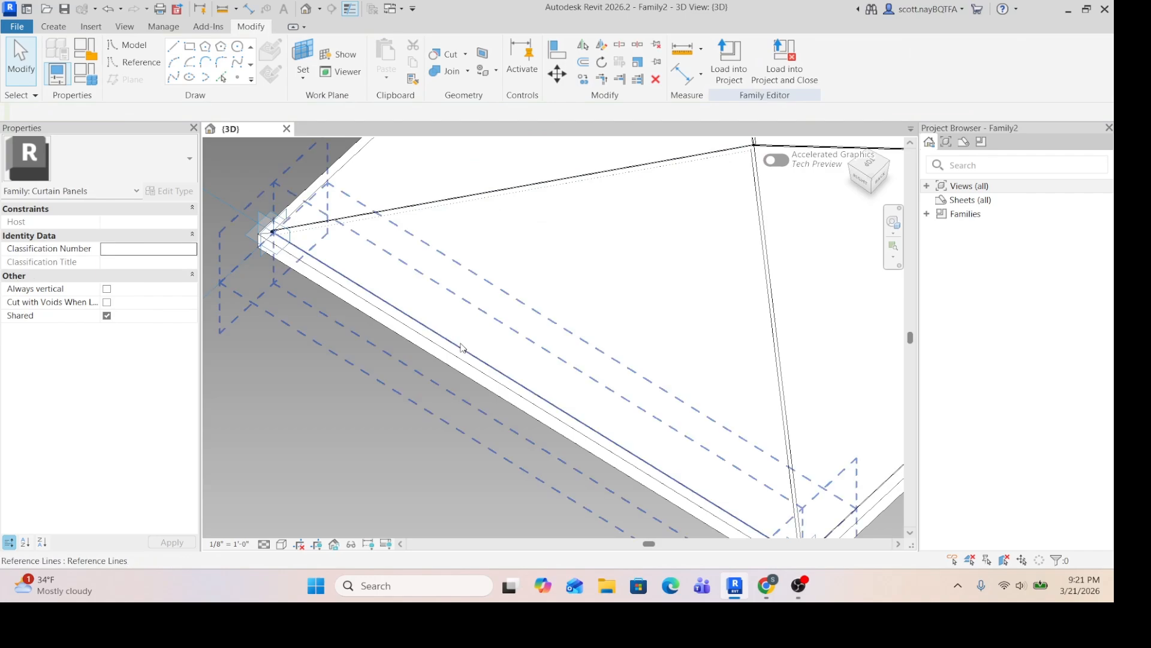
key("Tab")
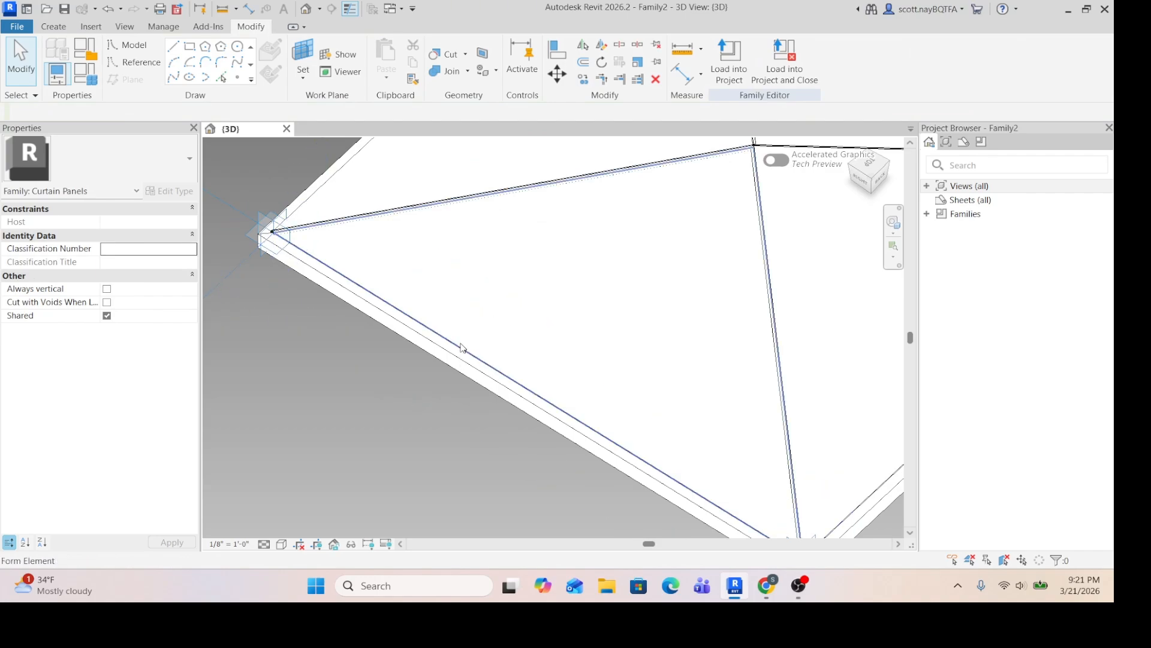
left_click(460, 348)
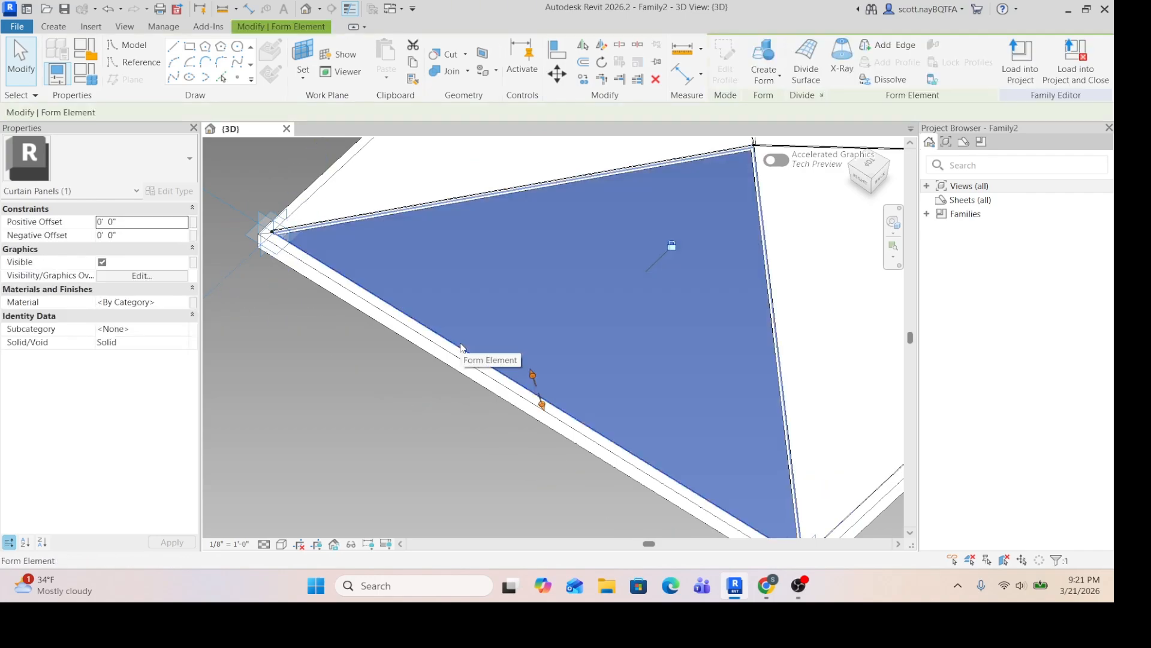
scroll(451, 282, "down", 2)
scroll(451, 283, "down", 4)
scroll(596, 276, "up", 4)
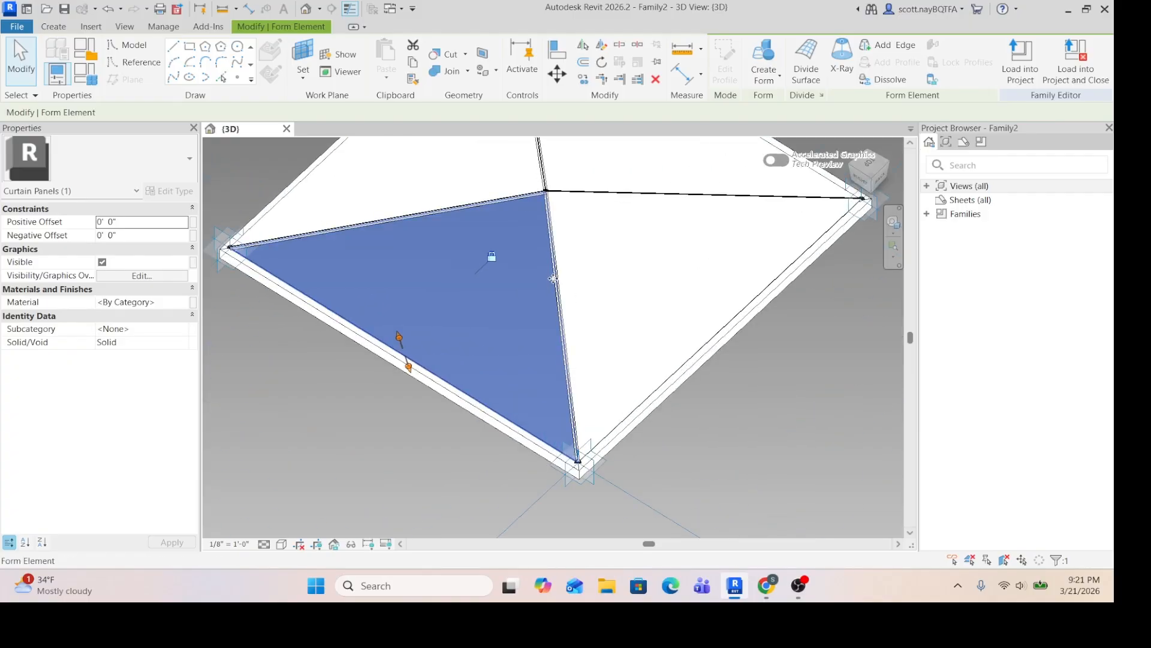
scroll(594, 272, "down", 3)
scroll(516, 173, "up", 3)
scroll(535, 239, "down", 3)
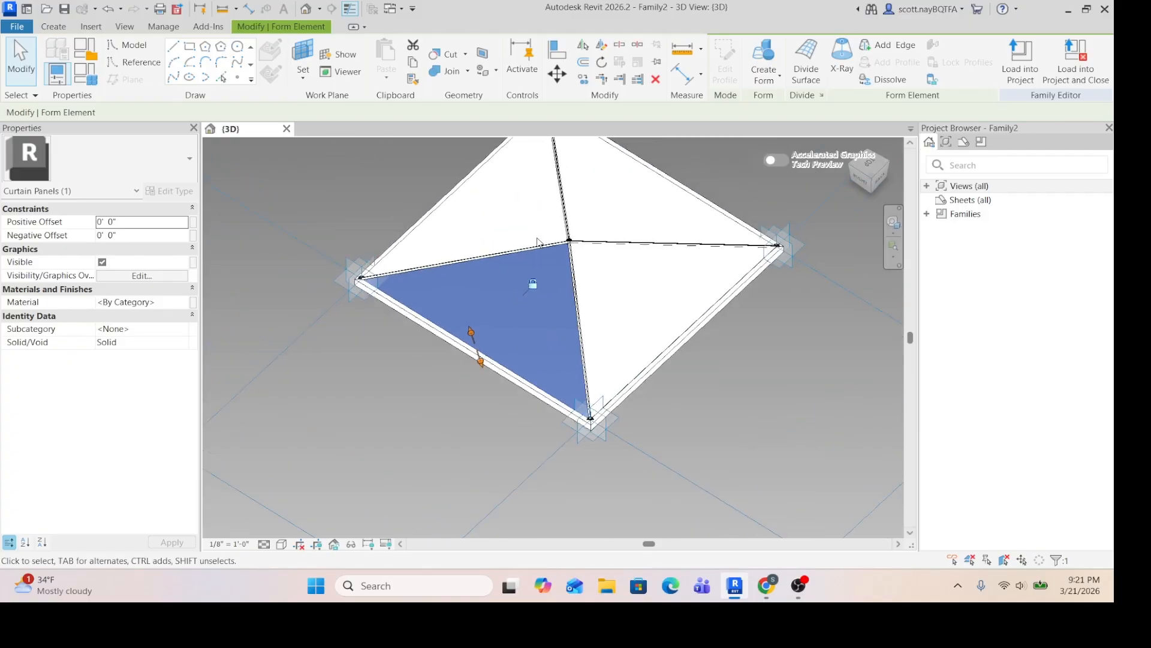
scroll(530, 229, "up", 3)
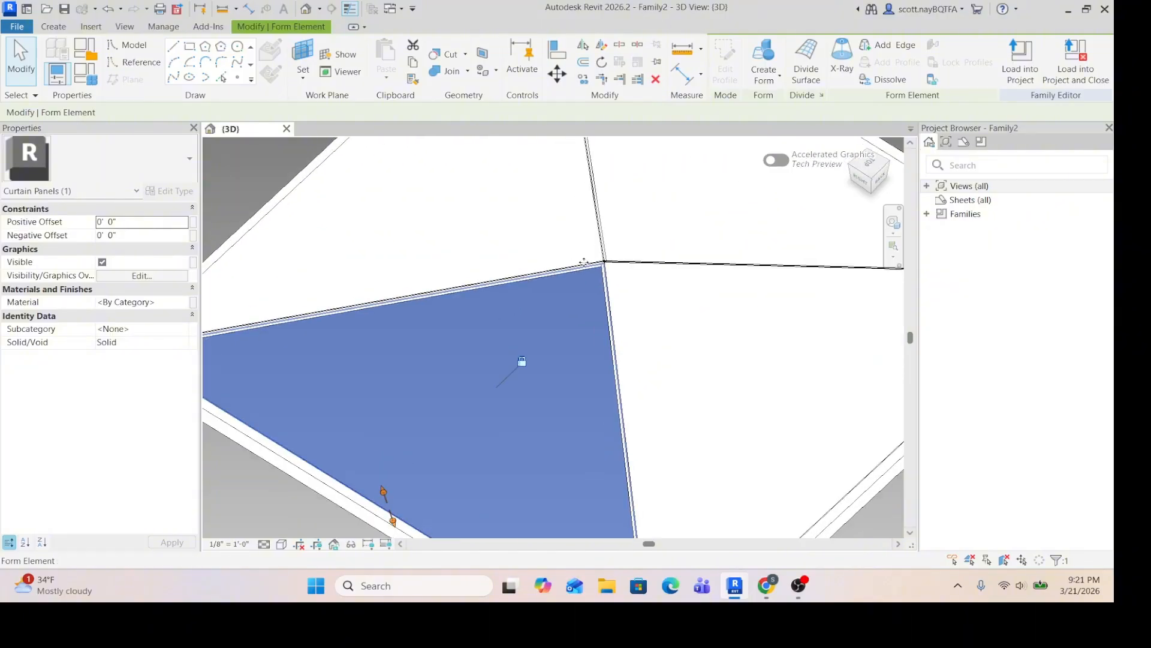
scroll(532, 260, "up", 2)
scroll(413, 232, "down", 2)
key("Escape")
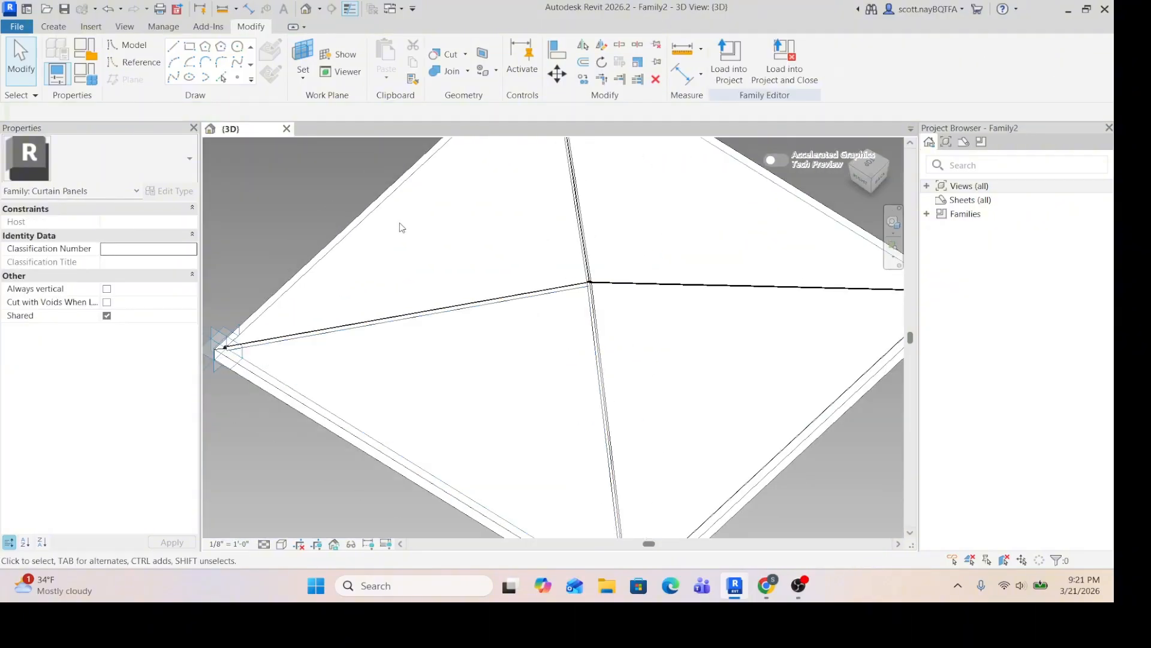
Set the positive offset of the triangular infill form between adaptive points 1 and 2 to 0' 0"
left_click(366, 226)
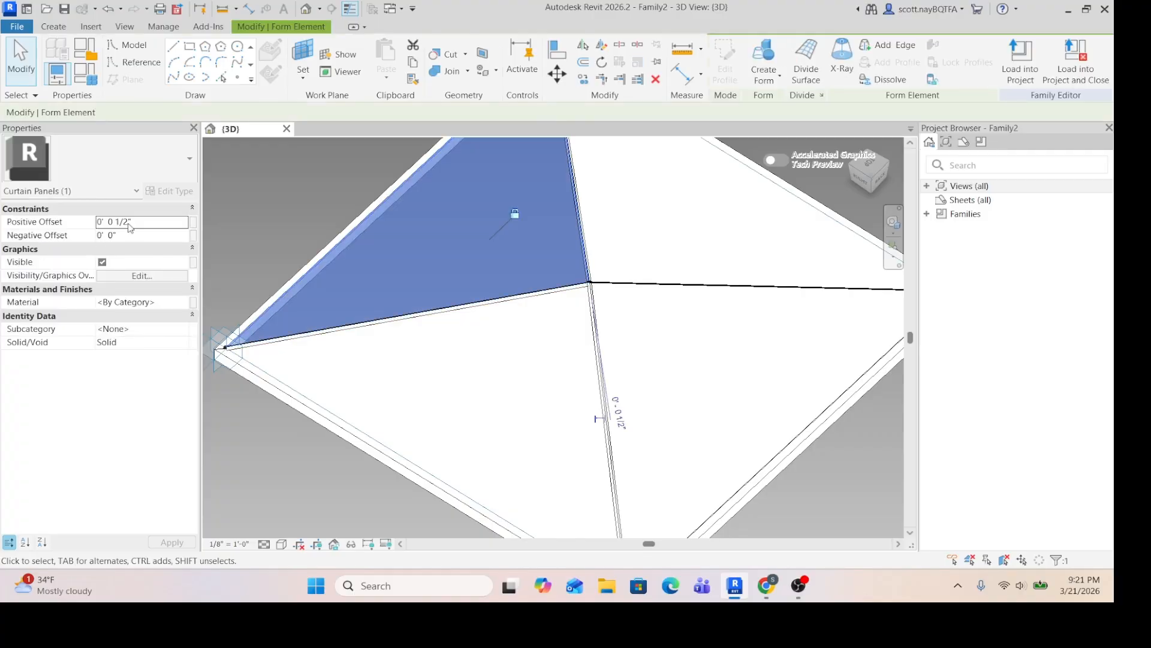
left_click(124, 224)
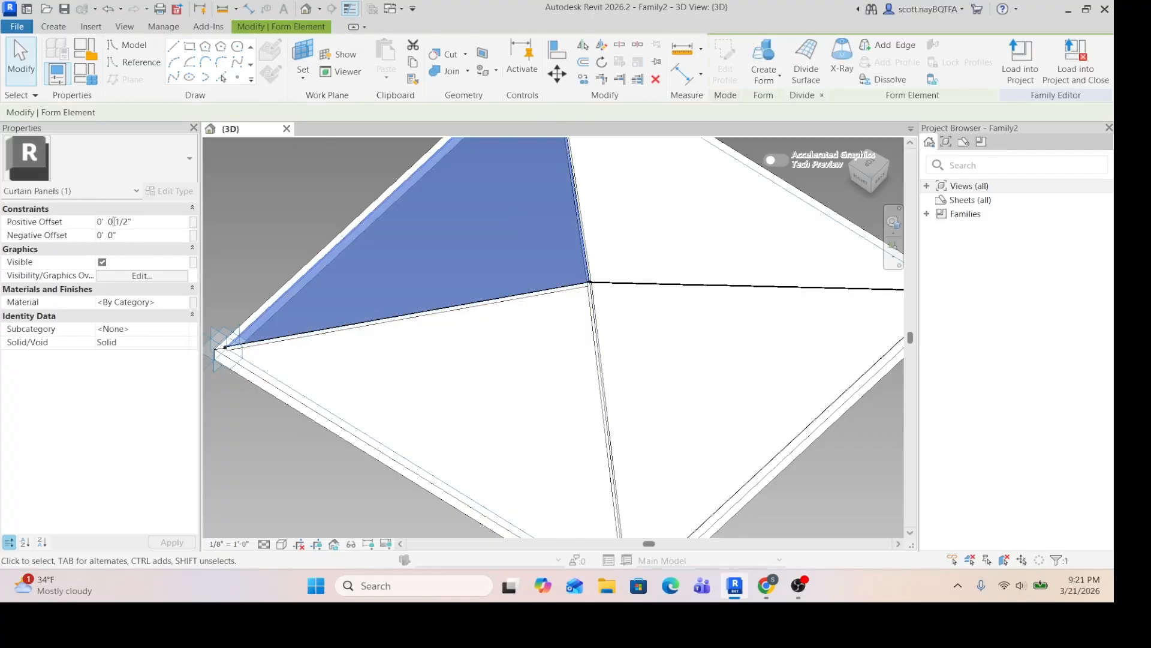
left_click_drag(114, 222, 125, 223)
key("BackSpace")
left_click(170, 542)
scroll(328, 375, "down", 4)
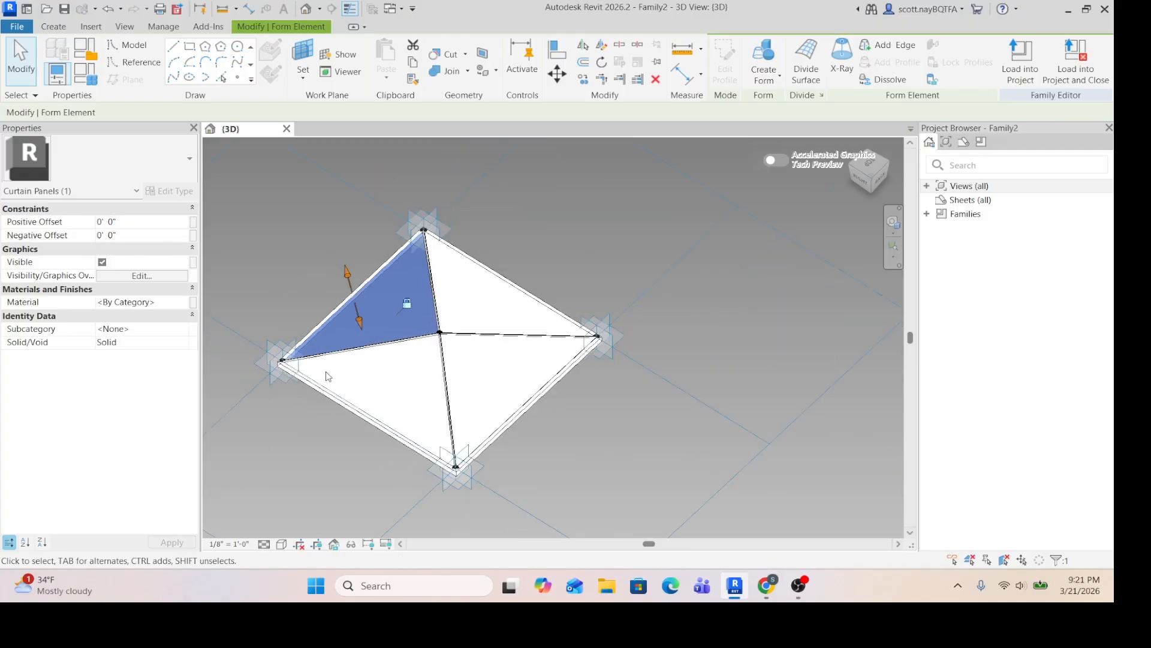
key("Escape")
Check the properties of the triangular infill form between adaptive points 1 and 4 for an offset value
scroll(525, 261, "up", 3)
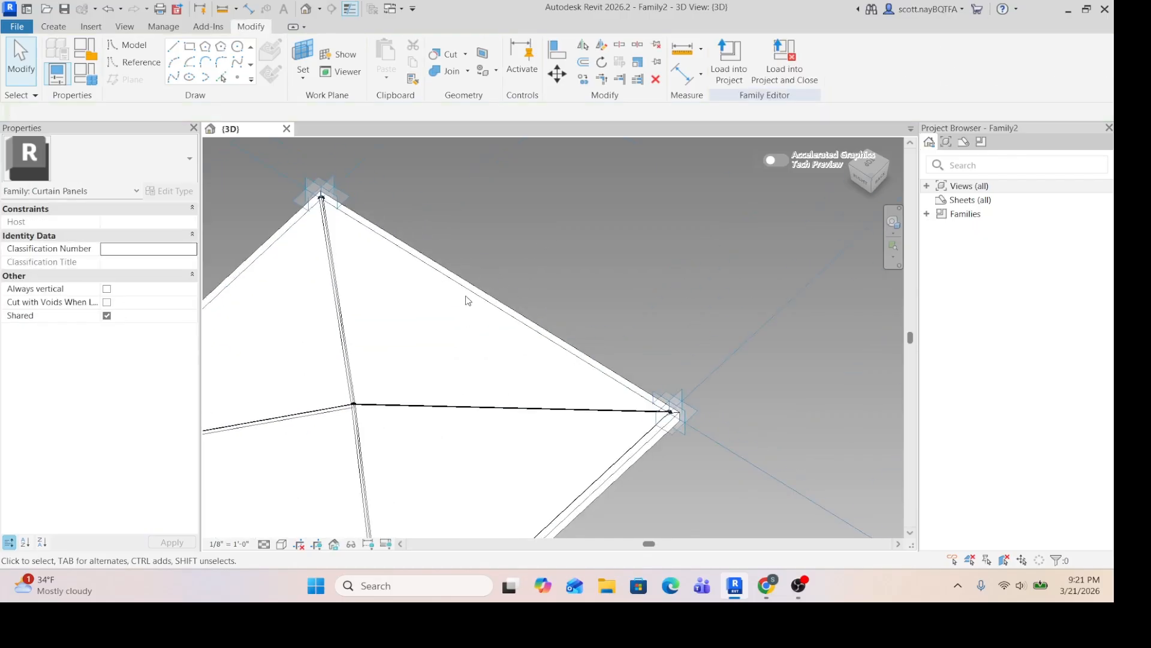
left_click(468, 298)
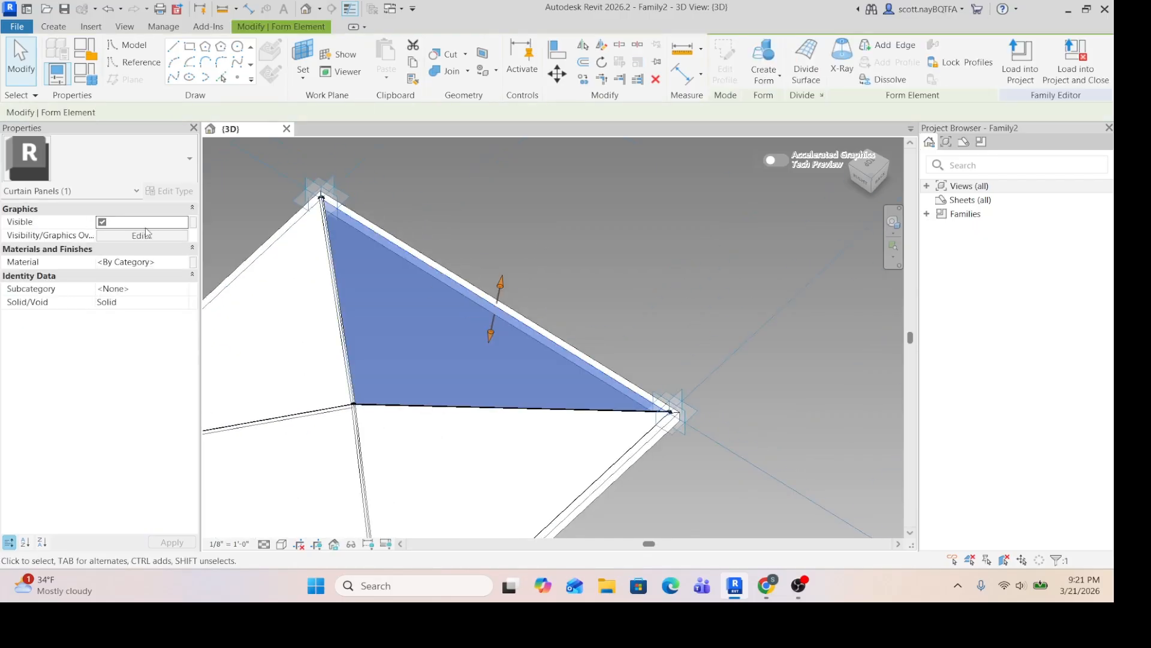
scroll(419, 419, "down", 3)
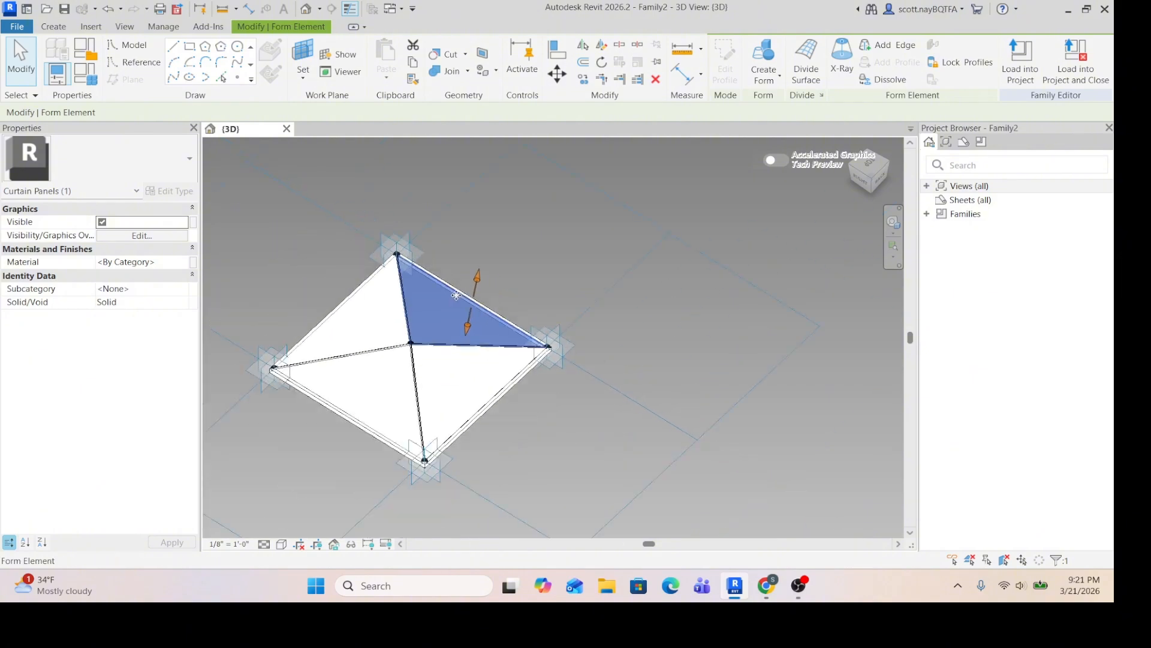
scroll(426, 411, "up", 4)
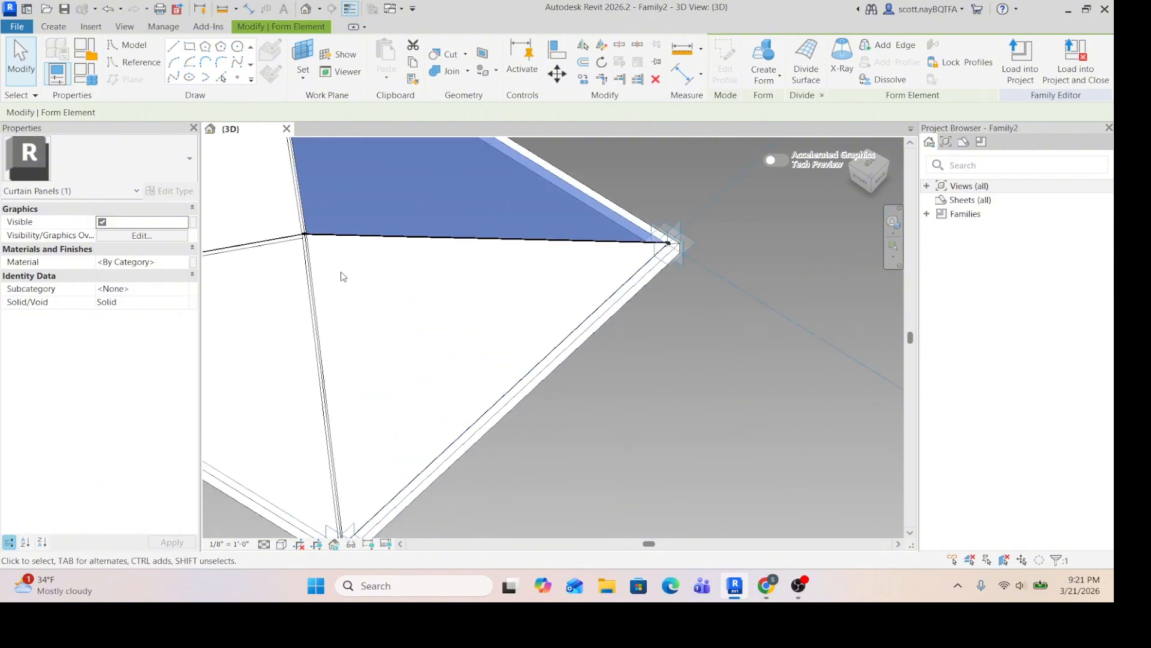
Set the positive offset of the triangular infill form between adaptive points 3 and 4 to 0' 0"
left_click(343, 243)
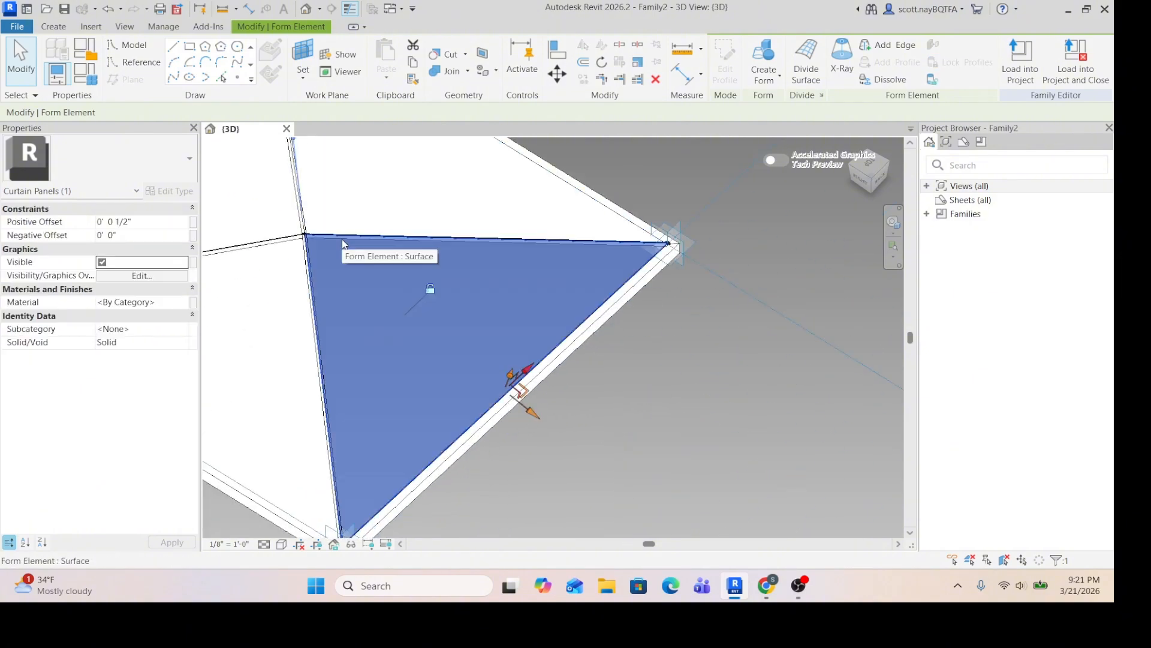
left_click(122, 223)
double_click(117, 222)
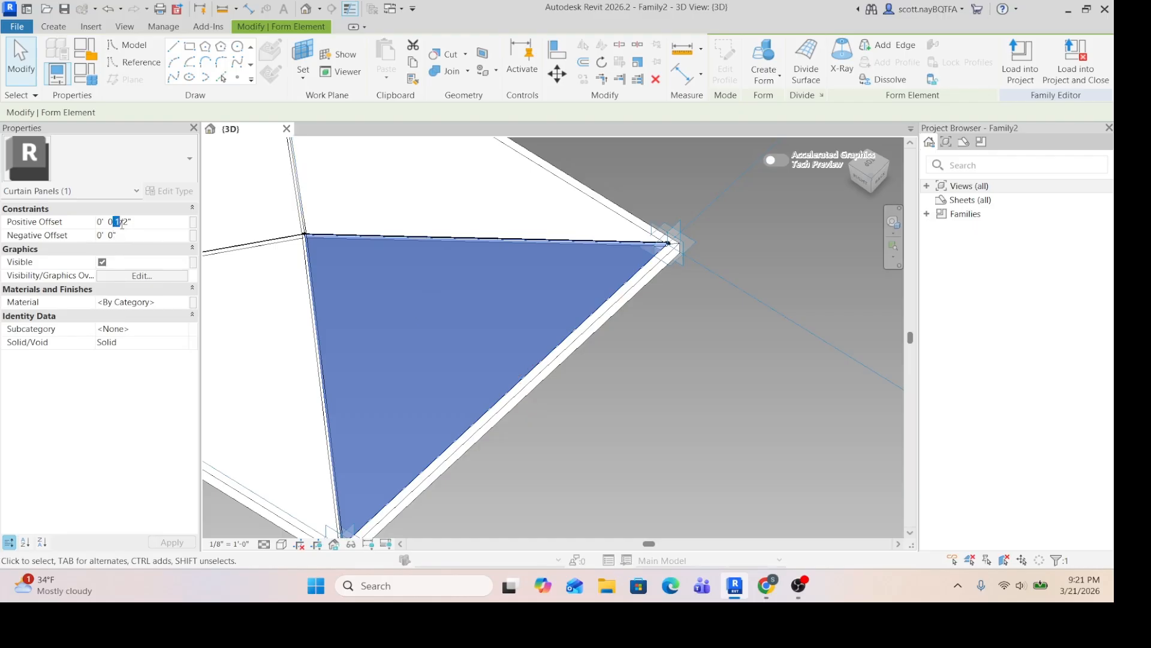
left_click_drag(121, 223, 129, 230)
key("BackSpace")
left_click(172, 541)
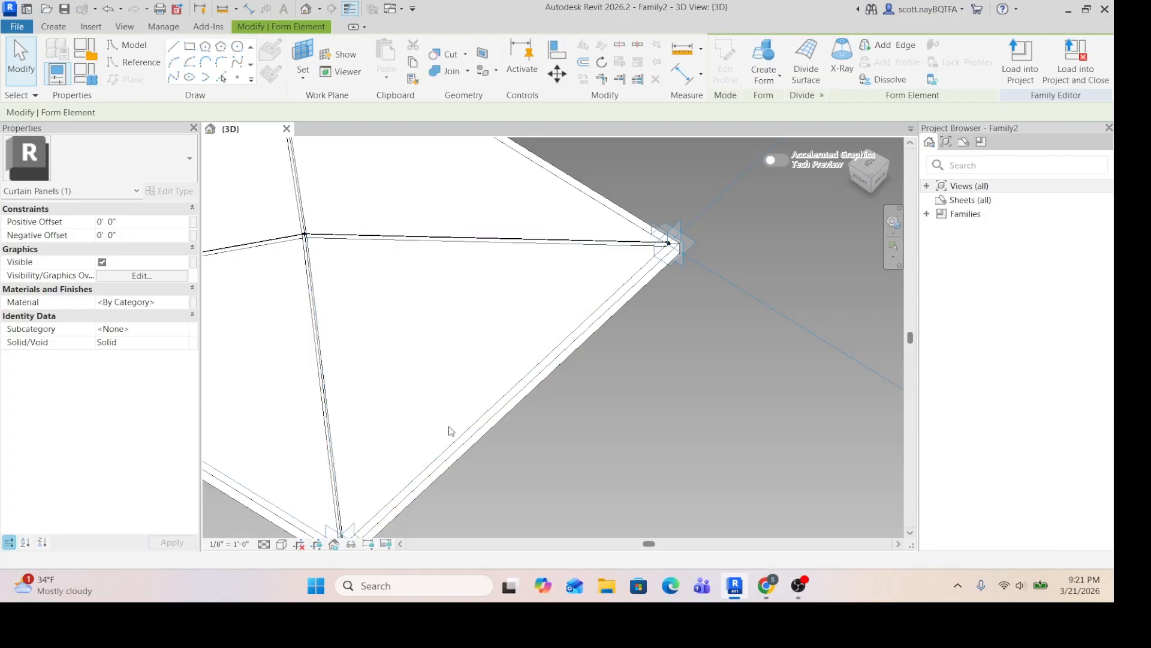
Select the whole panel and review its element categories in the selection filter, leaving the filter unchanged
scroll(450, 429, "down", 3)
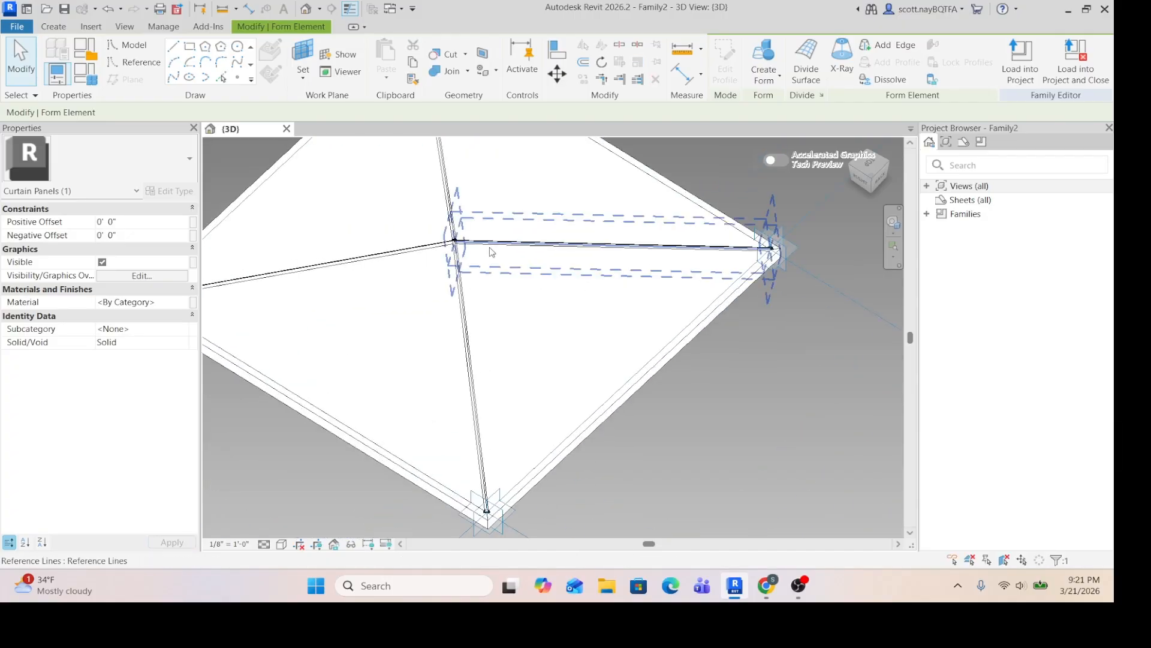
scroll(542, 300, "down", 2)
scroll(333, 231, "down", 2)
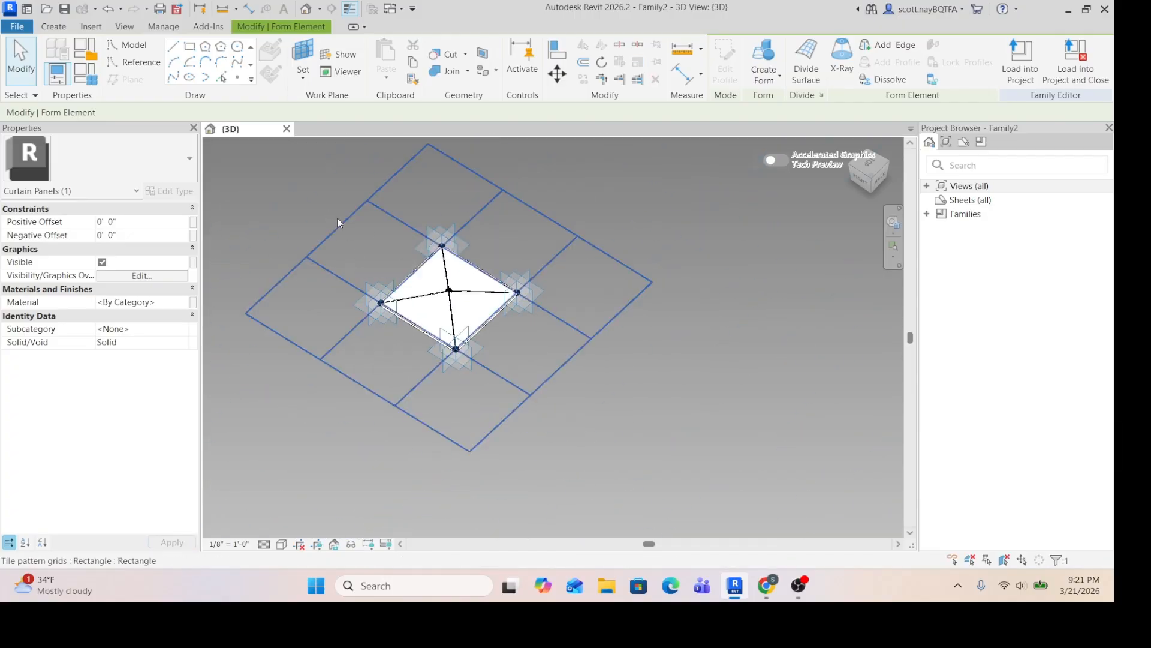
left_click_drag(308, 187, 570, 383)
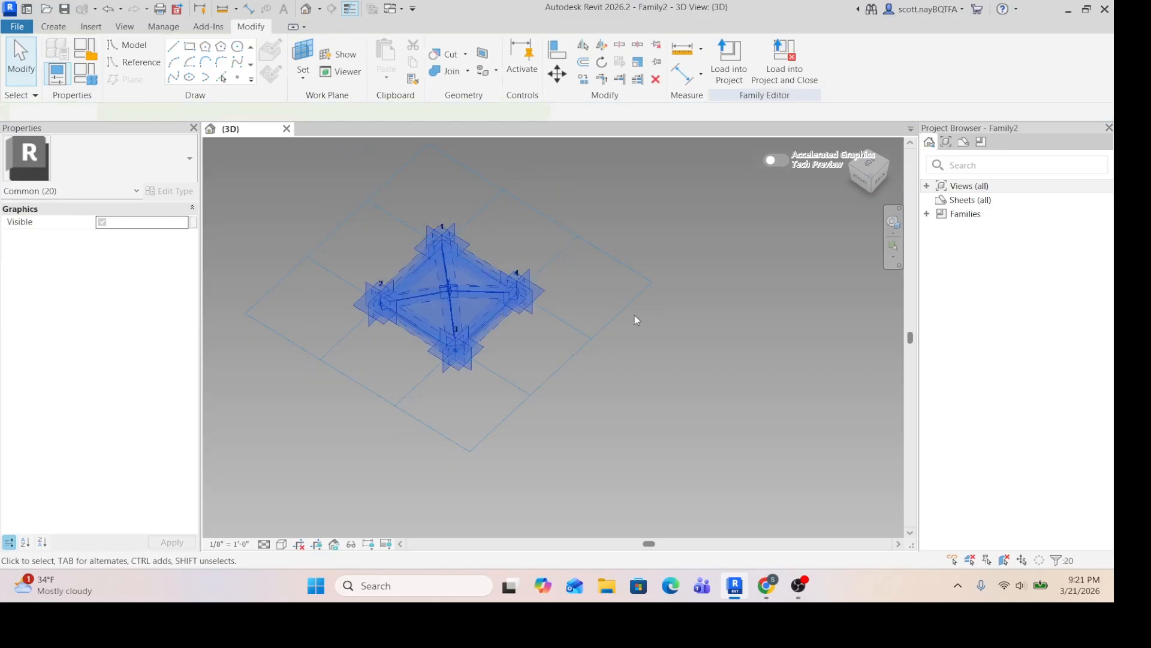
left_click(833, 59)
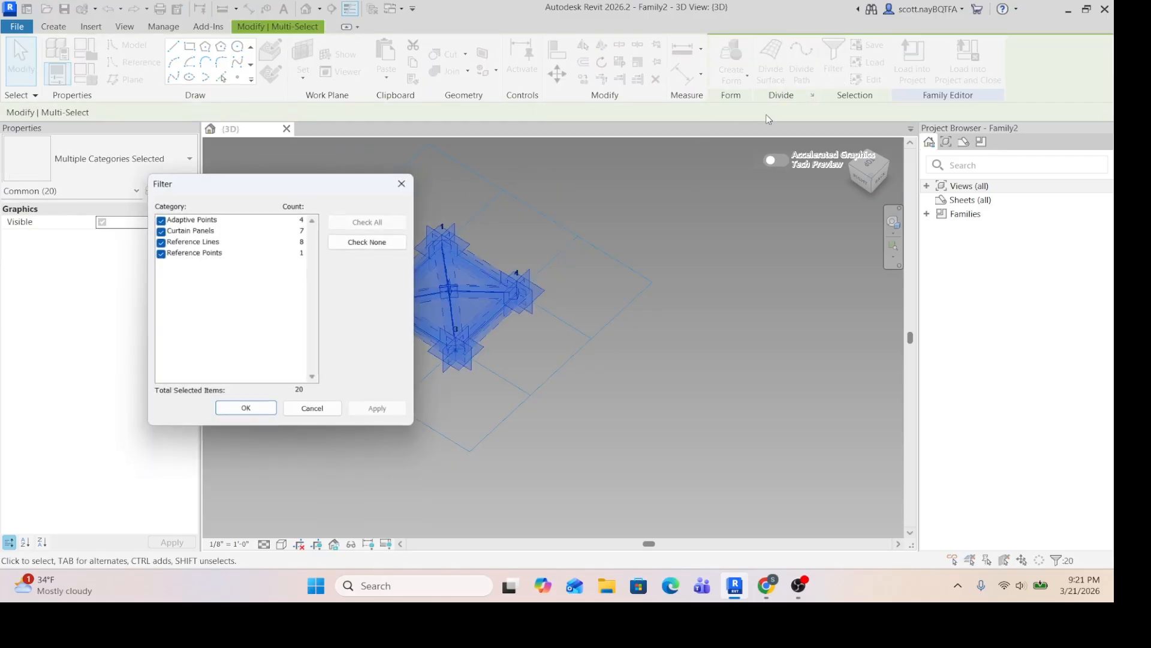
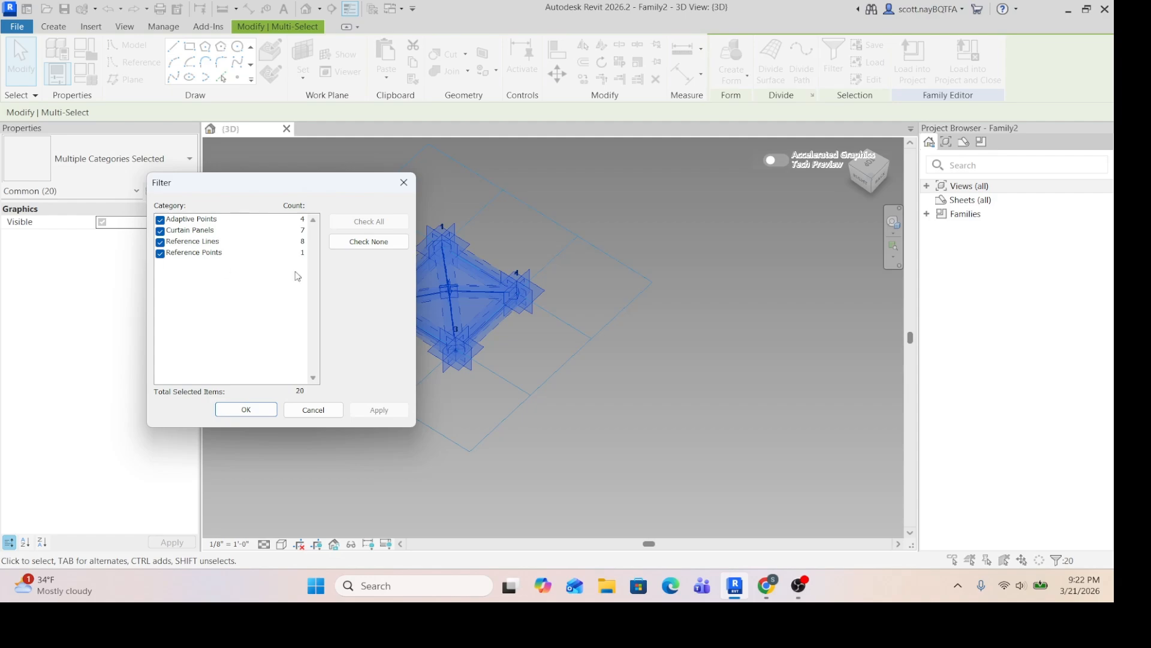
left_click(322, 414)
left_click(716, 458)
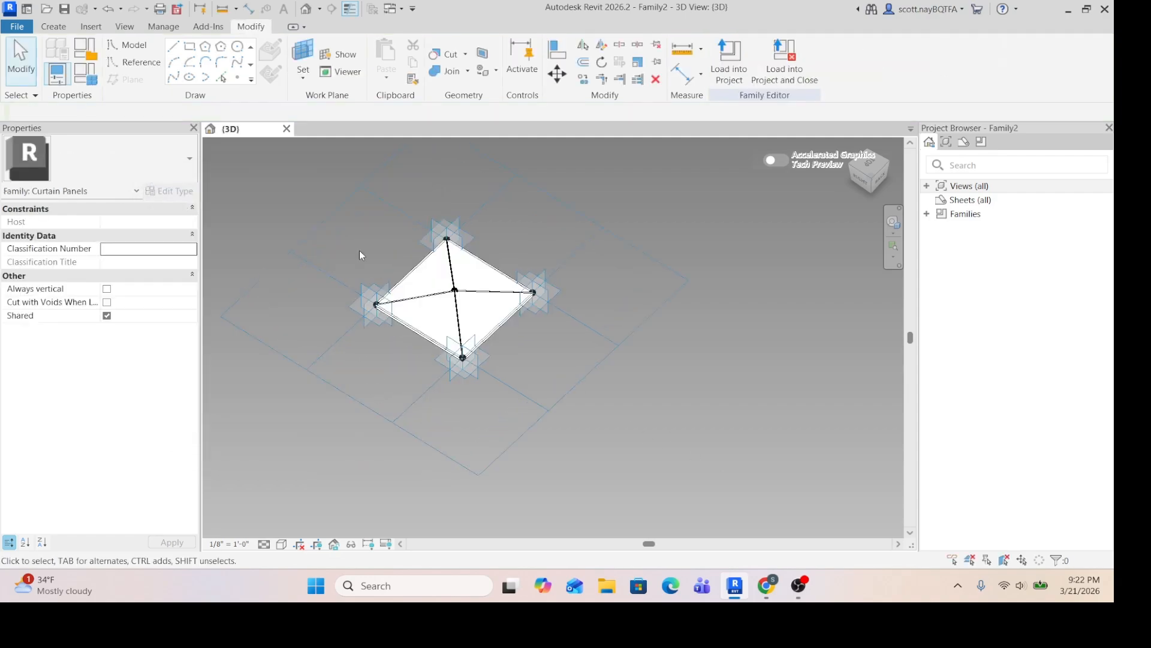
Assign the Glass material to the triangular infill form between adaptive points 1 and 2
scroll(360, 252, "up", 5)
scroll(490, 329, "up", 4)
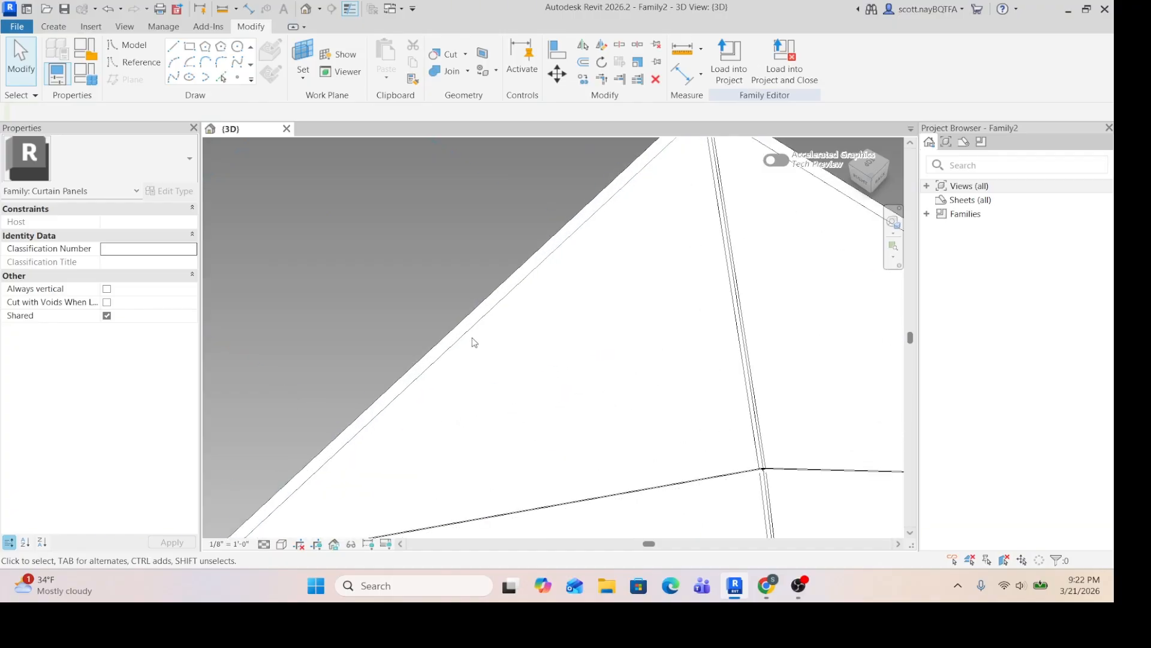
left_click(497, 312)
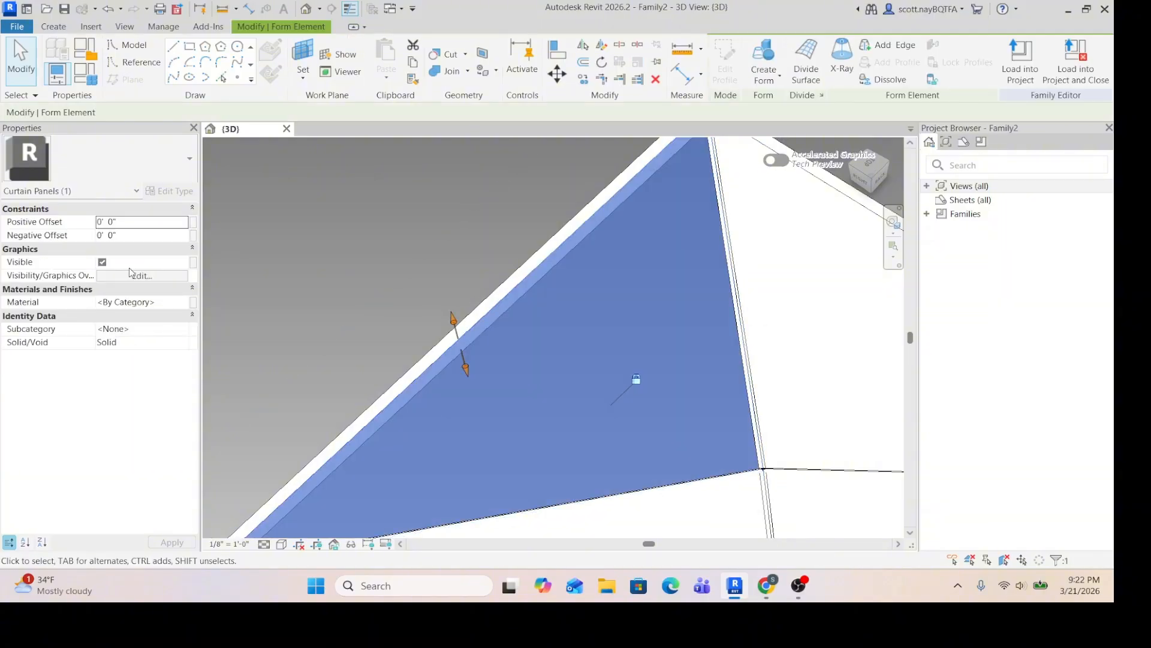
left_click(180, 307)
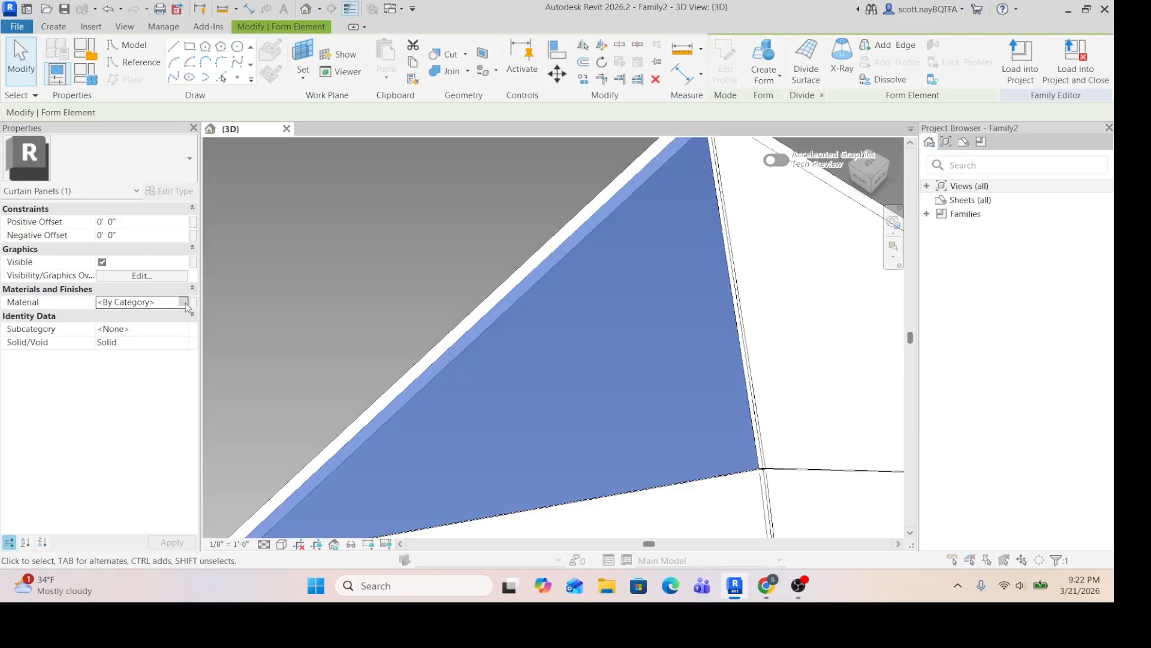
left_click(185, 303)
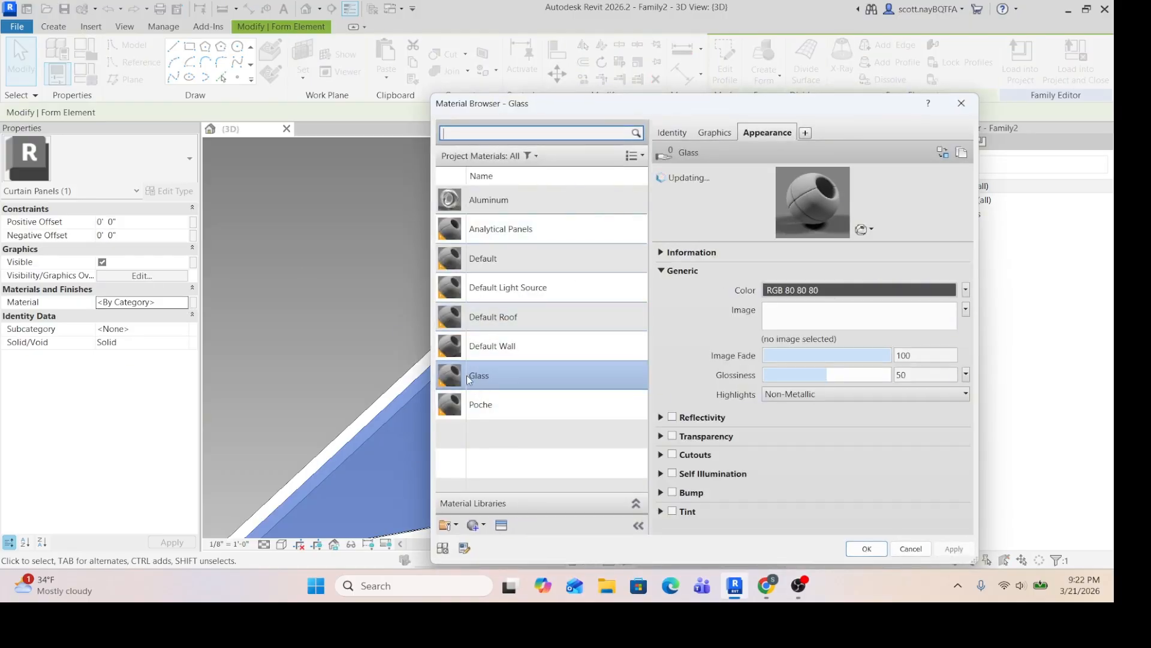
left_click(865, 551)
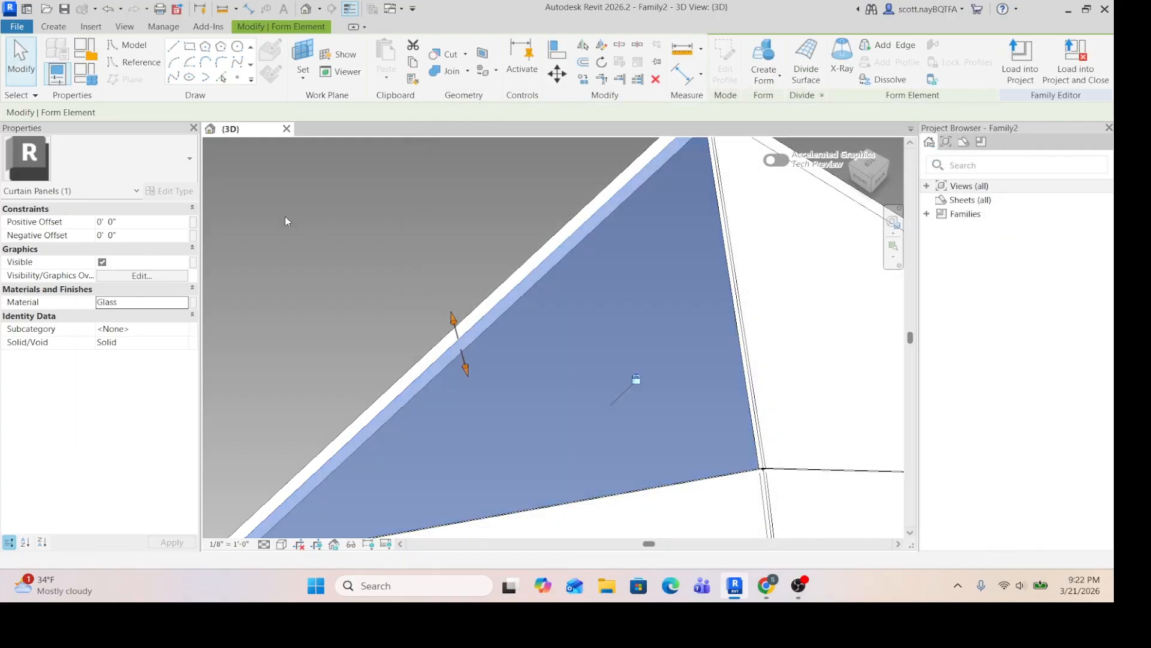
Assign the Glass material to the triangular infill form between adaptive points 1 and 4
scroll(286, 216, "down", 5)
scroll(529, 300, "up", 4)
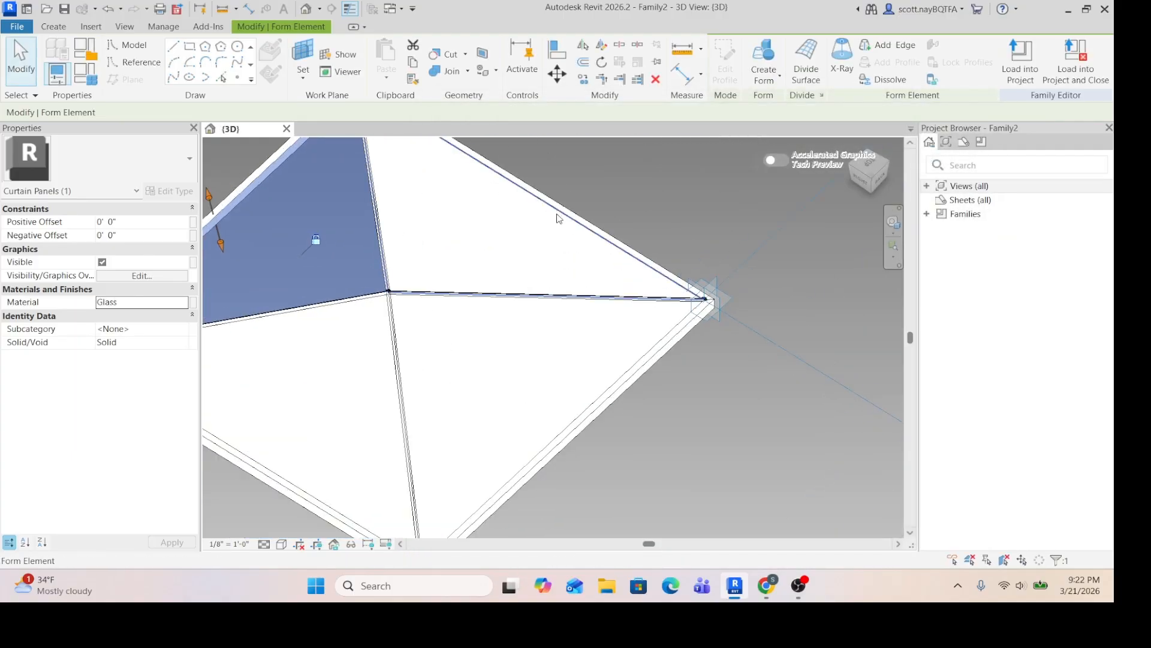
left_click(555, 216)
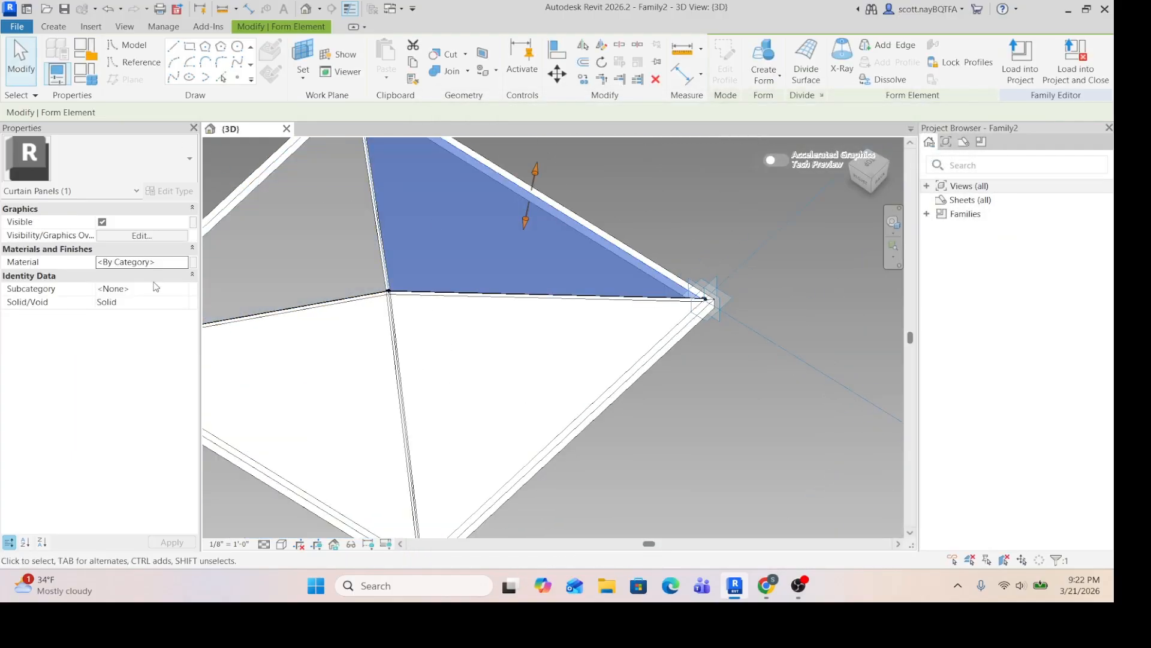
left_click(192, 262)
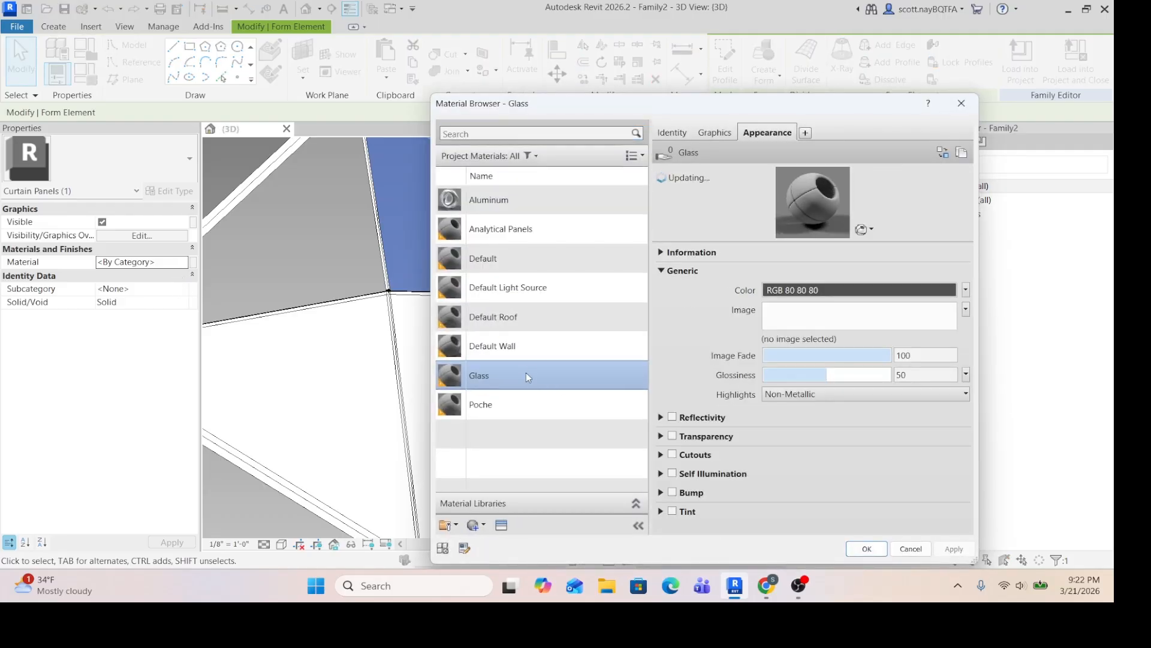
left_click(867, 549)
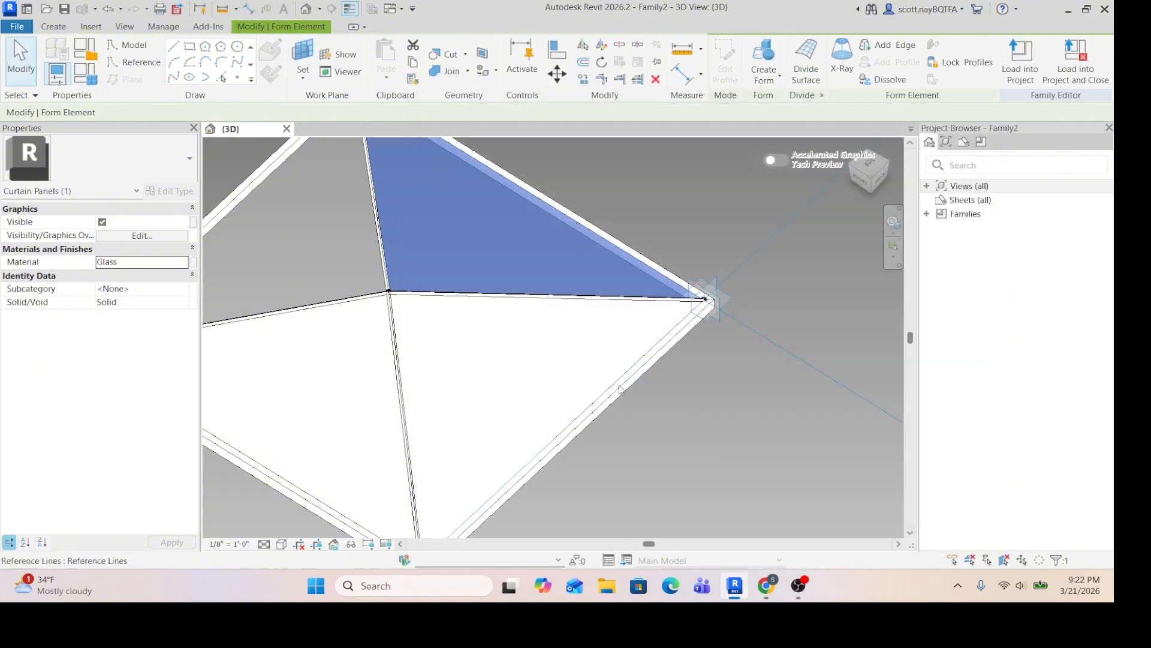
key("Escape")
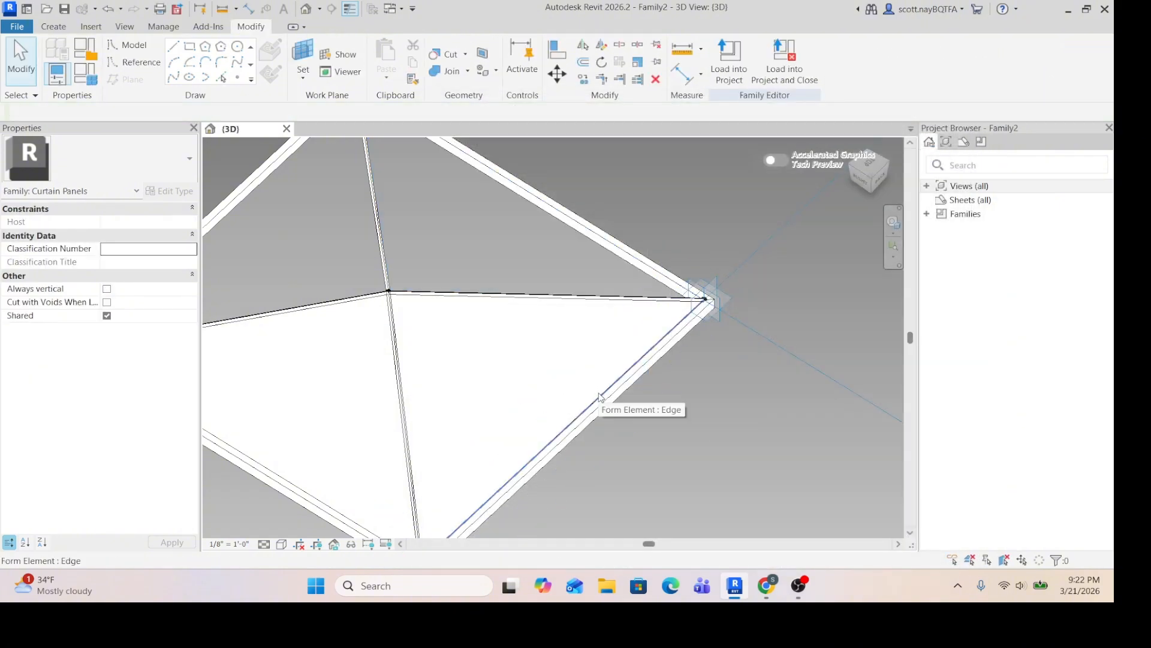
Assign the Glass material to the triangular infill form between adaptive points 3 and 4
left_click(600, 397)
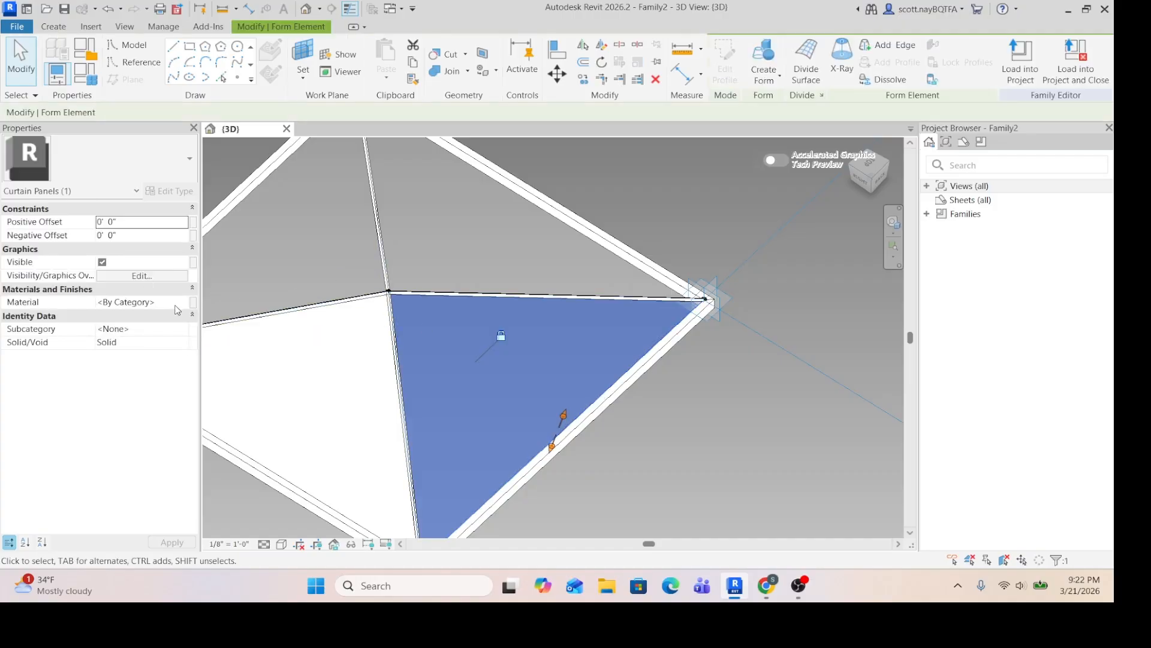
left_click(184, 302)
left_click(184, 302)
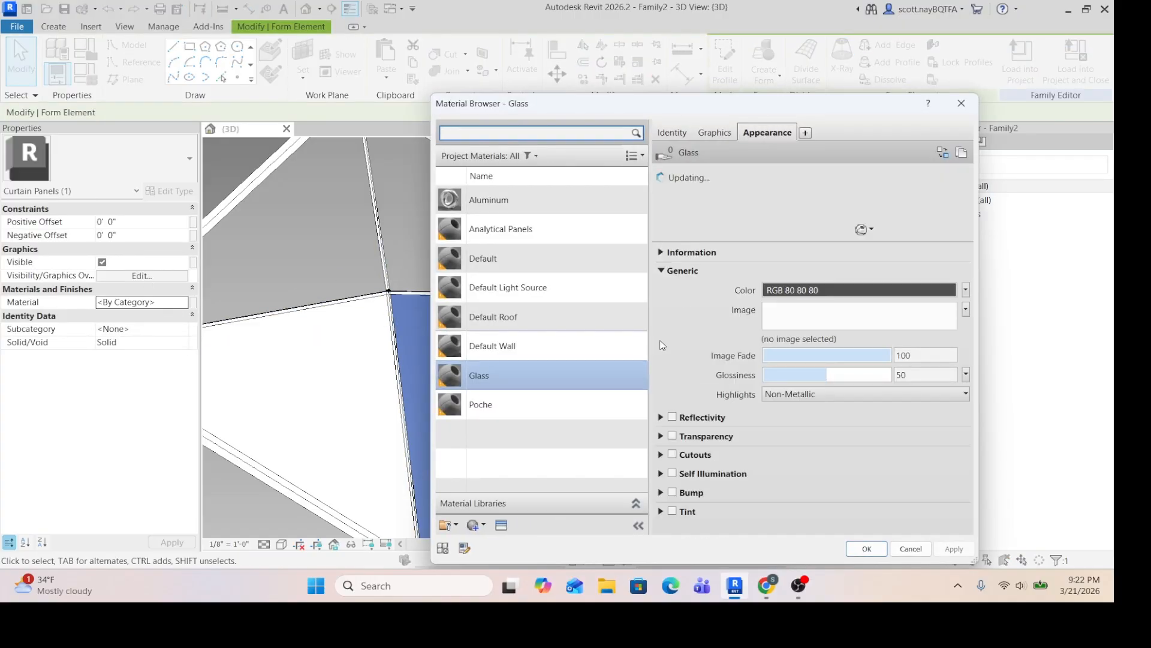
left_click(867, 549)
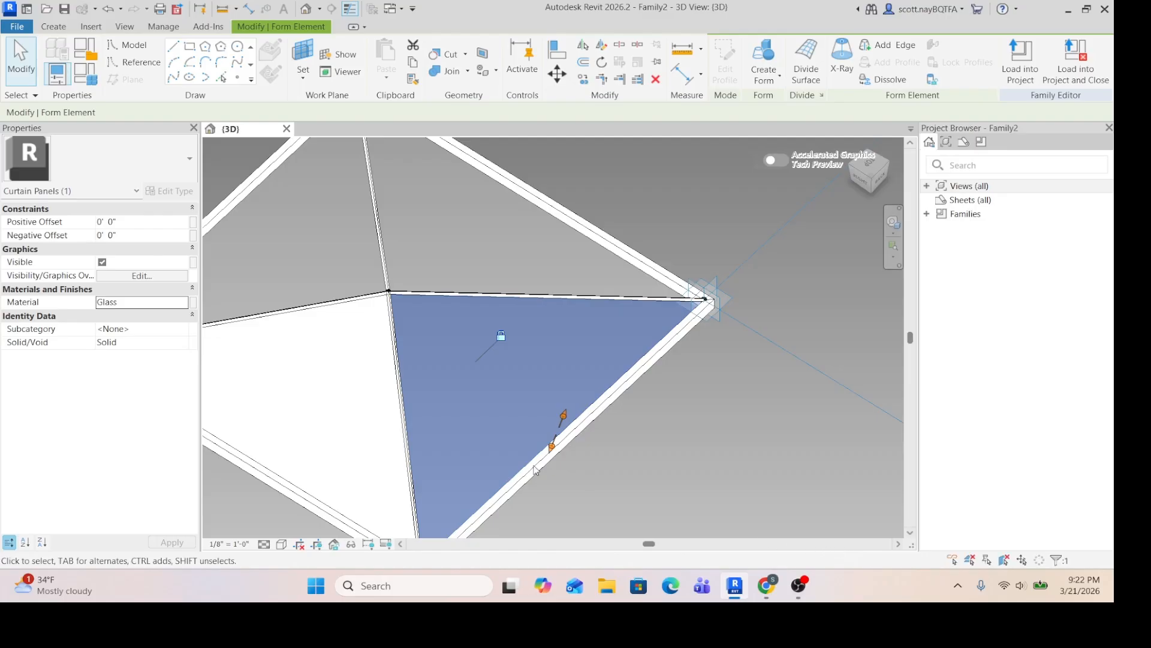
left_click(250, 510)
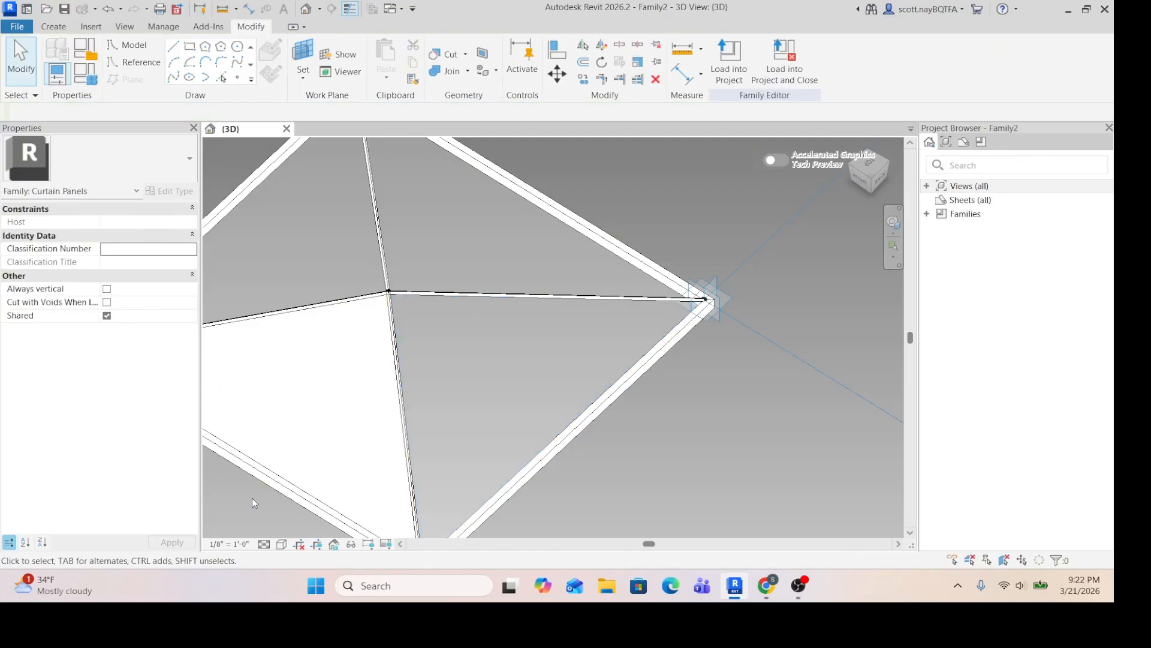
Assign the Glass material to the triangular infill form between adaptive points 2 and 3
left_click(283, 478)
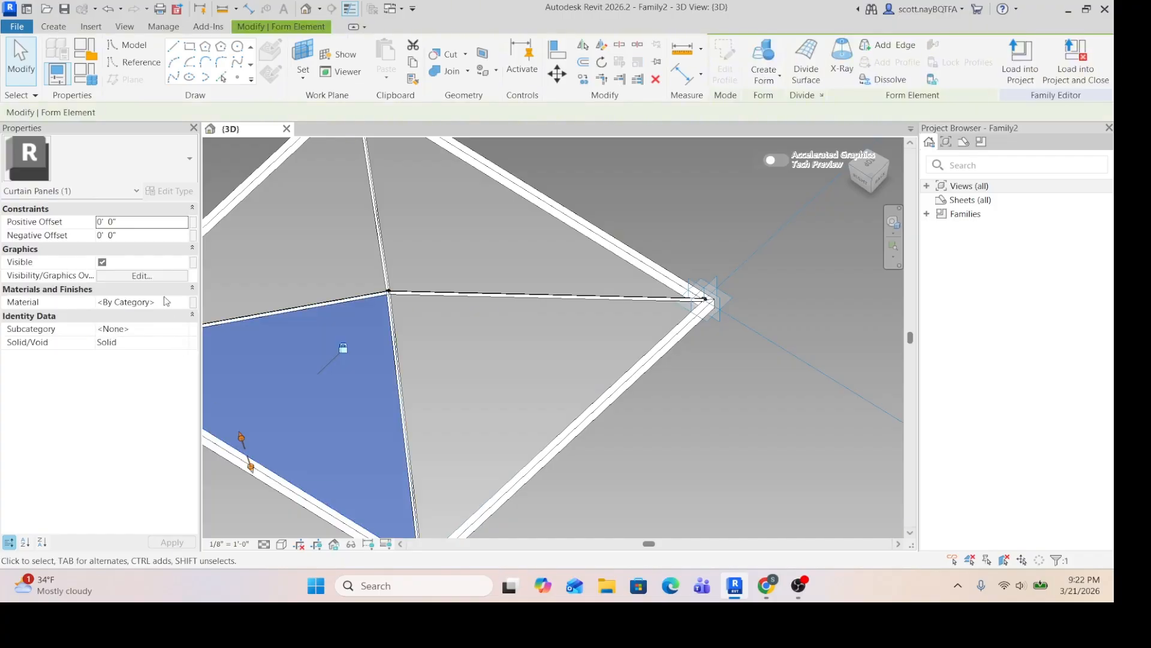
left_click(183, 305)
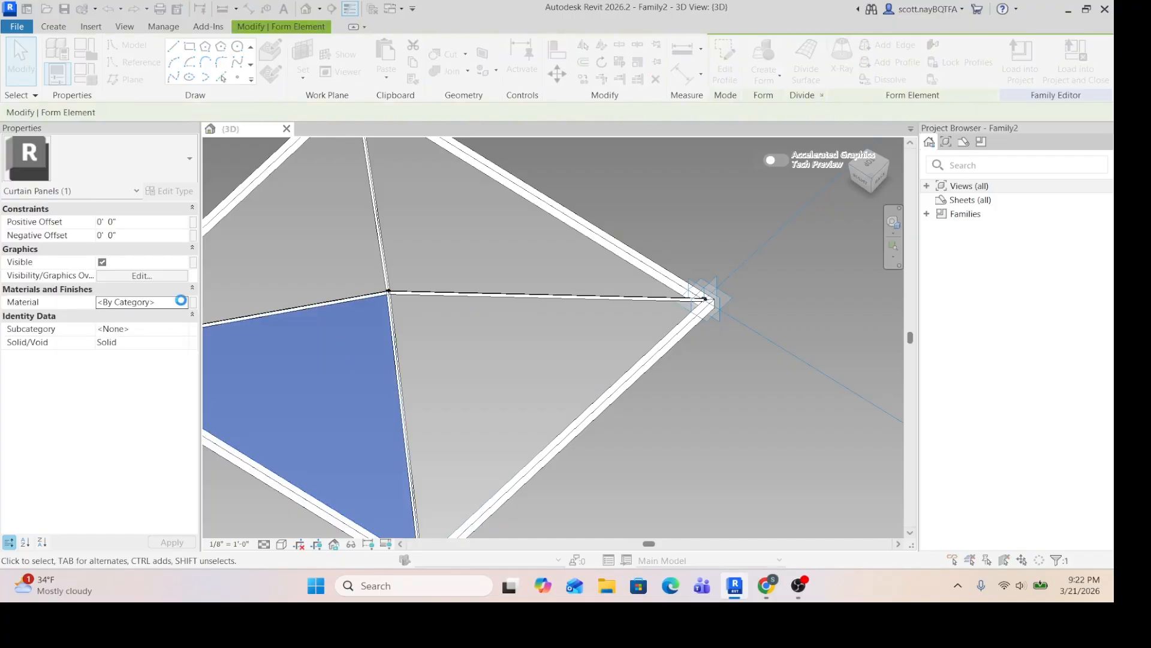
left_click(183, 304)
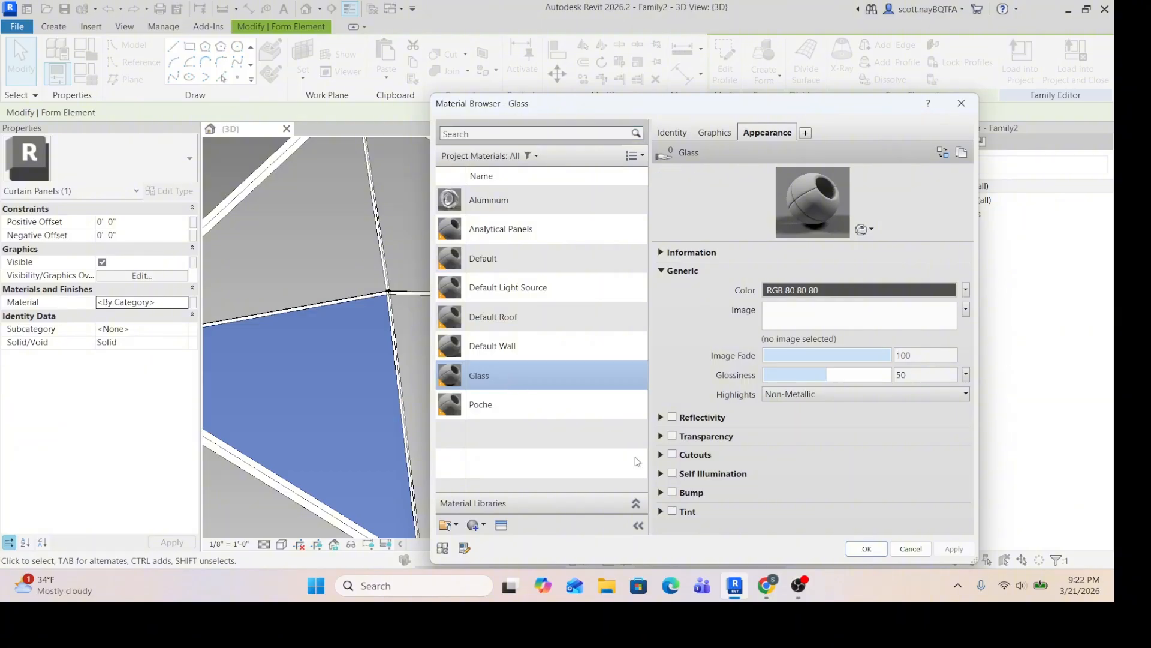
left_click(873, 554)
left_click(788, 436)
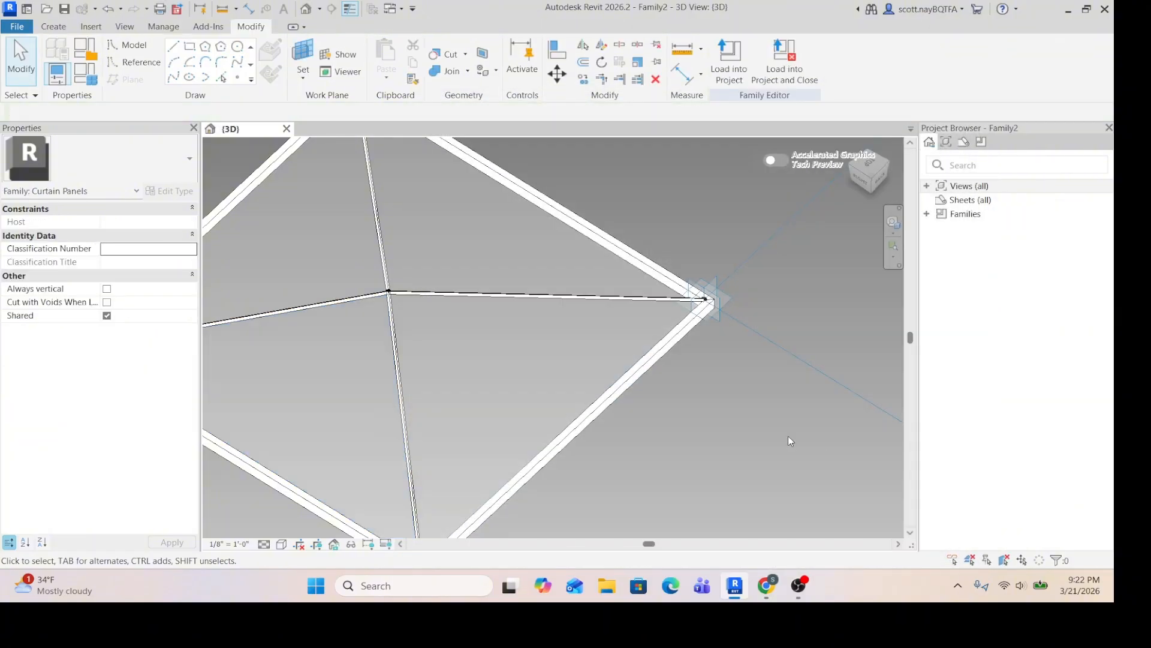
Save the curtain panel as a family file named Pyramid Curtain Panel in the Documents folder
scroll(739, 307, "down", 2)
scroll(738, 308, "down", 1)
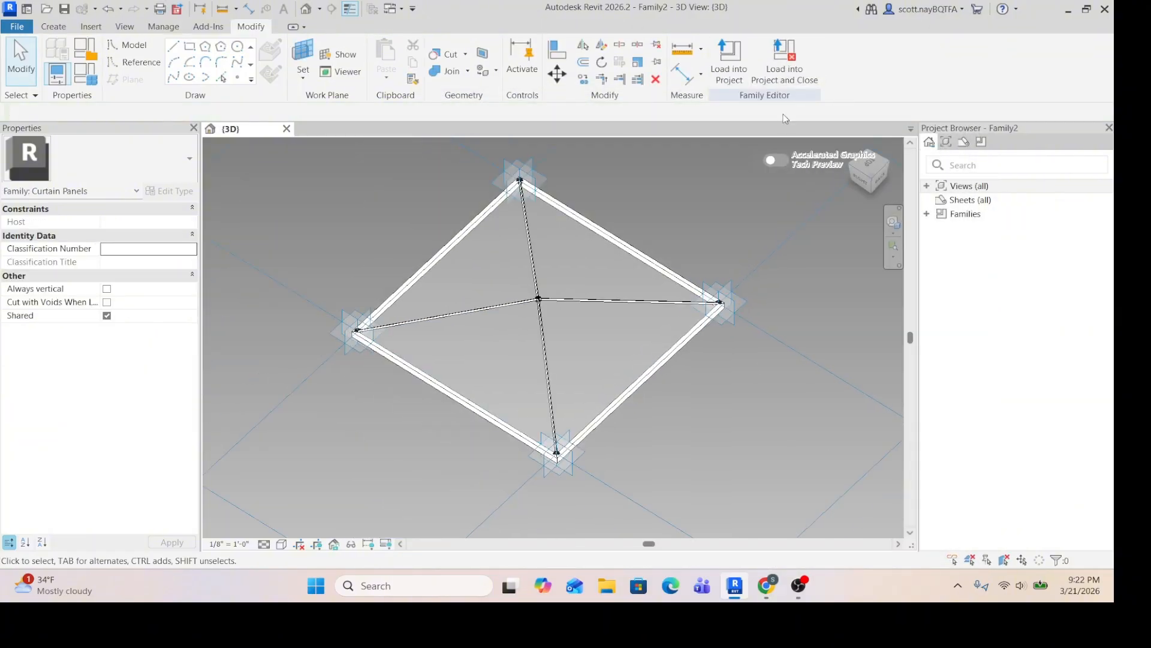
scroll(595, 178, "up", 2)
scroll(593, 262, "down", 2)
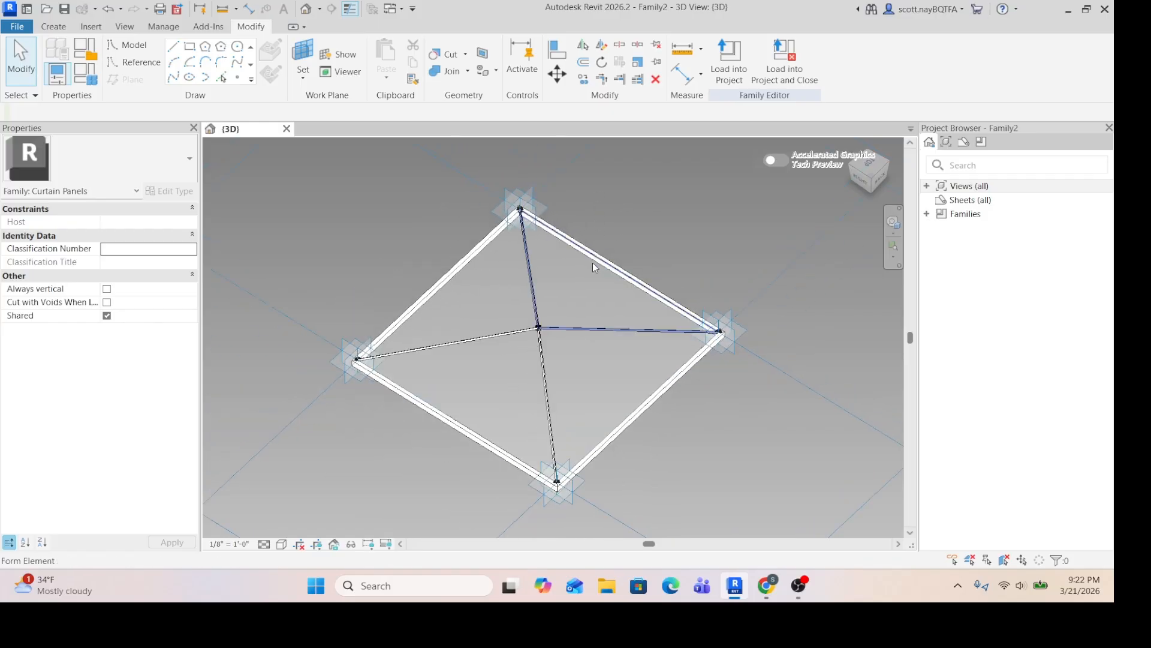
scroll(581, 350, "up", 3)
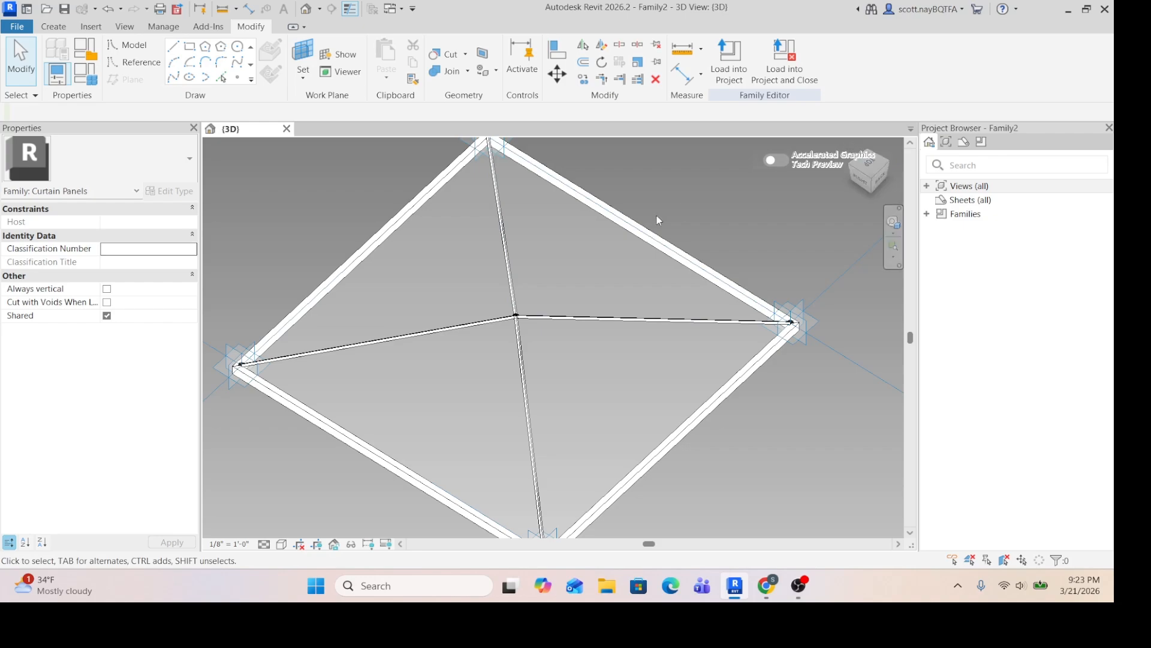
left_click(17, 28)
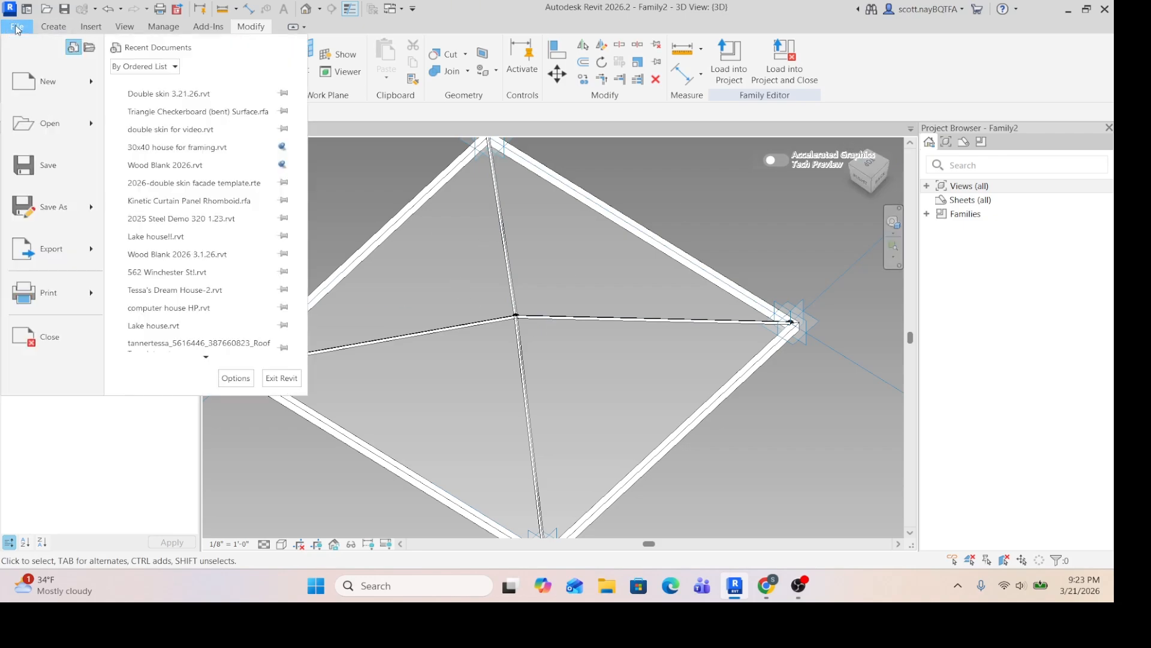
mouse_move(69, 220)
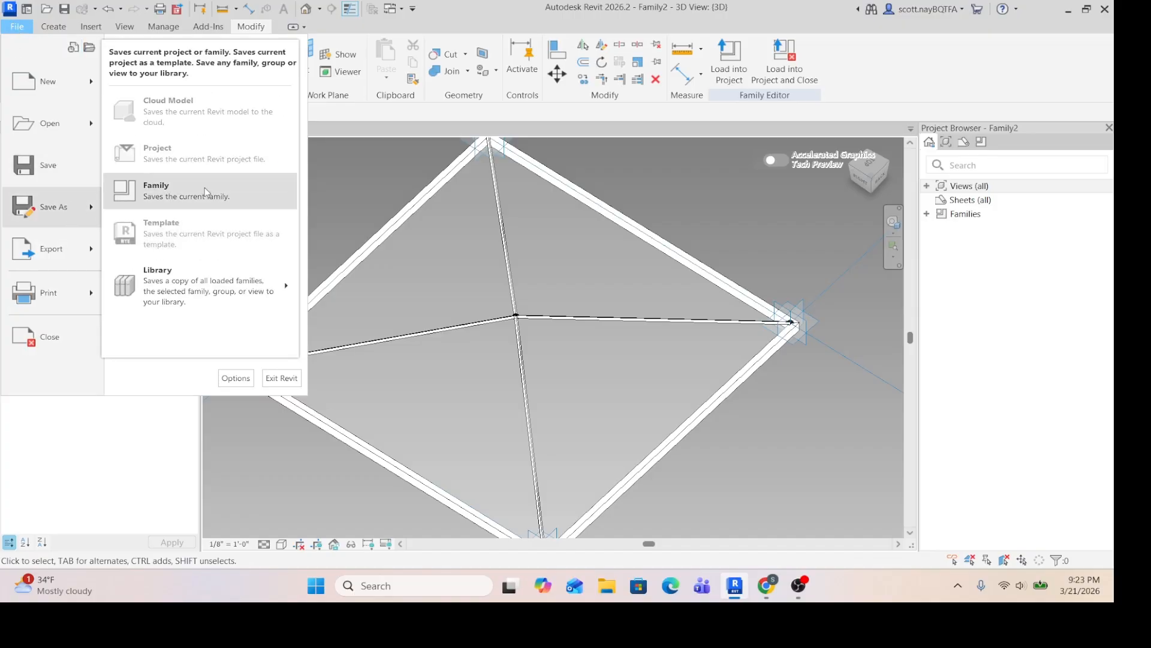
left_click(156, 191)
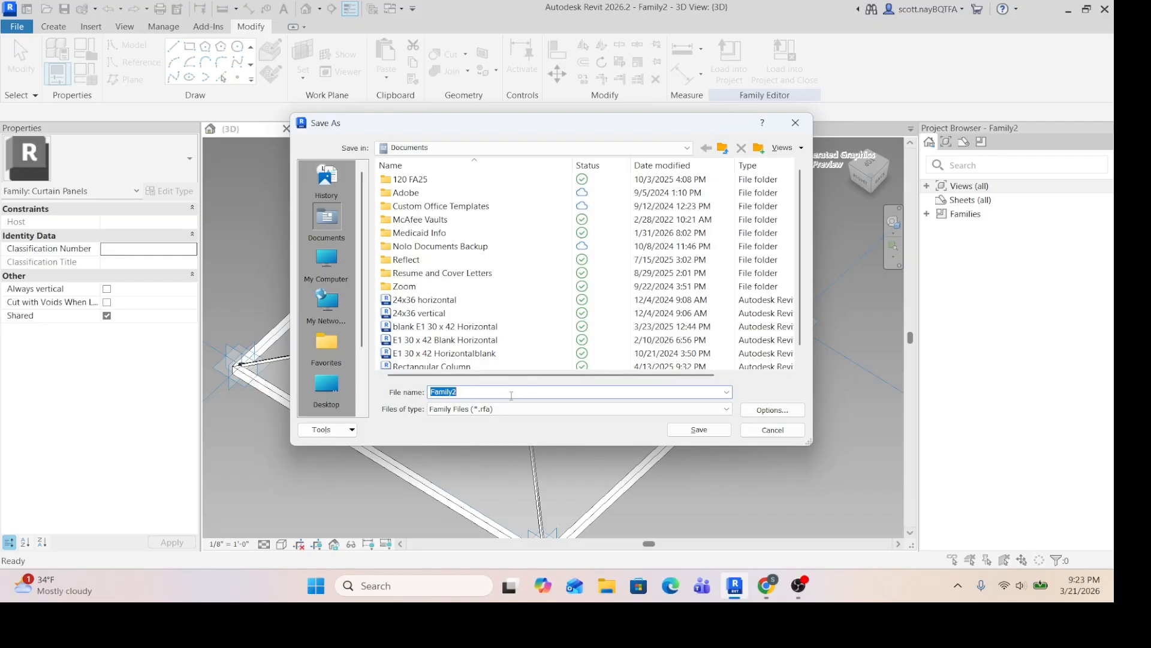
type("P")
type("tain Pane")
left_click(705, 429)
Inspect the finished panel's frame, diagonal rods and glass infill from the top and isometric views
scroll(434, 218, "down", 2)
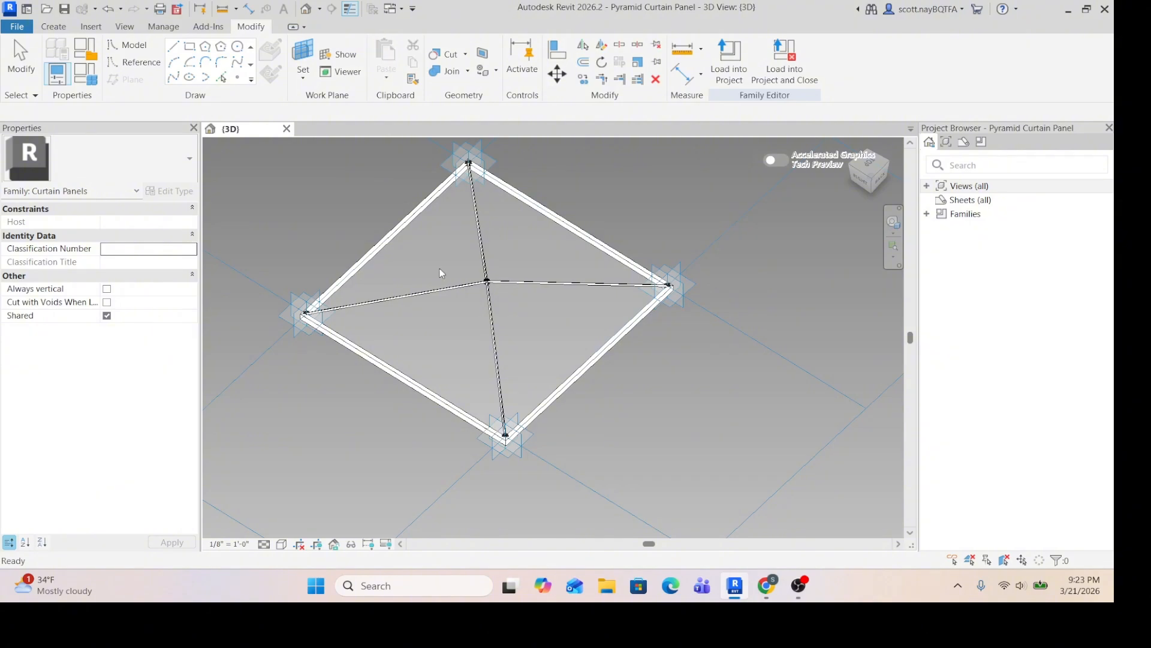
scroll(440, 270, "up", 2)
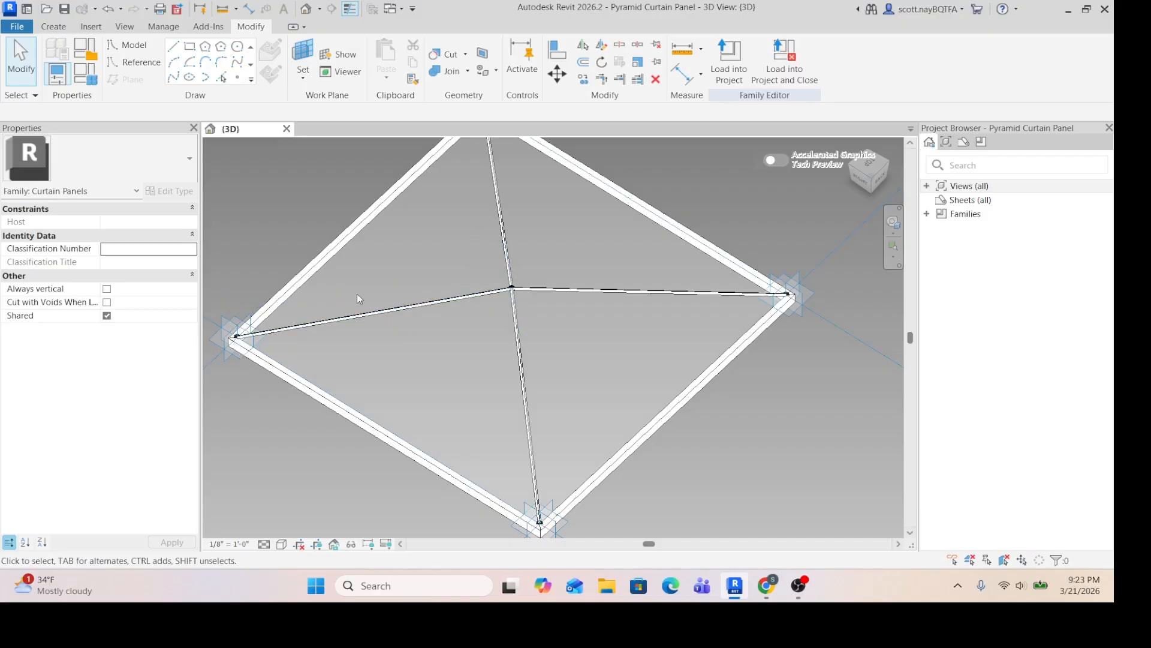
scroll(496, 262, "down", 3)
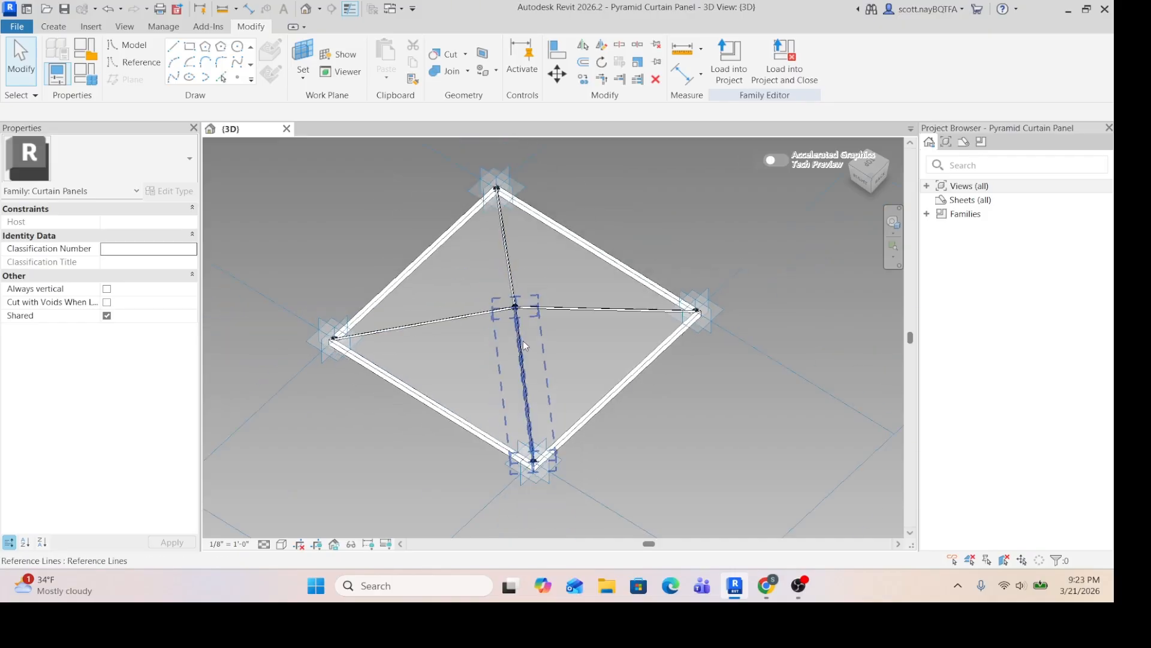
scroll(498, 197, "up", 2)
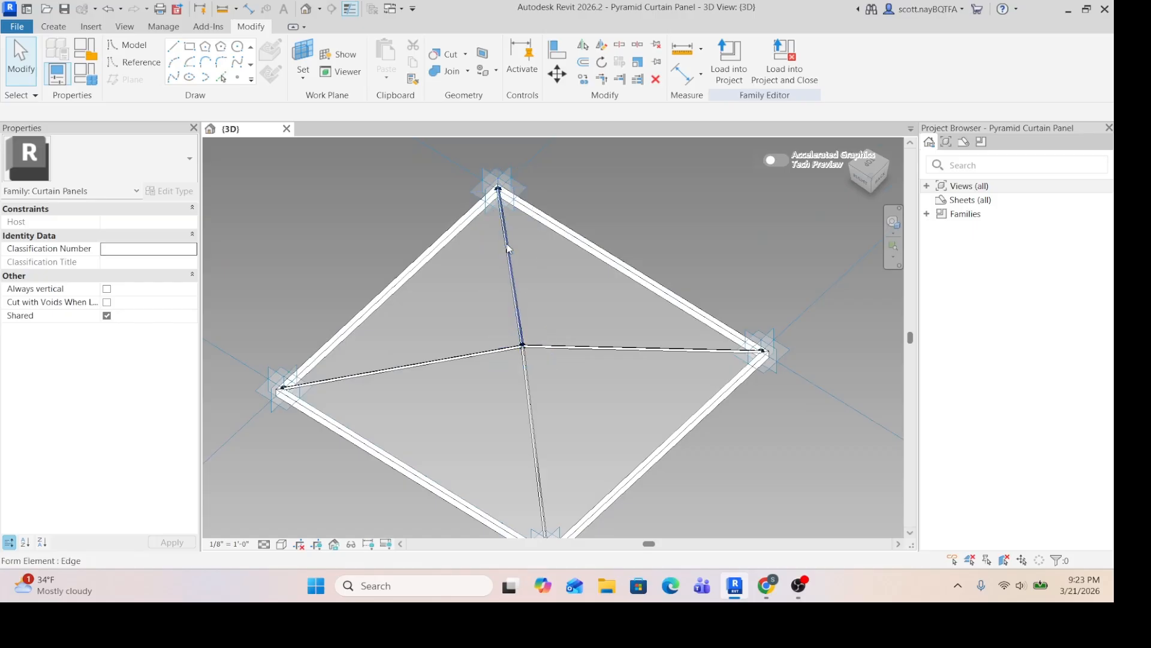
scroll(610, 351, "down", 2)
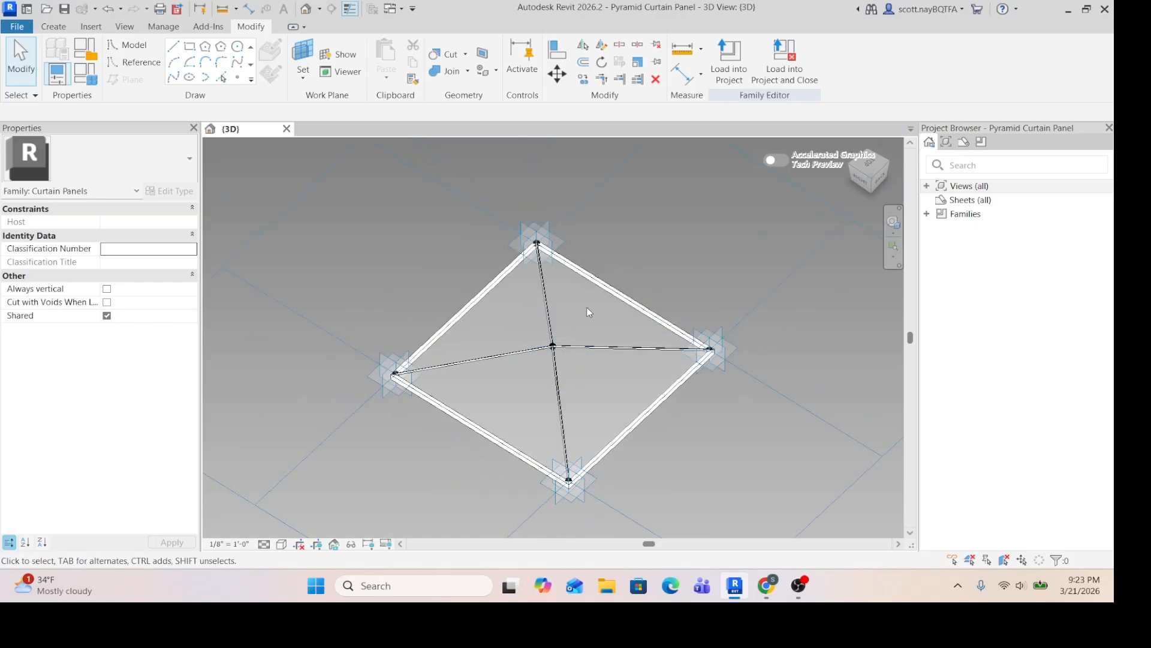
left_click(871, 177)
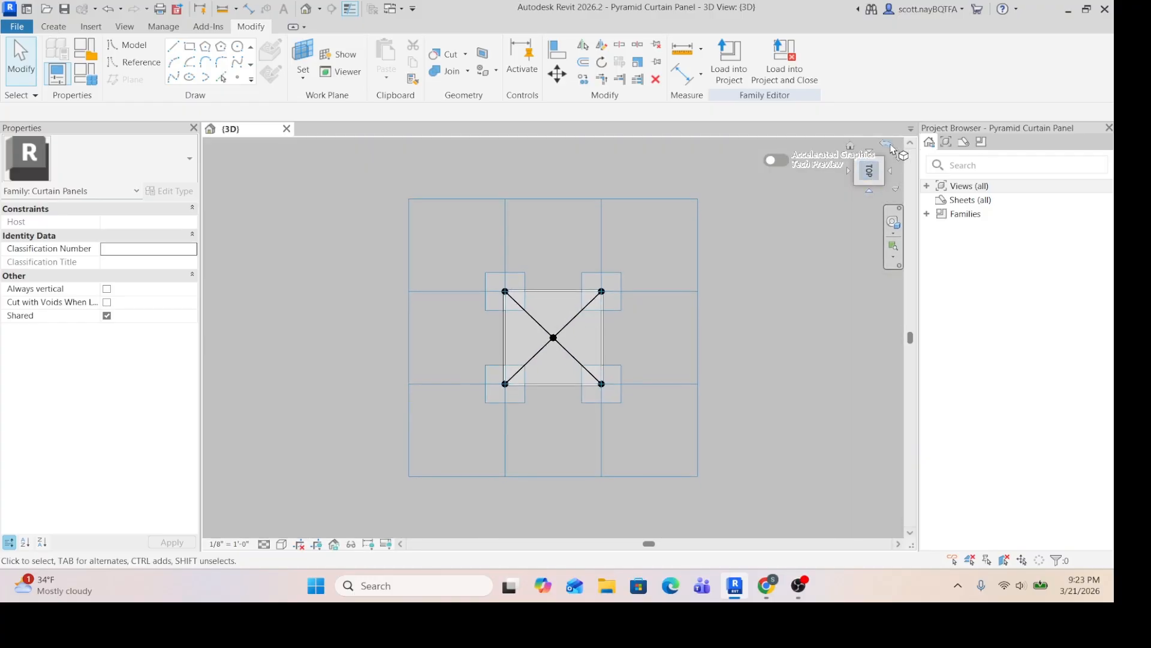
left_click(890, 147)
scroll(540, 348, "up", 4)
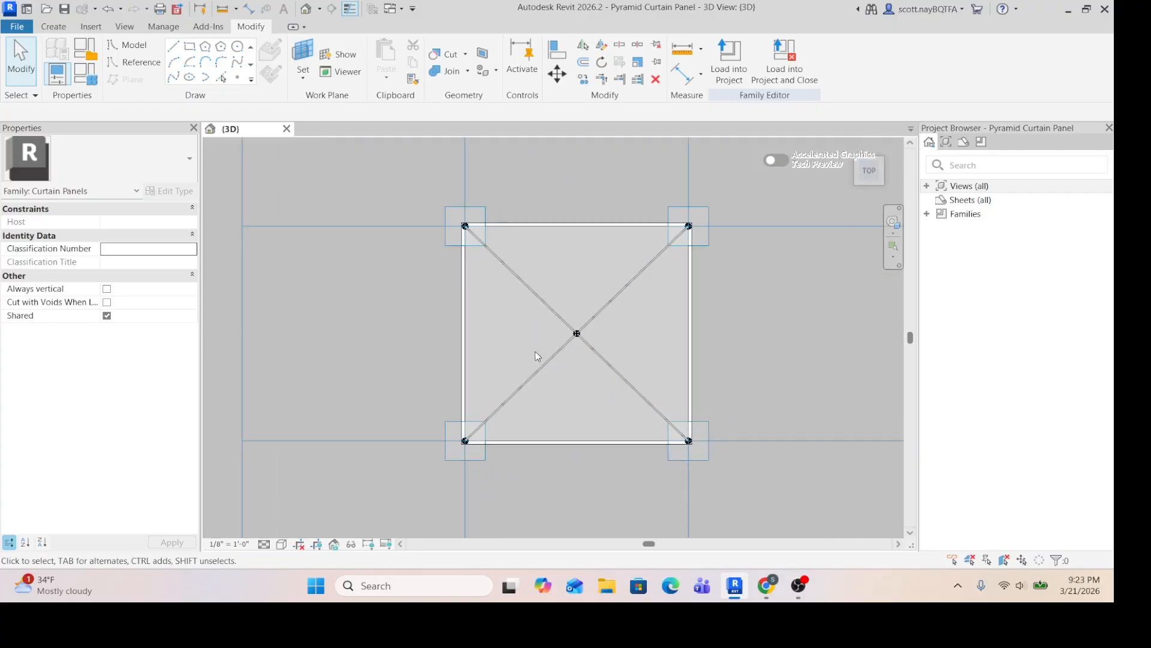
scroll(497, 297, "up", 2)
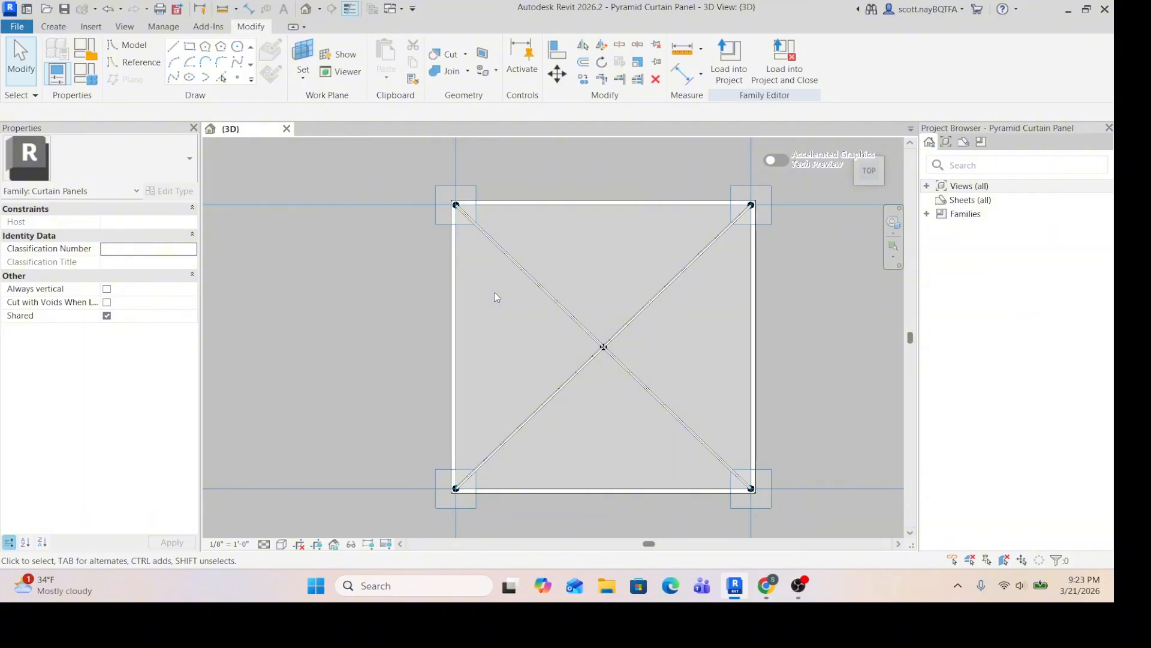
scroll(493, 288, "down", 3)
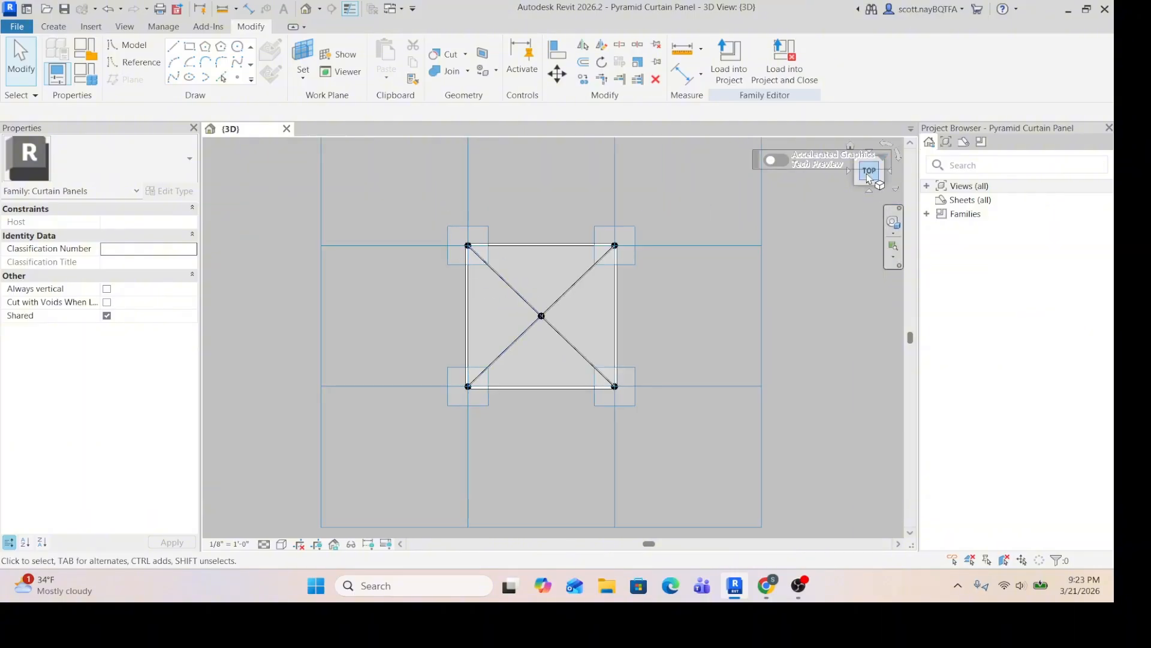
left_click(881, 188)
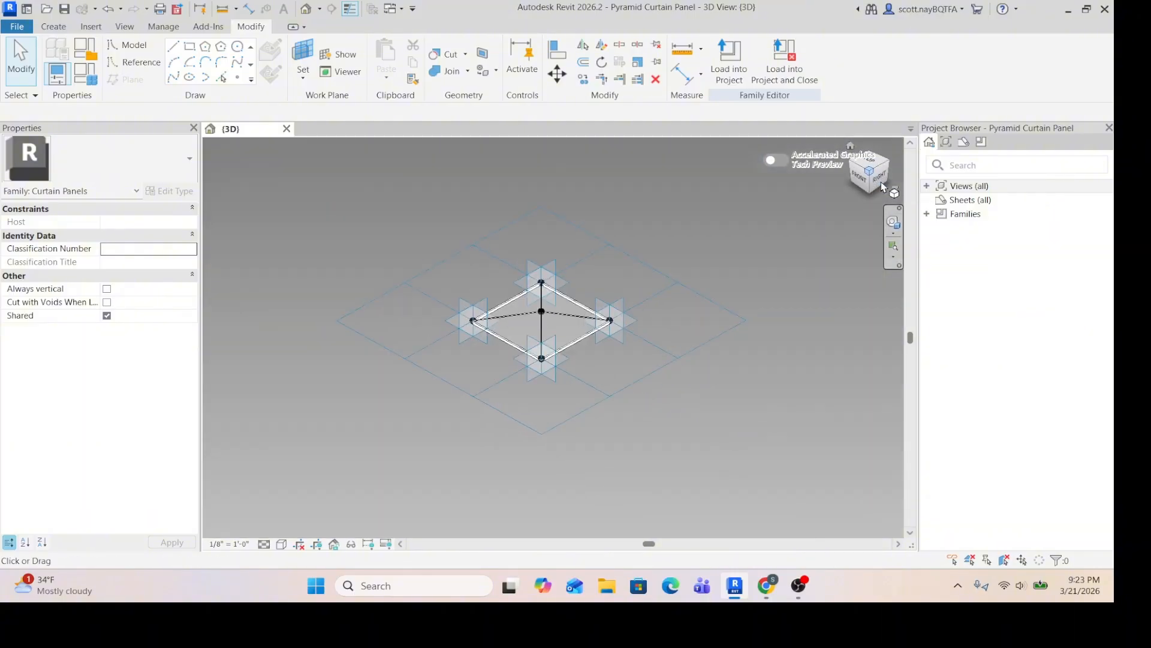
scroll(563, 340, "up", 5)
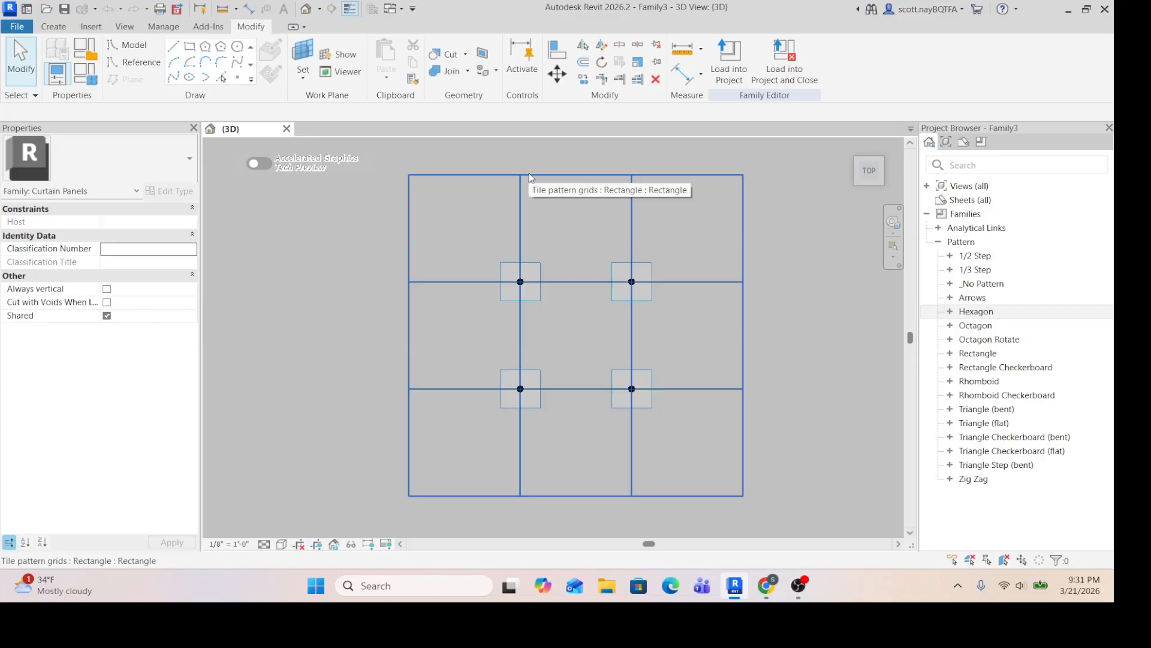
Look through the tile patterns available for the rectangular grid and change the grid's pattern to Hexagon
left_click(410, 182)
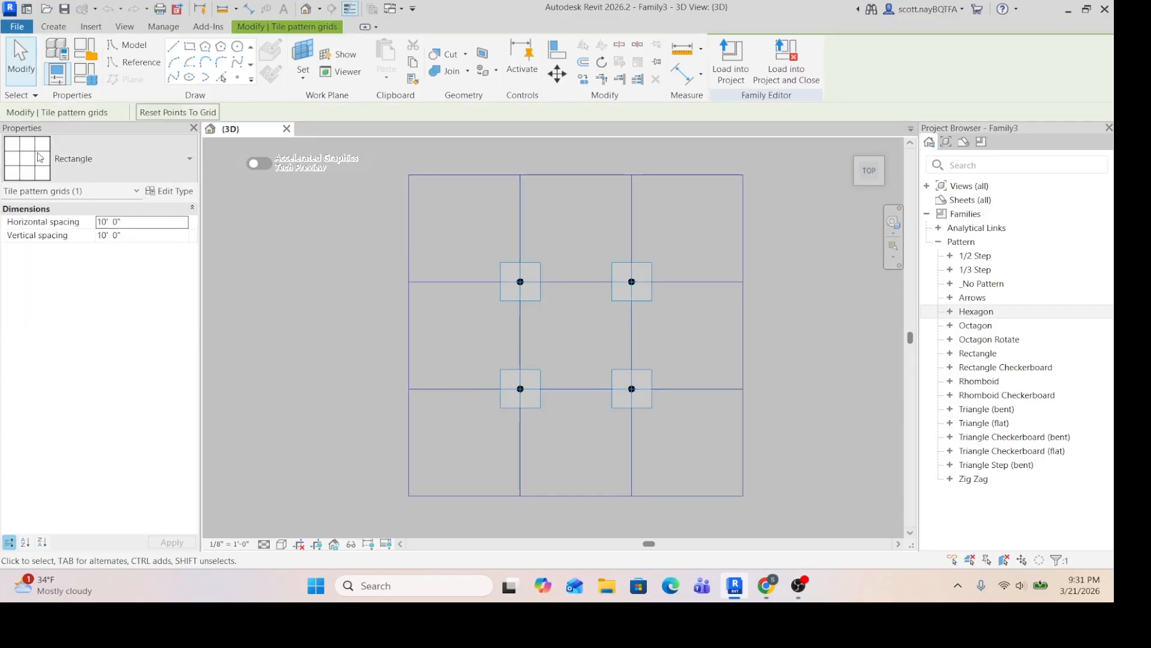
left_click(192, 162)
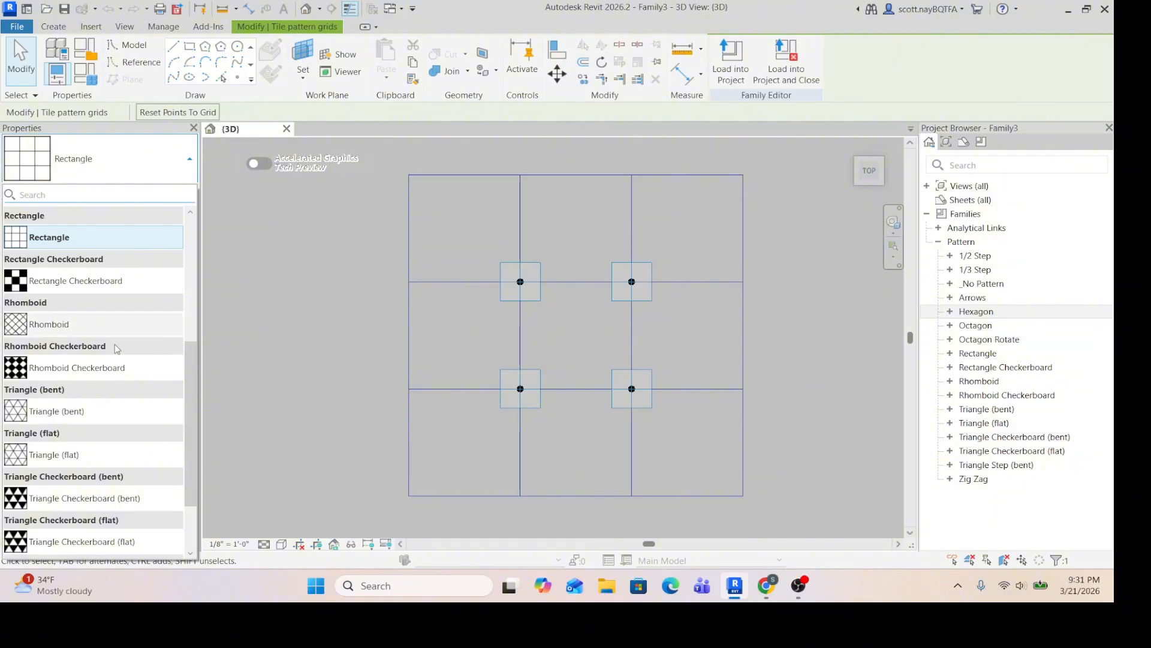
scroll(111, 355, "down", 2)
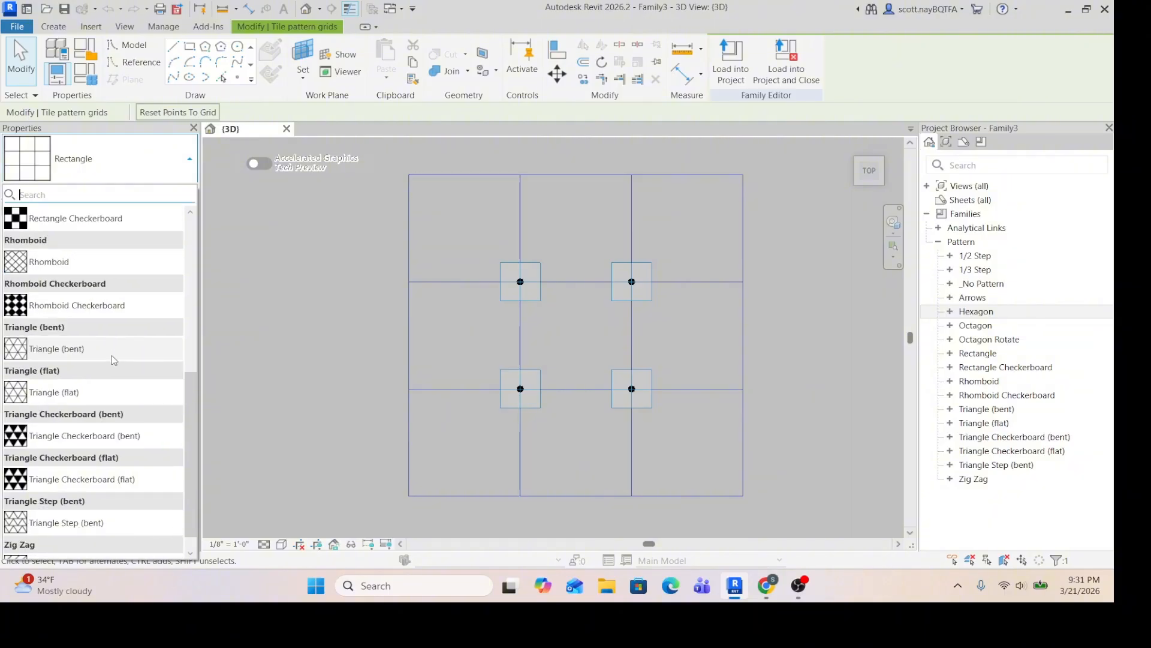
scroll(113, 359, "down", 1)
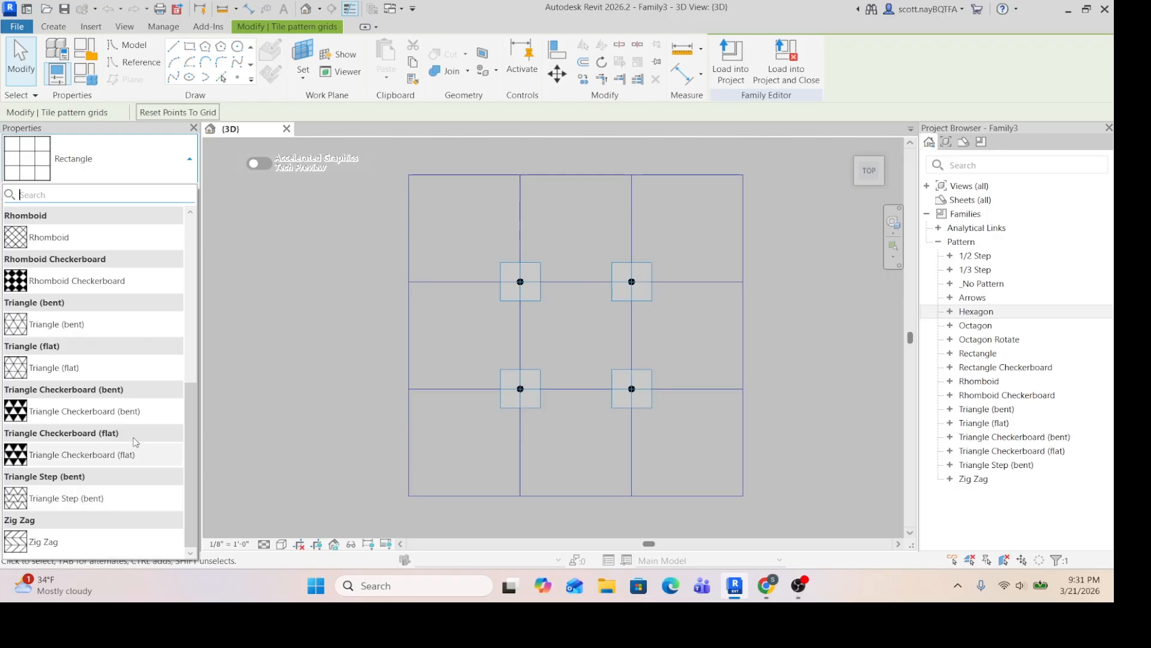
scroll(137, 410, "up", 5)
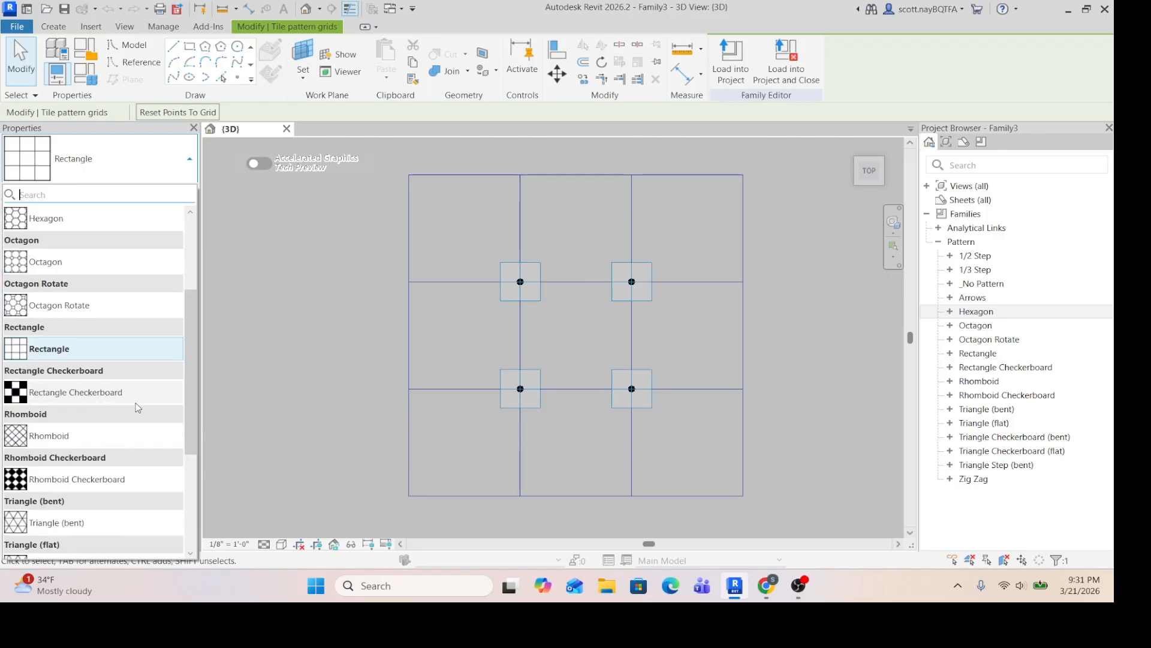
scroll(69, 260, "up", 3)
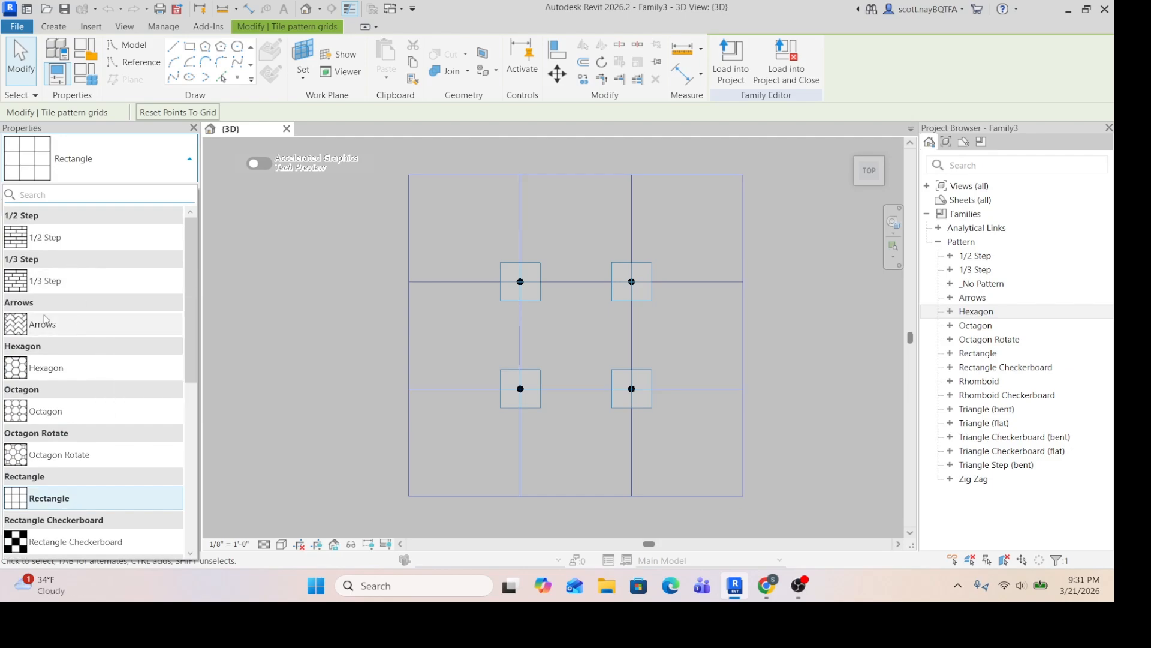
mouse_move(60, 287)
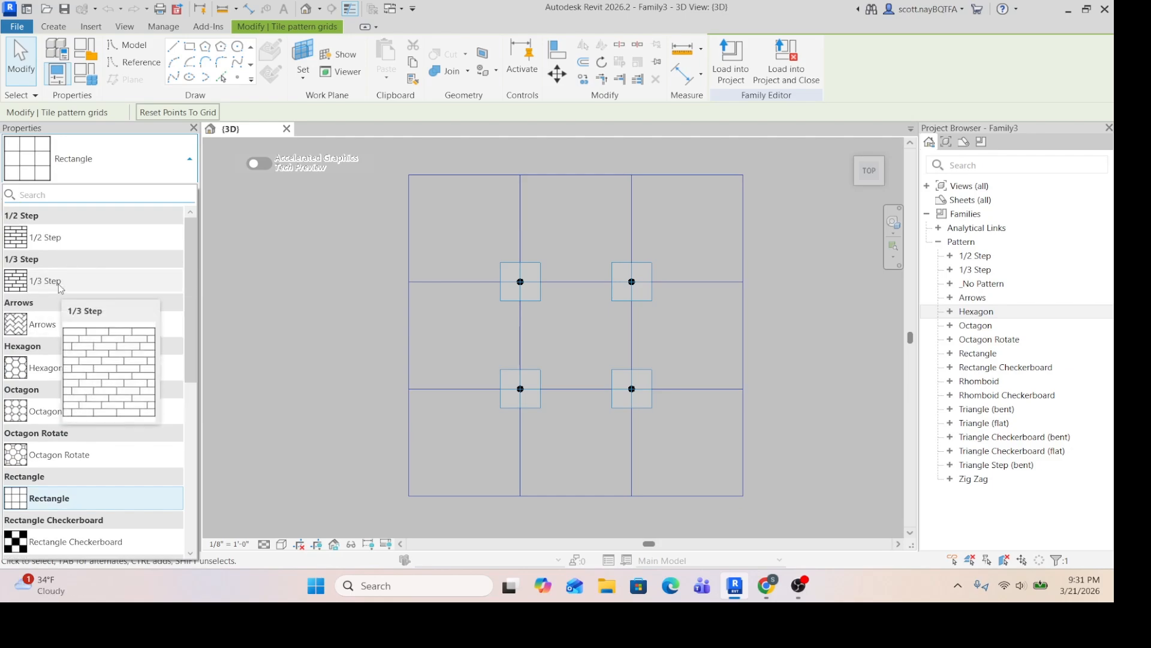
mouse_move(146, 235)
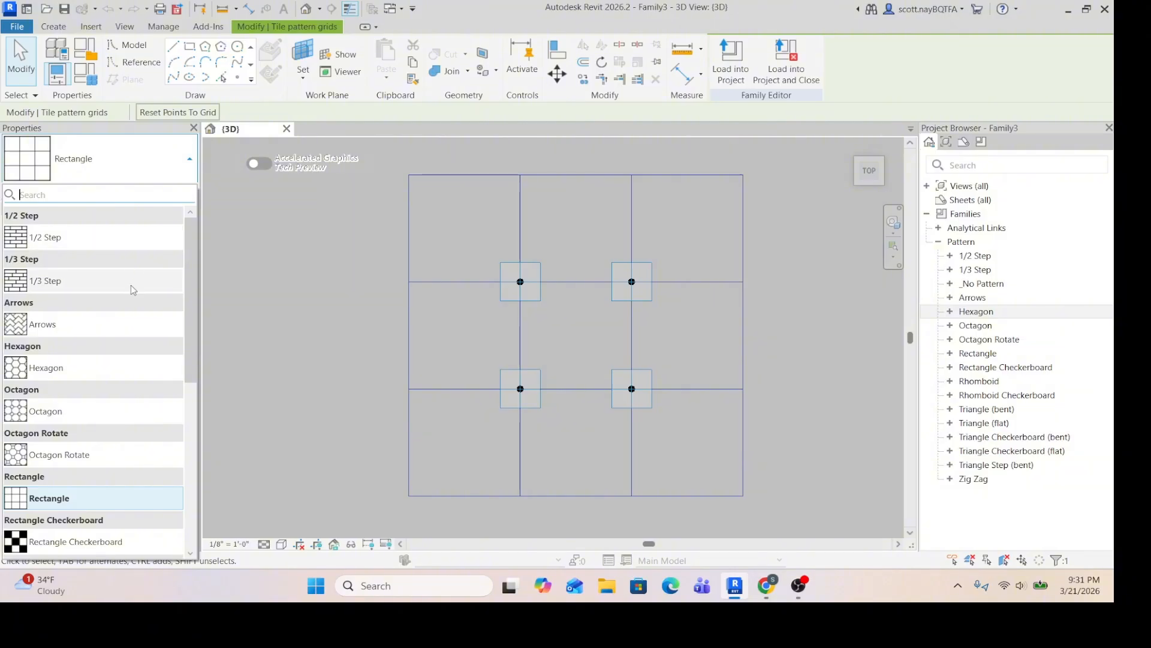
scroll(120, 387, "down", 6)
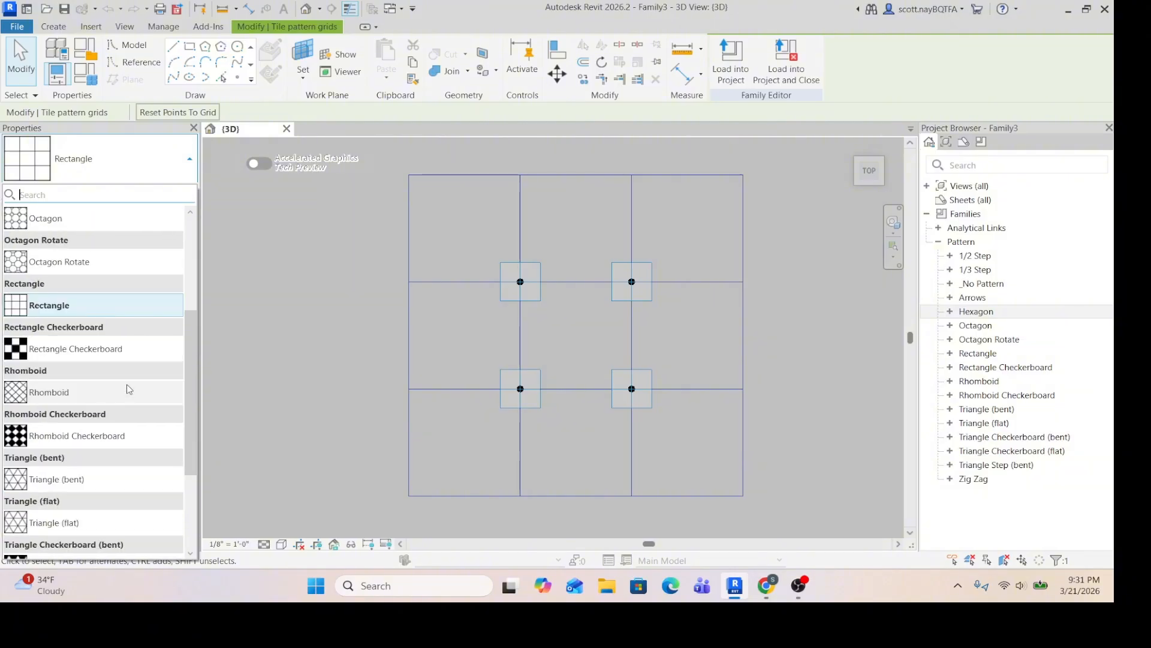
scroll(128, 390, "up", 2)
scroll(127, 388, "up", 4)
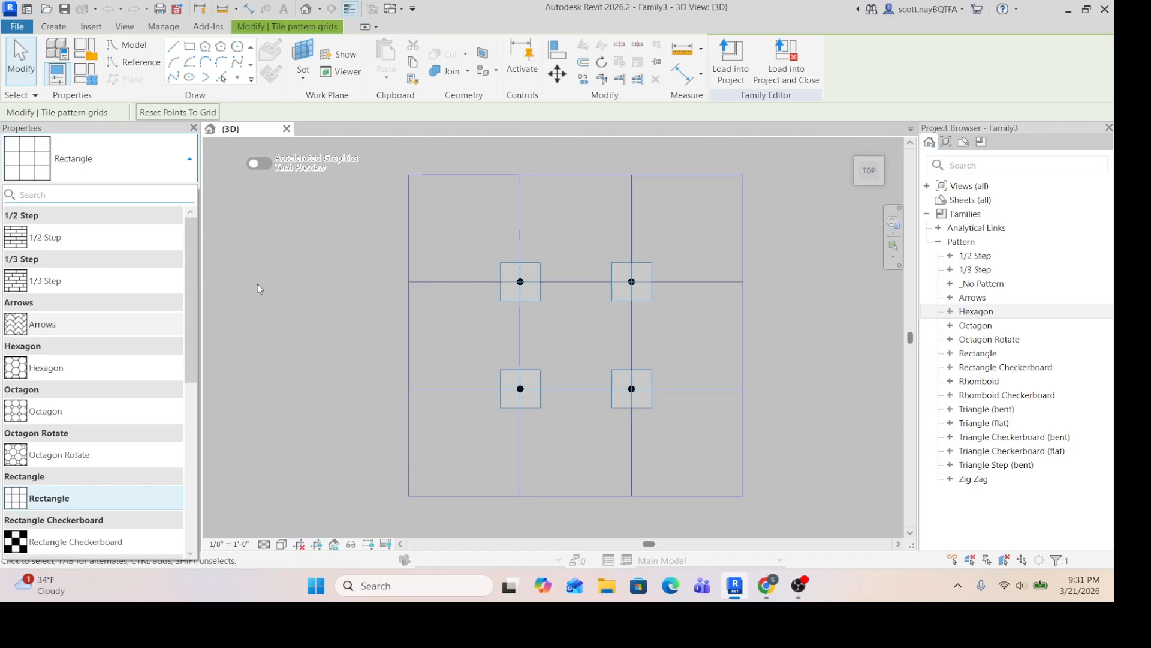
left_click(45, 371)
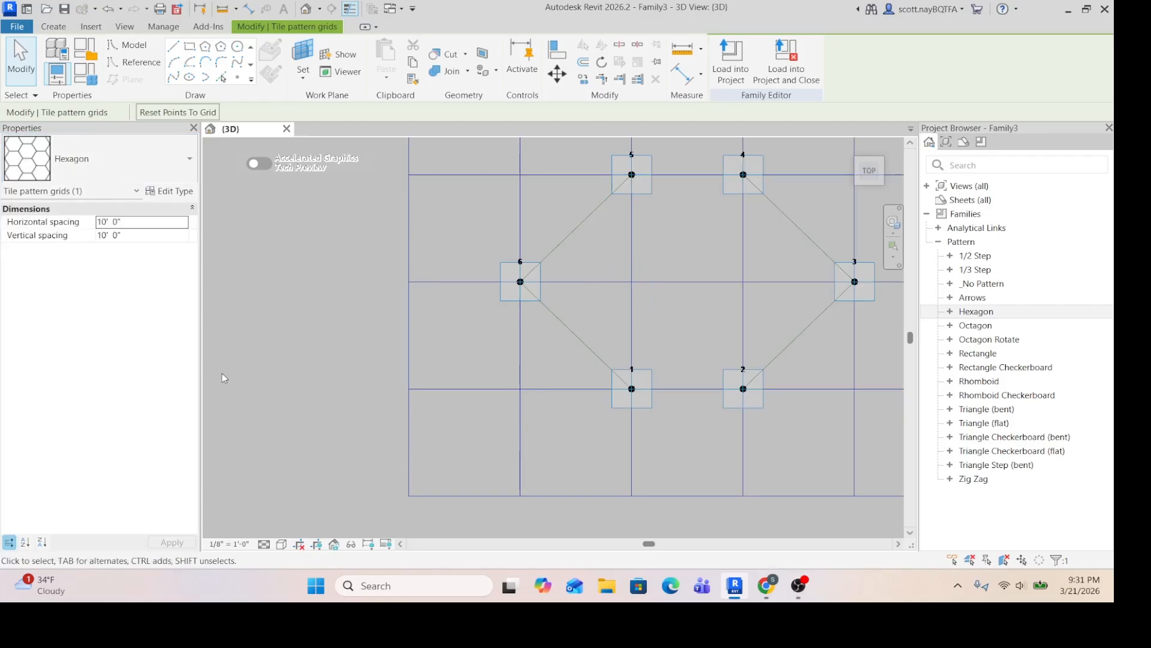
scroll(387, 423, "down", 2)
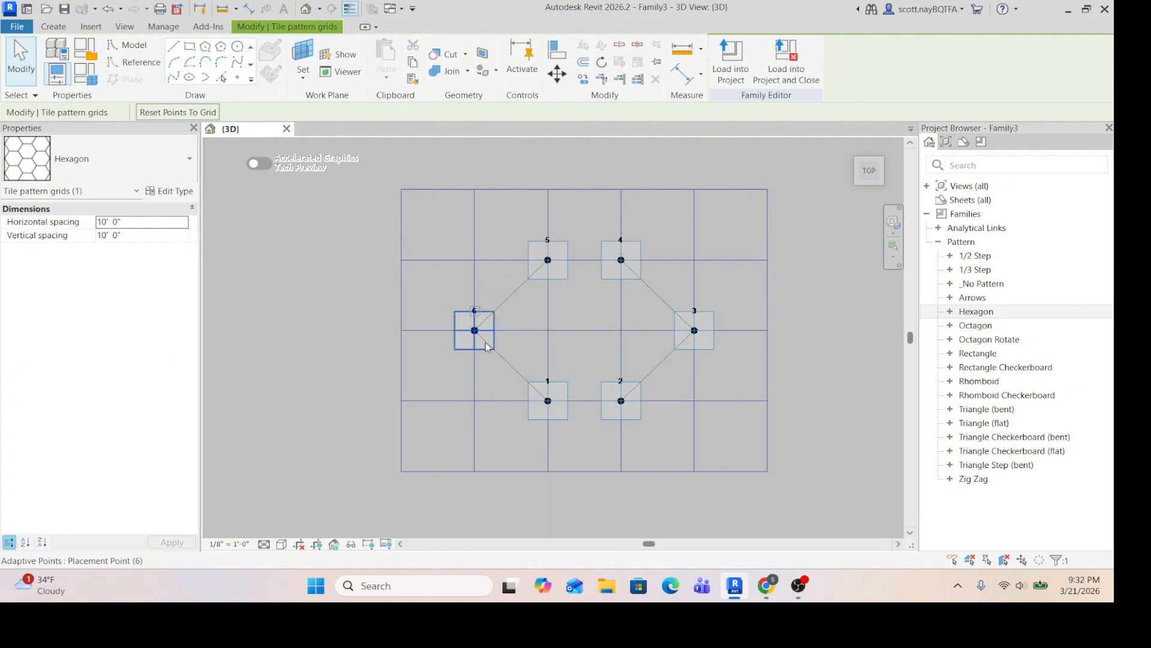
scroll(338, 350, "down", 1)
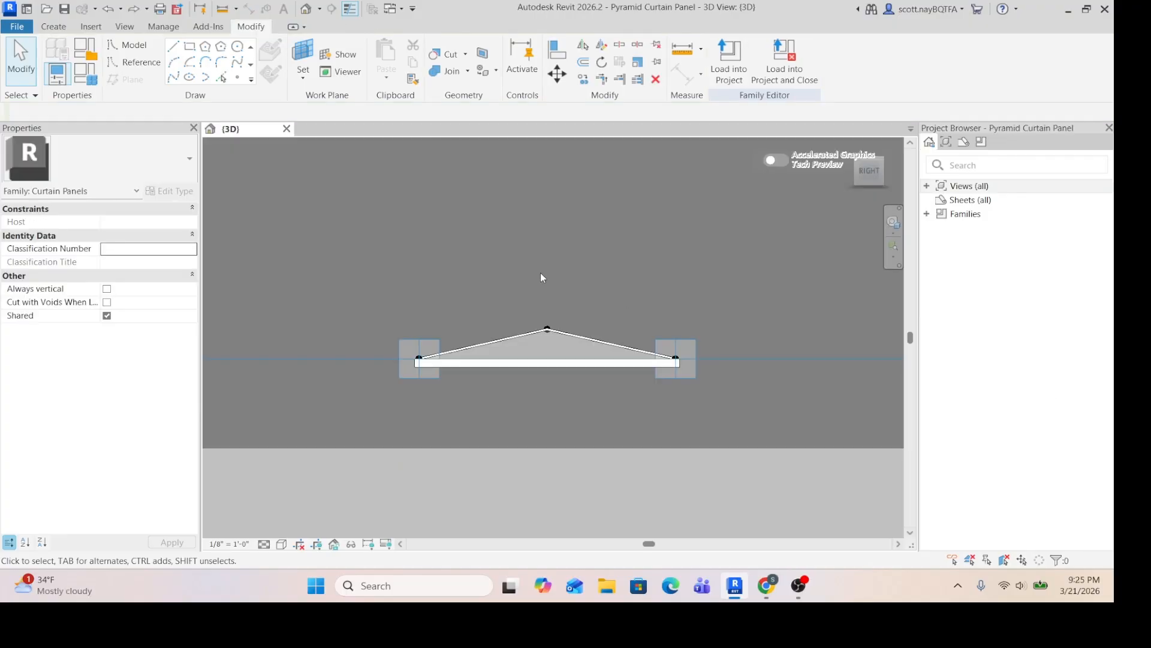
Try raising the pyramid panel's apex reference point in side view, check the steeper shape from an angled view, and undo the move
scroll(541, 273, "up", 1)
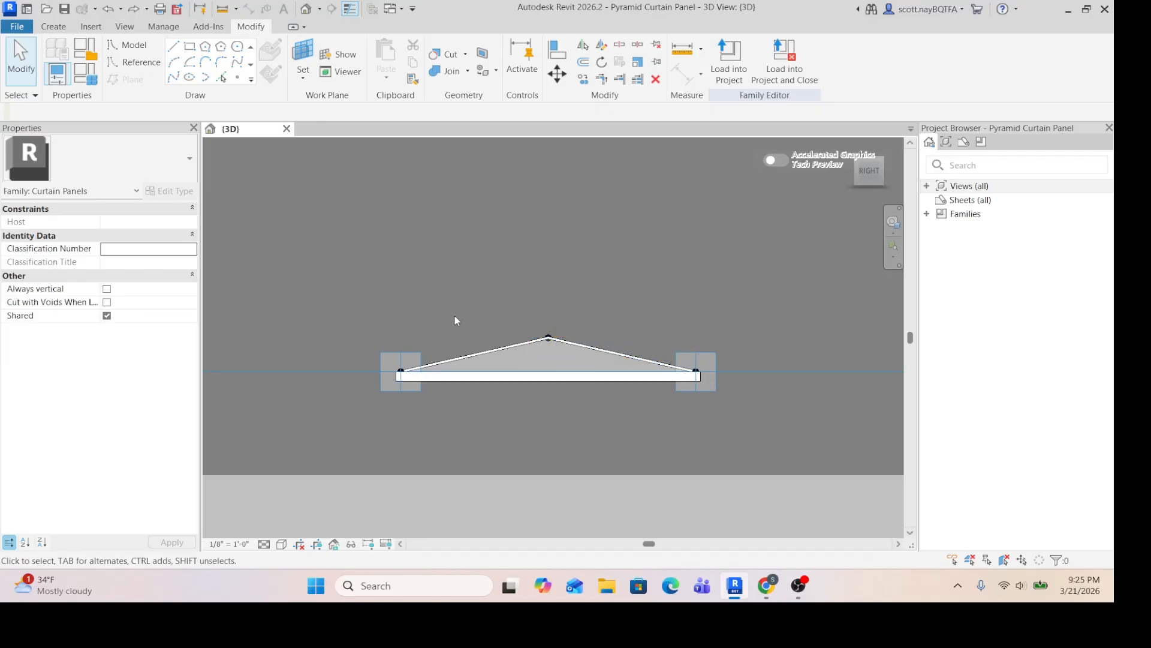
scroll(592, 413, "up", 3)
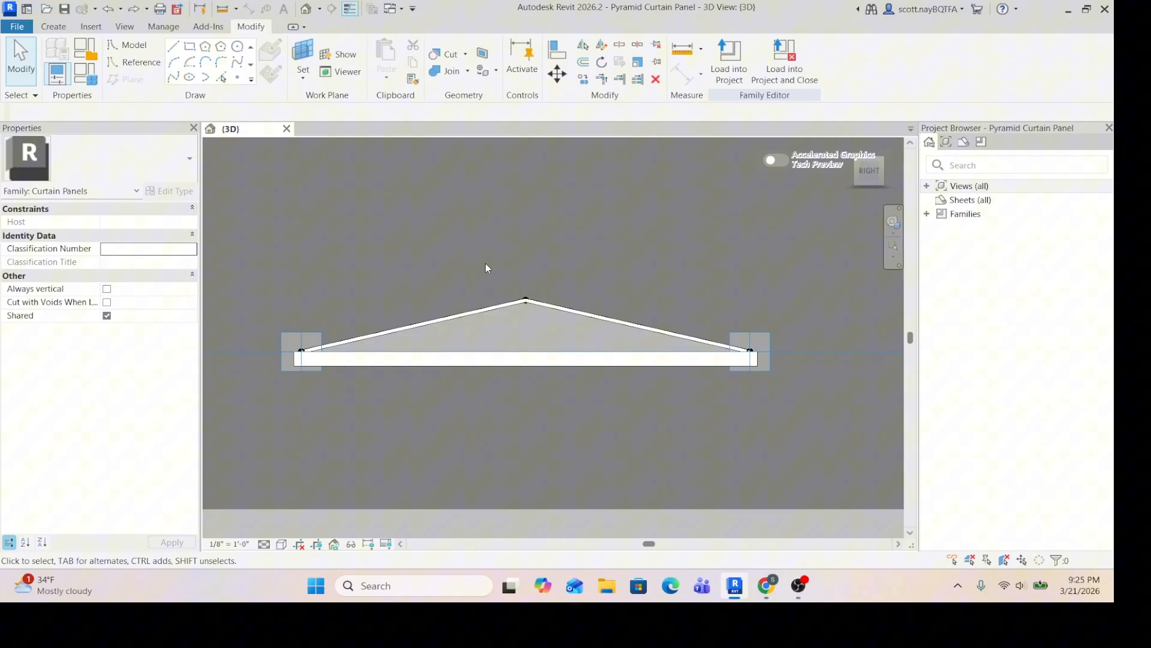
left_click(526, 299)
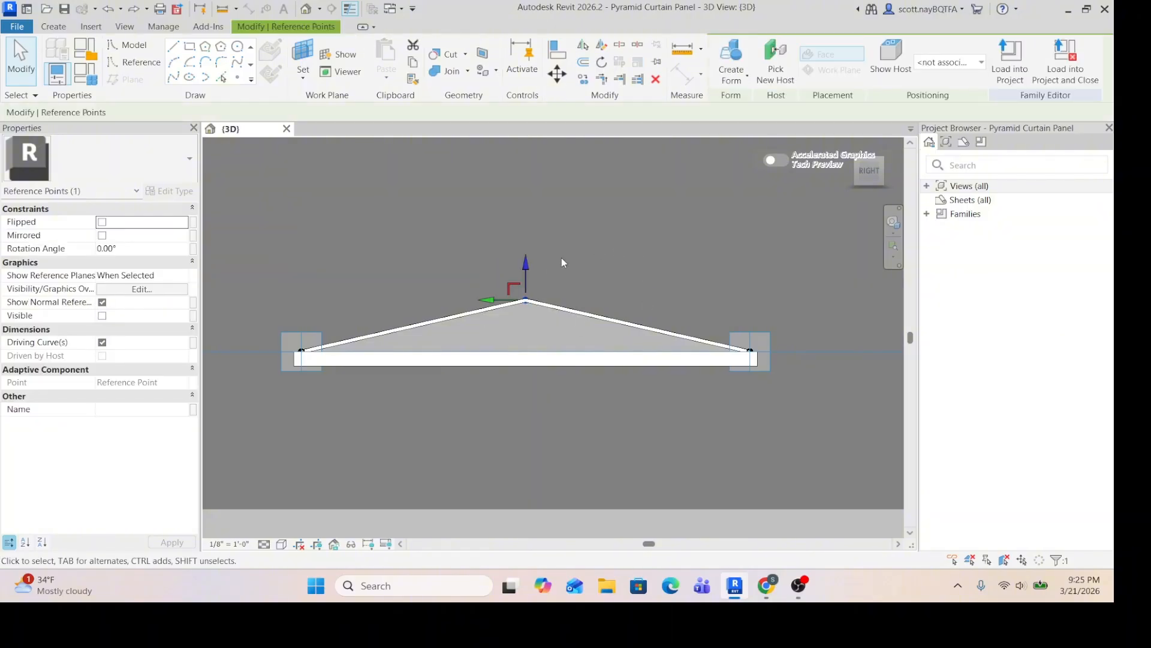
left_click_drag(520, 264, 517, 207)
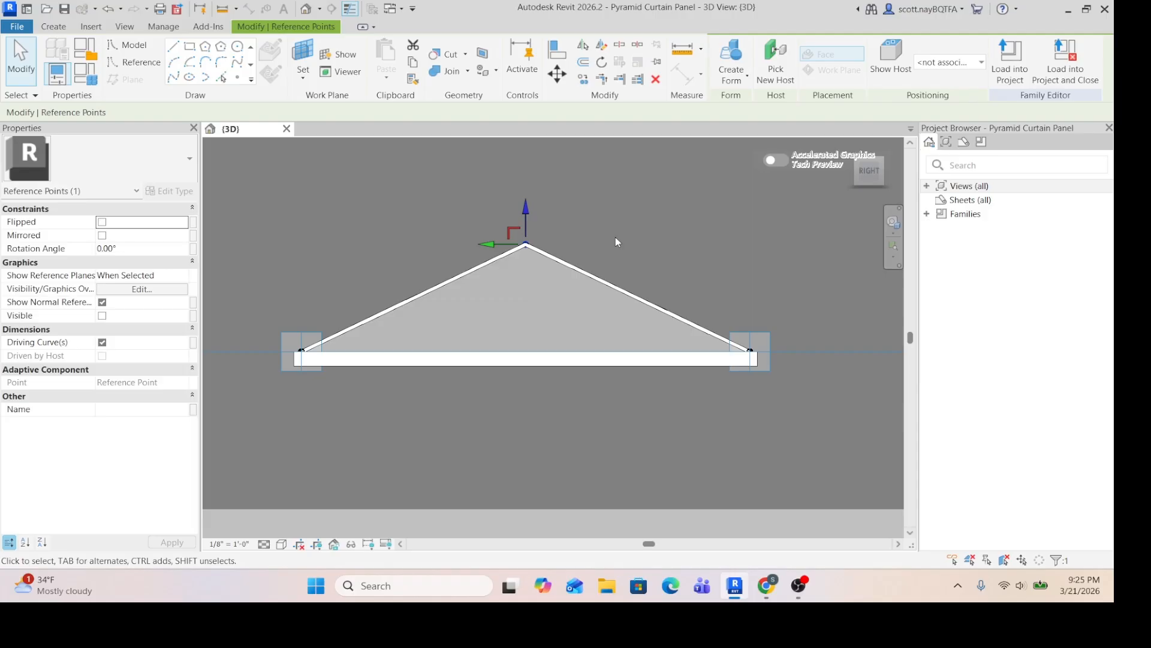
left_click(859, 183)
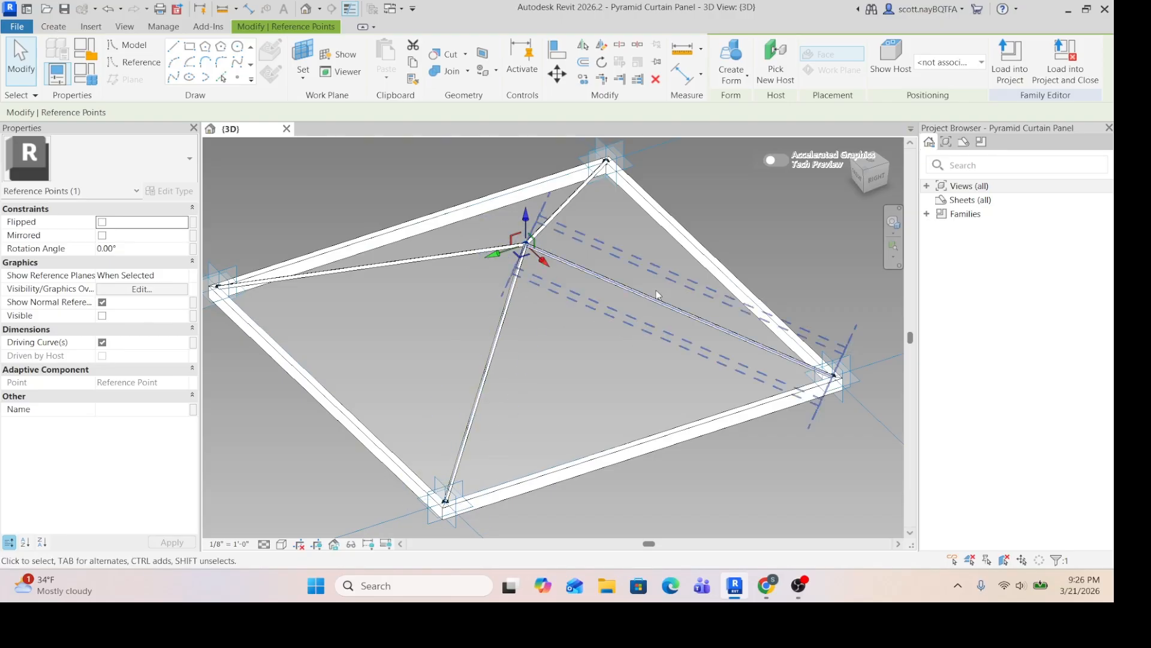
left_click(109, 9)
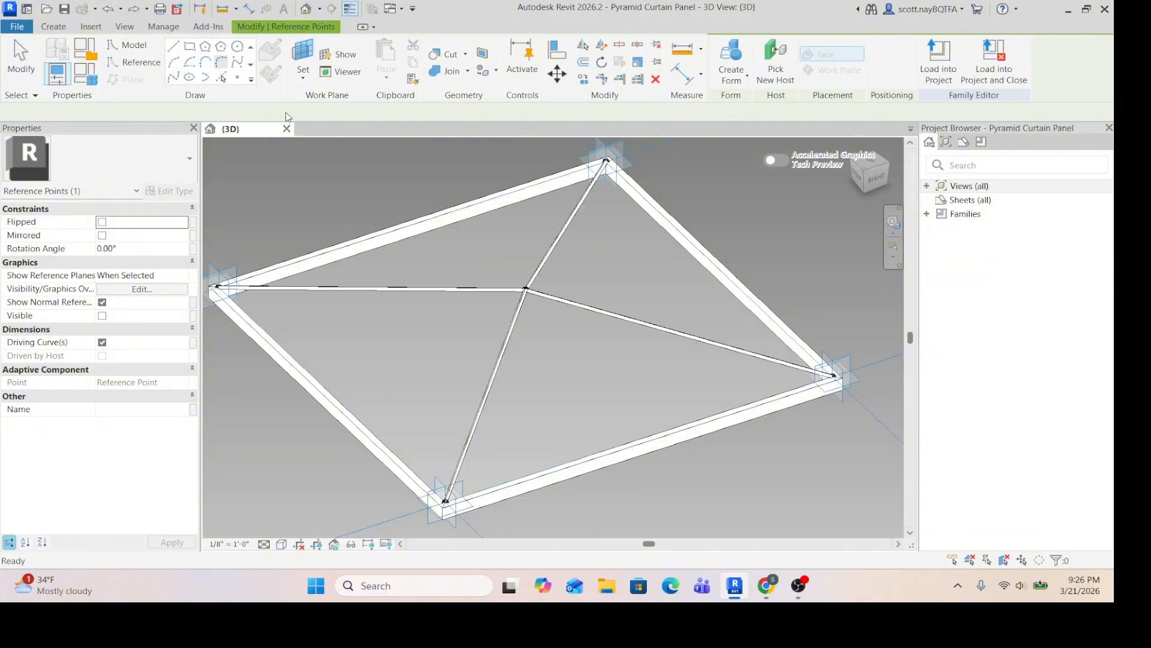
Return to the right view, try raising the pyramid's apex reference point vertically again, and undo that move
left_click(872, 177)
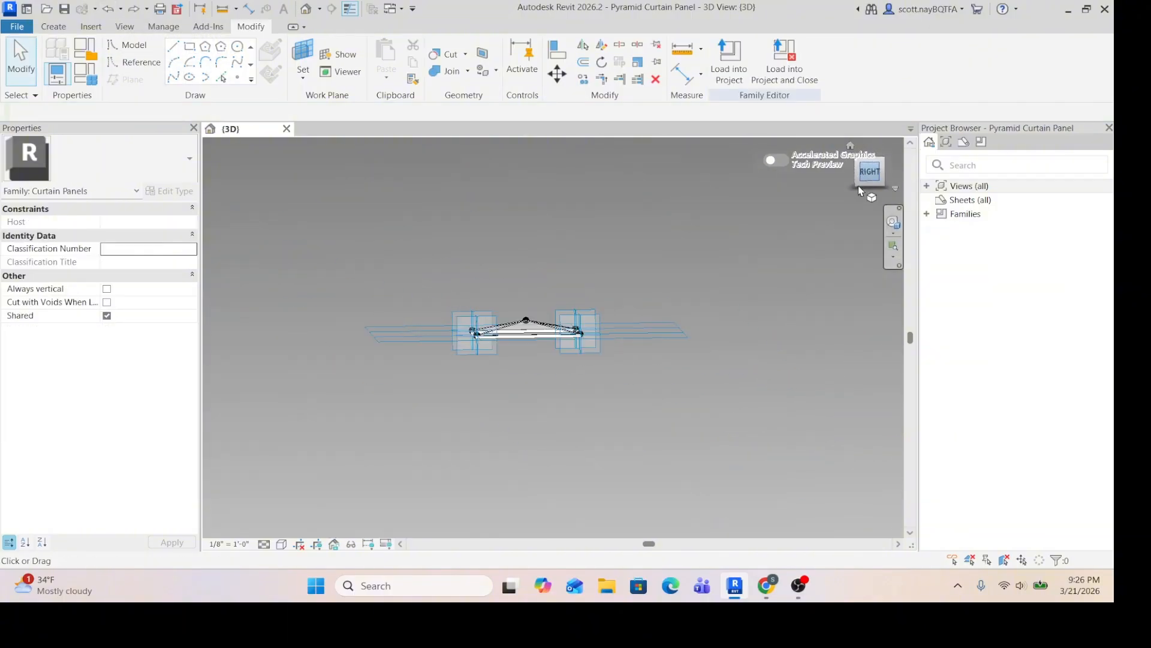
scroll(539, 369, "up", 10)
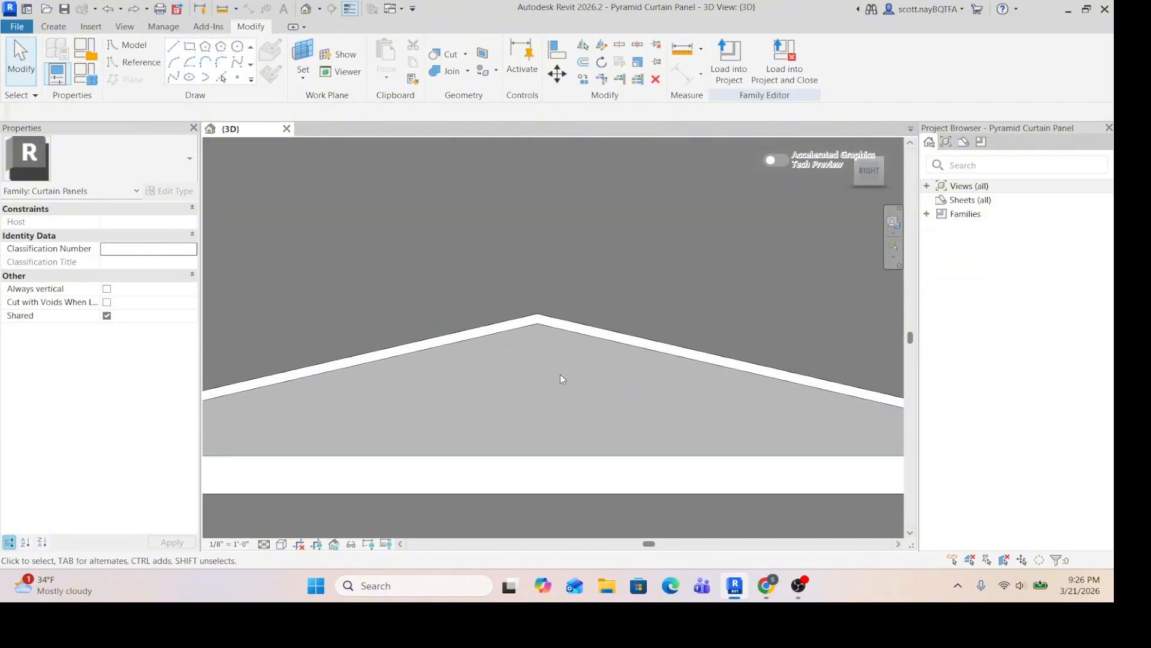
scroll(538, 324, "down", 5)
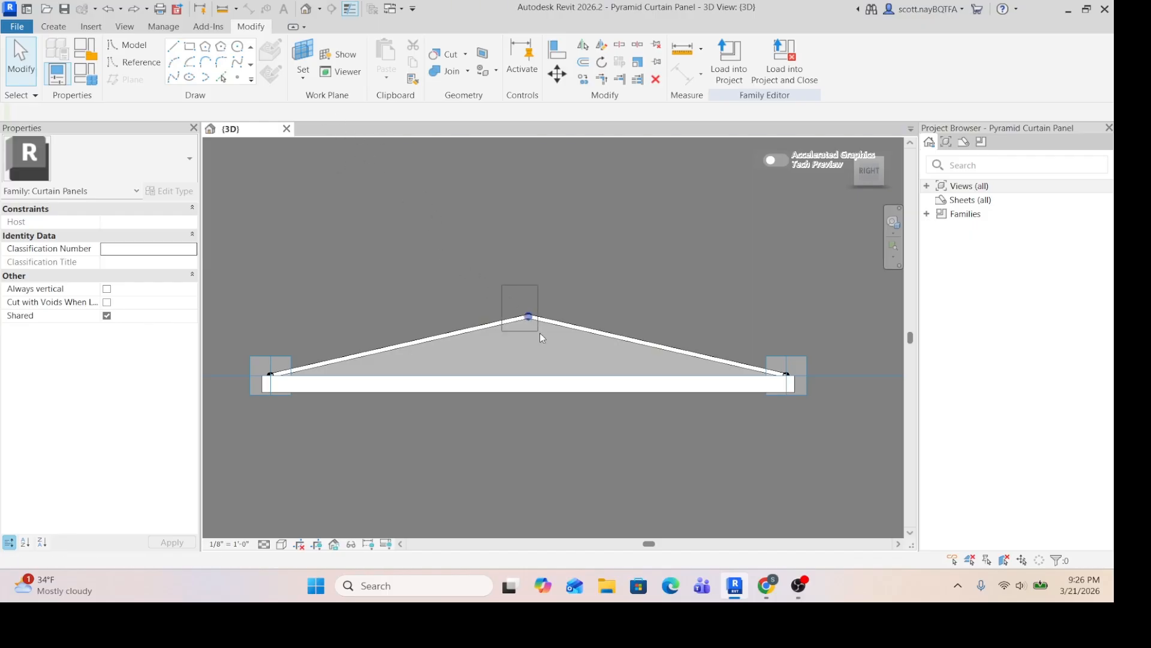
left_click(528, 314)
left_click_drag(530, 277, 529, 241)
scroll(424, 219, "down", 1)
scroll(482, 274, "down", 2)
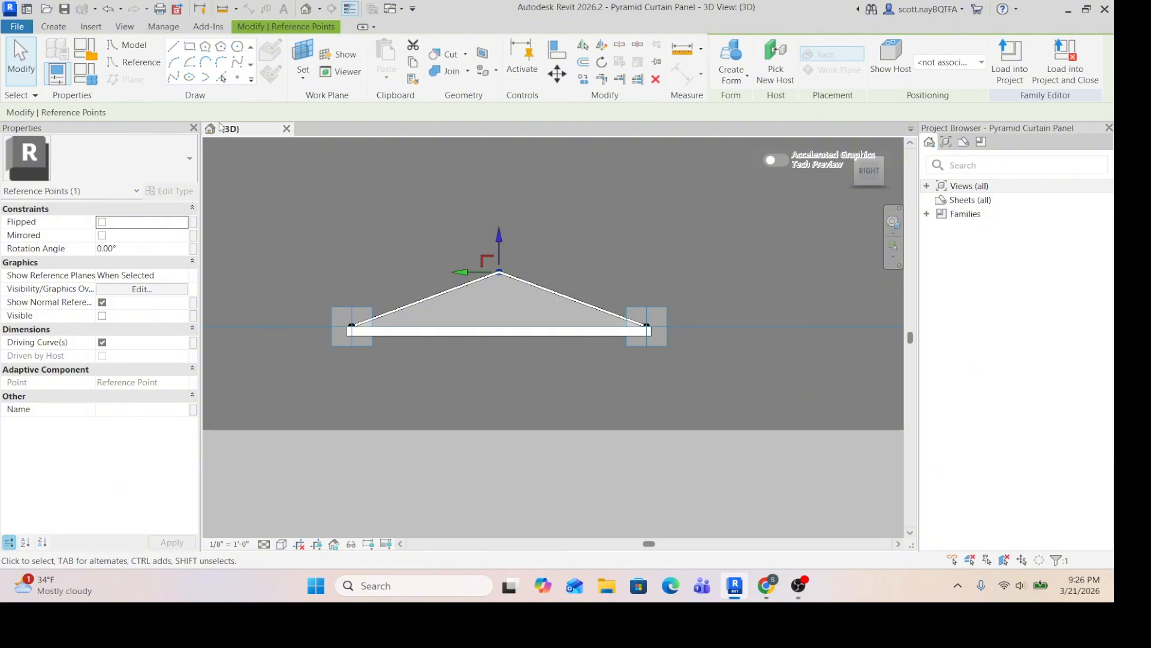
left_click(109, 8)
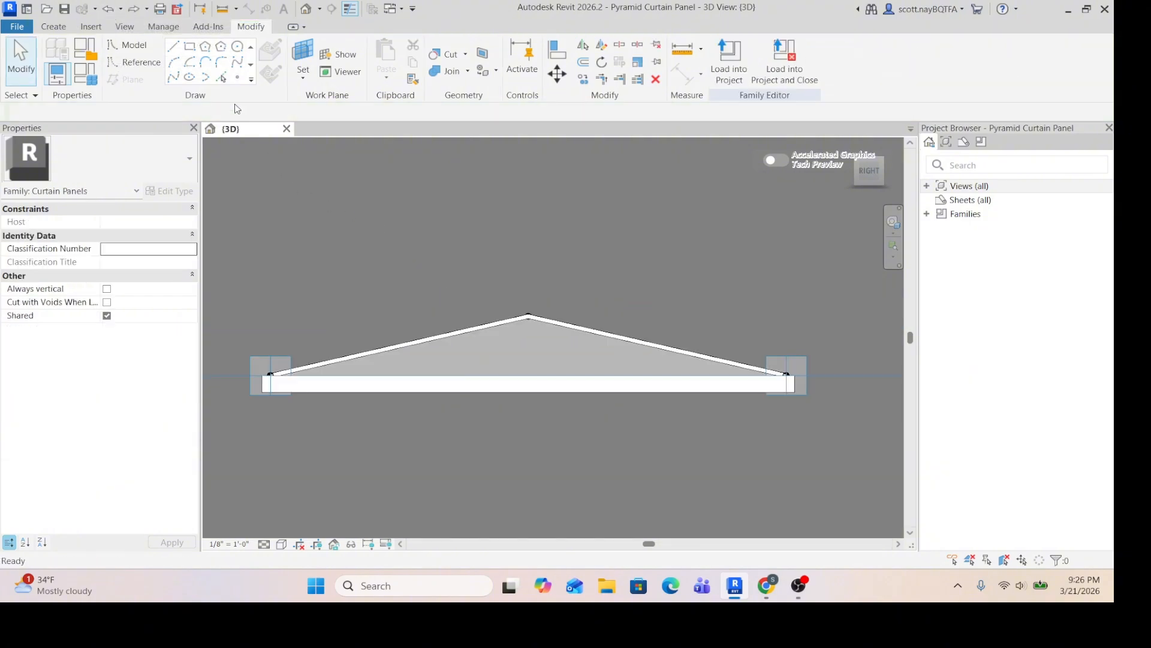